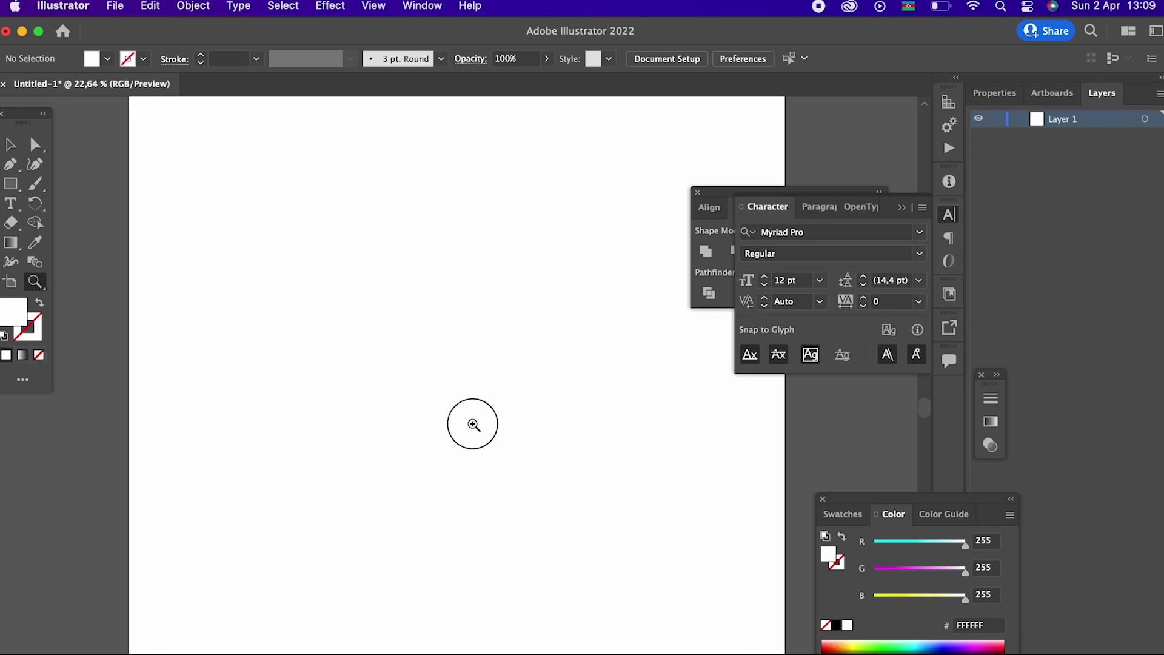
Step: Draw a closed hand outline with the Pen tool, with a long pointing finger extending up from a rounded palm
{"action": "left_click_drag", "start_coordinate": [387, 396], "coordinate": [399, 404]}
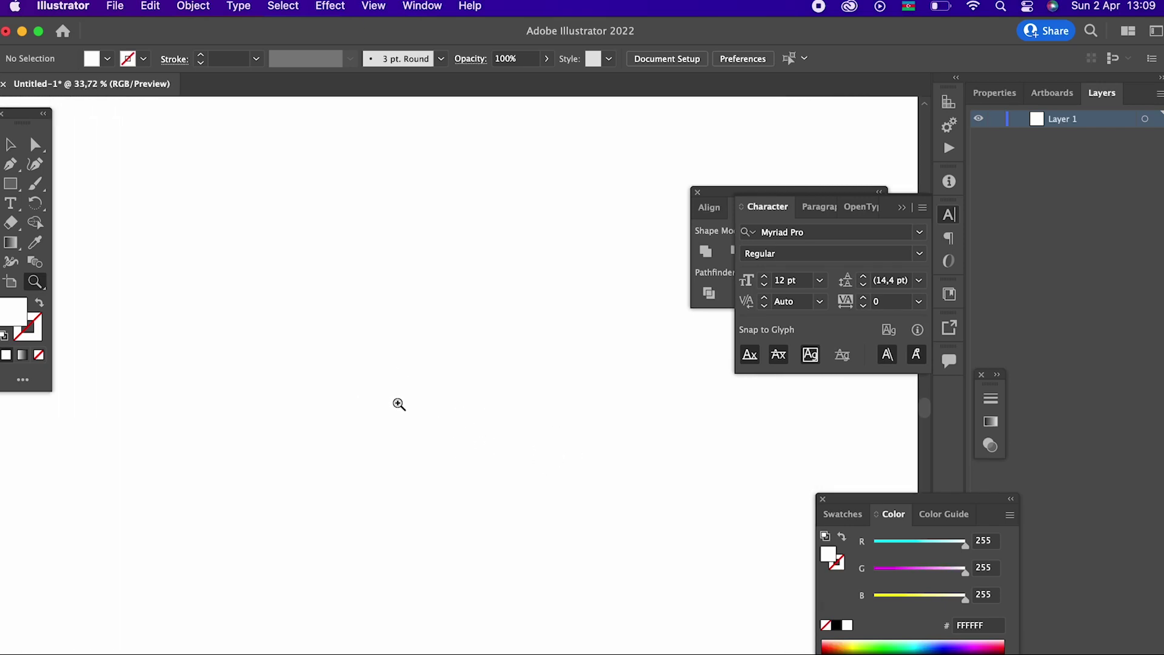
{"action": "left_click", "coordinate": [11, 165]}
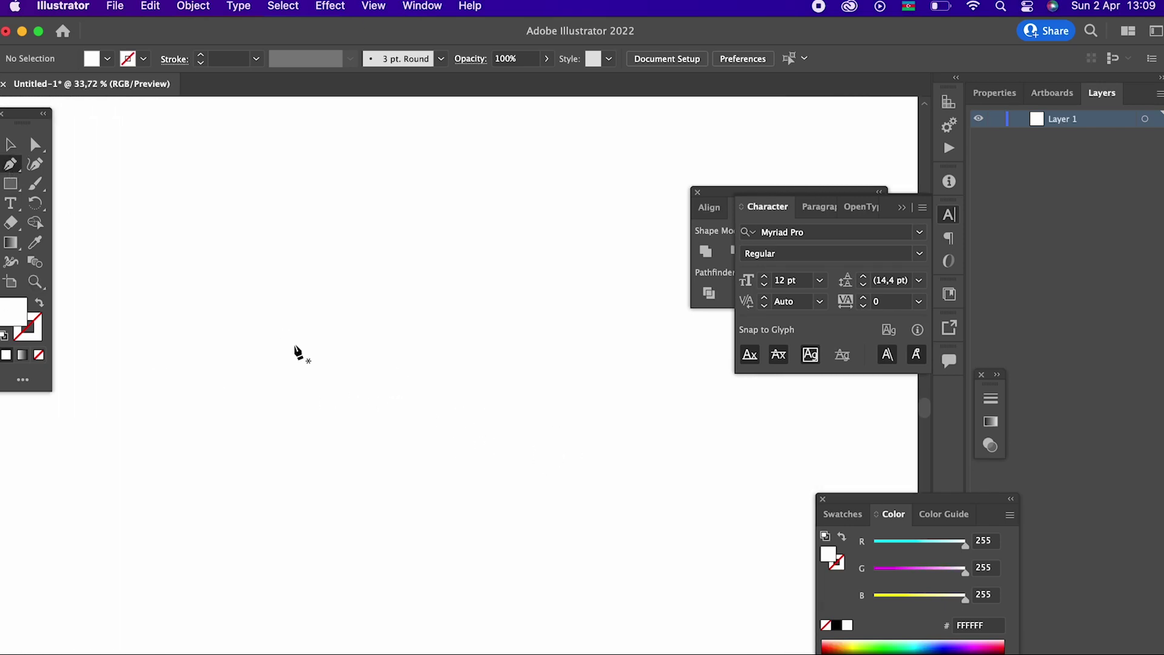
{"action": "left_click", "coordinate": [398, 507]}
{"action": "left_click_drag", "start_coordinate": [319, 485], "coordinate": [311, 399]}
{"action": "left_click_drag", "start_coordinate": [237, 221], "coordinate": [249, 214]}
{"action": "left_click_drag", "start_coordinate": [342, 342], "coordinate": [378, 417]}
{"action": "key", "text": "super+z"}
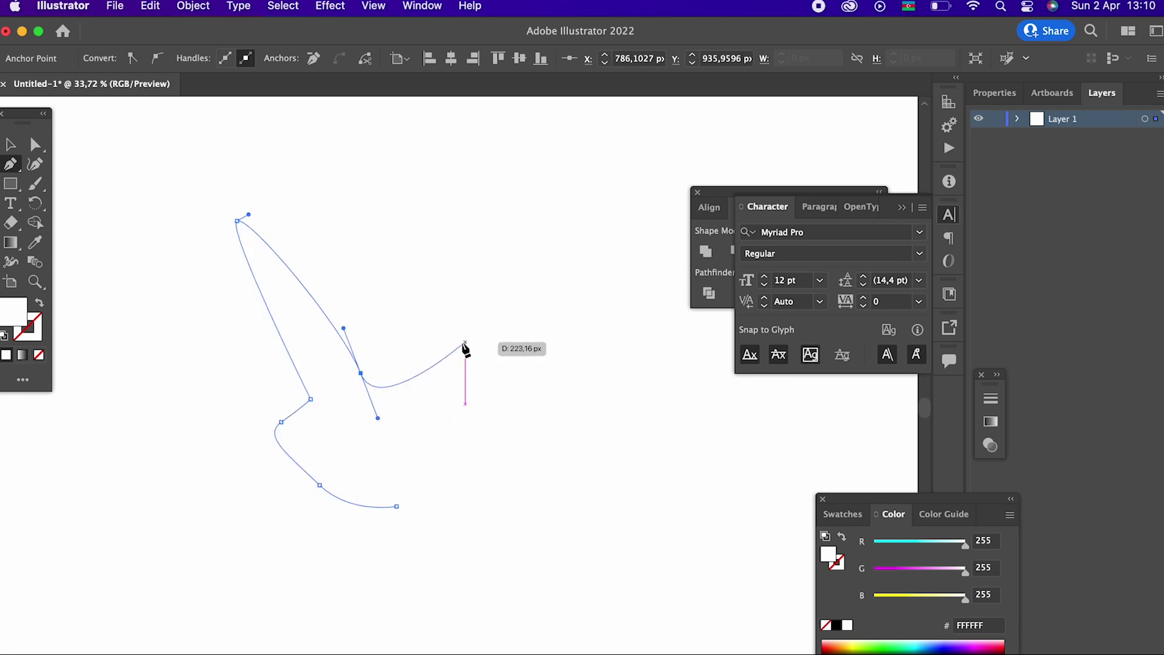
{"action": "left_click", "coordinate": [361, 373]}
{"action": "left_click_drag", "start_coordinate": [499, 333], "coordinate": [574, 348]}
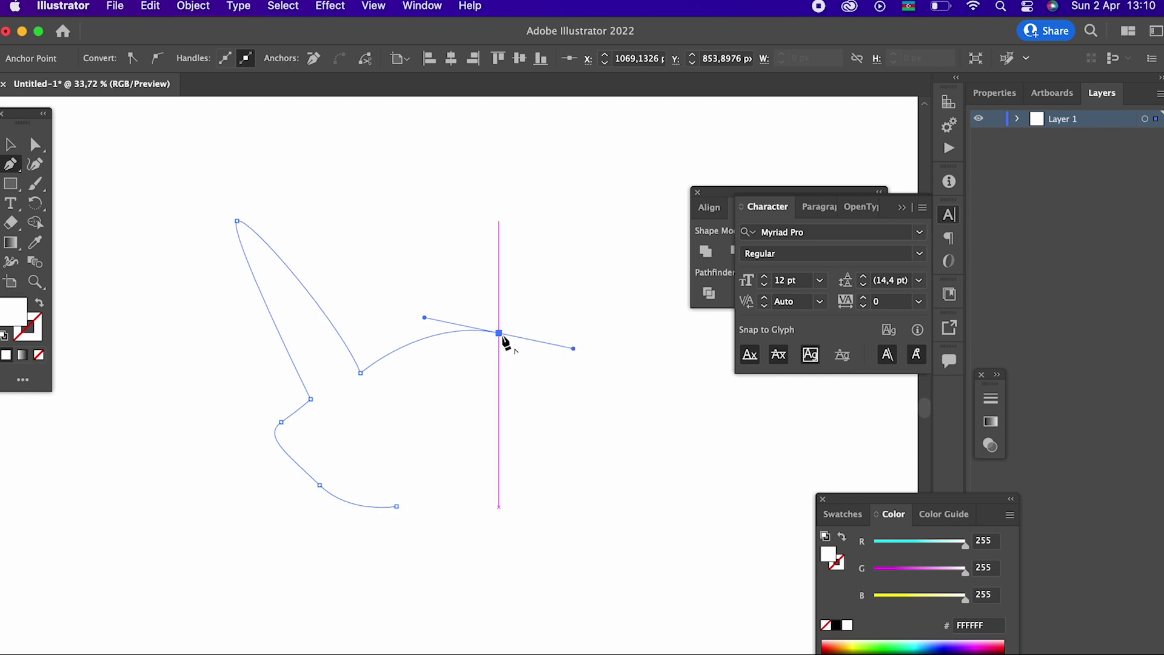
{"action": "left_click_drag", "start_coordinate": [510, 469], "coordinate": [489, 544]}
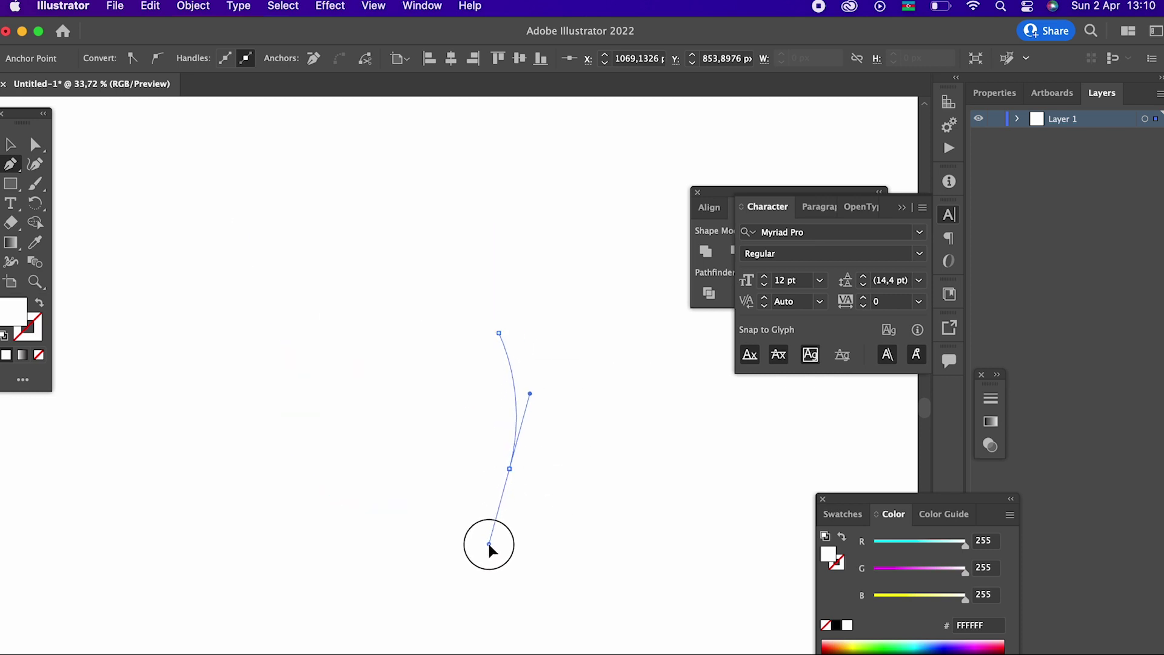
{"action": "left_click", "coordinate": [397, 506]}
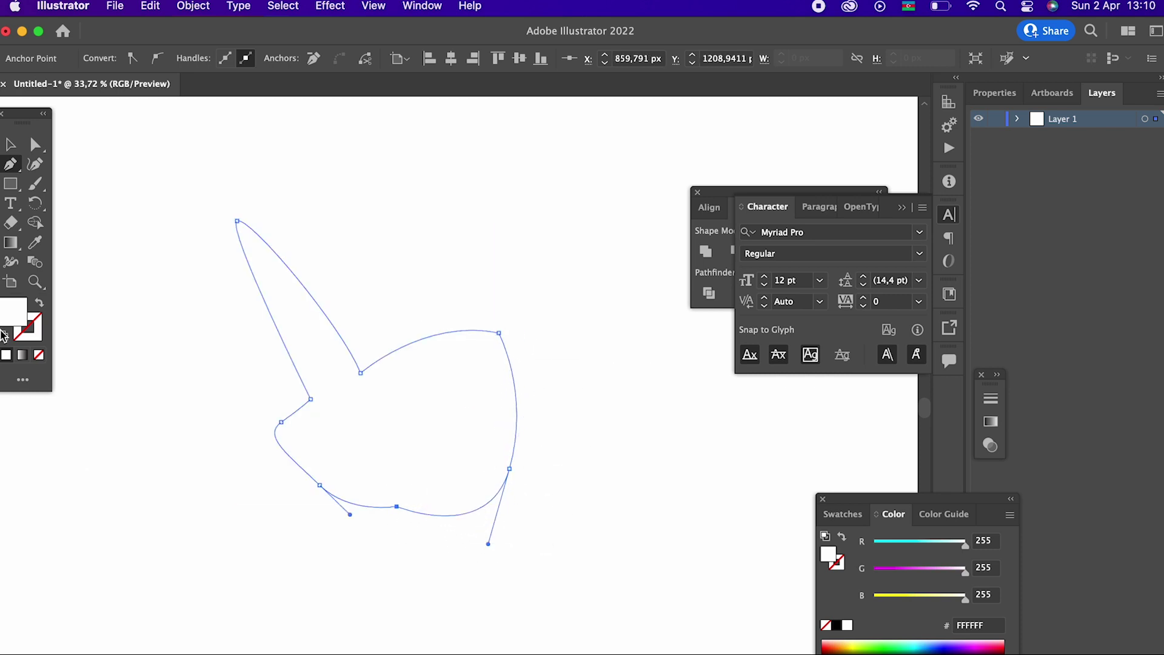
Step: Fill the hand shape with the light orange skin tone F4BD8C
{"action": "double_click", "coordinate": [5, 314]}
{"action": "left_click", "coordinate": [252, 262]}
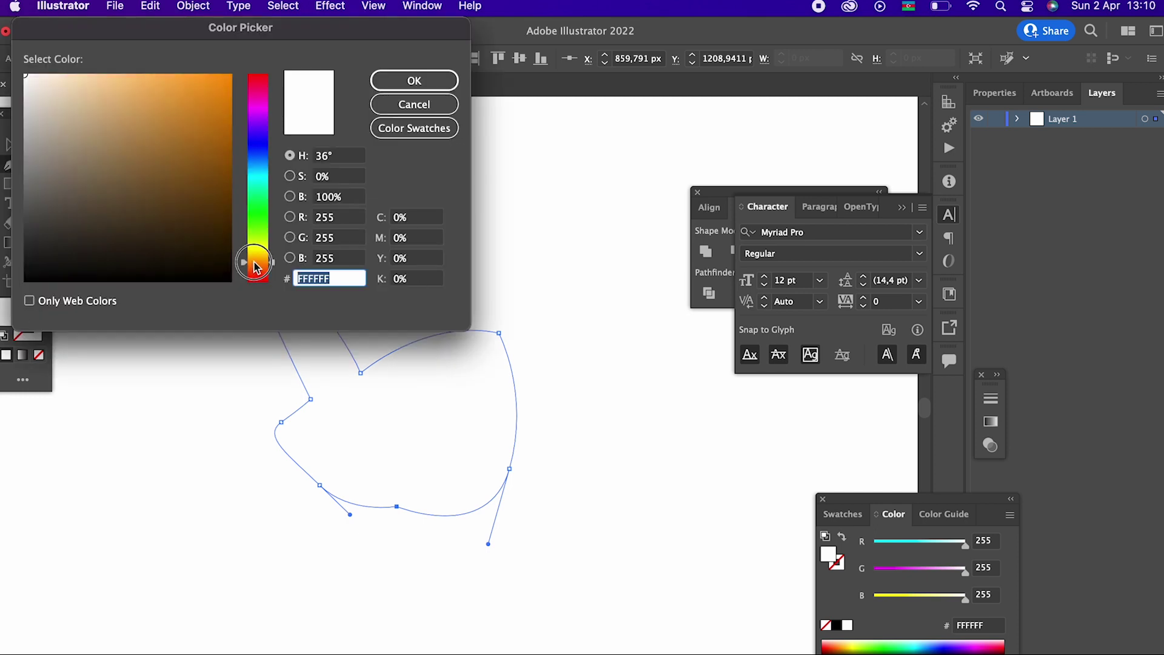
{"action": "left_click", "coordinate": [110, 97]}
{"action": "mouse_move", "coordinate": [254, 265]}
{"action": "left_mouse_down"}
{"action": "mouse_move", "coordinate": [255, 248]}
{"action": "mouse_move", "coordinate": [261, 265]}
{"action": "left_mouse_up"}
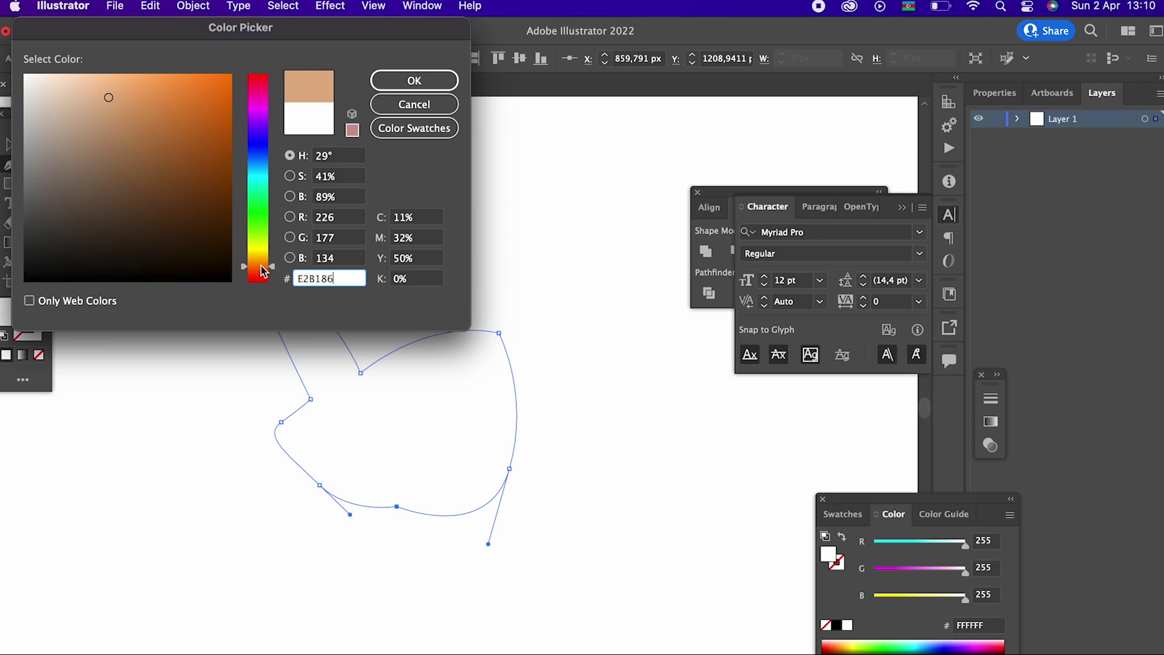
{"action": "left_click", "coordinate": [114, 83]}
{"action": "left_click", "coordinate": [452, 84]}
Step: Reshape the palm with the Curvature tool, raising the finger base and knuckle edge and rounding the lower thumb side
{"action": "key", "text": "z"}
{"action": "left_click_drag", "start_coordinate": [366, 291], "coordinate": [426, 385]}
{"action": "key", "text": "space"}
{"action": "key", "text": "shift+grave"}
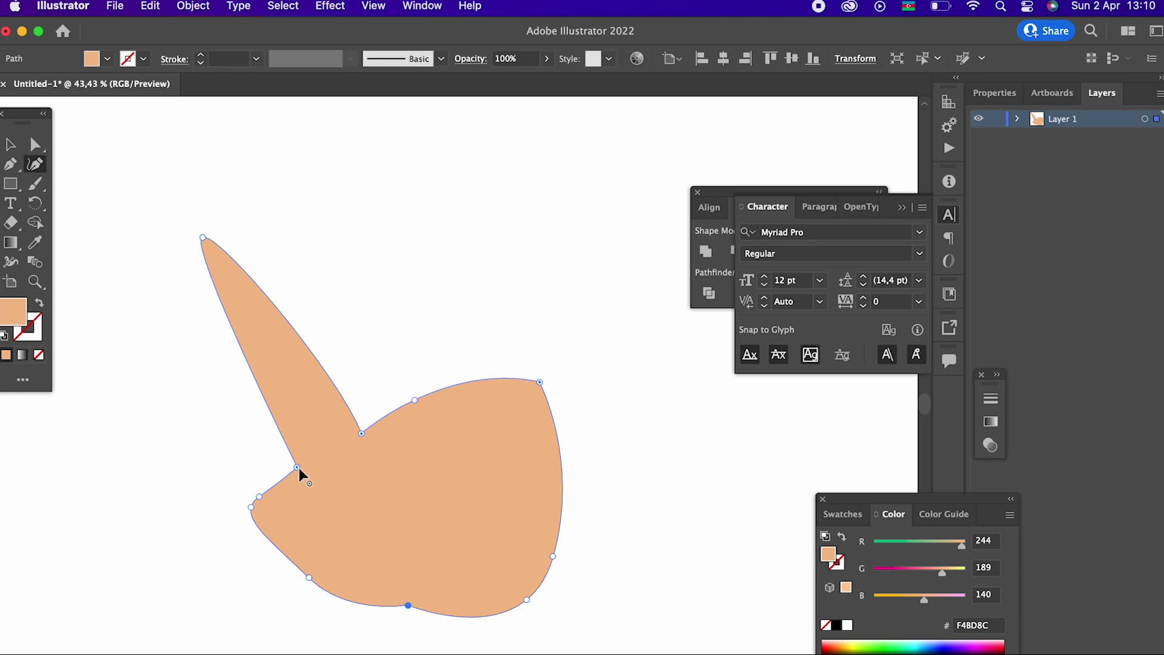
{"action": "left_click_drag", "start_coordinate": [362, 433], "coordinate": [345, 375]}
{"action": "left_click_drag", "start_coordinate": [415, 400], "coordinate": [413, 350]}
{"action": "left_click_drag", "start_coordinate": [540, 382], "coordinate": [497, 360]}
{"action": "left_click_drag", "start_coordinate": [252, 508], "coordinate": [252, 539]}
{"action": "left_click_drag", "start_coordinate": [311, 577], "coordinate": [349, 590]}
Step: Widen the pointing finger and round its tip by adjusting its curve points down to where it meets the palm
{"action": "left_click_drag", "start_coordinate": [208, 283], "coordinate": [274, 296]}
{"action": "left_click", "coordinate": [253, 256]}
{"action": "left_click_drag", "start_coordinate": [342, 386], "coordinate": [334, 389]}
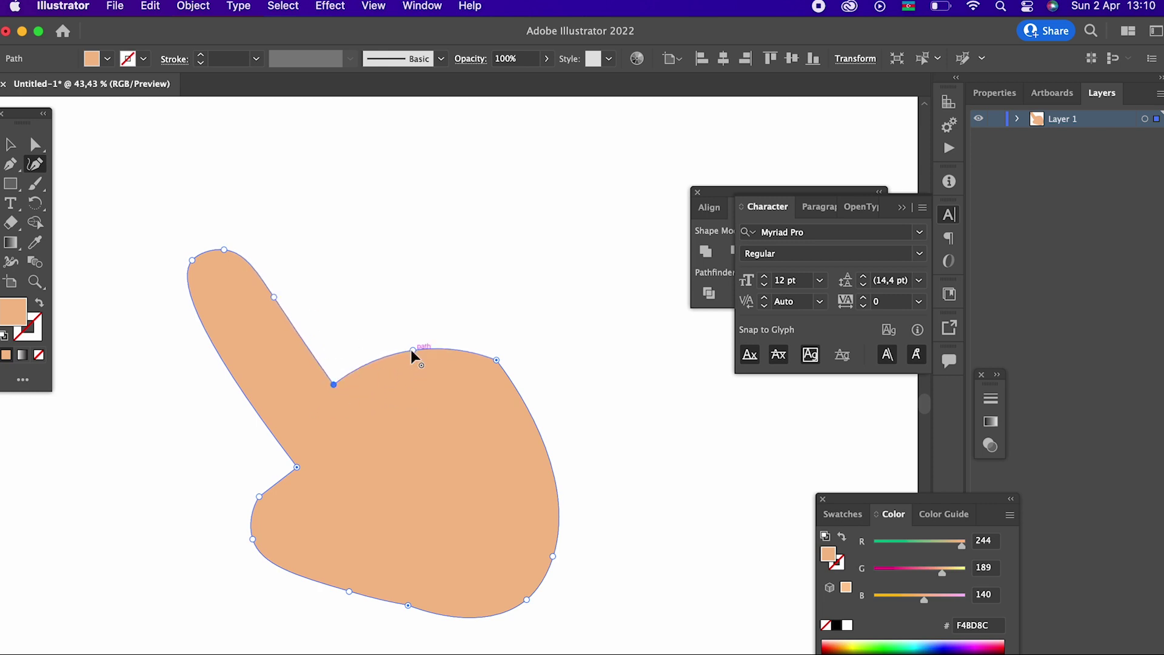
Step: Refine the knuckle line and pull the thumb side inward to smooth the palm's contour
{"action": "left_click", "coordinate": [400, 362]}
{"action": "left_click_drag", "start_coordinate": [499, 364], "coordinate": [493, 375]}
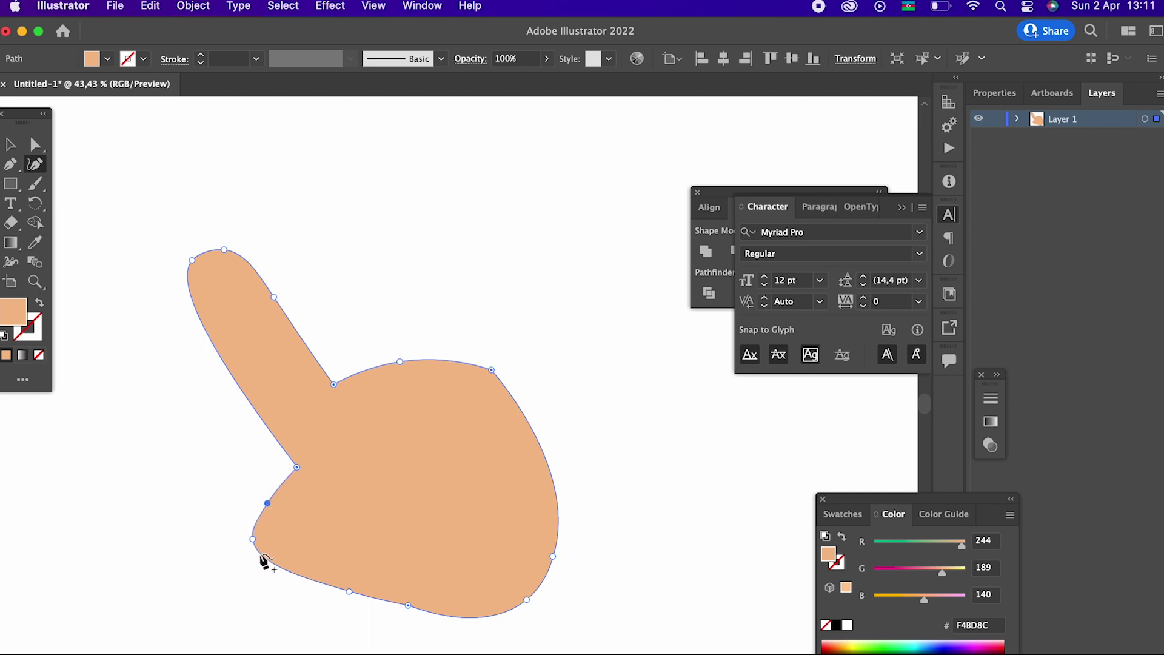
{"action": "left_click_drag", "start_coordinate": [283, 550], "coordinate": [280, 552]}
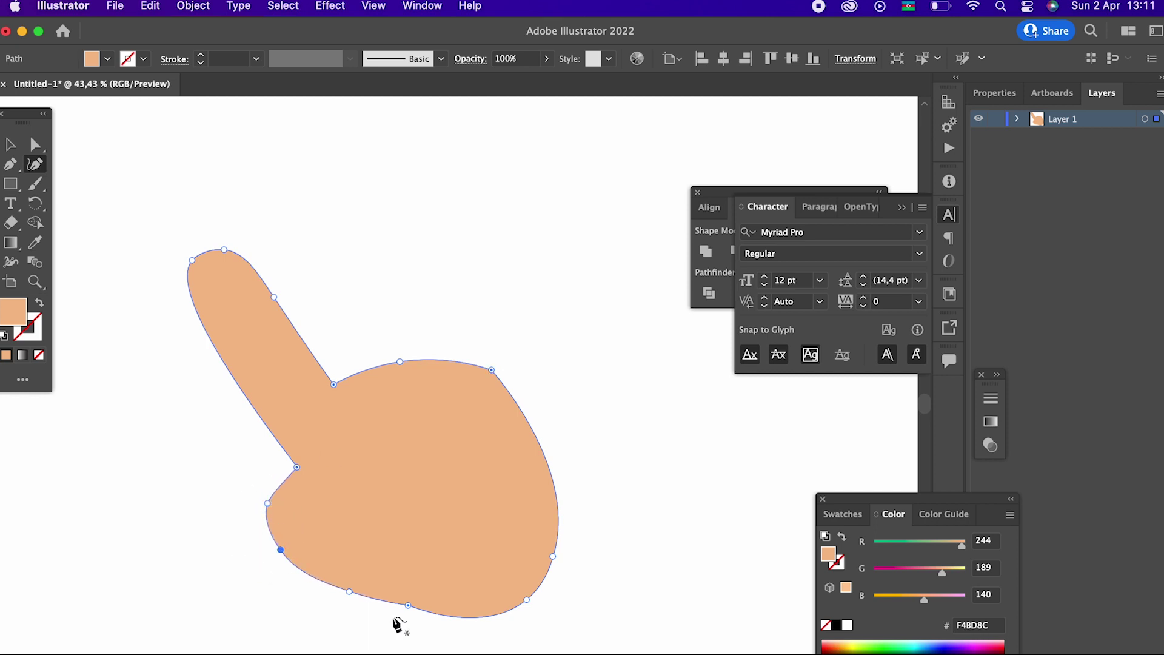
{"action": "left_click_drag", "start_coordinate": [408, 606], "coordinate": [399, 609]}
Step: Draw a closed, curved cuff band across the wrist below the palm with the Pen tool
{"action": "left_click_drag", "start_coordinate": [460, 407], "coordinate": [436, 326]}
{"action": "key", "text": "z"}
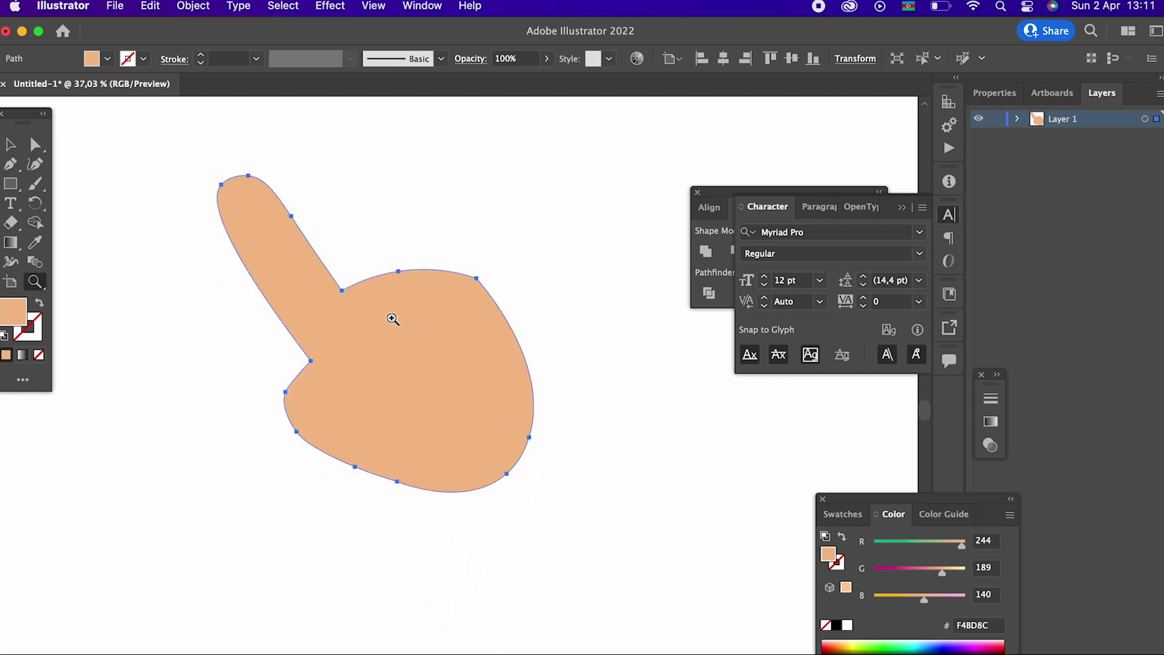
{"action": "left_click", "coordinate": [12, 171]}
{"action": "left_click", "coordinate": [412, 518]}
{"action": "left_click_drag", "start_coordinate": [579, 412], "coordinate": [697, 404]}
{"action": "left_click", "coordinate": [580, 412]}
{"action": "left_click", "coordinate": [609, 443]}
{"action": "left_click_drag", "start_coordinate": [454, 553], "coordinate": [443, 641]}
{"action": "left_click", "coordinate": [454, 553]}
{"action": "left_click", "coordinate": [413, 519]}
Step: Even out the cuff band's curves and ends with the Curvature tool and deselect it
{"action": "left_click", "coordinate": [33, 162]}
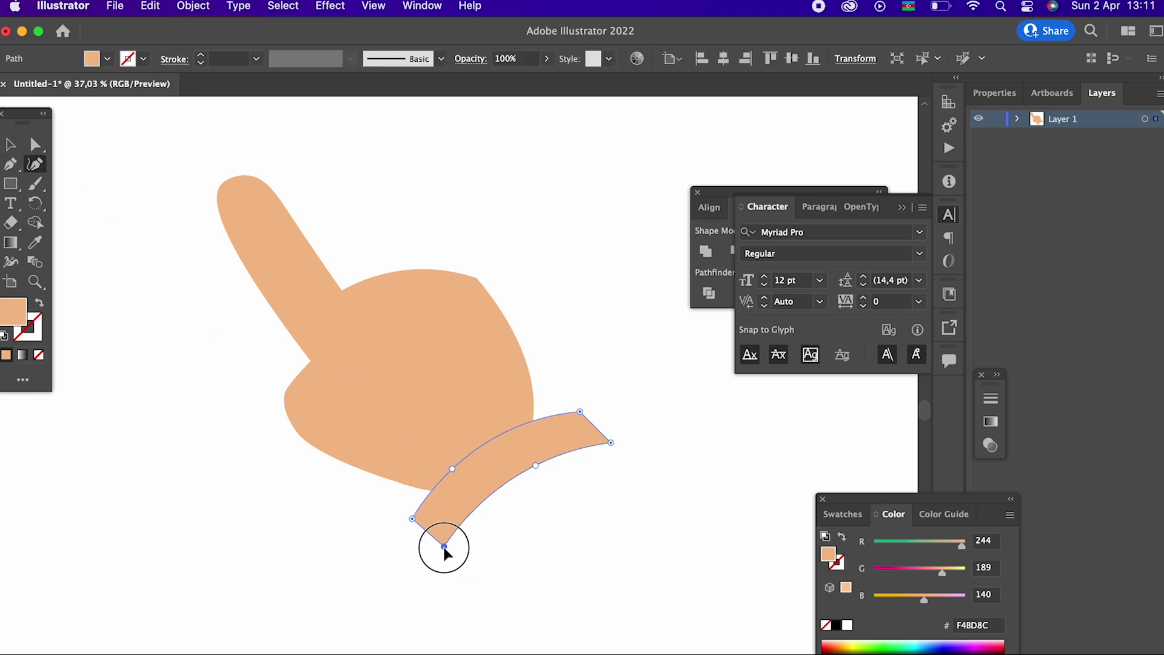
{"action": "left_click_drag", "start_coordinate": [535, 465], "coordinate": [518, 466]}
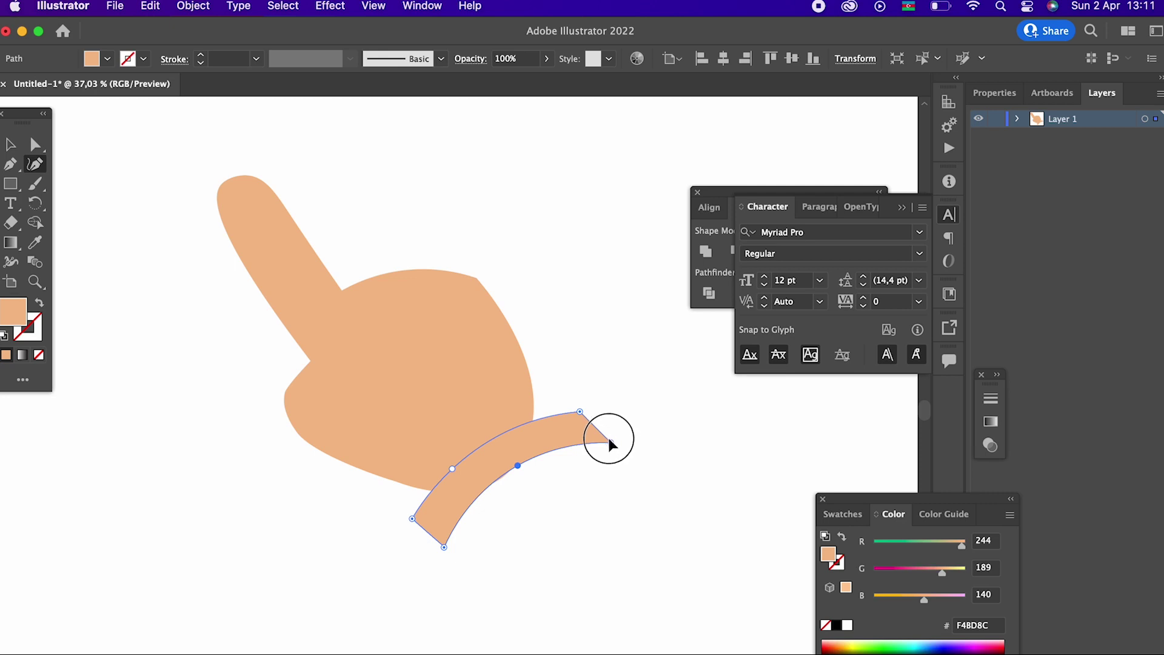
{"action": "left_click_drag", "start_coordinate": [580, 412], "coordinate": [567, 405]}
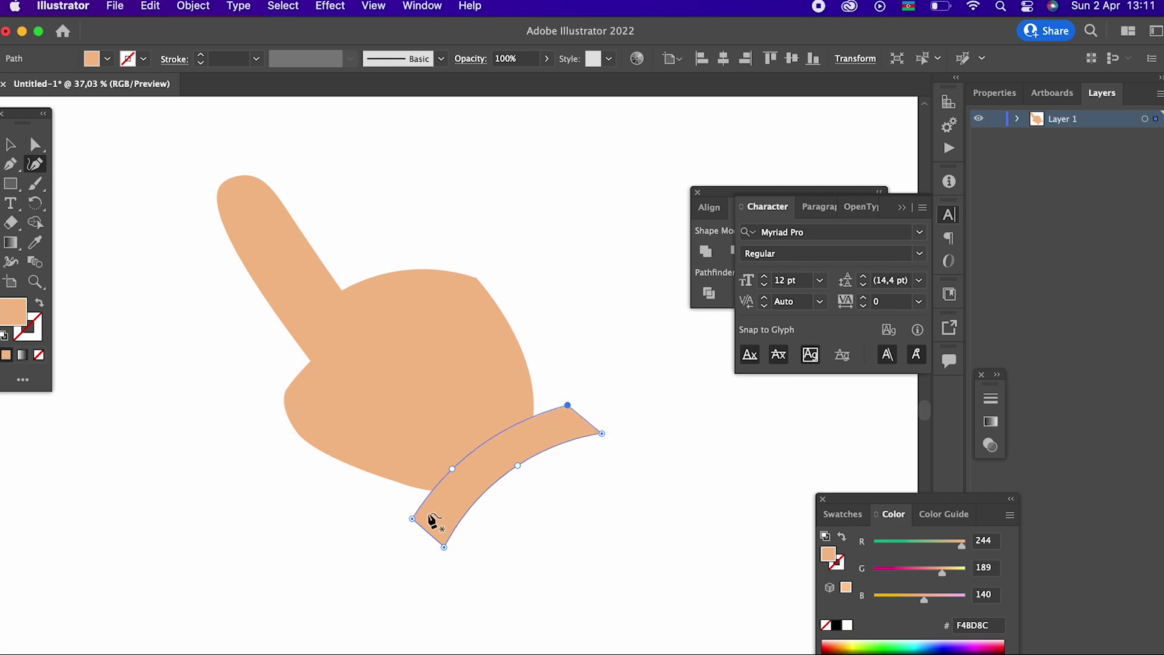
{"action": "left_click", "coordinate": [412, 519]}
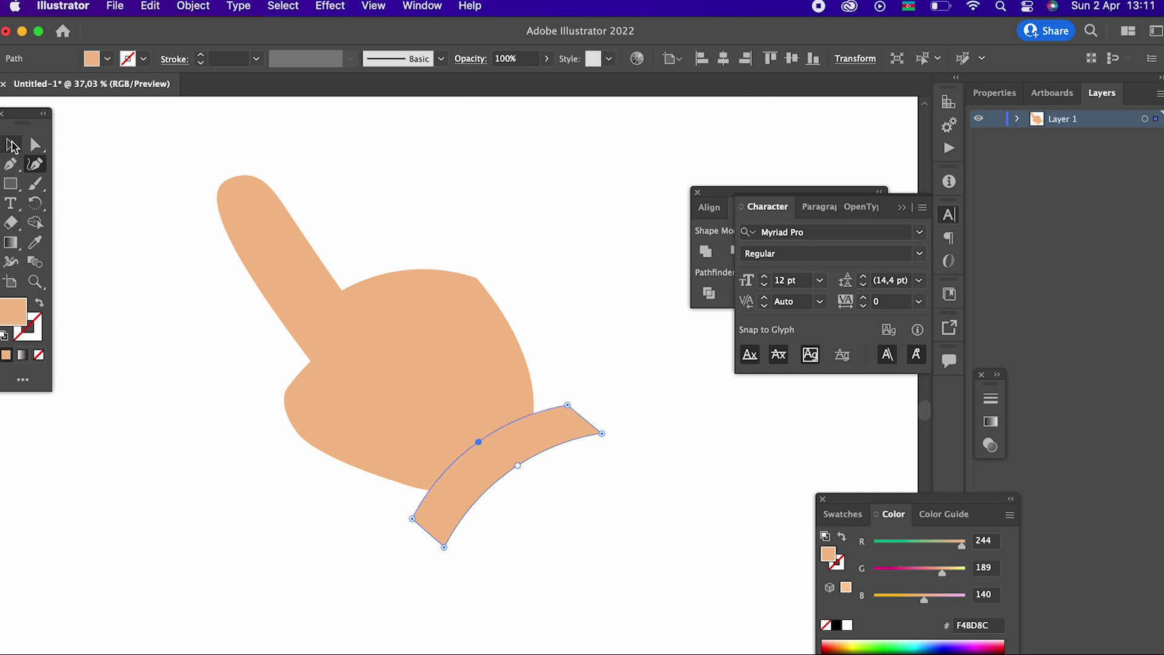
{"action": "left_click", "coordinate": [13, 147]}
{"action": "left_click", "coordinate": [285, 536]}
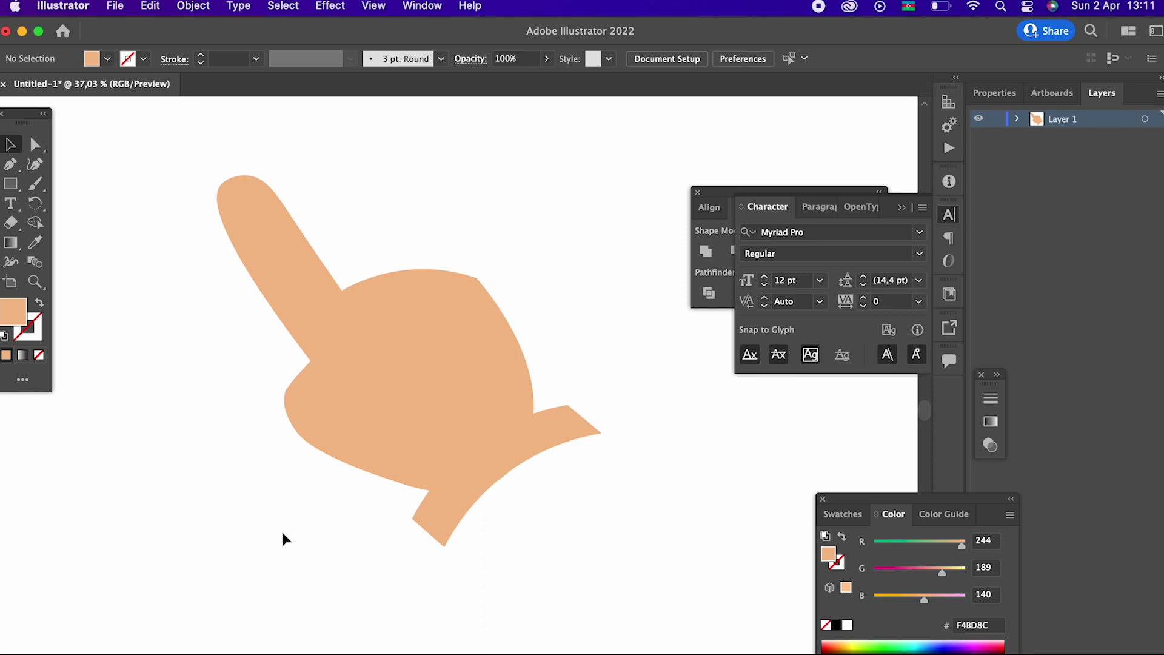
Step: Draw a large closed sleeve shape below the cuff with the Pen tool, using curved upper and lower edges and straight sides
{"action": "left_click", "coordinate": [11, 167]}
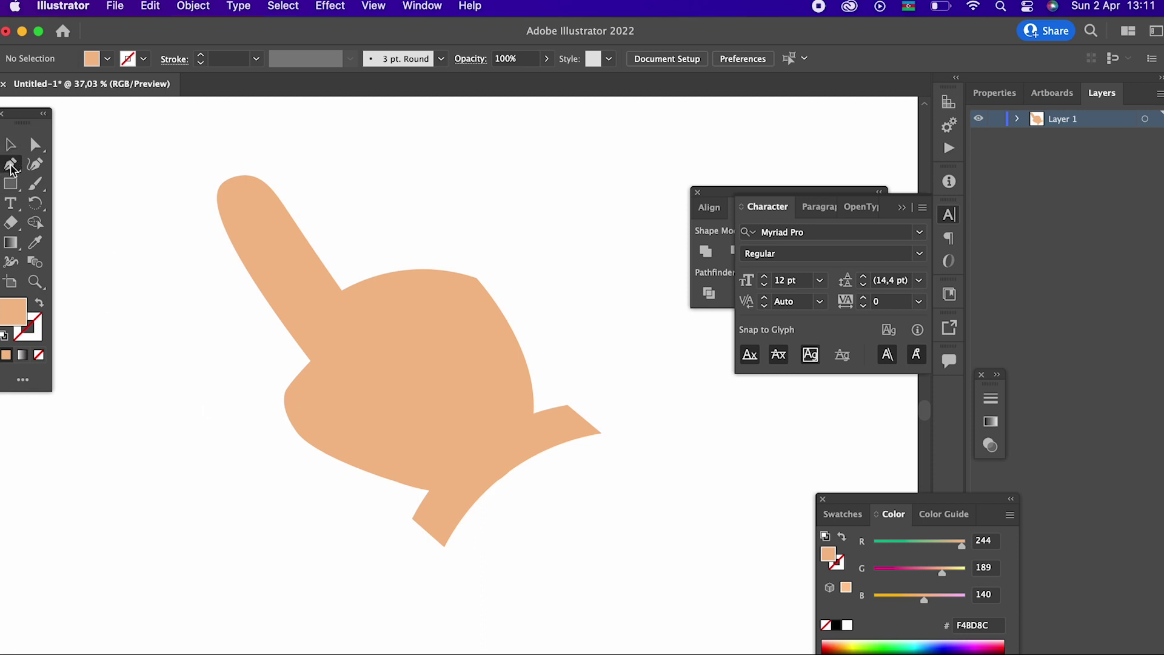
{"action": "left_click", "coordinate": [432, 561]}
{"action": "left_click_drag", "start_coordinate": [618, 421], "coordinate": [785, 390]}
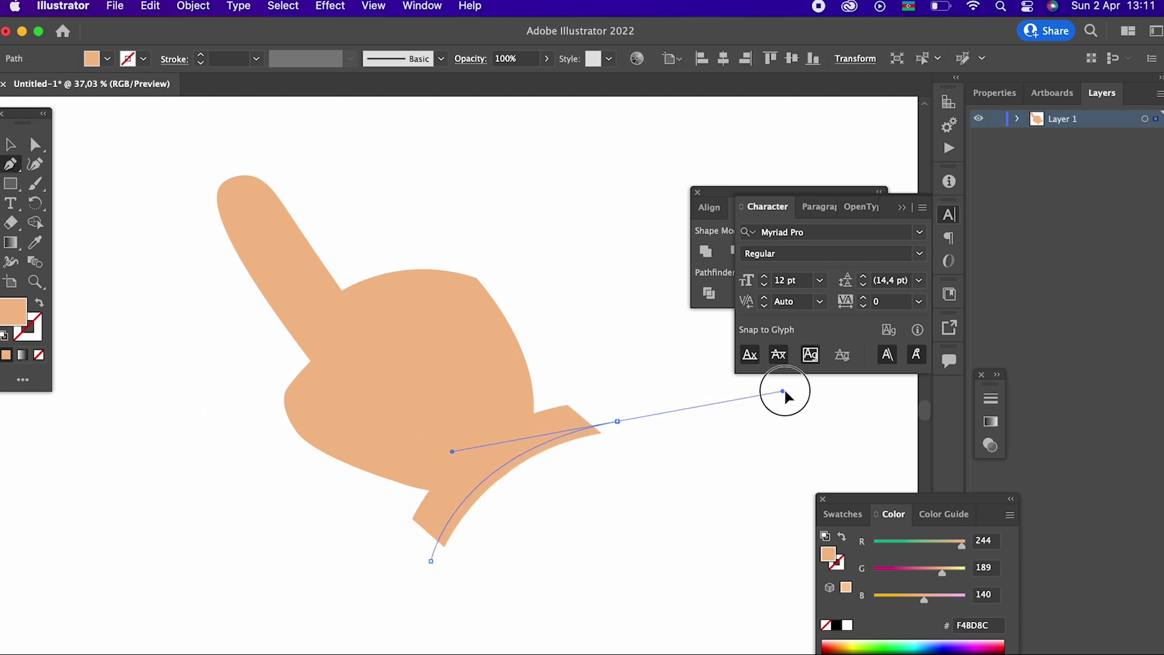
{"action": "key", "text": "super+z"}
{"action": "left_click_drag", "start_coordinate": [637, 436], "coordinate": [786, 462]}
{"action": "left_click", "coordinate": [636, 435]}
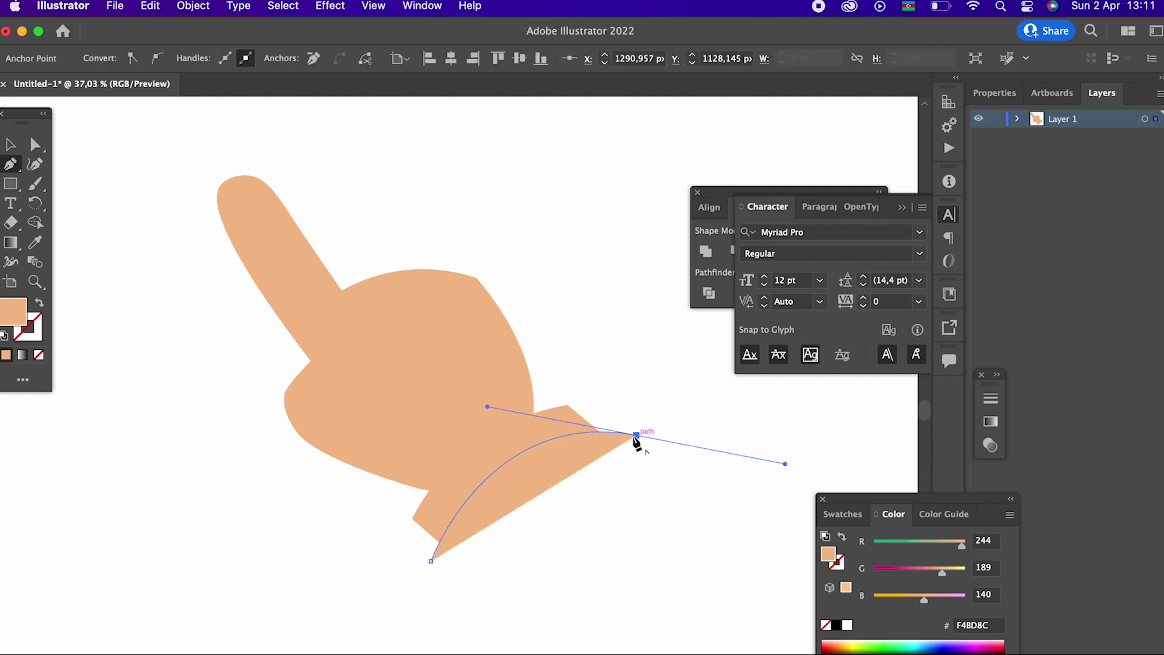
{"action": "left_click", "coordinate": [706, 507]}
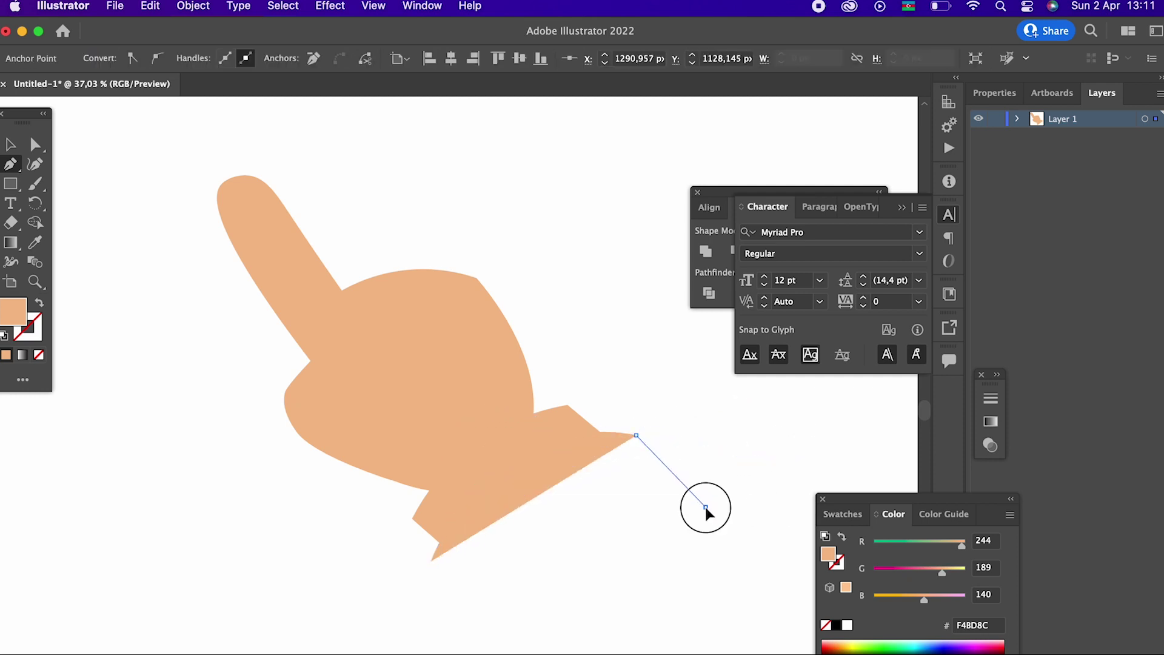
{"action": "left_click_drag", "start_coordinate": [523, 649], "coordinate": [346, 651]}
{"action": "left_click", "coordinate": [523, 649]}
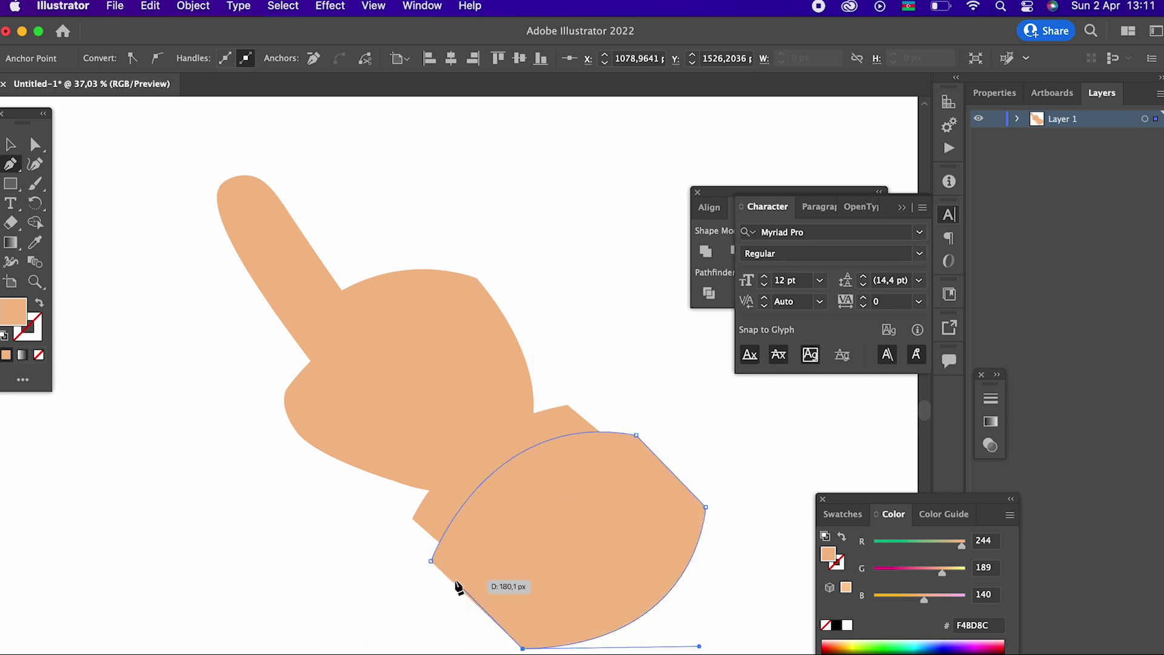
{"action": "left_click", "coordinate": [432, 563]}
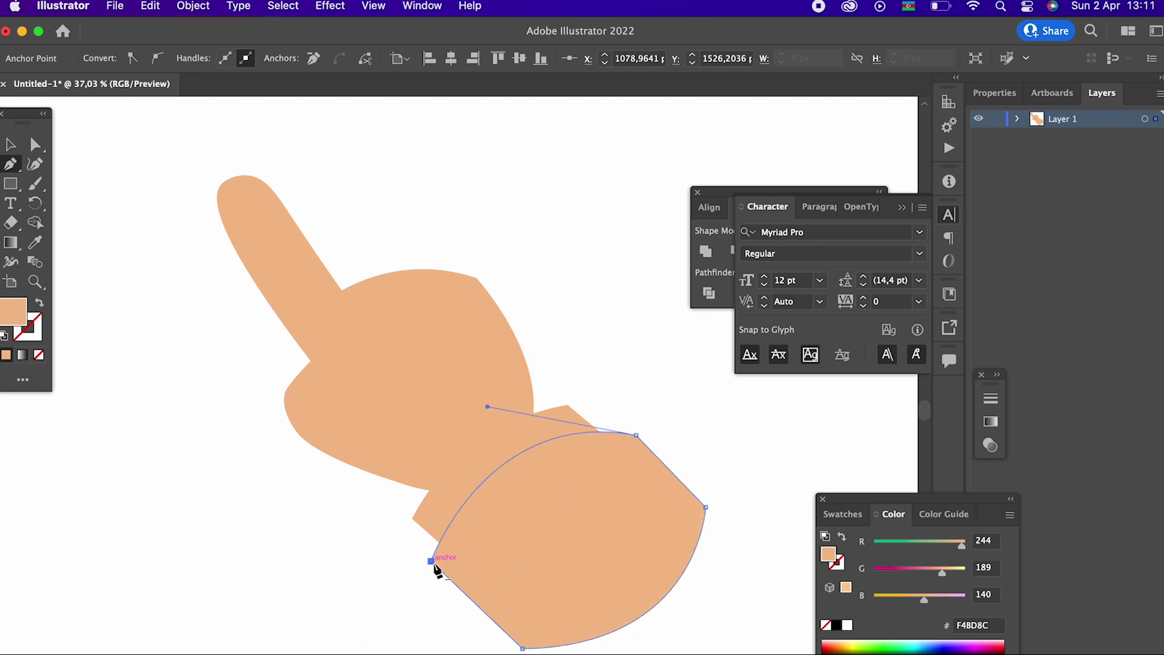
Step: Fill the sleeve shape with the muted blue 50679B
{"action": "double_click", "coordinate": [26, 320]}
{"action": "left_click_drag", "start_coordinate": [262, 166], "coordinate": [260, 154]}
{"action": "left_click", "coordinate": [122, 151]}
{"action": "left_click_drag", "start_coordinate": [122, 151], "coordinate": [123, 156]}
{"action": "left_click", "coordinate": [404, 80]}
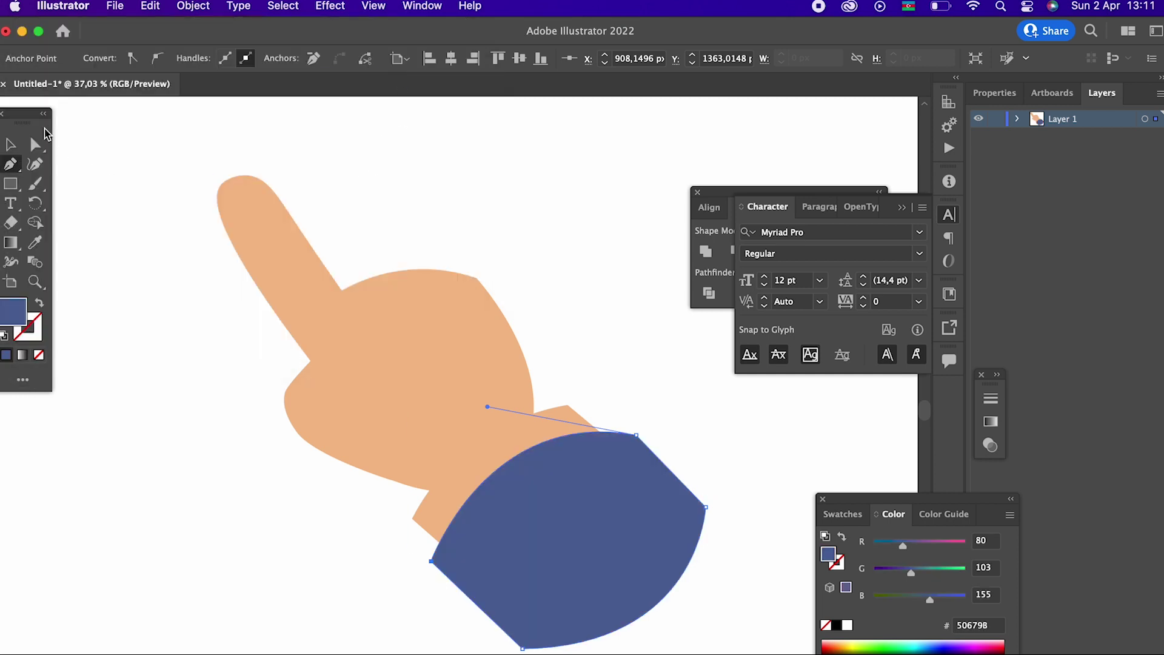
Step: Fill the cuff band with the light beige E2D7CF
{"action": "left_click", "coordinate": [10, 143]}
{"action": "left_click", "coordinate": [558, 421]}
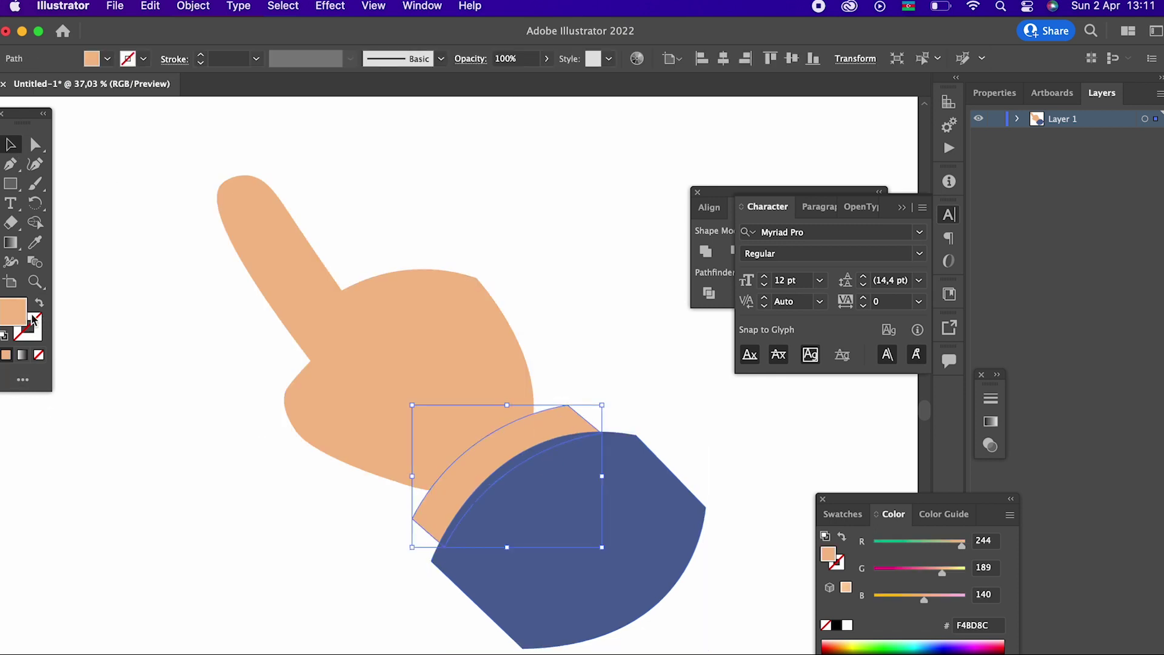
{"action": "double_click", "coordinate": [8, 316]}
{"action": "type", "text": "E2D7CF"}
{"action": "key", "text": "Return"}
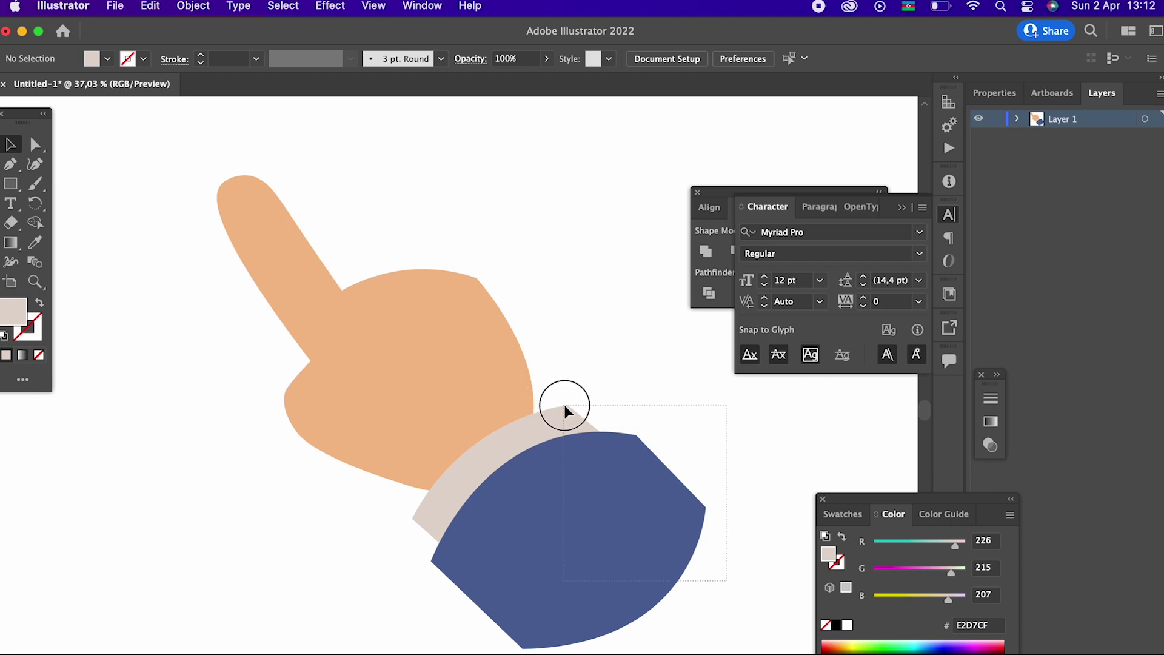
Step: Bend the blue sleeve's upper and lower edges to bow away from the hand and adjust its lower corner
{"action": "left_click", "coordinate": [693, 487]}
{"action": "left_click", "coordinate": [489, 448]}
{"action": "left_click", "coordinate": [618, 547]}
{"action": "left_click", "coordinate": [33, 169]}
{"action": "left_click_drag", "start_coordinate": [479, 488], "coordinate": [543, 510]}
{"action": "left_click", "coordinate": [625, 604]}
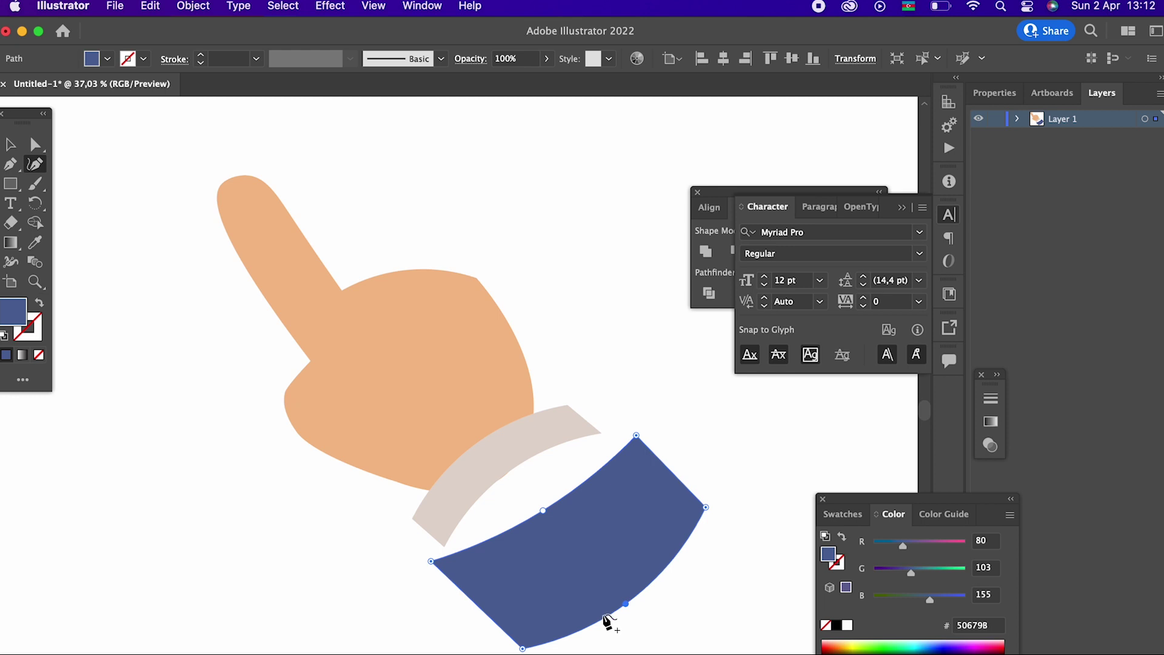
{"action": "left_click_drag", "start_coordinate": [523, 648], "coordinate": [497, 641]}
{"action": "mouse_move", "coordinate": [625, 605]}
{"action": "left_mouse_down"}
{"action": "mouse_move", "coordinate": [624, 634]}
{"action": "mouse_move", "coordinate": [621, 594]}
{"action": "left_mouse_up"}
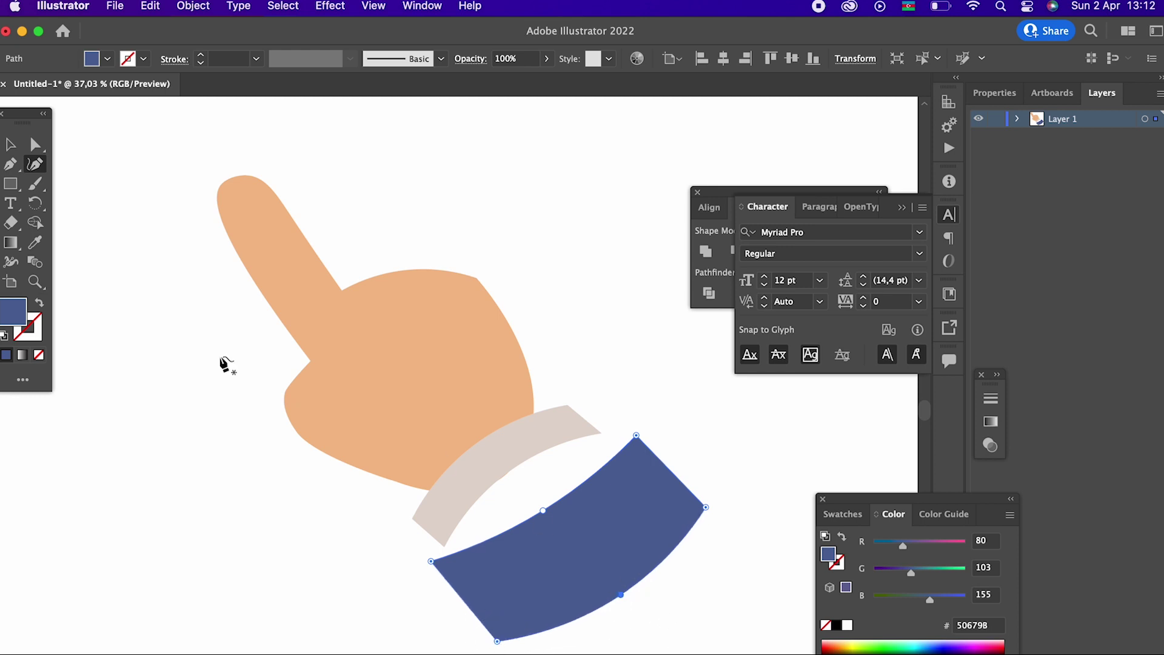
Step: Bend both long edges of the beige cuff to bow away from the hand, matching the sleeve's curve
{"action": "left_click", "coordinate": [22, 147]}
{"action": "left_click", "coordinate": [490, 455]}
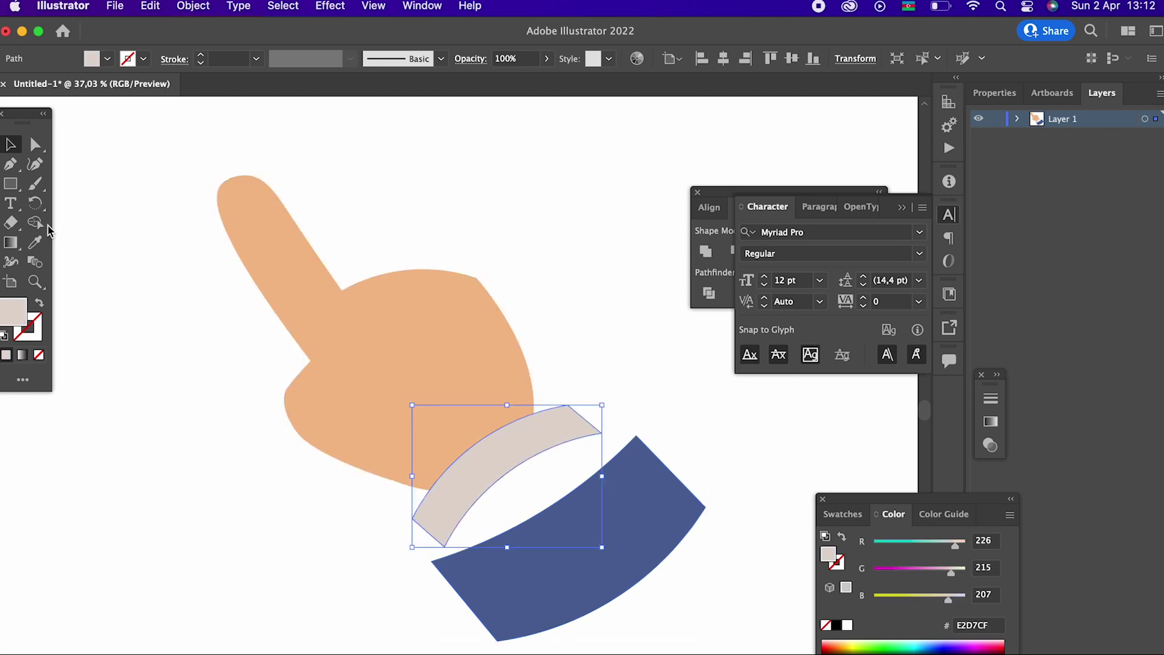
{"action": "left_click", "coordinate": [37, 168]}
{"action": "left_click_drag", "start_coordinate": [522, 465], "coordinate": [549, 498]}
{"action": "left_click_drag", "start_coordinate": [479, 441], "coordinate": [521, 465]}
{"action": "left_click", "coordinate": [548, 499]}
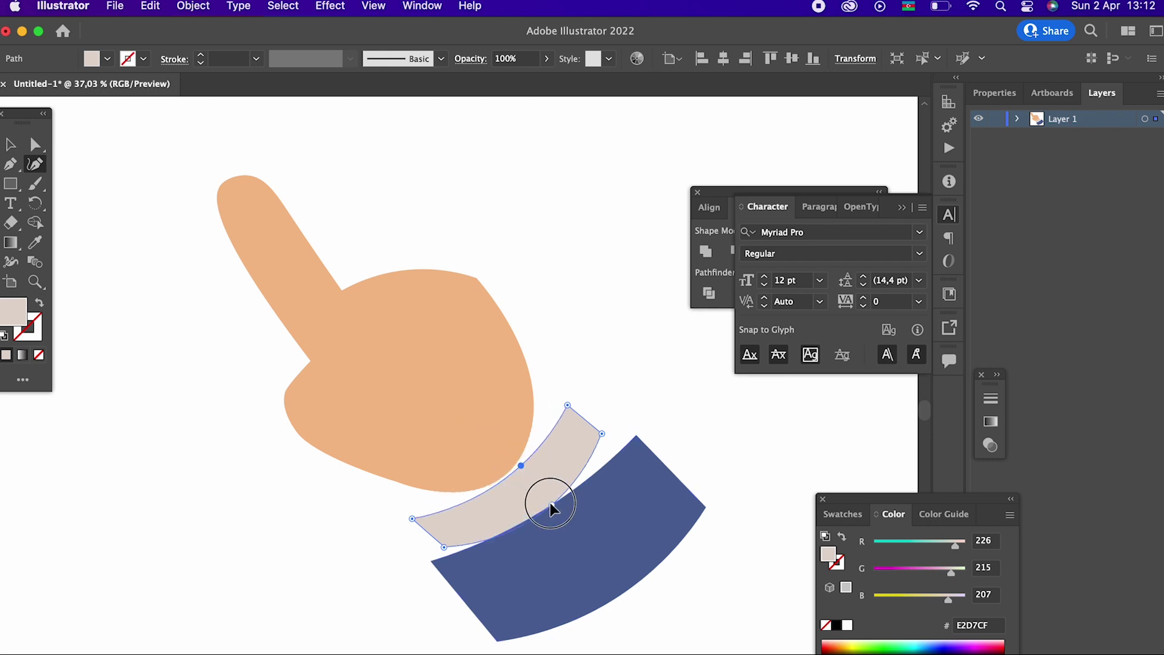
Step: Move the cuff up against the palm, and move and slightly rotate the sleeve so it overlaps the cuff's lower edge
{"action": "left_click", "coordinate": [7, 141]}
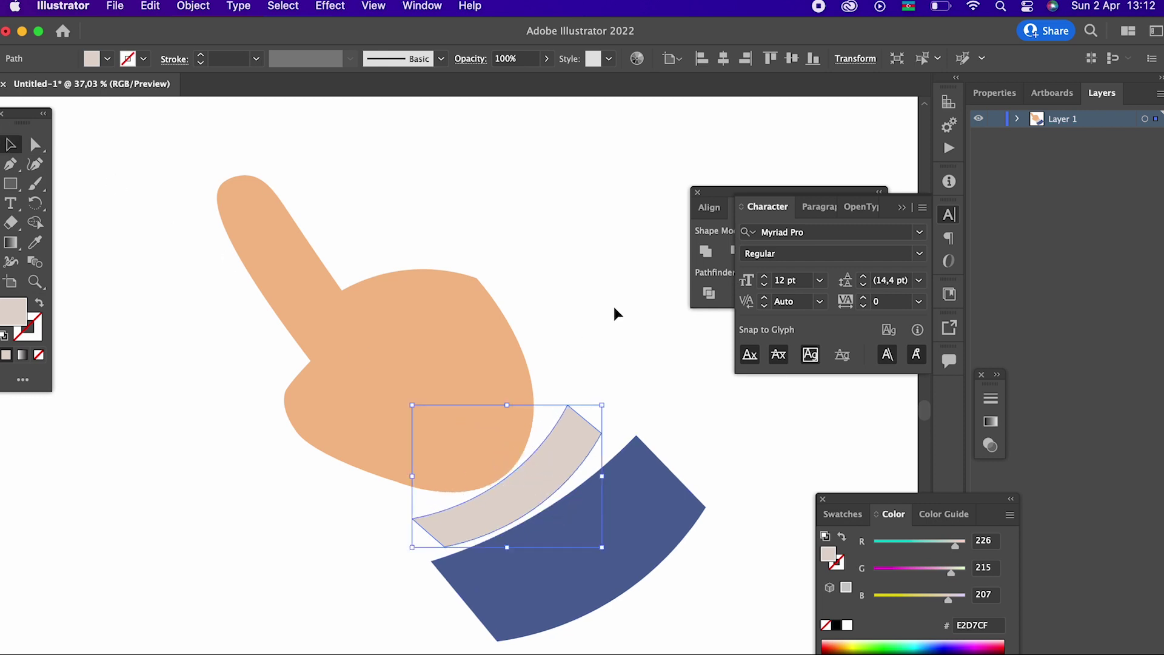
{"action": "left_click_drag", "start_coordinate": [566, 449], "coordinate": [550, 434]}
{"action": "left_click_drag", "start_coordinate": [623, 523], "coordinate": [585, 496]}
{"action": "left_click_drag", "start_coordinate": [677, 621], "coordinate": [683, 610]}
{"action": "left_click_drag", "start_coordinate": [614, 535], "coordinate": [618, 529]}
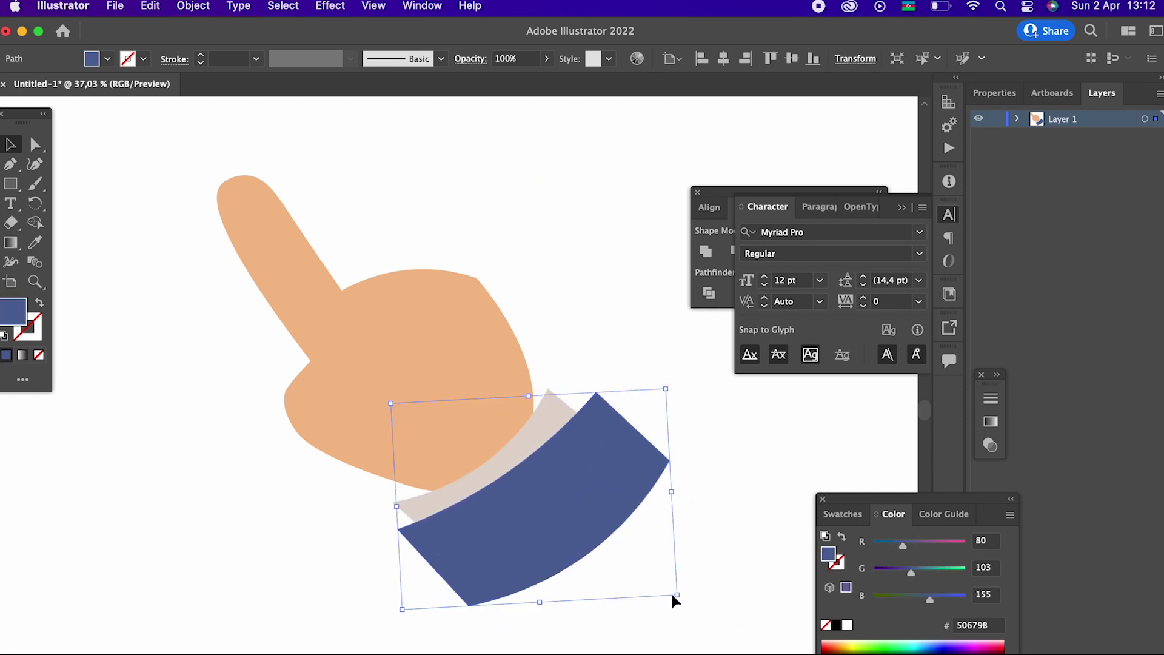
{"action": "left_click_drag", "start_coordinate": [685, 606], "coordinate": [686, 593]}
{"action": "left_click", "coordinate": [621, 549]}
{"action": "left_click_drag", "start_coordinate": [593, 514], "coordinate": [589, 526]}
Step: Shift the midpoints of both long cuff edges toward the palm and move two opposite cuff corners slightly outward
{"action": "left_click", "coordinate": [507, 455]}
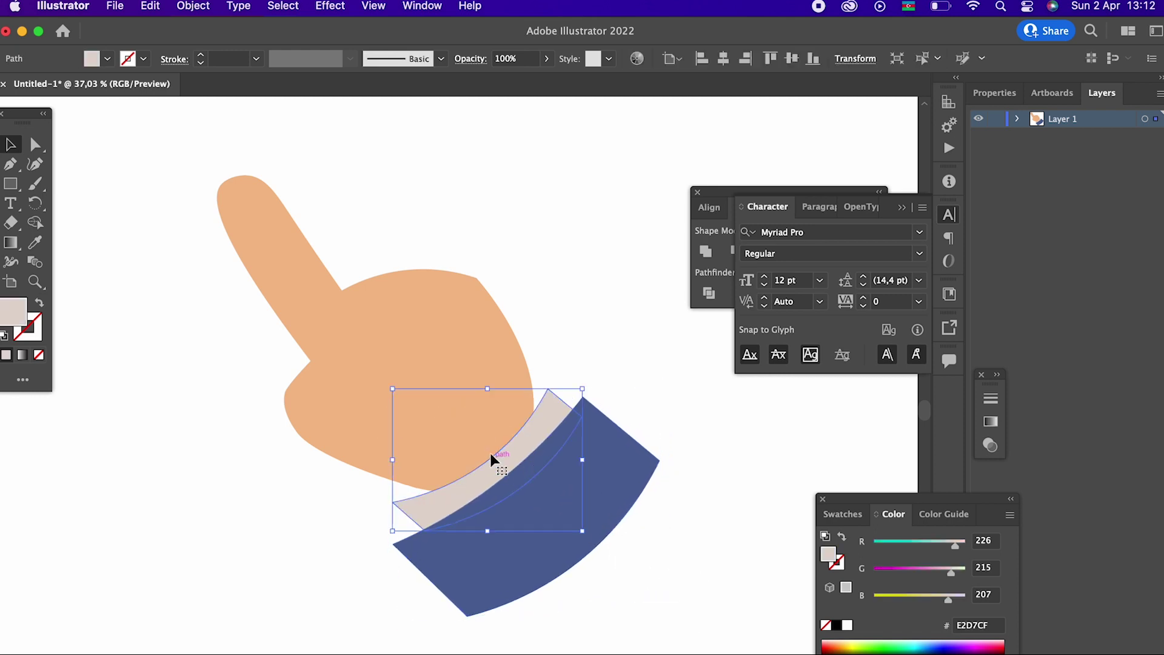
{"action": "left_click", "coordinate": [36, 164]}
{"action": "left_click_drag", "start_coordinate": [501, 450], "coordinate": [493, 443]}
{"action": "left_click_drag", "start_coordinate": [551, 389], "coordinate": [549, 381]}
{"action": "left_click_drag", "start_coordinate": [425, 531], "coordinate": [426, 539]}
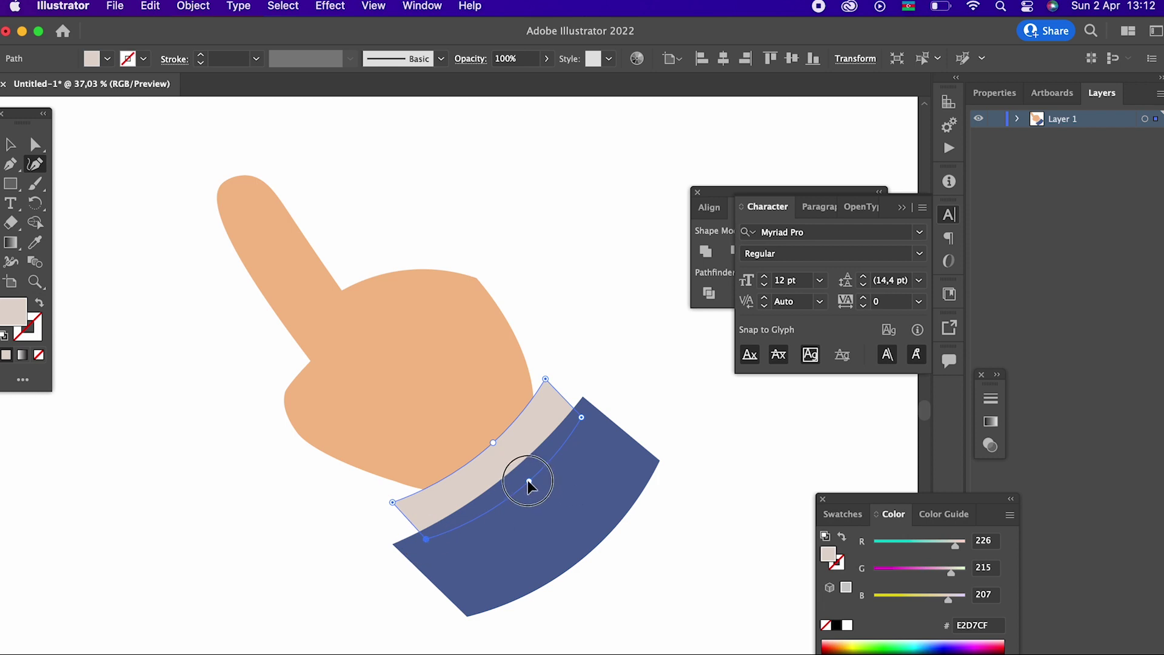
{"action": "left_click_drag", "start_coordinate": [533, 473], "coordinate": [527, 476]}
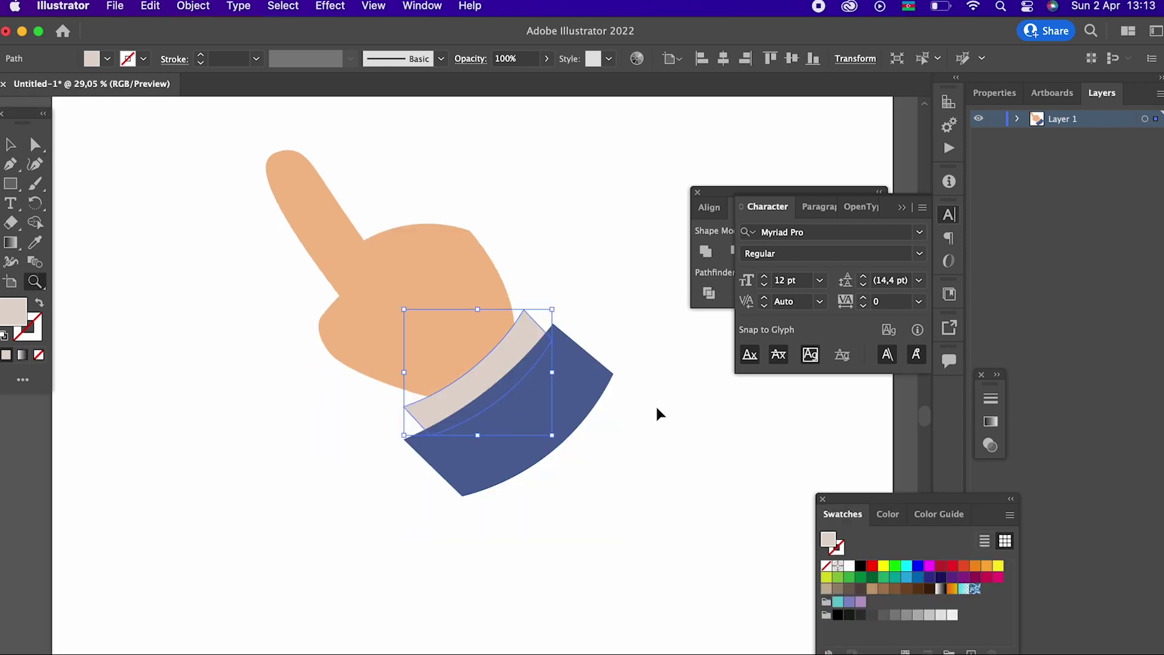
Step: Nudge the beige cuff slightly toward the palm and move the blue sleeve up along with it
{"action": "left_click_drag", "start_coordinate": [402, 329], "coordinate": [485, 352]}
{"action": "left_click_drag", "start_coordinate": [489, 353], "coordinate": [240, 310]}
{"action": "left_click_drag", "start_coordinate": [306, 335], "coordinate": [390, 316]}
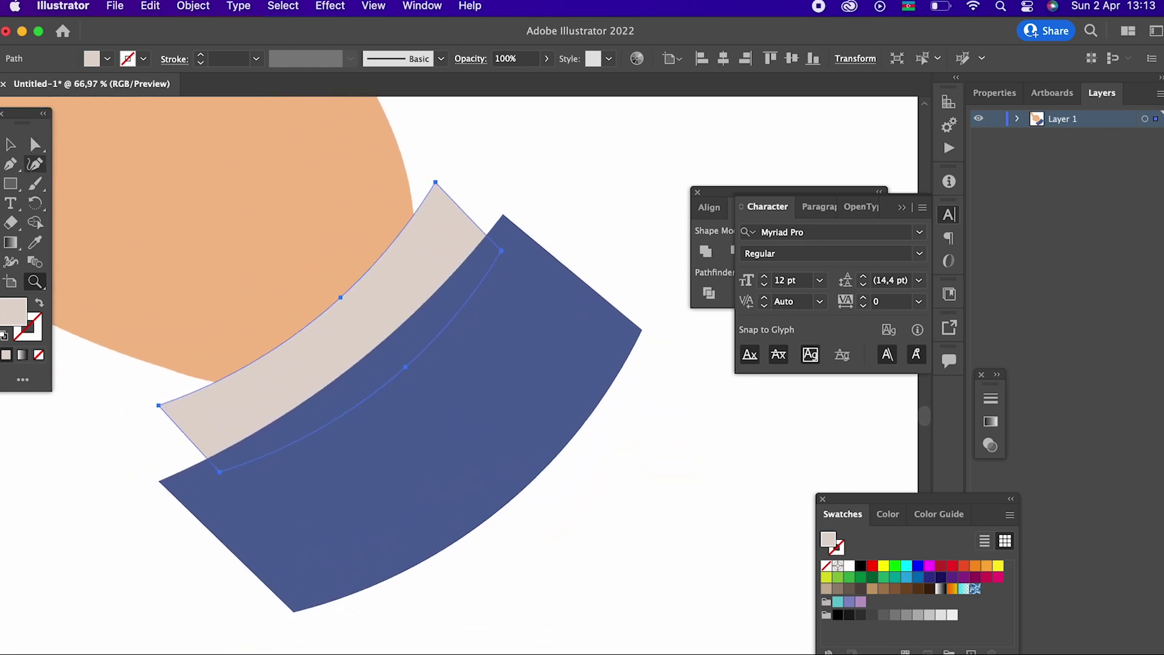
{"action": "left_click", "coordinate": [12, 144]}
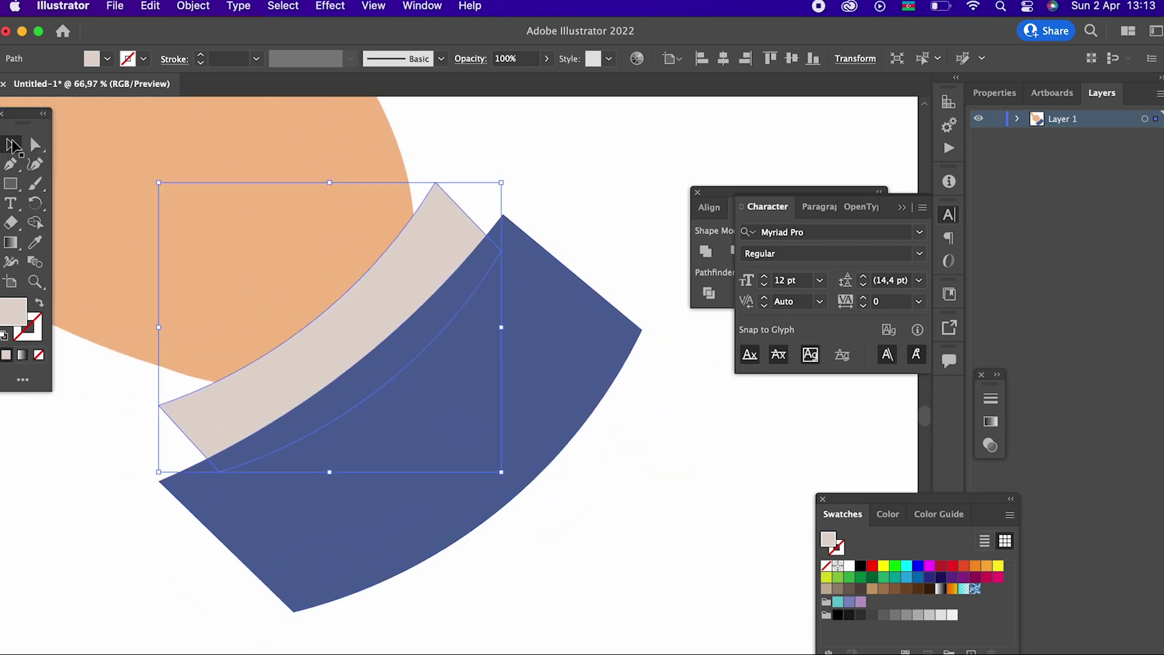
{"action": "left_click", "coordinate": [481, 546]}
{"action": "left_click", "coordinate": [403, 220]}
{"action": "left_click_drag", "start_coordinate": [447, 225], "coordinate": [439, 218]}
{"action": "left_click_drag", "start_coordinate": [502, 415], "coordinate": [494, 395]}
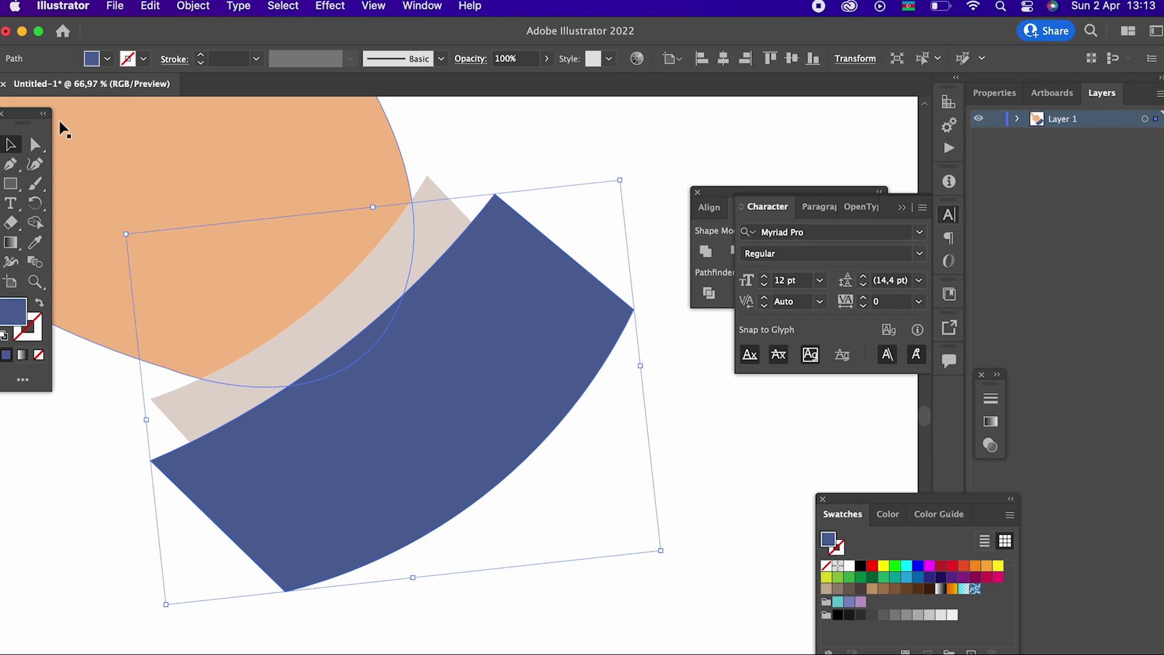
Step: Flatten the sleeve's outer curved edge with the Curvature tool and adjust its corners to even out the shape
{"action": "left_click", "coordinate": [37, 165]}
{"action": "left_click_drag", "start_coordinate": [497, 483], "coordinate": [484, 473]}
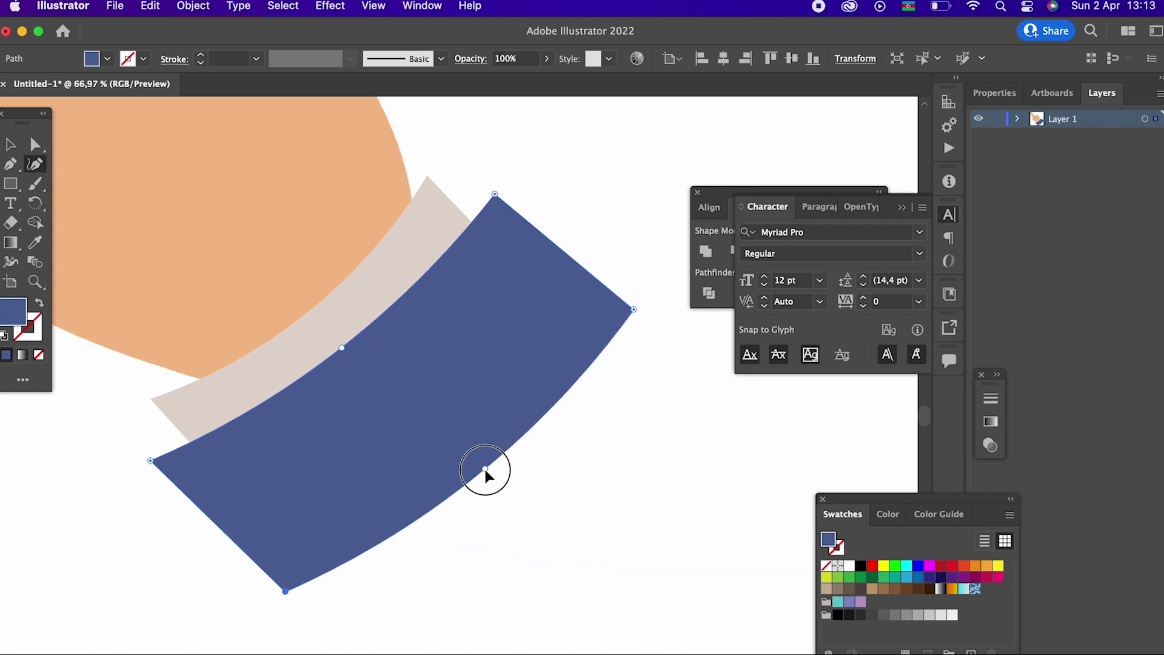
{"action": "left_click_drag", "start_coordinate": [286, 592], "coordinate": [284, 606]}
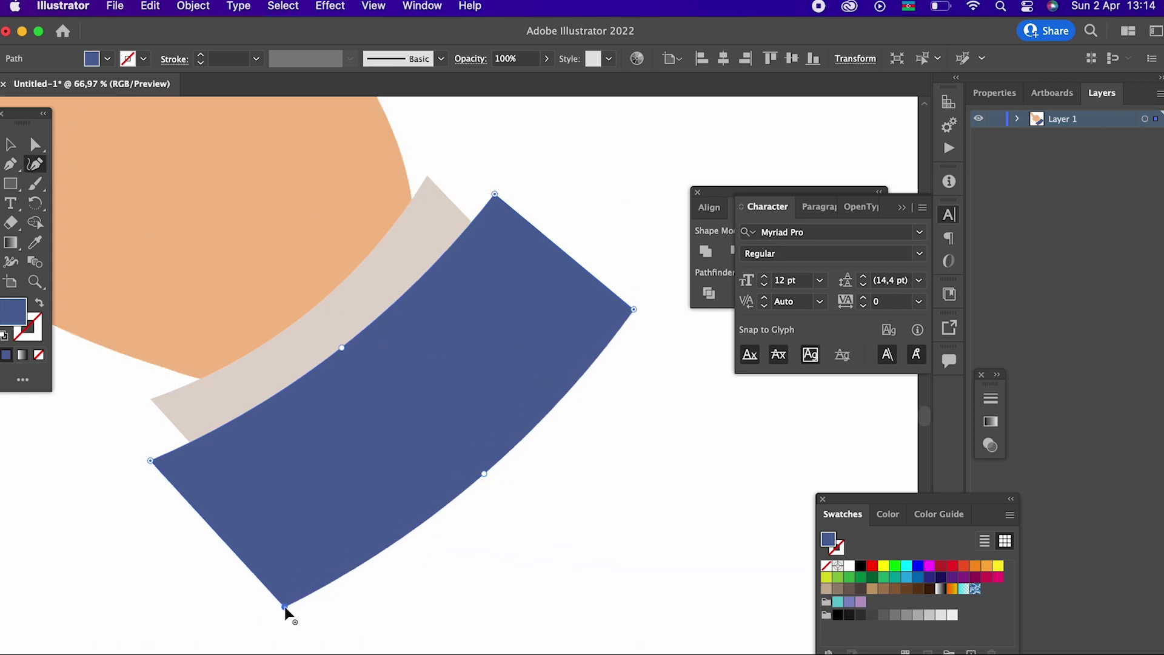
{"action": "left_click_drag", "start_coordinate": [151, 462], "coordinate": [164, 455]}
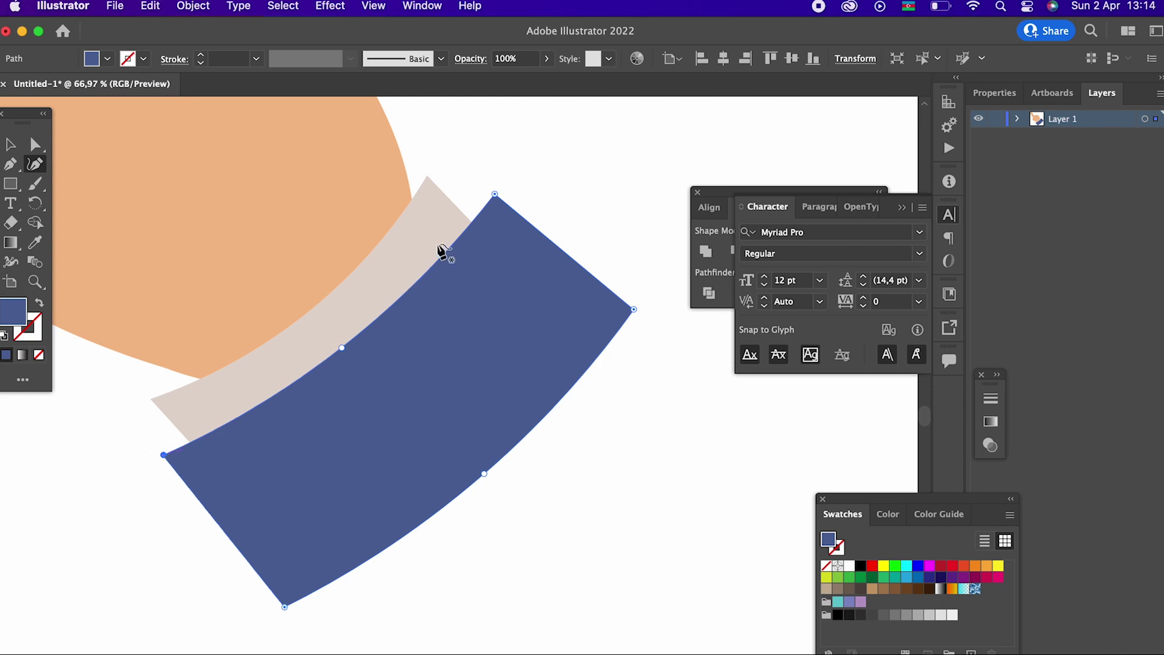
{"action": "left_click_drag", "start_coordinate": [496, 198], "coordinate": [481, 192]}
{"action": "left_click_drag", "start_coordinate": [636, 309], "coordinate": [580, 416]}
Step: Draw a closed lens-shaped sleeve opening with the Pen tool between the two corners of the sleeve's hand-side edge
{"action": "key", "text": "z"}
{"action": "left_click_drag", "start_coordinate": [468, 262], "coordinate": [535, 313]}
{"action": "left_click", "coordinate": [10, 144]}
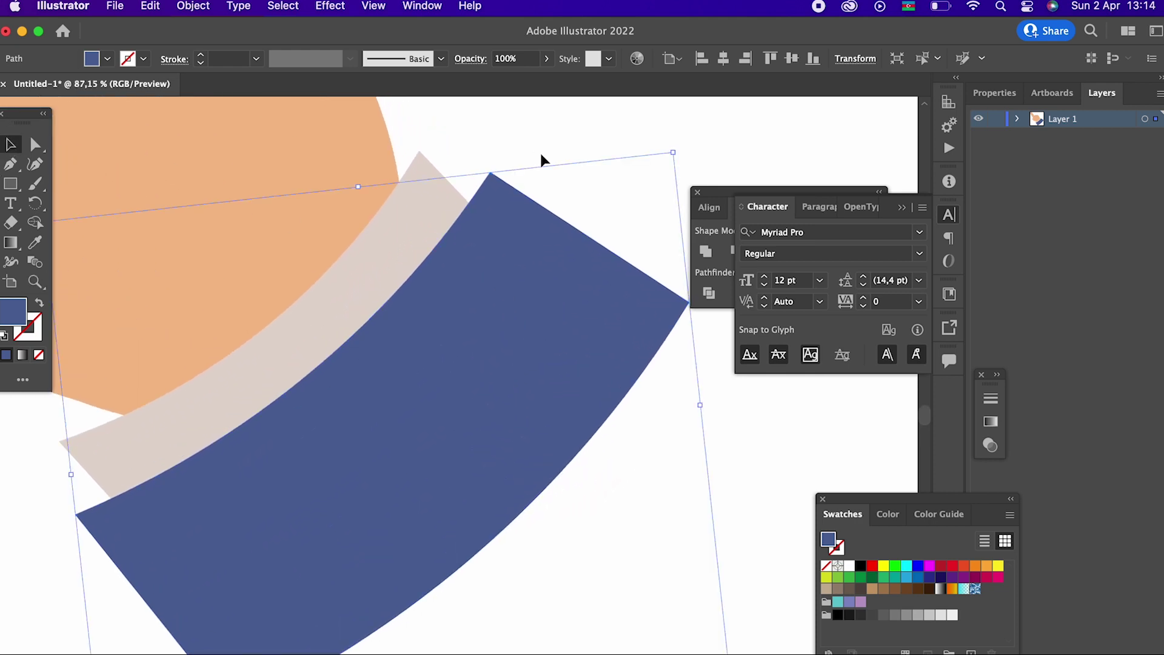
{"action": "left_click", "coordinate": [543, 157]}
{"action": "left_click", "coordinate": [10, 164]}
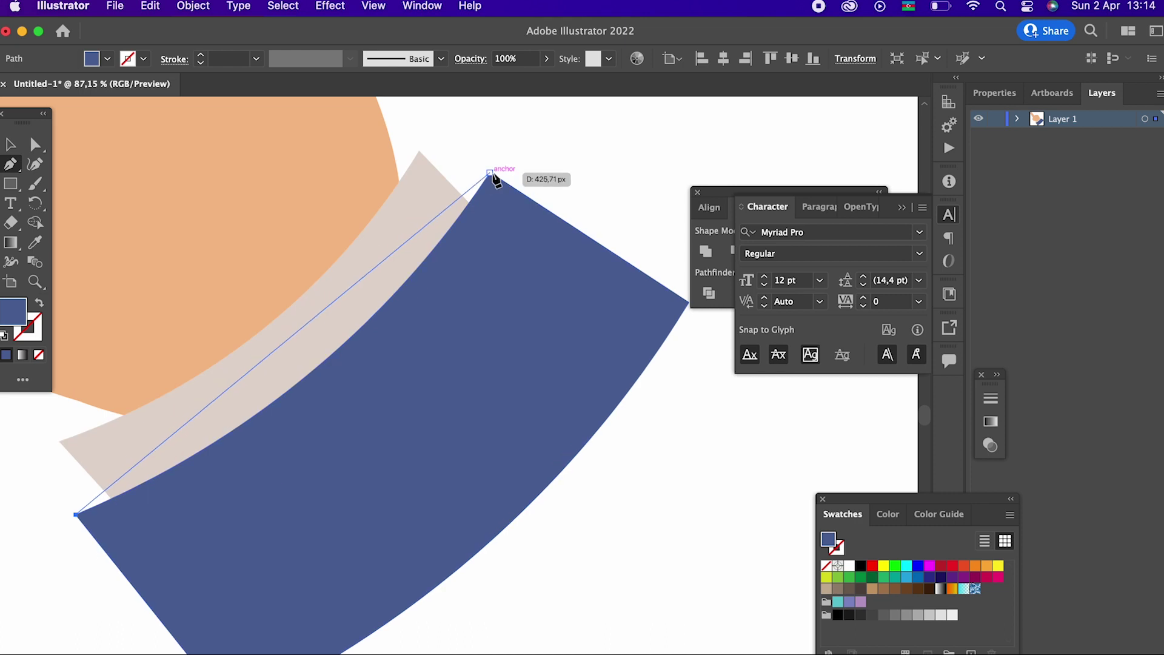
{"action": "left_click_drag", "start_coordinate": [490, 173], "coordinate": [599, 445]}
{"action": "left_click_drag", "start_coordinate": [534, 632], "coordinate": [535, 101]}
{"action": "left_click_drag", "start_coordinate": [511, 379], "coordinate": [661, 204]}
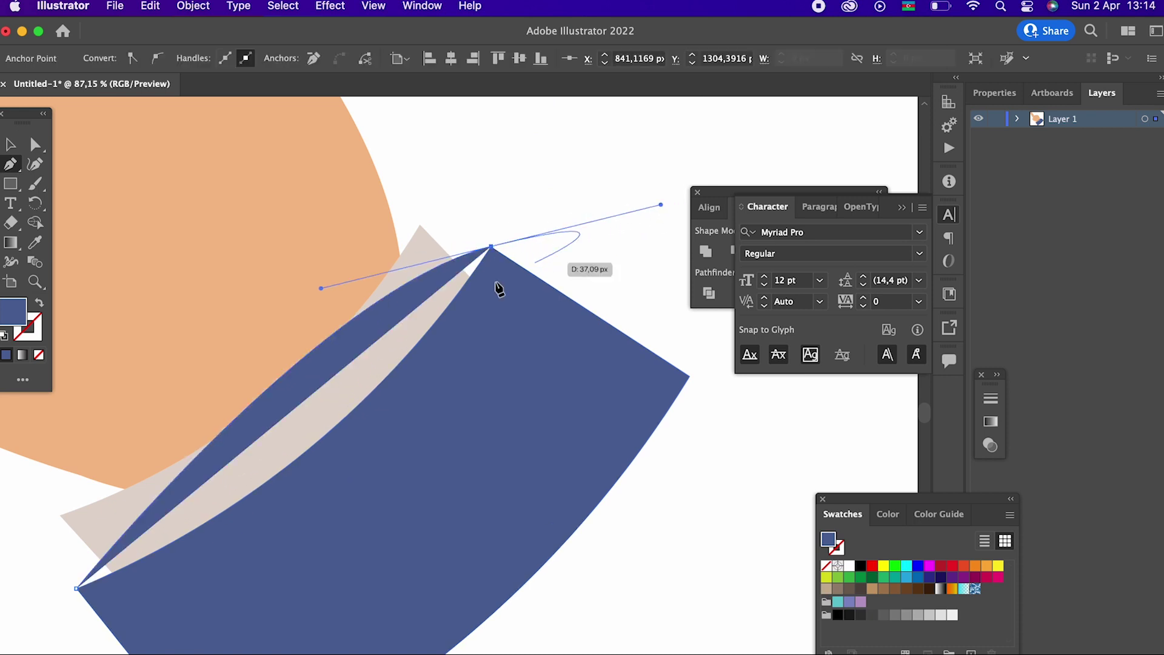
{"action": "left_click", "coordinate": [490, 246]}
{"action": "left_click_drag", "start_coordinate": [77, 589], "coordinate": [291, 644]}
{"action": "left_click_drag", "start_coordinate": [582, 523], "coordinate": [157, 423]}
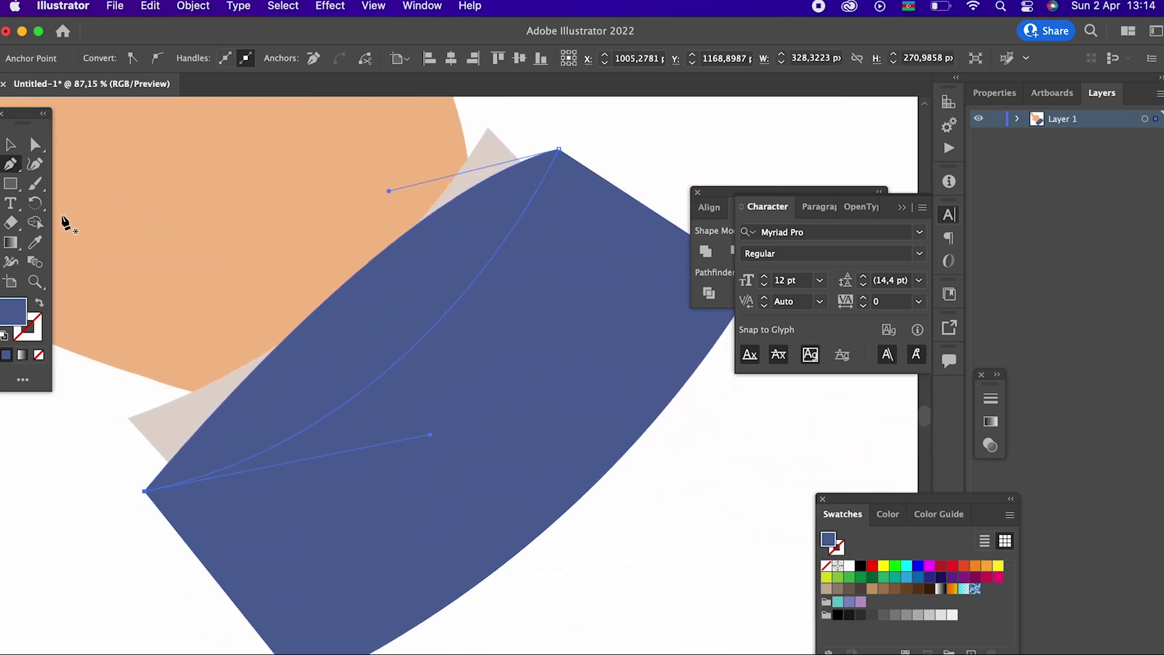
Step: Fill the sleeve opening shape with the darker blue 3B537F
{"action": "double_click", "coordinate": [11, 315]}
{"action": "left_click_drag", "start_coordinate": [149, 165], "coordinate": [136, 182]}
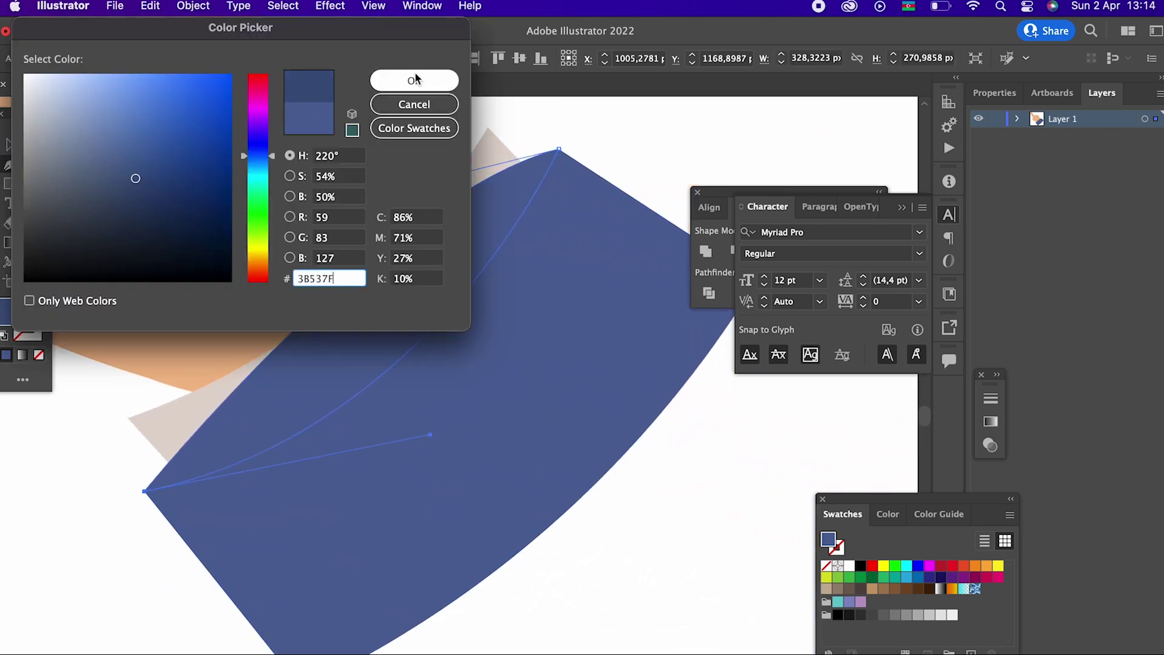
{"action": "left_click", "coordinate": [414, 81]}
Step: Send the dark blue sleeve opening to the back, behind the cuff and hand
{"action": "left_click", "coordinate": [11, 146]}
{"action": "left_click", "coordinate": [614, 534]}
{"action": "left_click", "coordinate": [406, 293]}
{"action": "left_click", "coordinate": [206, 9]}
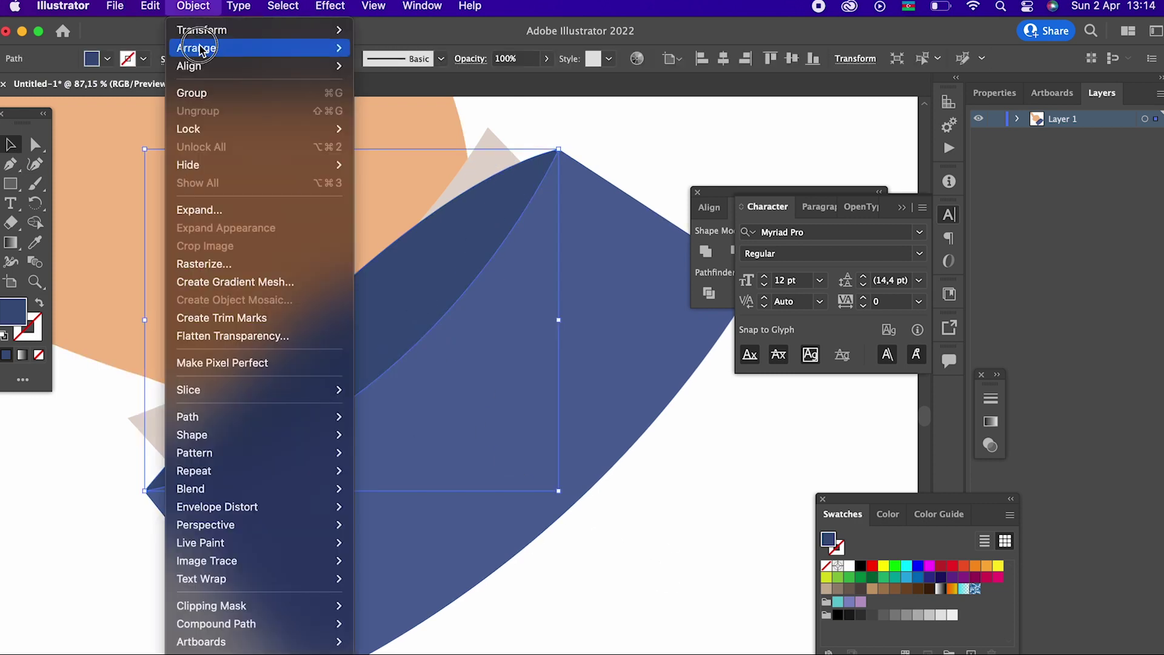
{"action": "left_click", "coordinate": [403, 82]}
{"action": "left_click", "coordinate": [212, 8]}
{"action": "mouse_move", "coordinate": [195, 47]}
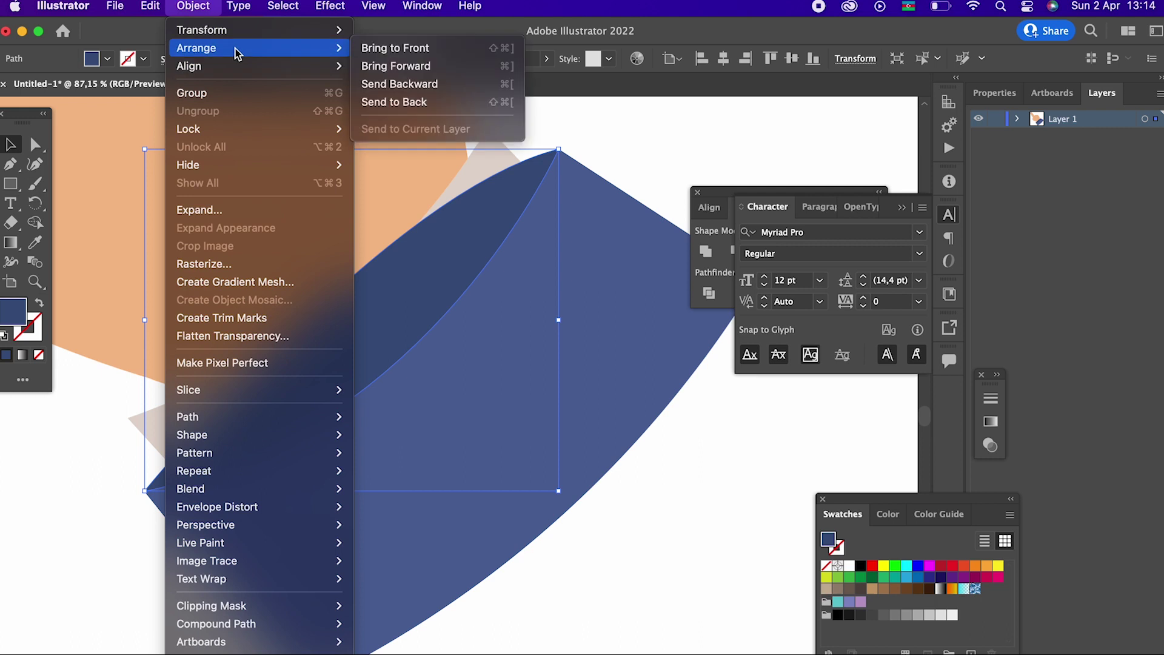
{"action": "left_click", "coordinate": [460, 102]}
{"action": "left_click", "coordinate": [669, 489]}
Step: Draw a closed lens-shaped cuff opening with the Pen tool between the two corners of the cuff's palm-side edge
{"action": "left_click_drag", "start_coordinate": [622, 448], "coordinate": [636, 543]}
{"action": "left_click", "coordinate": [468, 330]}
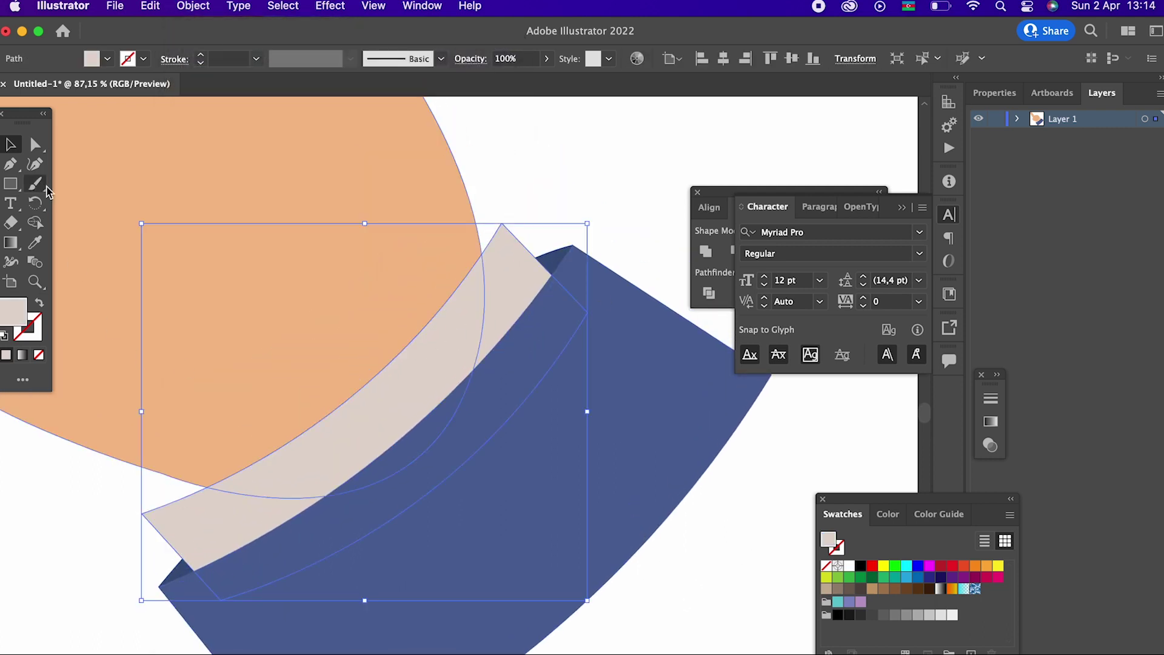
{"action": "left_click", "coordinate": [91, 457]}
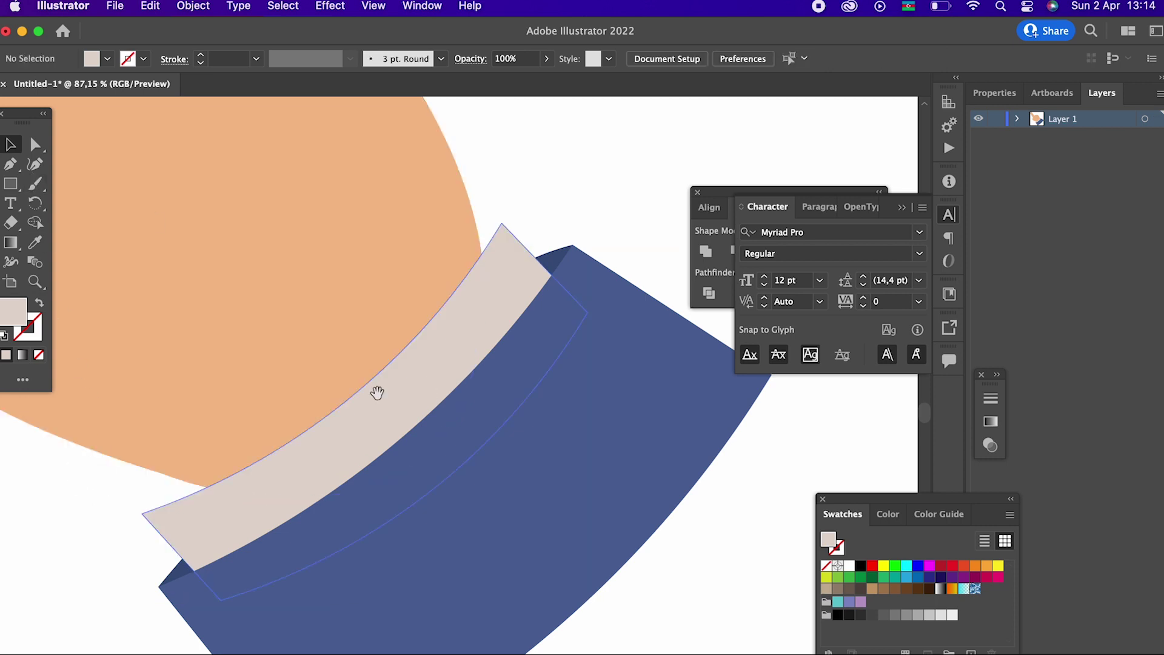
{"action": "left_click_drag", "start_coordinate": [427, 390], "coordinate": [429, 322]}
{"action": "left_click", "coordinate": [12, 164]}
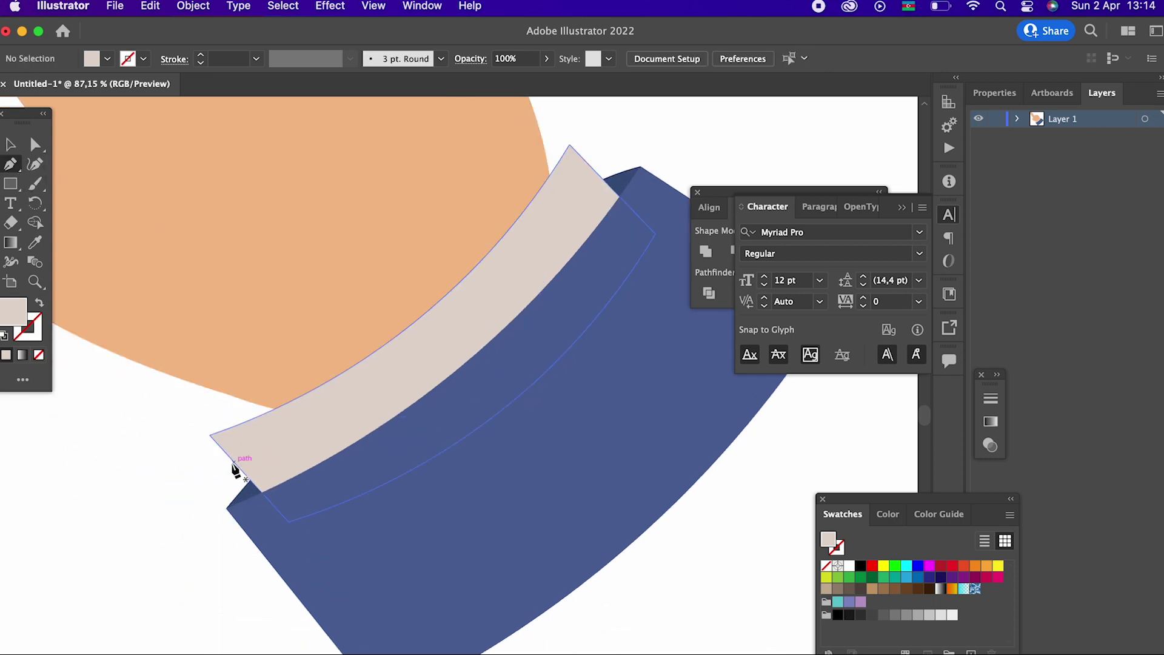
{"action": "left_click", "coordinate": [210, 436]}
{"action": "left_click_drag", "start_coordinate": [570, 144], "coordinate": [740, 361]}
{"action": "left_click_drag", "start_coordinate": [762, 486], "coordinate": [764, 504]}
{"action": "left_click", "coordinate": [569, 595]}
{"action": "left_click_drag", "start_coordinate": [564, 650], "coordinate": [752, 227]}
{"action": "left_click_drag", "start_coordinate": [397, 462], "coordinate": [134, 512]}
{"action": "left_click_drag", "start_coordinate": [498, 454], "coordinate": [188, 448]}
Step: Fill the cuff opening shape with the darker beige D3C0B4
{"action": "double_click", "coordinate": [15, 319]}
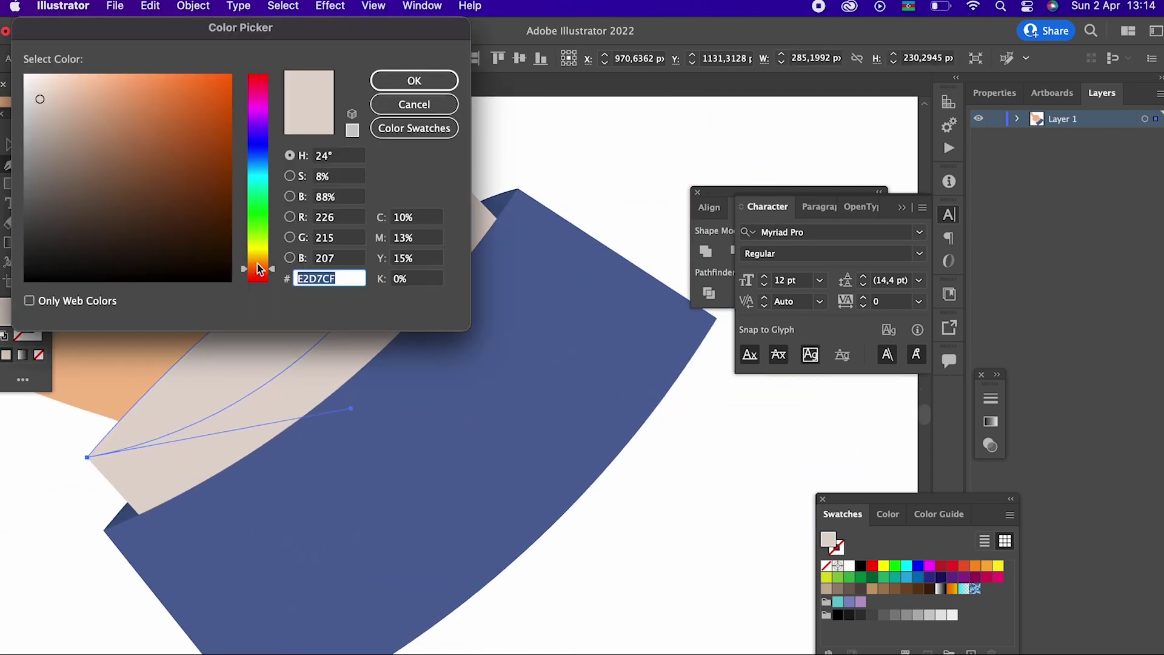
{"action": "left_click", "coordinate": [56, 110]}
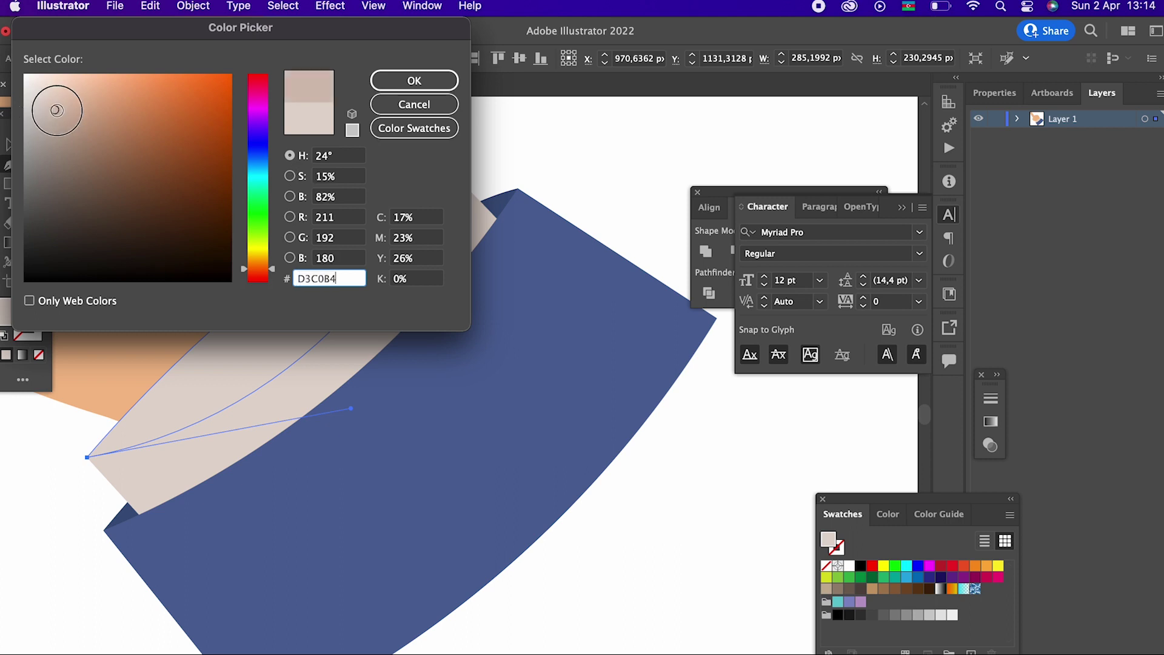
{"action": "left_click", "coordinate": [415, 81]}
Step: Send the darker beige cuff opening to the back, behind the hand
{"action": "left_click", "coordinate": [18, 146]}
{"action": "left_click", "coordinate": [191, 7]}
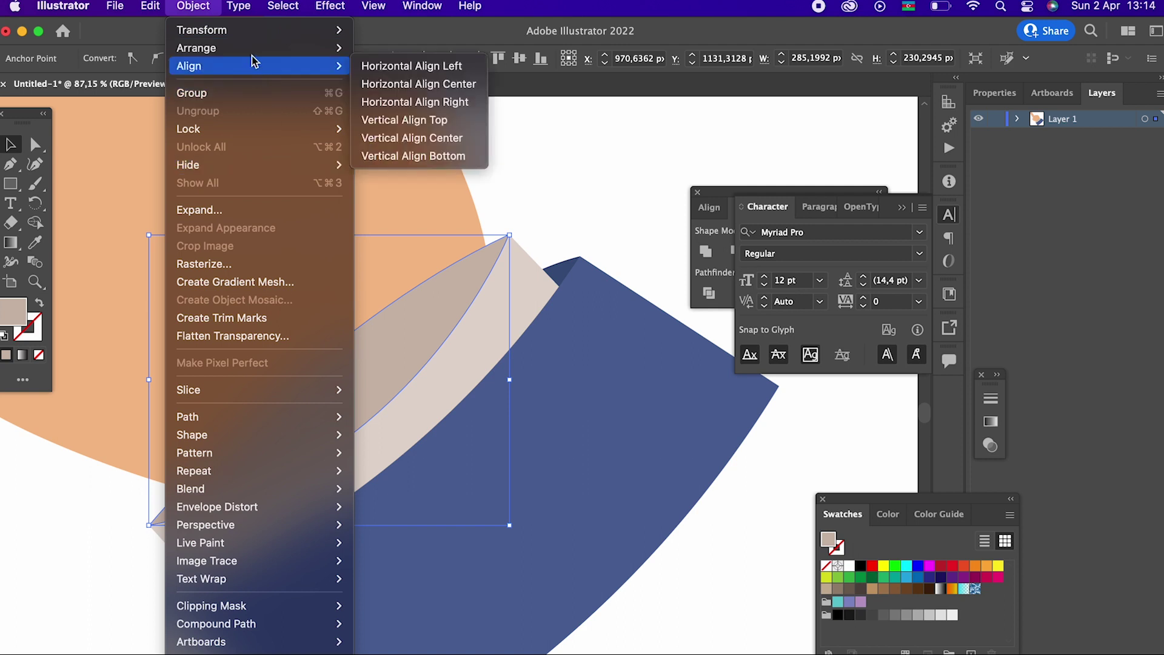
{"action": "left_click", "coordinate": [458, 135]}
{"action": "left_click", "coordinate": [543, 211]}
{"action": "left_click", "coordinate": [455, 278]}
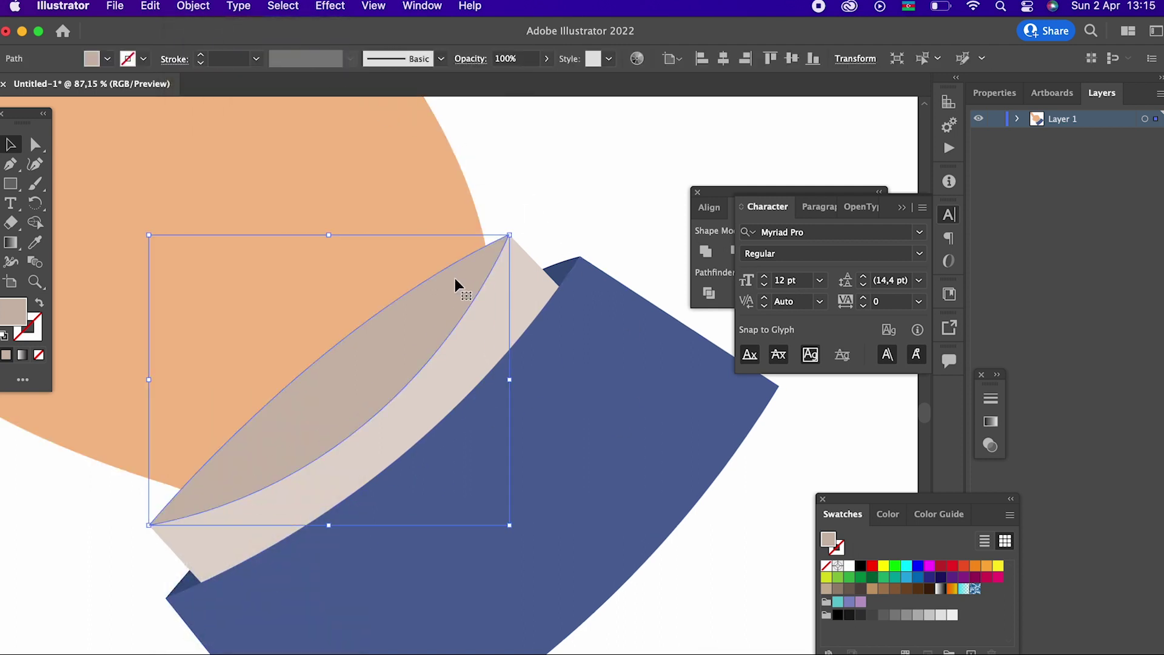
{"action": "left_click", "coordinate": [193, 7]}
{"action": "left_click", "coordinate": [234, 49]}
{"action": "left_click", "coordinate": [193, 8]}
{"action": "mouse_move", "coordinate": [200, 48]}
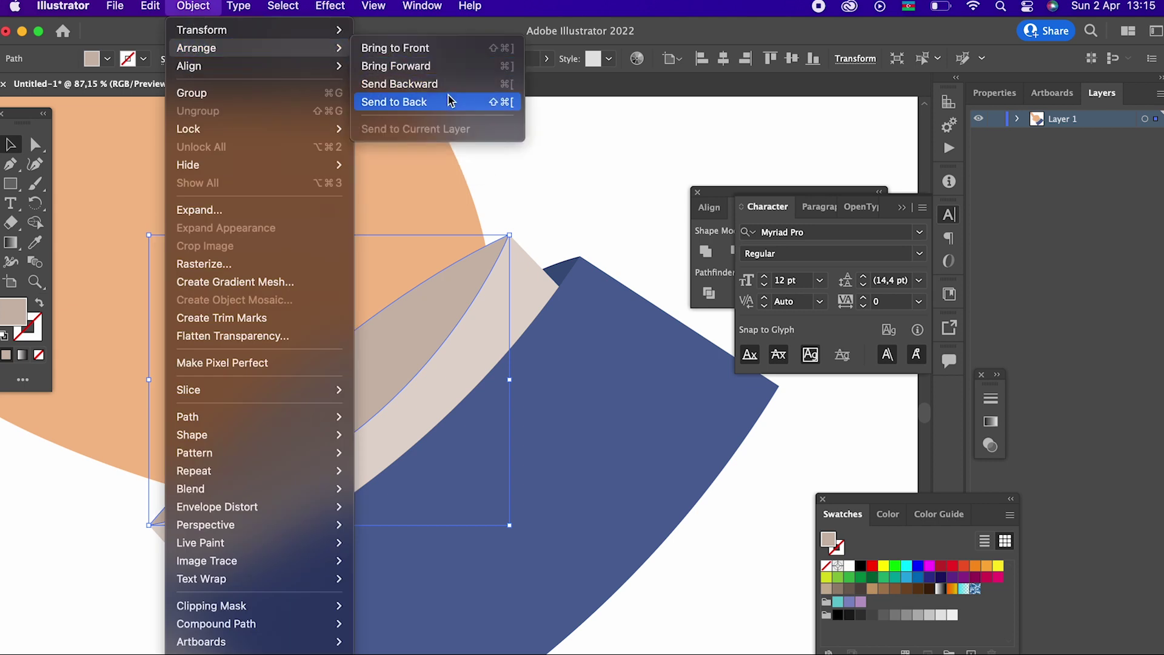
{"action": "left_click", "coordinate": [418, 101]}
{"action": "left_click", "coordinate": [593, 245]}
Step: Pull the sleeve's two outer corners inward with the Curvature tool to shorten its sides and round its outer edge
{"action": "key", "text": "z"}
{"action": "left_click_drag", "start_coordinate": [578, 229], "coordinate": [244, 412]}
{"action": "left_click_drag", "start_coordinate": [540, 429], "coordinate": [630, 424]}
{"action": "left_click_drag", "start_coordinate": [474, 384], "coordinate": [603, 419]}
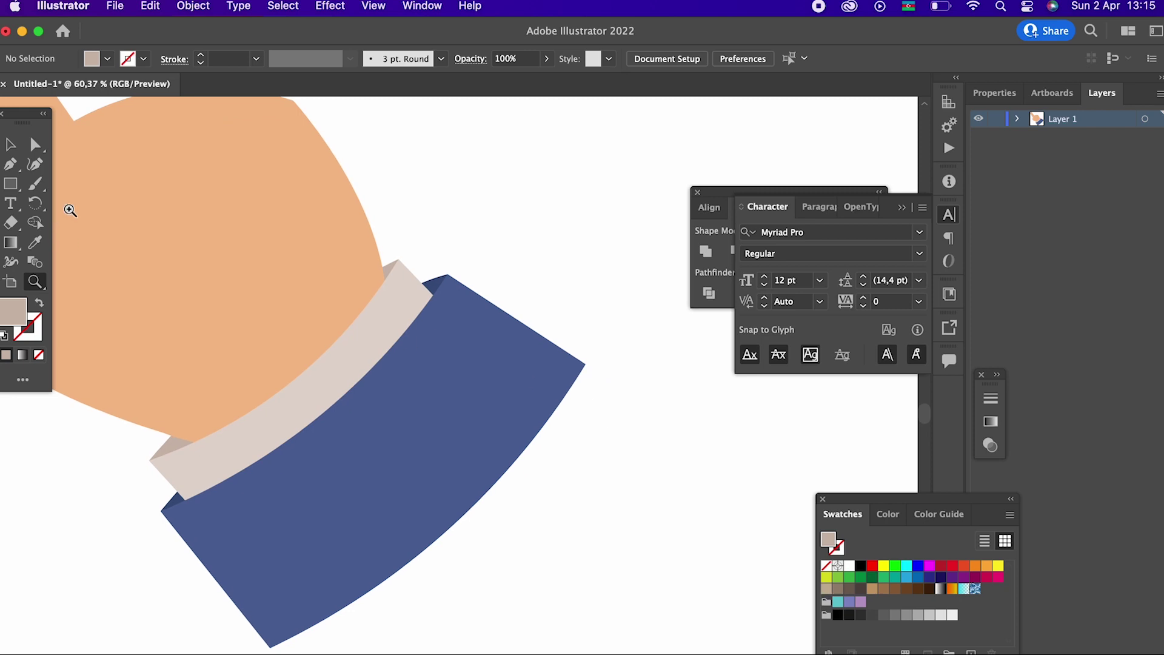
{"action": "left_click", "coordinate": [11, 146]}
{"action": "left_click", "coordinate": [402, 403]}
{"action": "left_click", "coordinate": [35, 164]}
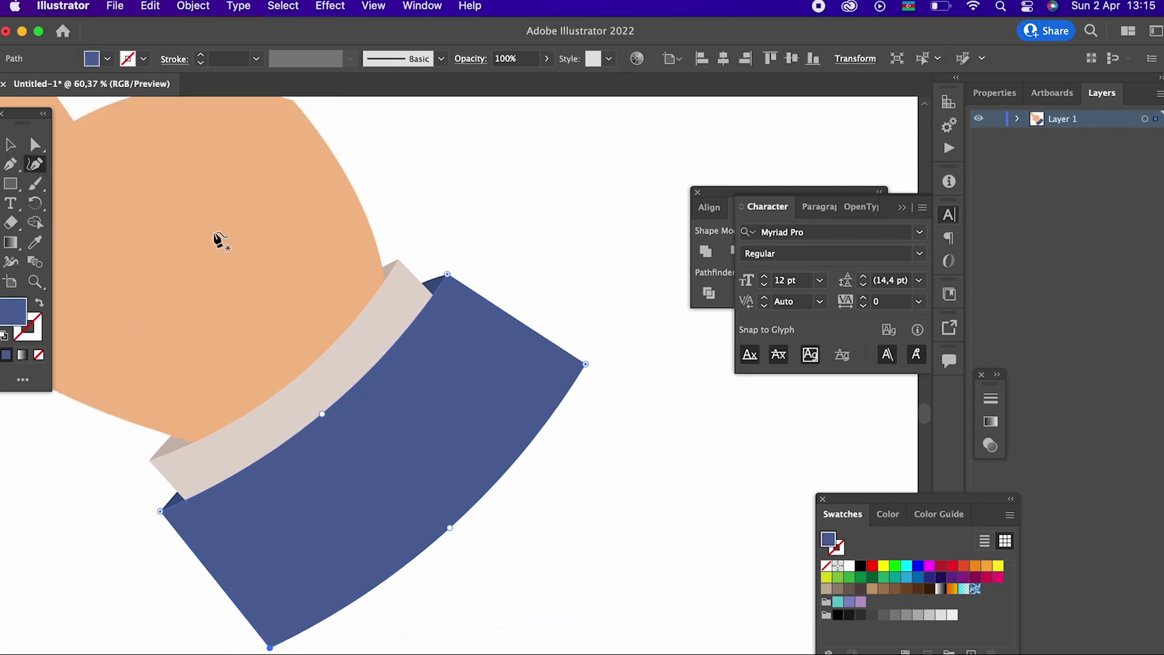
{"action": "left_click_drag", "start_coordinate": [581, 368], "coordinate": [552, 380]}
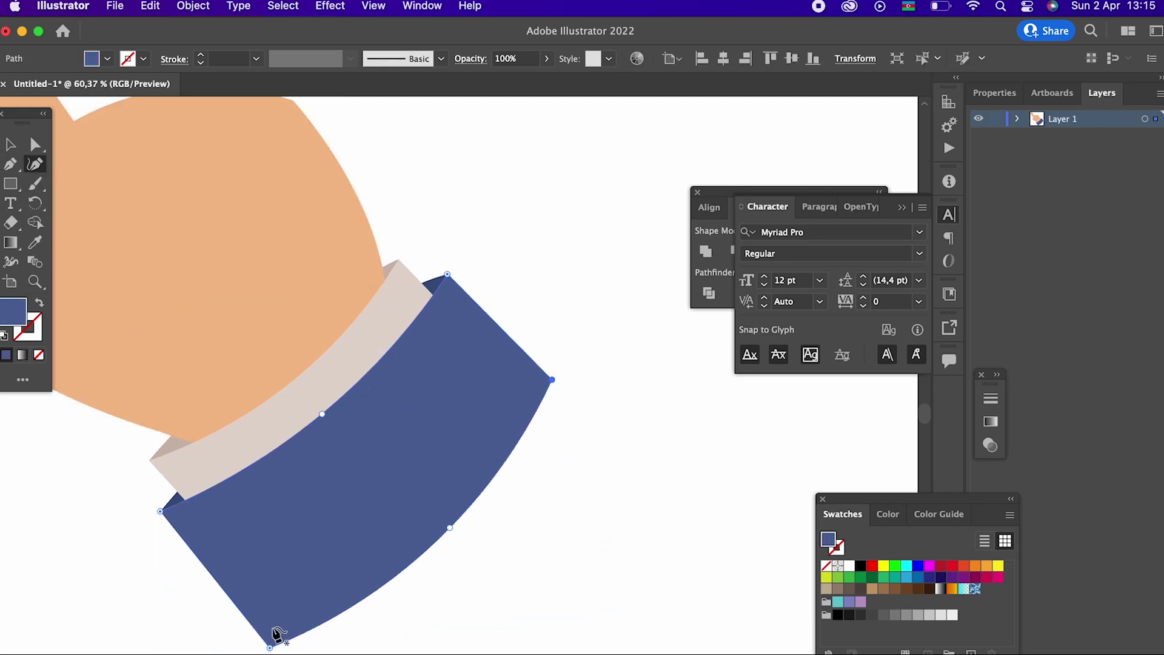
{"action": "left_click_drag", "start_coordinate": [269, 648], "coordinate": [263, 616]}
Step: Draw a large circle with the Ellipse tool over the sleeve, cuff and adjoining side of the palm
{"action": "key", "text": "z"}
{"action": "left_click_drag", "start_coordinate": [470, 435], "coordinate": [492, 571]}
{"action": "key", "text": "space"}
{"action": "left_click_drag", "start_coordinate": [397, 508], "coordinate": [466, 438]}
{"action": "key", "text": "space"}
{"action": "left_click_drag", "start_coordinate": [465, 437], "coordinate": [377, 384]}
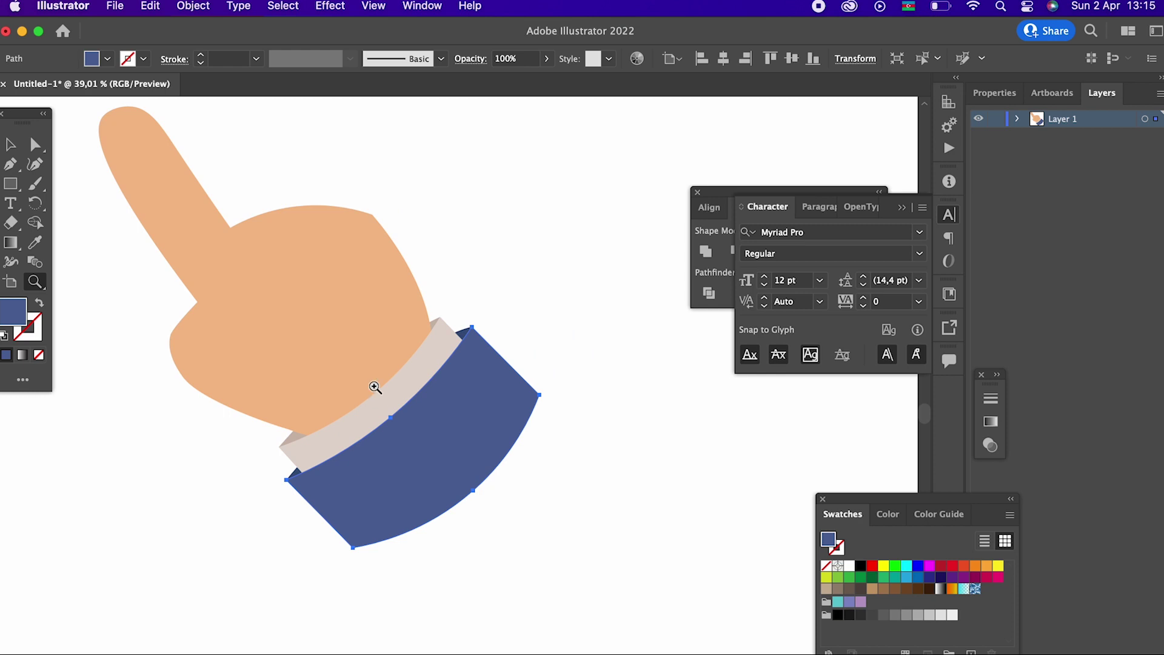
{"action": "left_click", "coordinate": [11, 145]}
{"action": "left_click", "coordinate": [613, 409]}
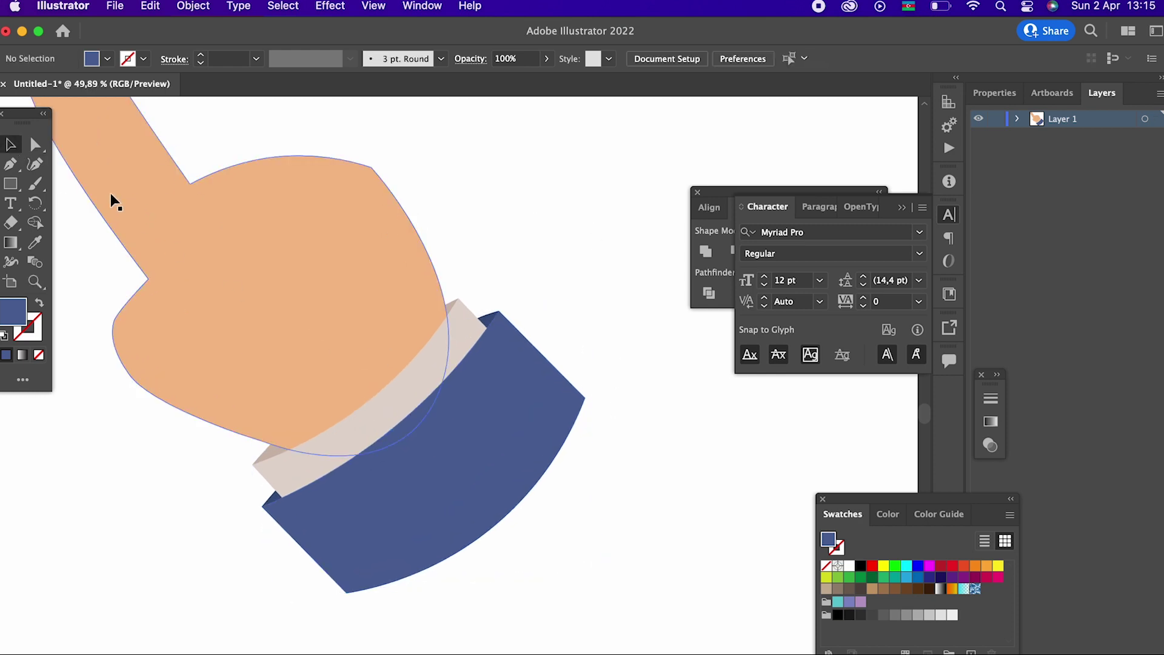
{"action": "left_click_drag", "start_coordinate": [11, 183], "coordinate": [89, 205]}
{"action": "left_click_drag", "start_coordinate": [354, 234], "coordinate": [674, 327]}
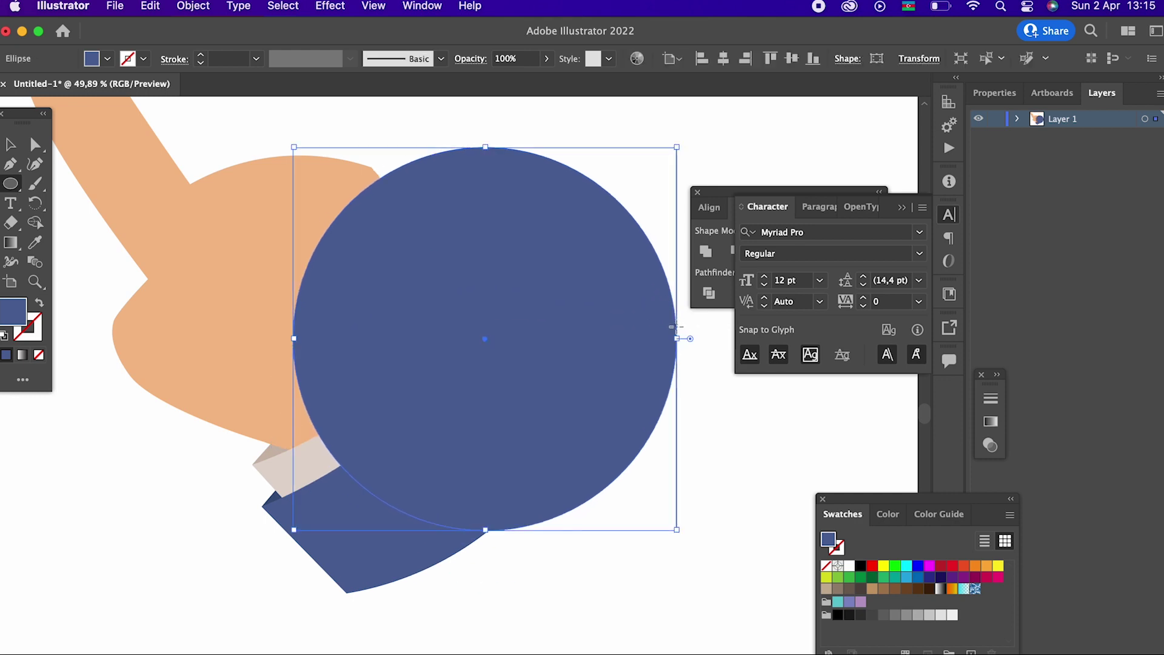
Step: Copy the large circle and paste the duplicate directly in front of it
{"action": "left_click", "coordinate": [10, 144]}
{"action": "left_click", "coordinate": [675, 583]}
{"action": "left_click", "coordinate": [571, 447]}
{"action": "left_click", "coordinate": [151, 6]}
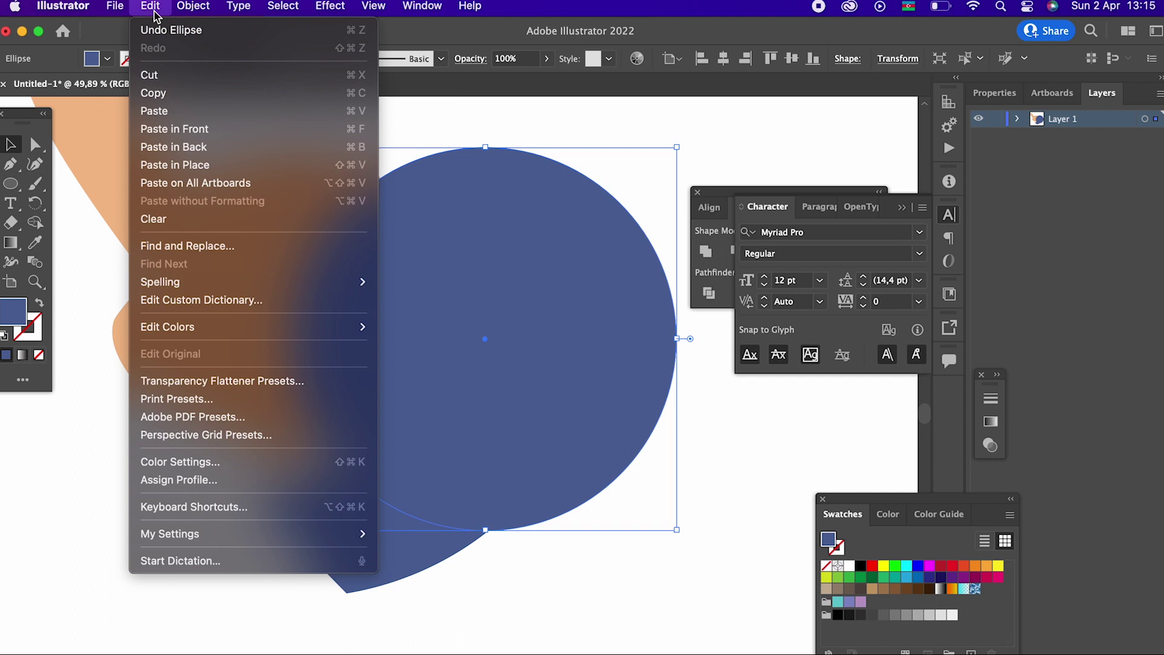
{"action": "left_click", "coordinate": [159, 93]}
{"action": "left_click", "coordinate": [163, 6]}
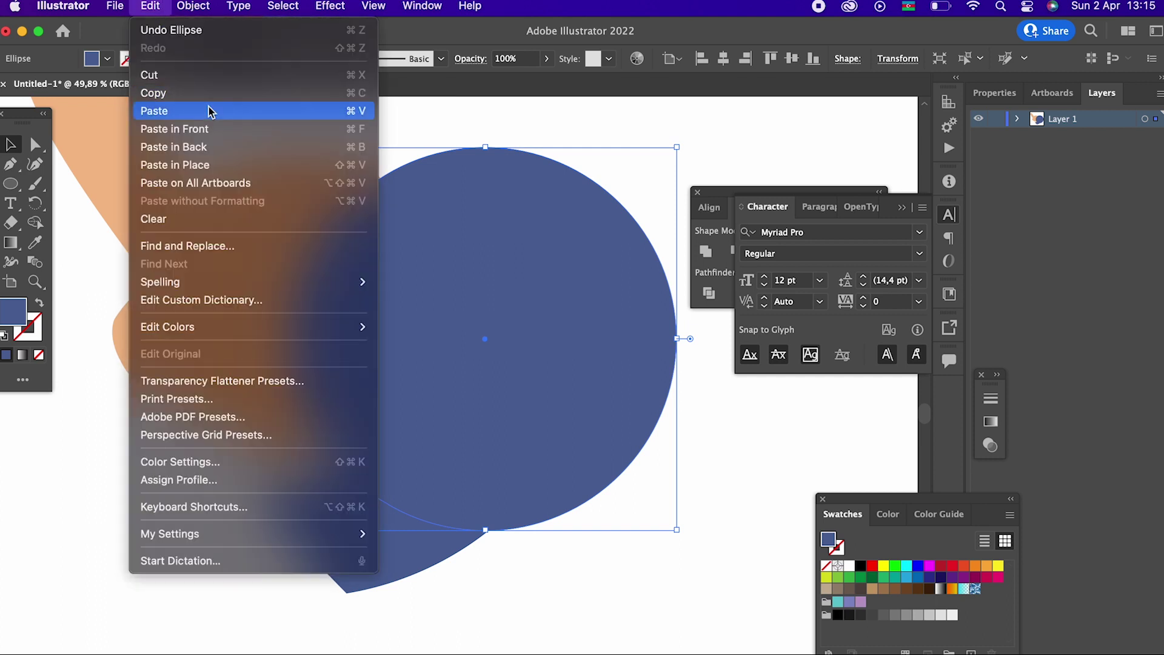
{"action": "left_click", "coordinate": [213, 129]}
Step: Recolor the duplicated large circle with a lighter blue than the sleeve
{"action": "left_click", "coordinate": [393, 559]}
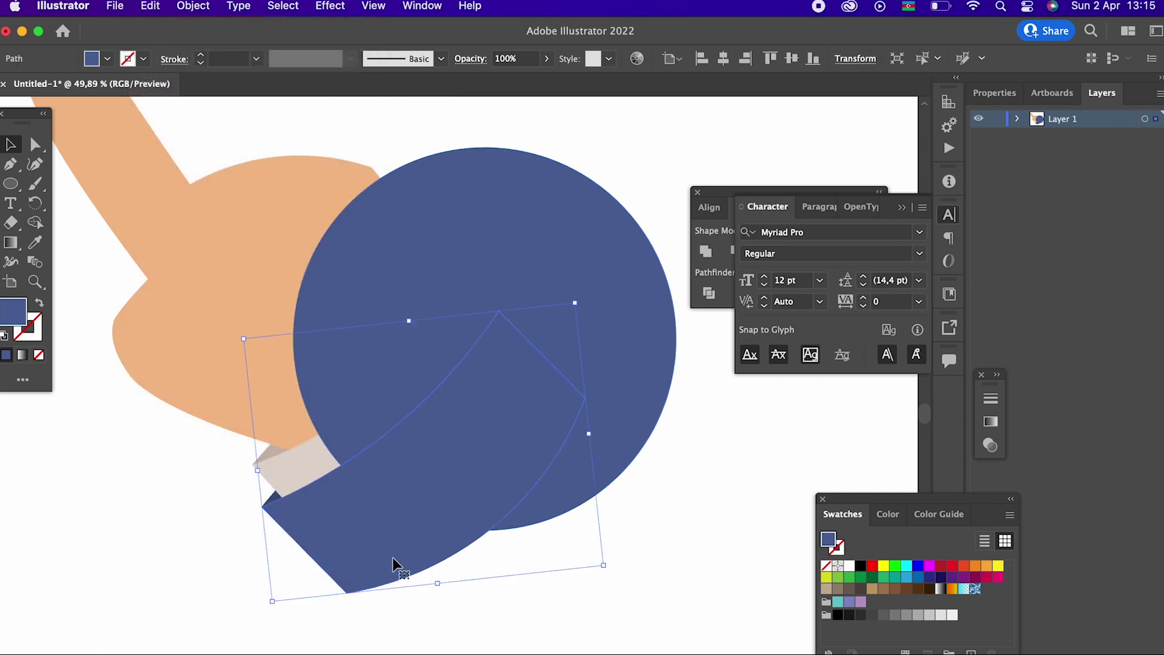
{"action": "left_click", "coordinate": [683, 412]}
{"action": "left_click", "coordinate": [612, 427]}
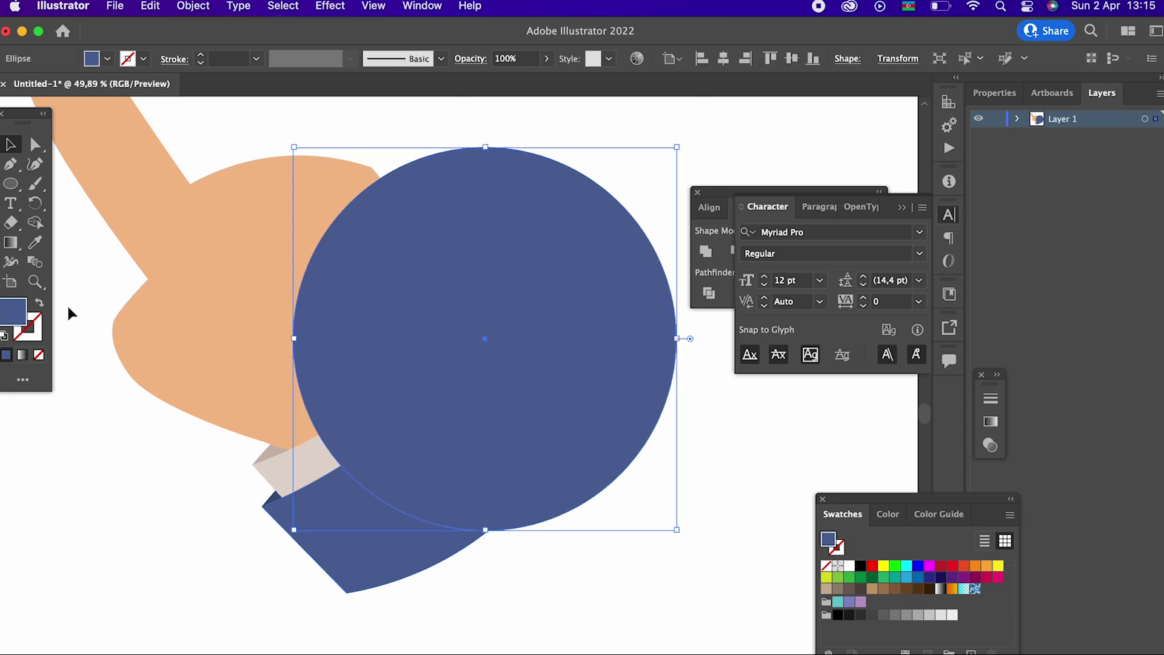
{"action": "double_click", "coordinate": [8, 324]}
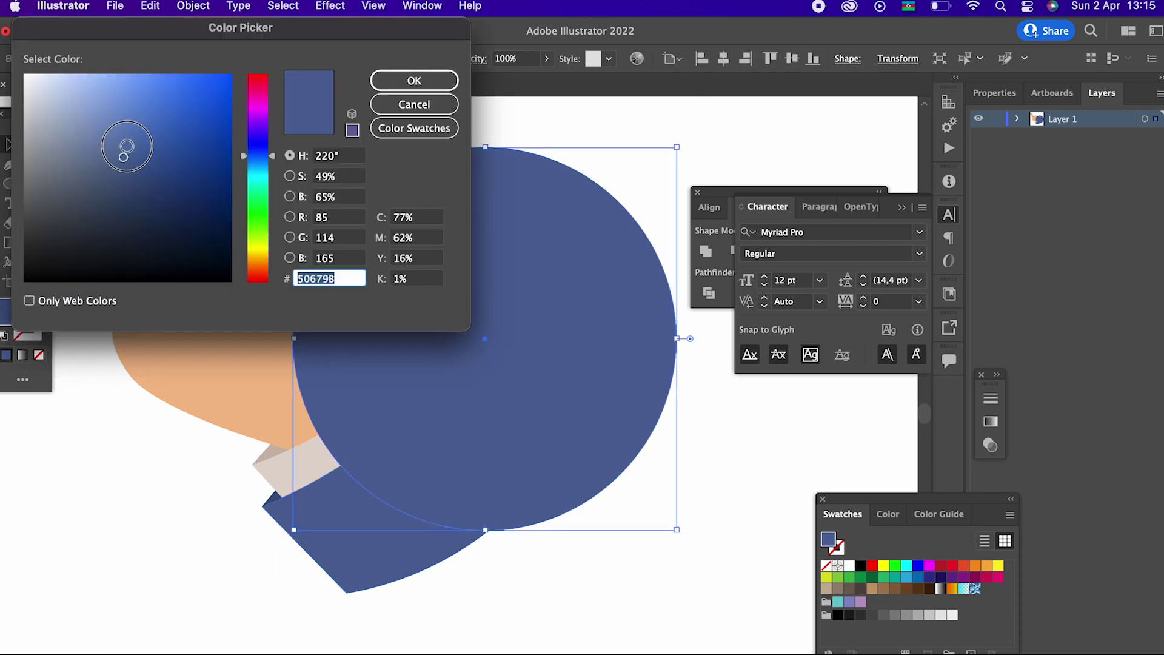
{"action": "left_click", "coordinate": [119, 134]}
{"action": "left_click", "coordinate": [415, 80]}
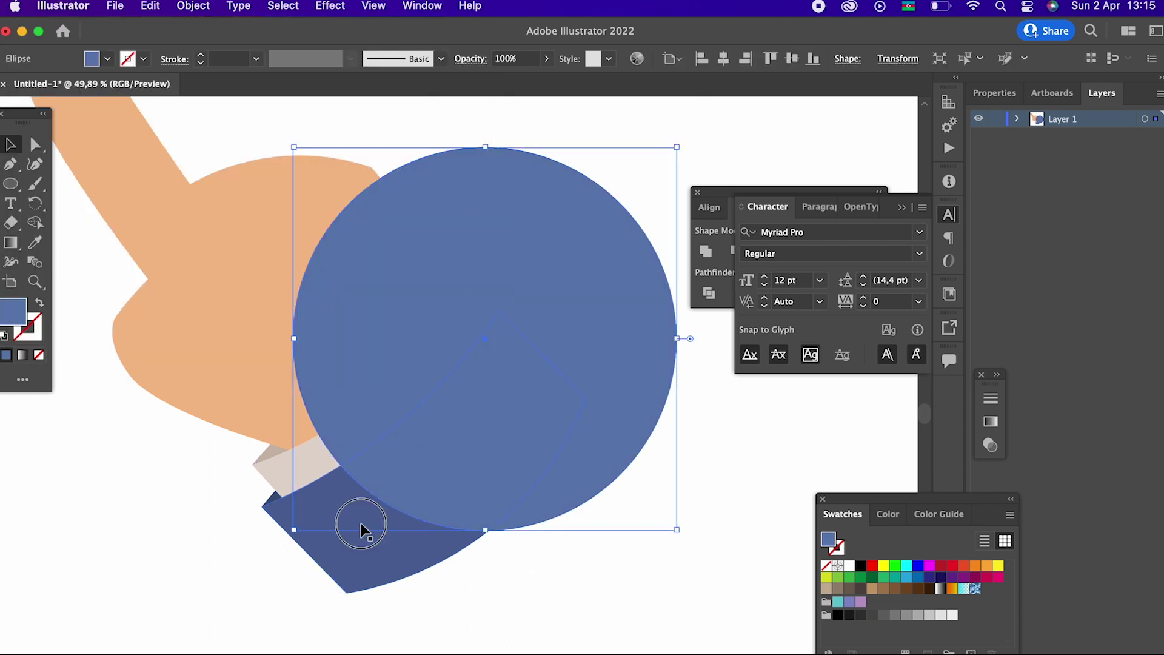
Step: Divide the sleeve with the lighter blue circle using Pathfinder and ungroup the resulting pieces
{"action": "left_click", "coordinate": [362, 529], "text": "shift"}
{"action": "left_click", "coordinate": [708, 292]}
{"action": "left_click", "coordinate": [709, 293]}
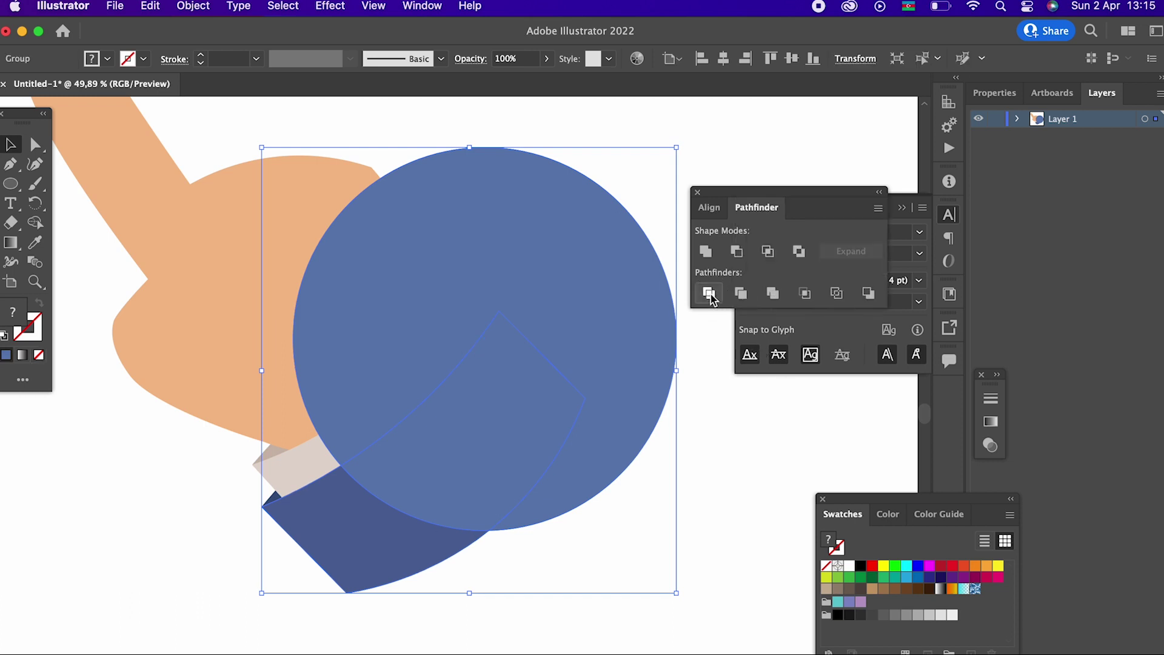
{"action": "right_click", "coordinate": [577, 304]}
{"action": "left_click", "coordinate": [646, 452]}
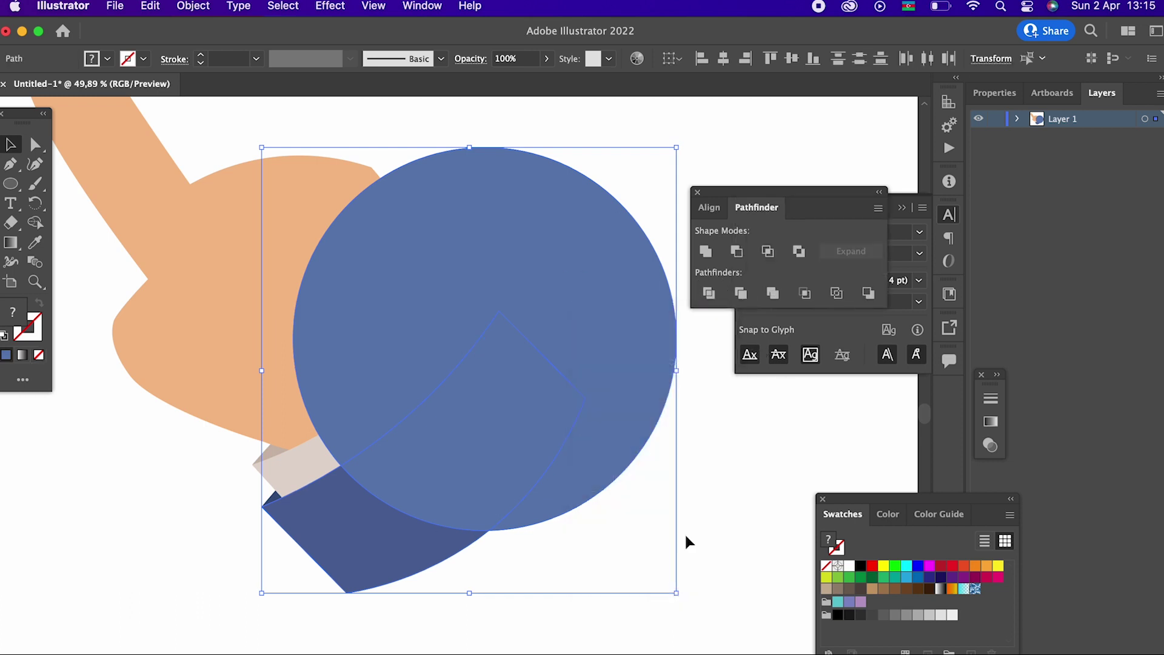
Step: Delete the excess circle piece that lies outside the sleeve
{"action": "left_click", "coordinate": [741, 554]}
{"action": "left_click", "coordinate": [625, 376]}
{"action": "key", "text": "Delete"}
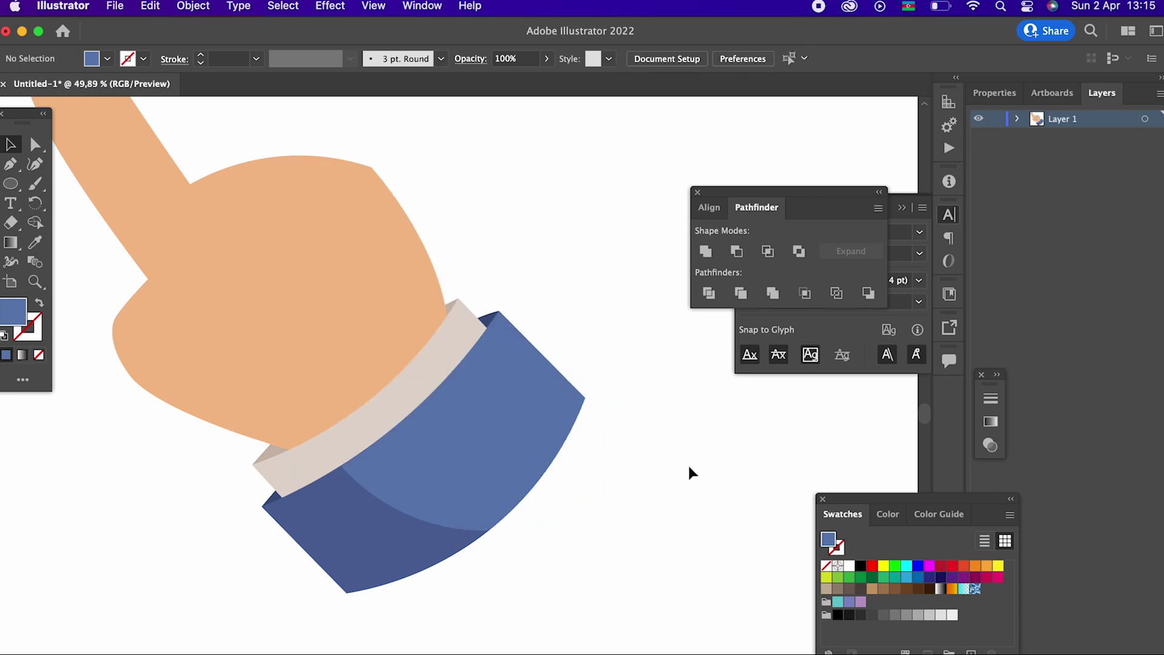
{"action": "left_click", "coordinate": [149, 6]}
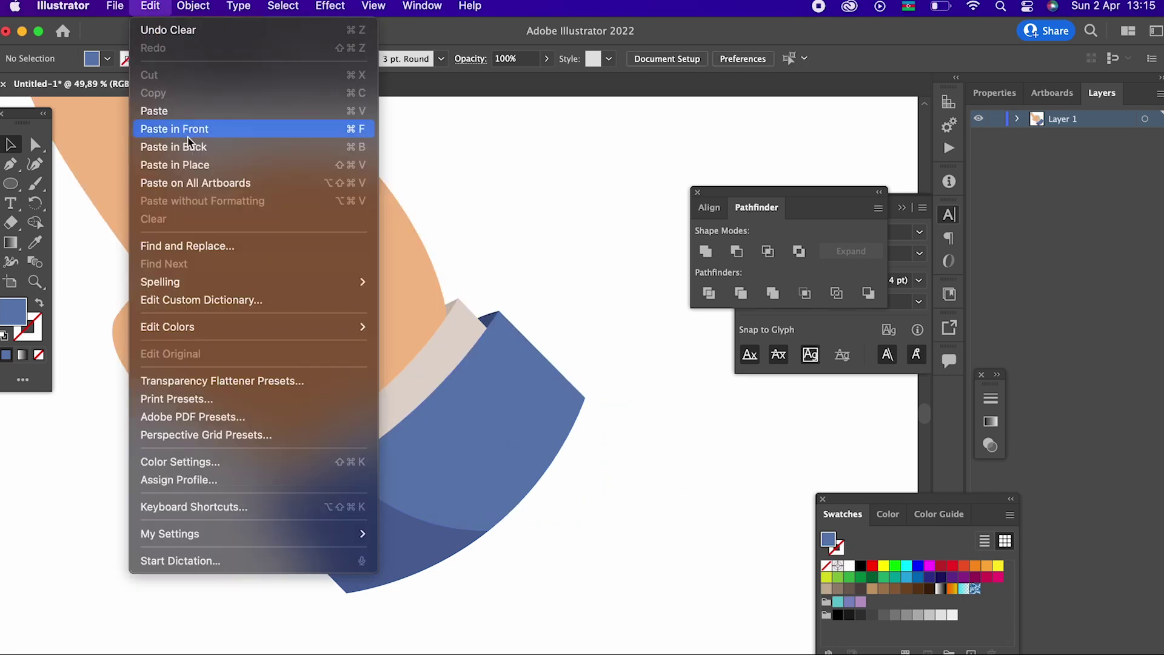
{"action": "left_click", "coordinate": [297, 129]}
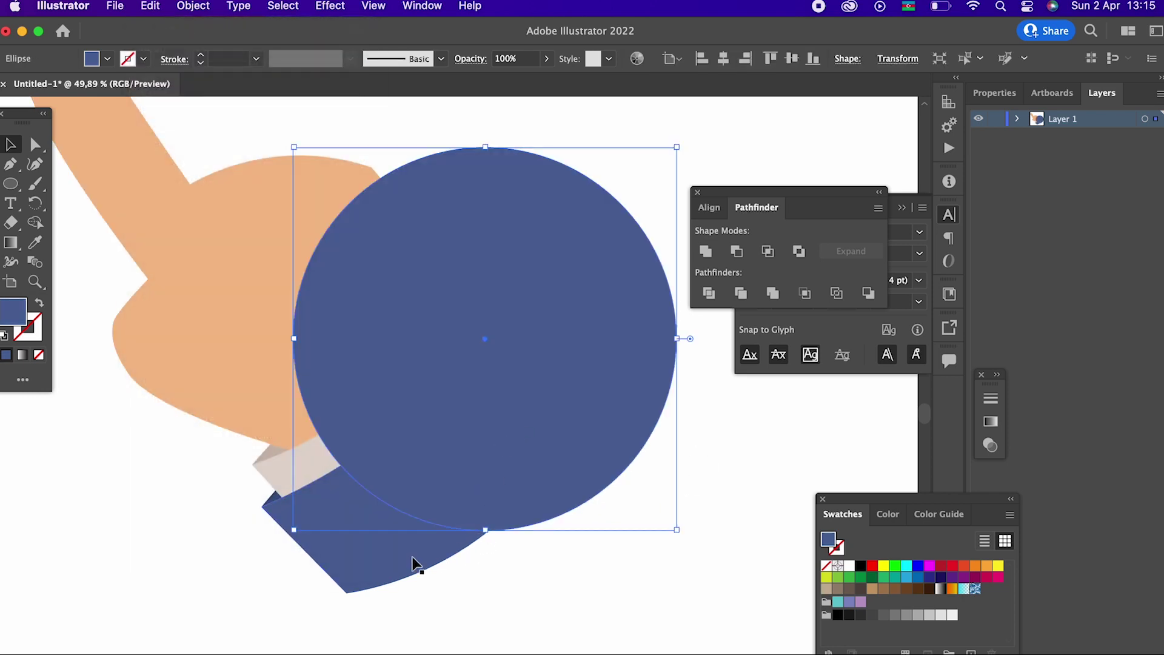
{"action": "left_click", "coordinate": [302, 468], "text": "shift"}
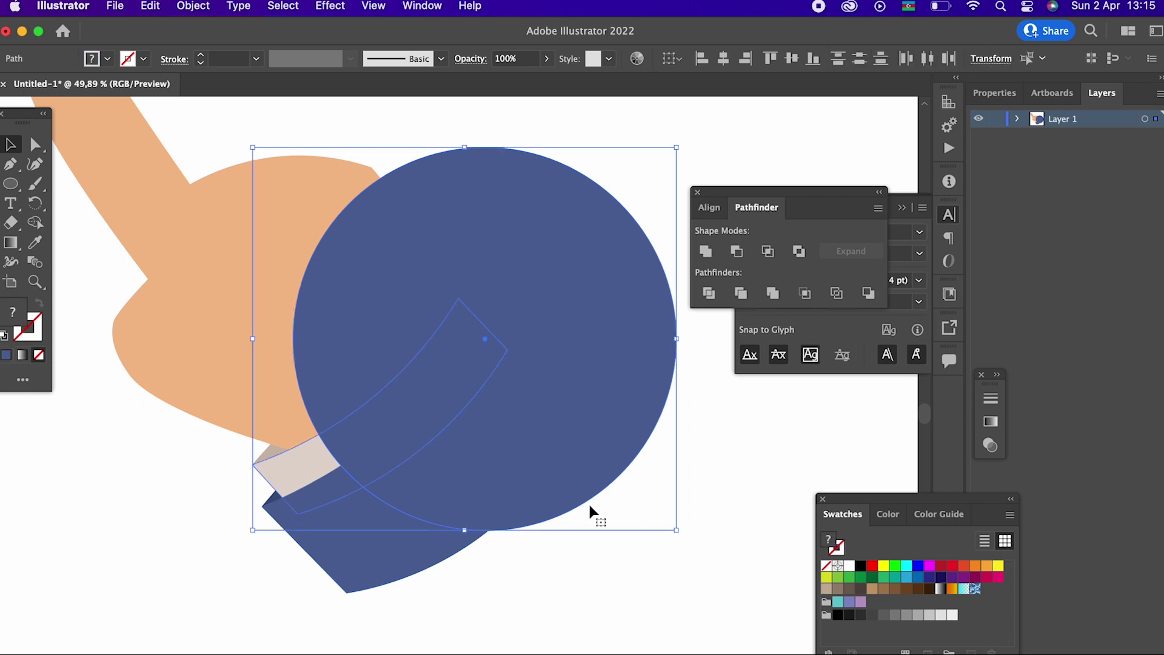
{"action": "left_click", "coordinate": [691, 554]}
{"action": "key", "text": "super+z"}
Step: Group the light and dark pieces of the sleeve and bring the group to the front
{"action": "left_click", "coordinate": [526, 472]}
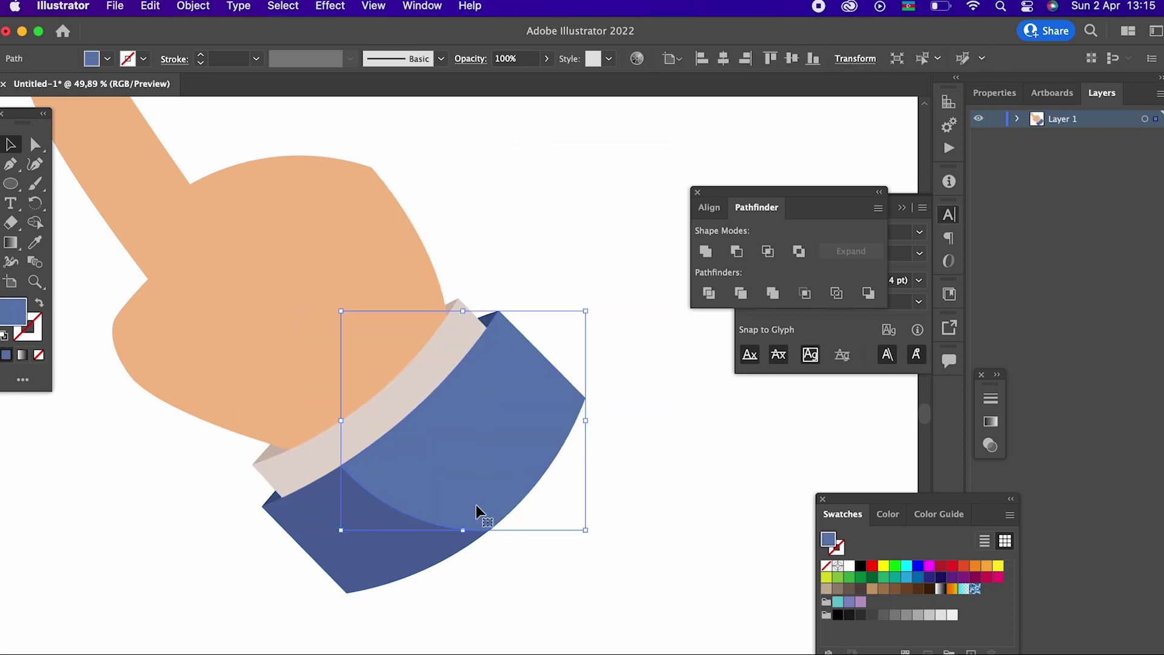
{"action": "left_click", "coordinate": [355, 570], "text": "shift"}
{"action": "left_click", "coordinate": [193, 6]}
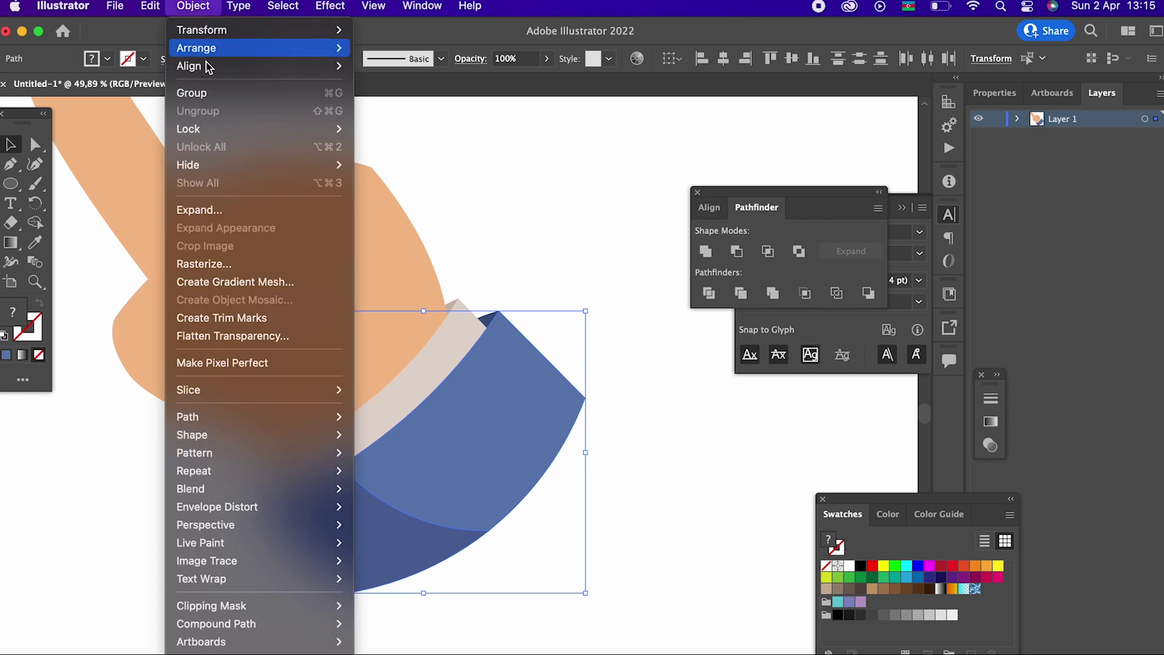
{"action": "left_click", "coordinate": [195, 93]}
{"action": "left_click", "coordinate": [182, 7]}
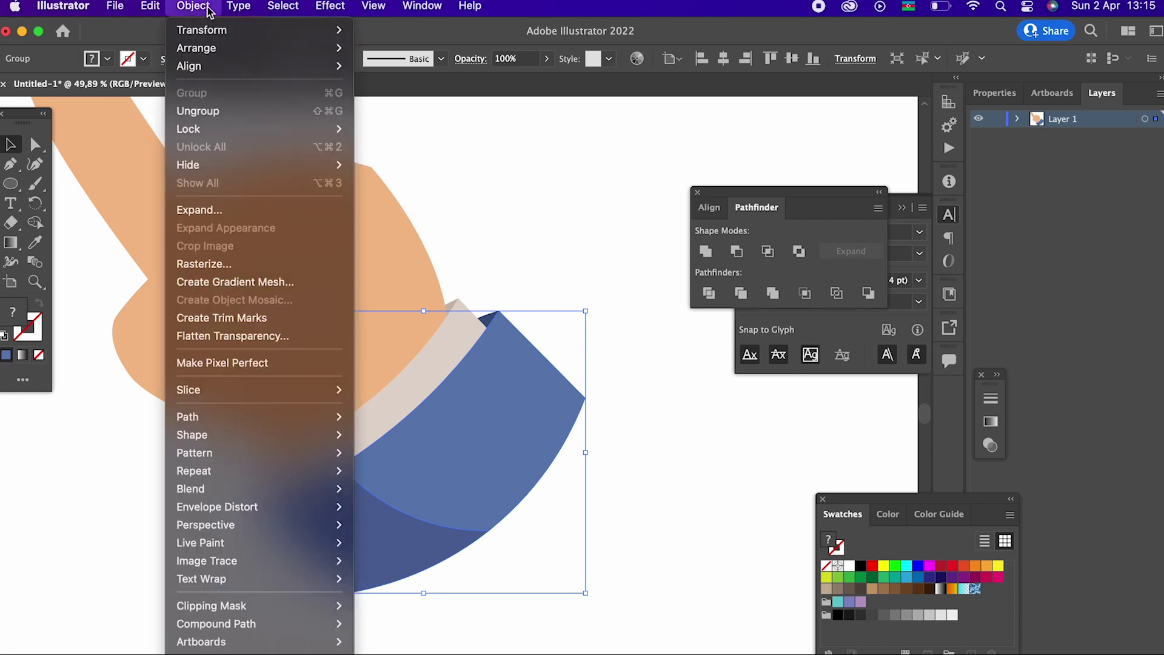
{"action": "mouse_move", "coordinate": [260, 44]}
{"action": "left_click", "coordinate": [403, 44]}
{"action": "left_click", "coordinate": [647, 521]}
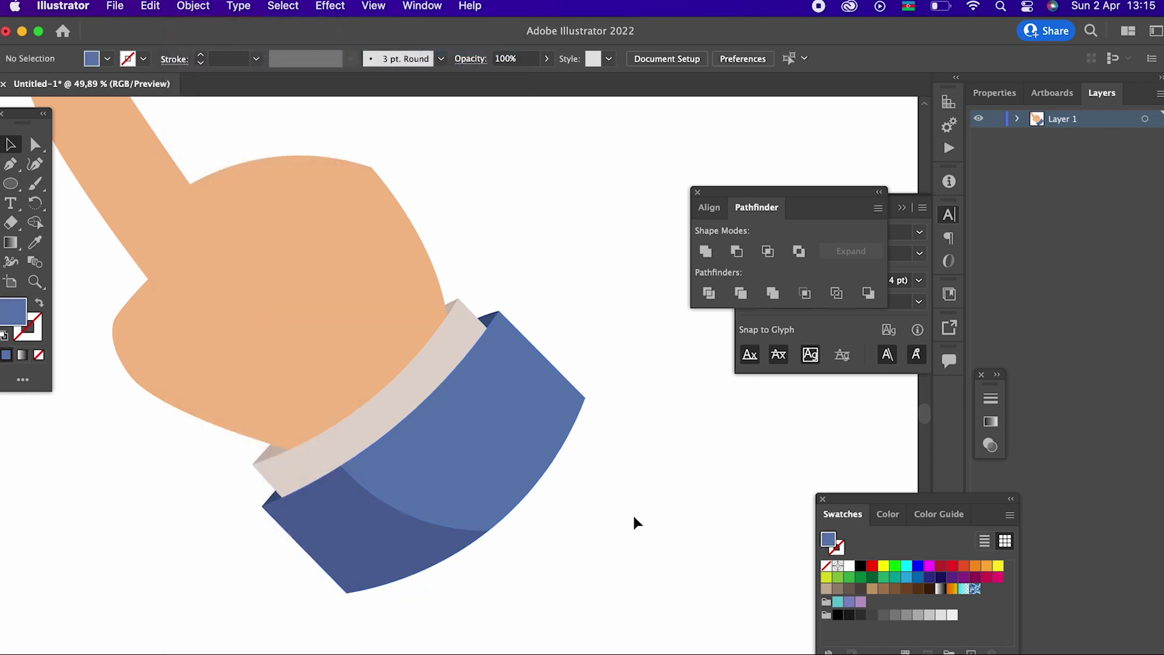
Step: Paste the copied large circle in front of the artwork and bring the sleeve group above it
{"action": "left_click", "coordinate": [153, 8]}
{"action": "left_click", "coordinate": [222, 127]}
{"action": "left_click", "coordinate": [402, 549]}
{"action": "left_click", "coordinate": [194, 6]}
{"action": "left_click", "coordinate": [203, 6]}
{"action": "left_click", "coordinate": [203, 6]}
{"action": "mouse_move", "coordinate": [194, 48]}
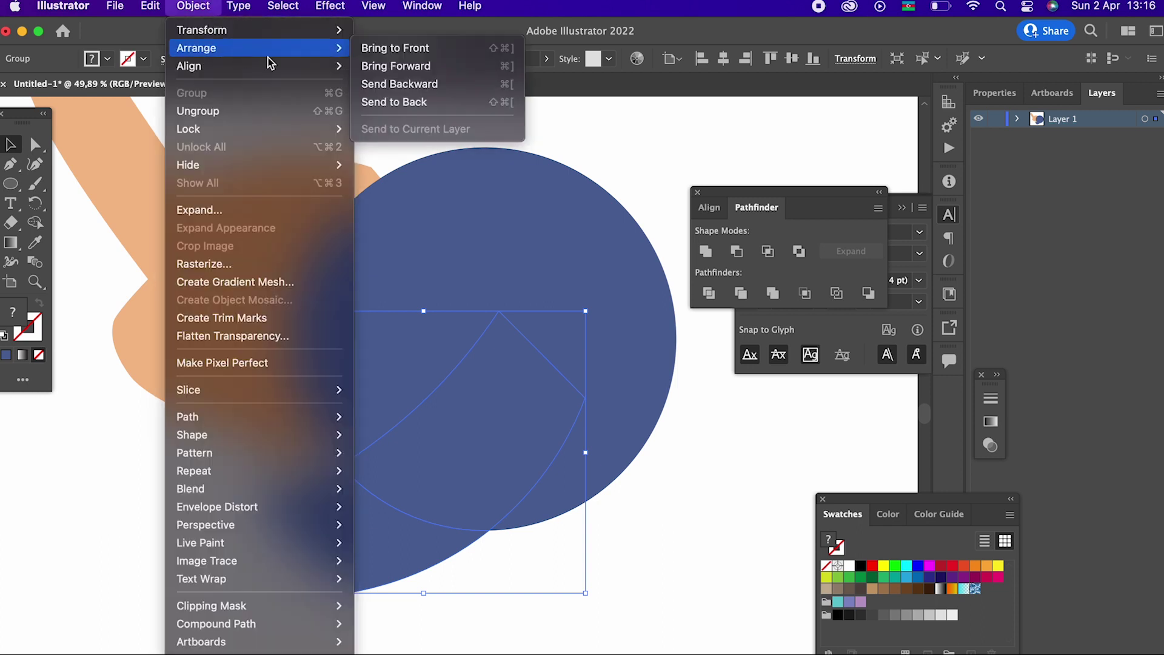
{"action": "left_click", "coordinate": [395, 45]}
{"action": "left_click", "coordinate": [636, 556]}
Step: Fill the large circle with the cuff's sampled beige and lighten it to a paler tint
{"action": "left_click", "coordinate": [646, 330]}
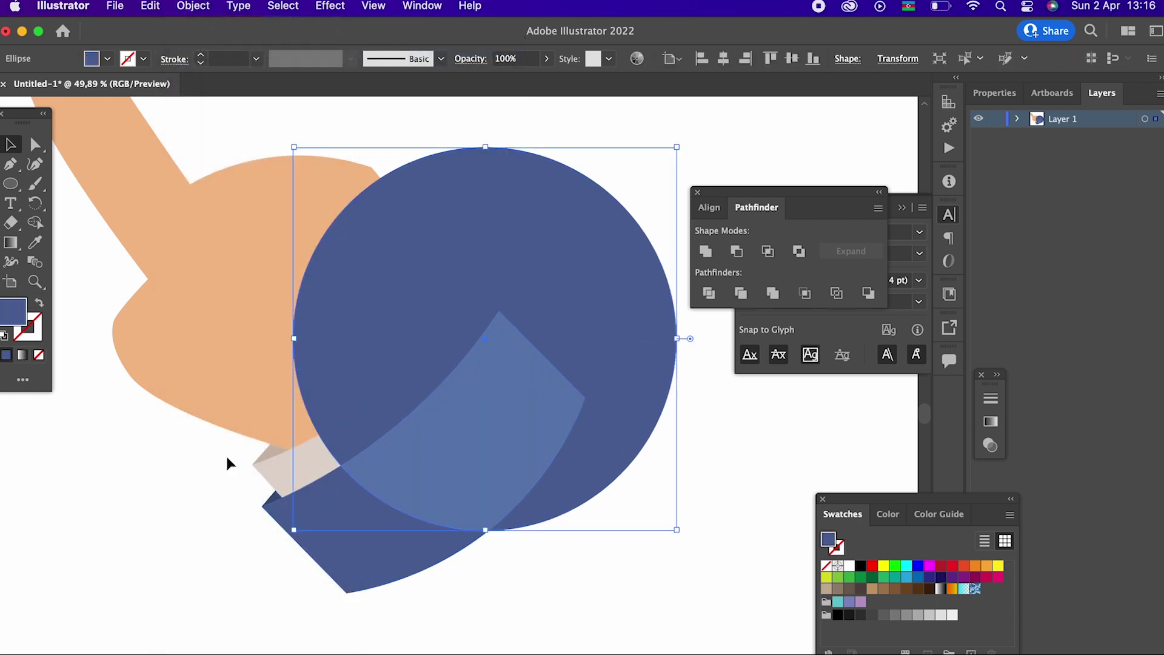
{"action": "left_click", "coordinate": [29, 246]}
{"action": "left_click", "coordinate": [301, 447]}
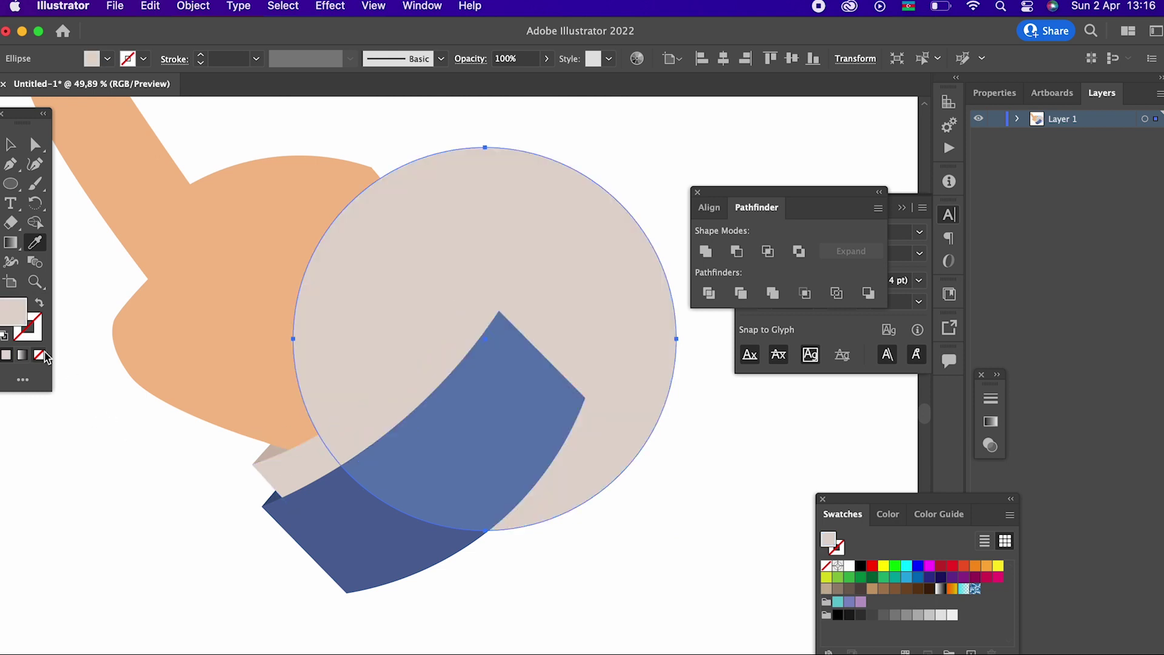
{"action": "double_click", "coordinate": [20, 311]}
{"action": "left_click", "coordinate": [34, 88]}
{"action": "left_click", "coordinate": [414, 81]}
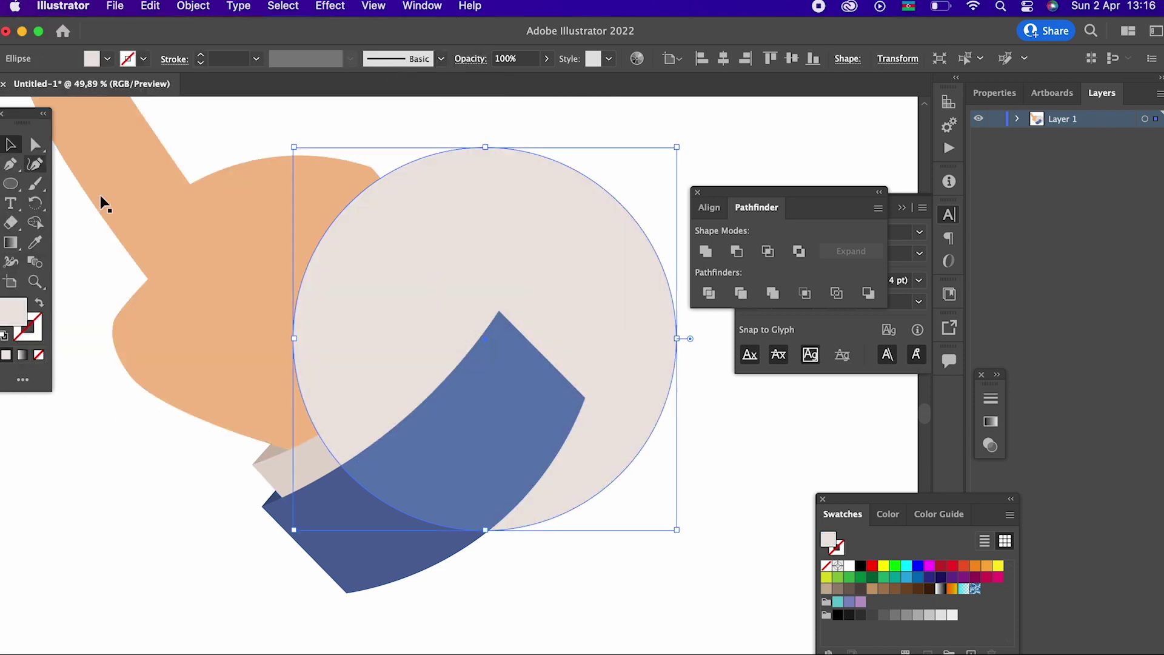
Step: Divide the cuff with the pale beige circle and delete the circle piece outside the cuff
{"action": "left_click", "coordinate": [301, 471], "text": "shift"}
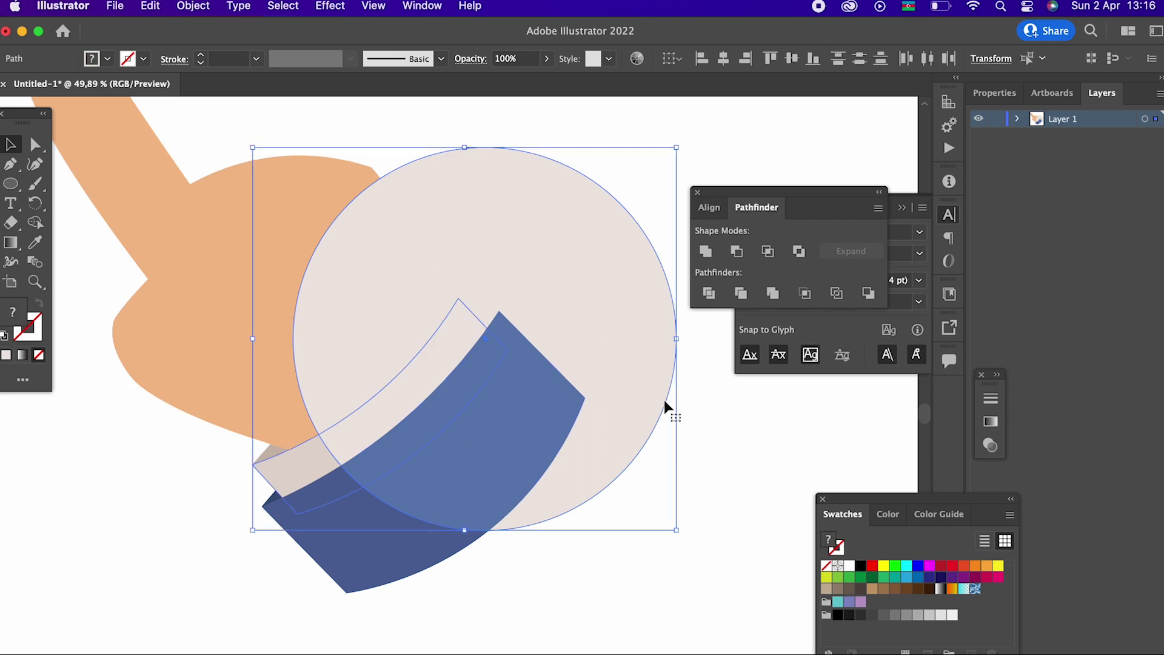
{"action": "left_click", "coordinate": [719, 296]}
{"action": "double_click", "coordinate": [516, 251]}
{"action": "left_click", "coordinate": [521, 245]}
{"action": "key", "text": "Delete"}
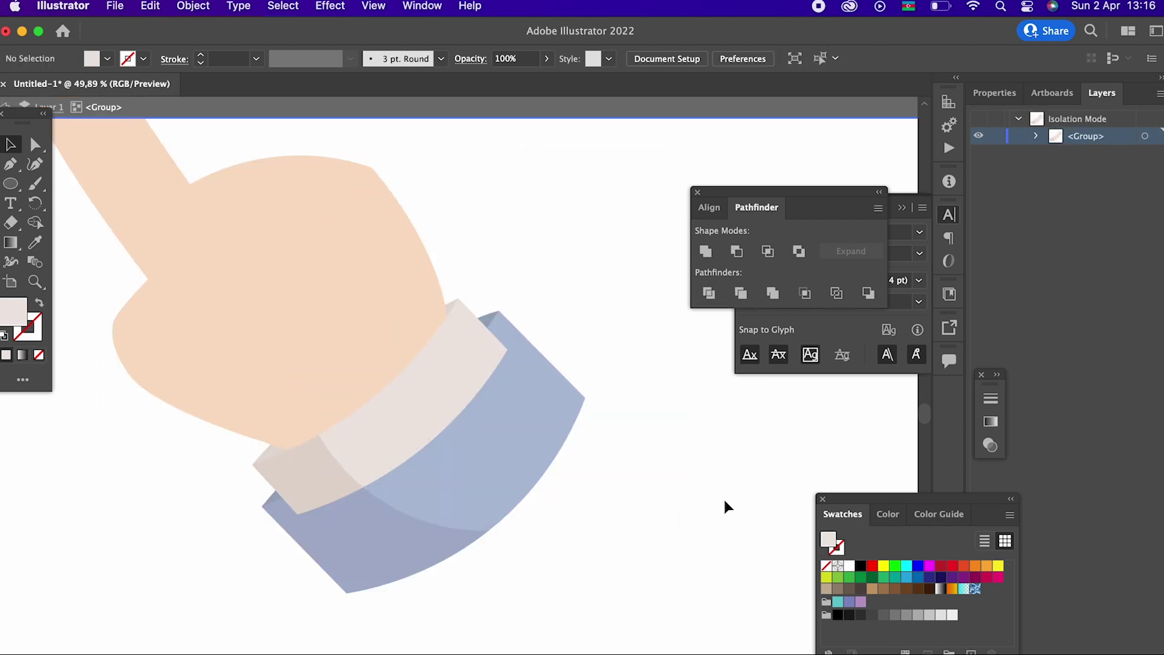
{"action": "double_click", "coordinate": [720, 528]}
{"action": "key", "text": "z"}
{"action": "left_click_drag", "start_coordinate": [680, 398], "coordinate": [609, 424]}
{"action": "left_click_drag", "start_coordinate": [587, 462], "coordinate": [509, 432]}
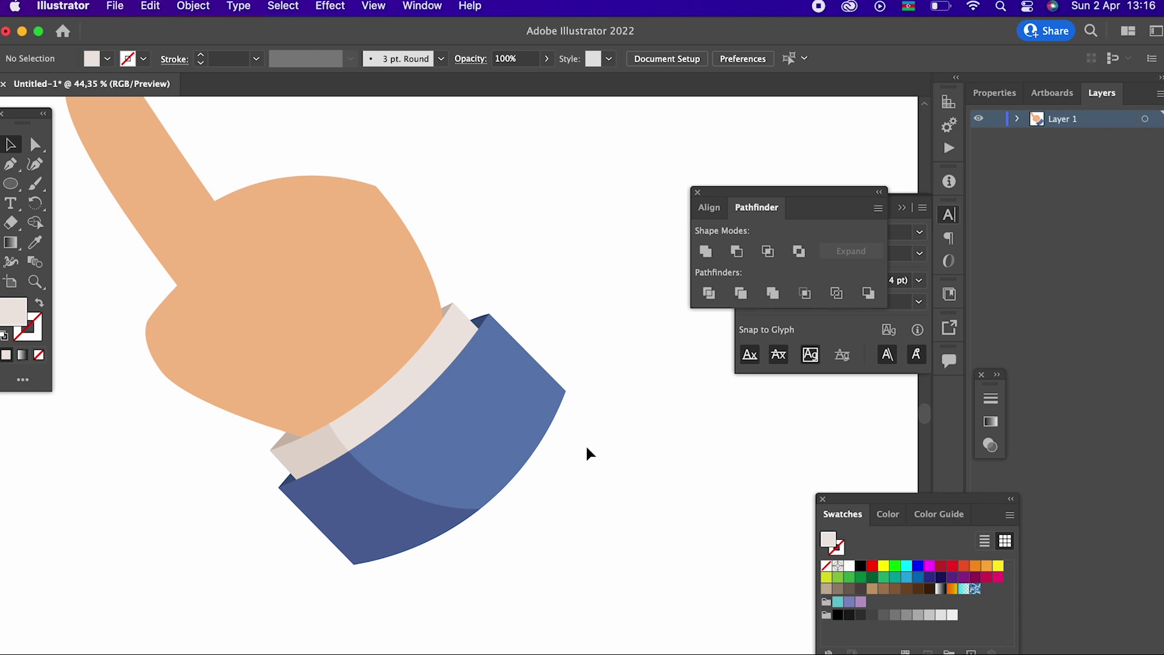
{"action": "left_click_drag", "start_coordinate": [587, 418], "coordinate": [687, 532]}
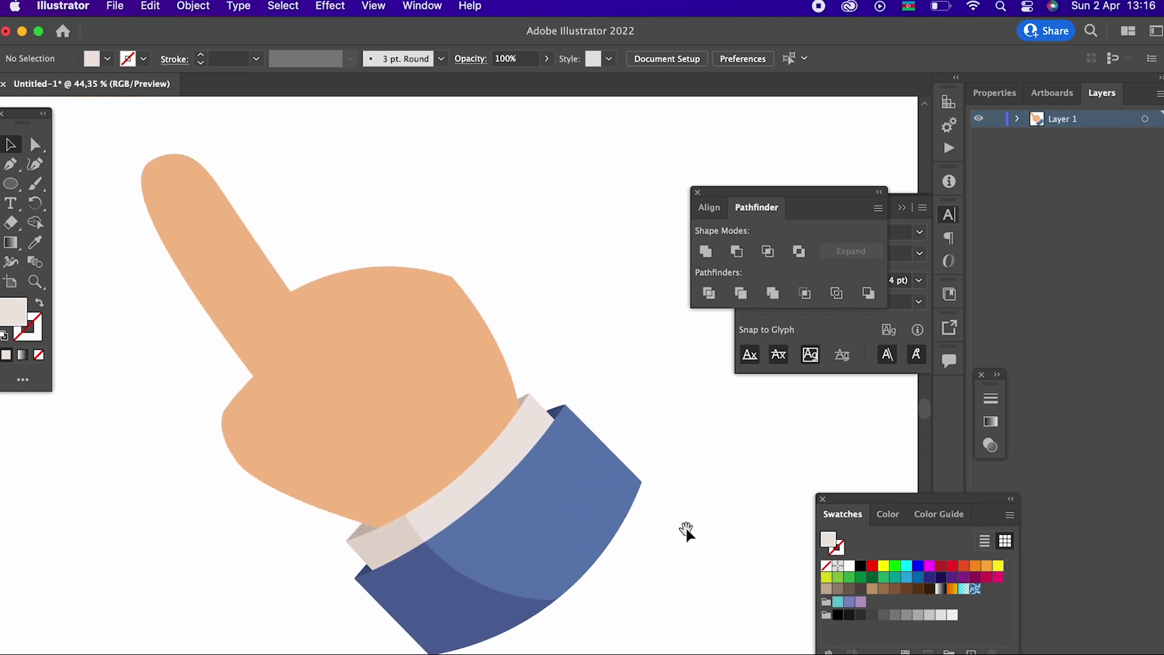
{"action": "left_click", "coordinate": [573, 485]}
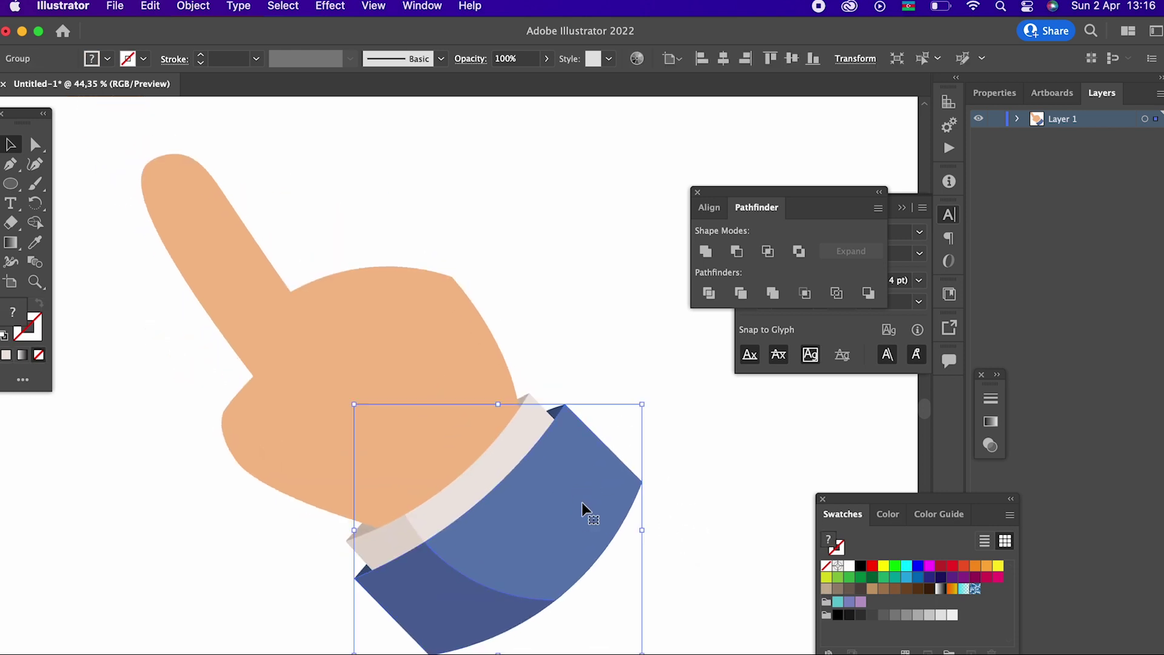
{"action": "left_click", "coordinate": [690, 566]}
{"action": "scroll", "coordinate": [667, 498], "scroll_direction": "down", "scroll_amount": 5}
Step: Apply Offset Path to the sleeve group to create slightly enlarged copies of its light and dark pieces
{"action": "left_click", "coordinate": [520, 409]}
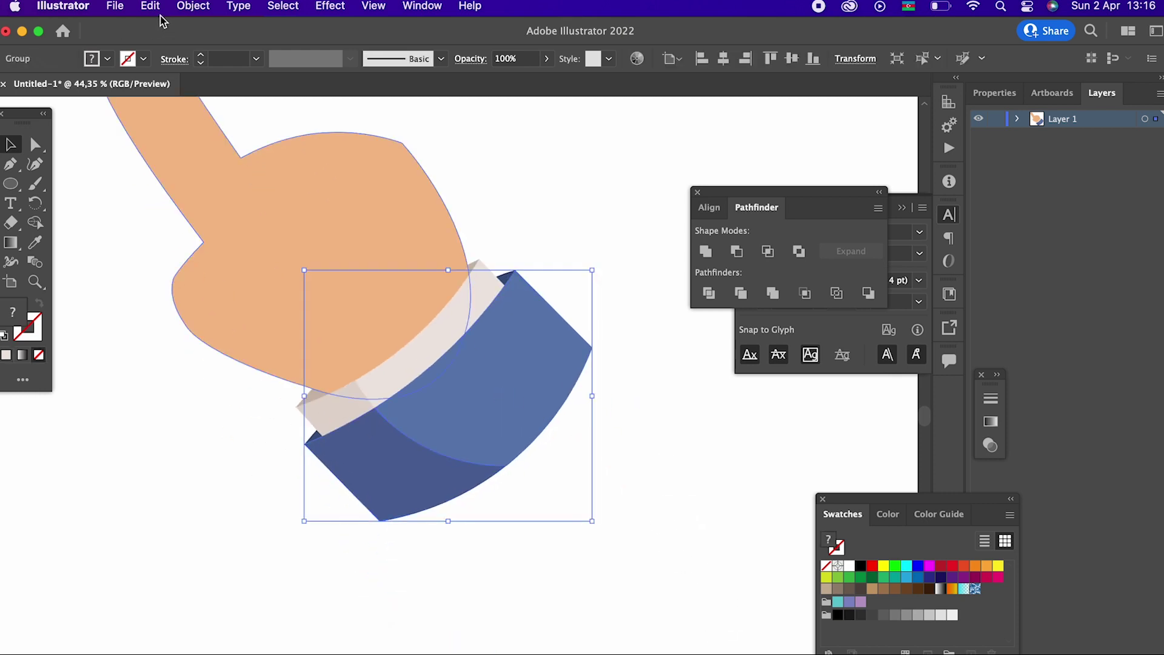
{"action": "left_click", "coordinate": [152, 6]}
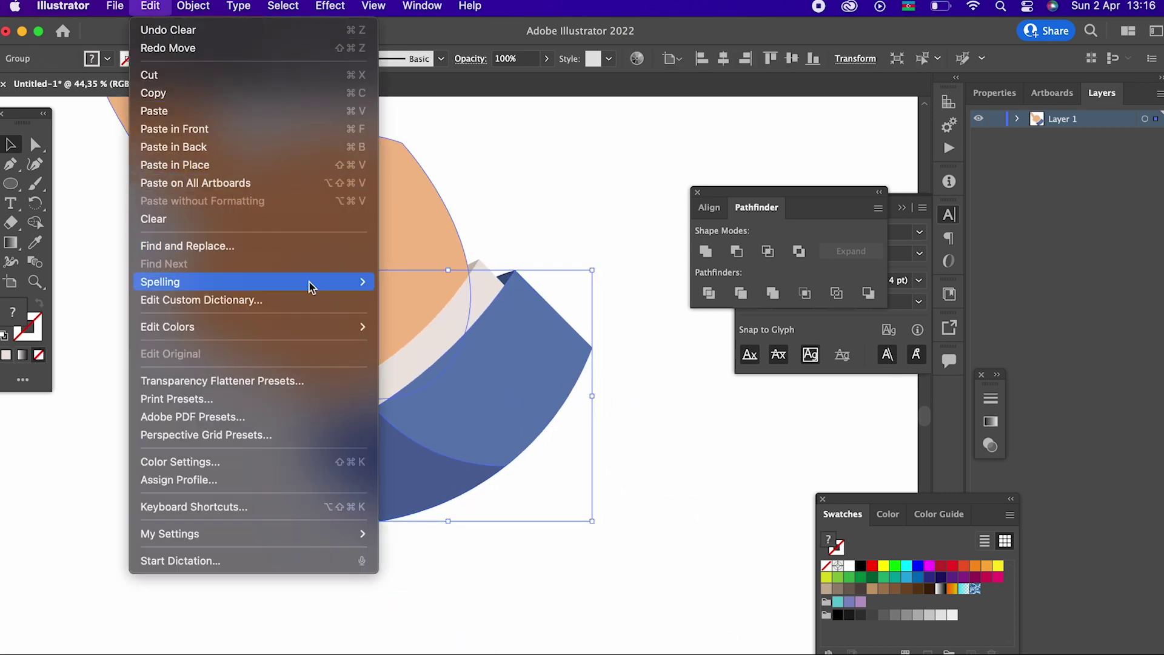
{"action": "mouse_move", "coordinate": [194, 5]}
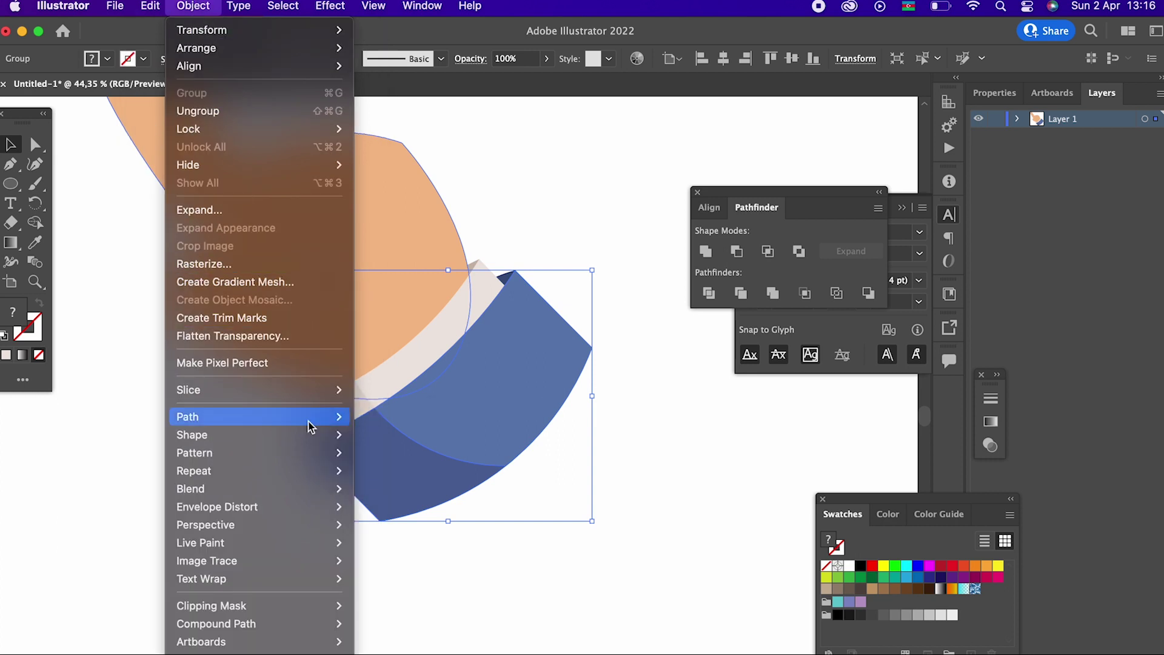
{"action": "mouse_move", "coordinate": [309, 417]}
{"action": "left_click", "coordinate": [427, 482]}
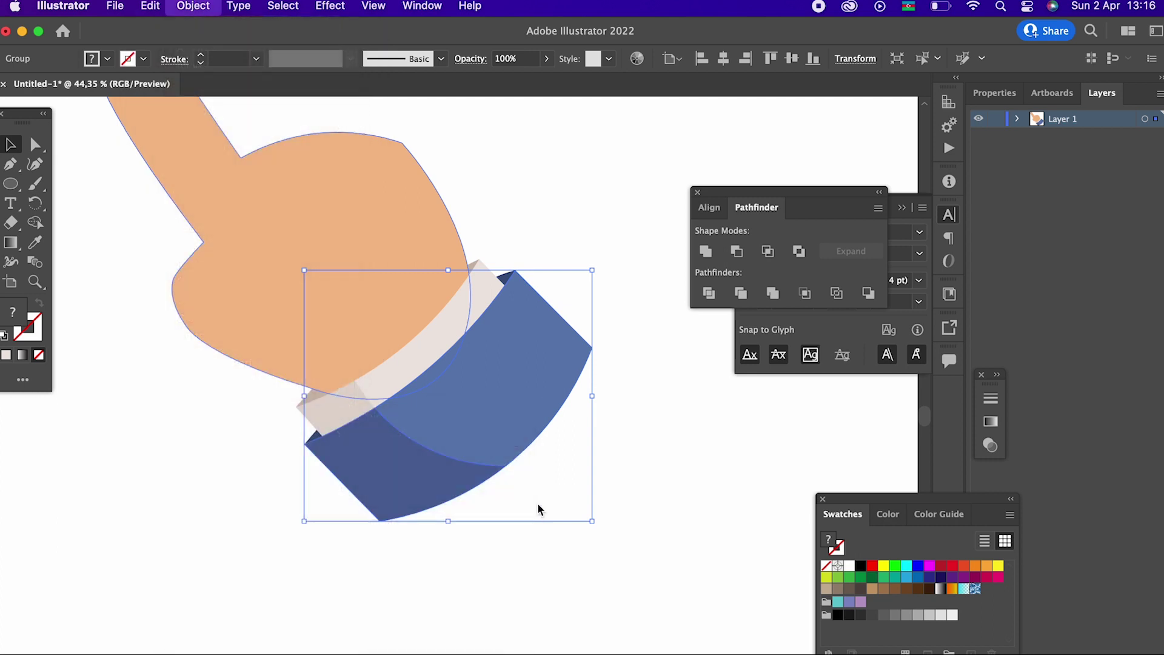
{"action": "left_click", "coordinate": [955, 335]}
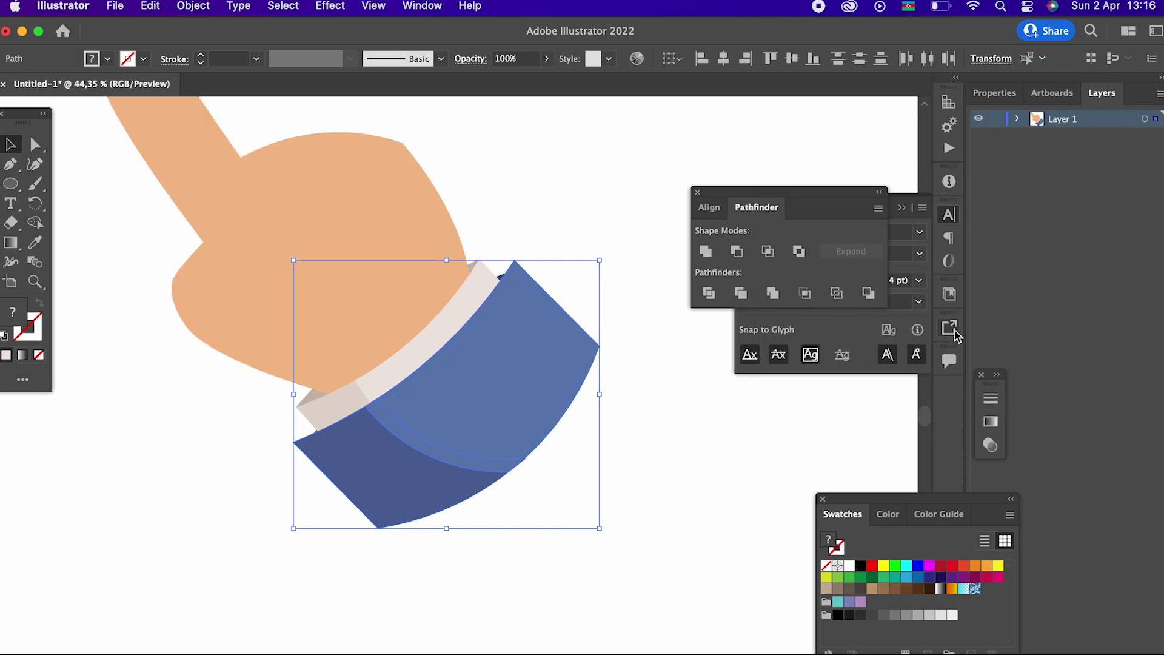
Step: Try to unite the offset sleeve pieces into a single shape
{"action": "left_click", "coordinate": [706, 251]}
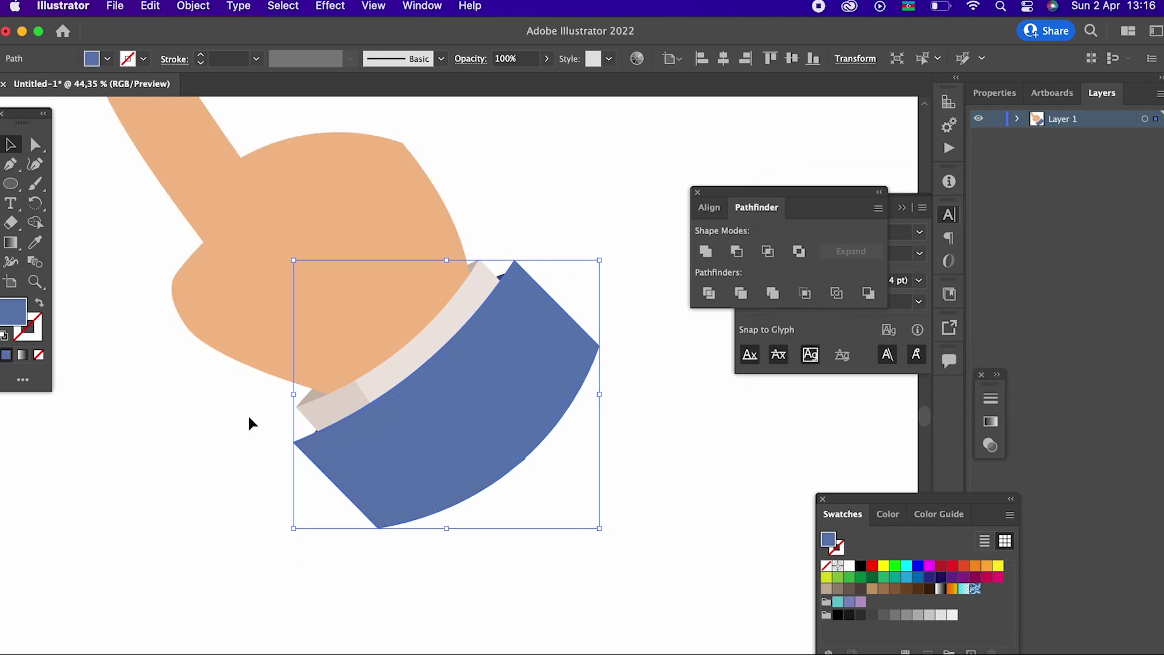
{"action": "key", "text": "super+z"}
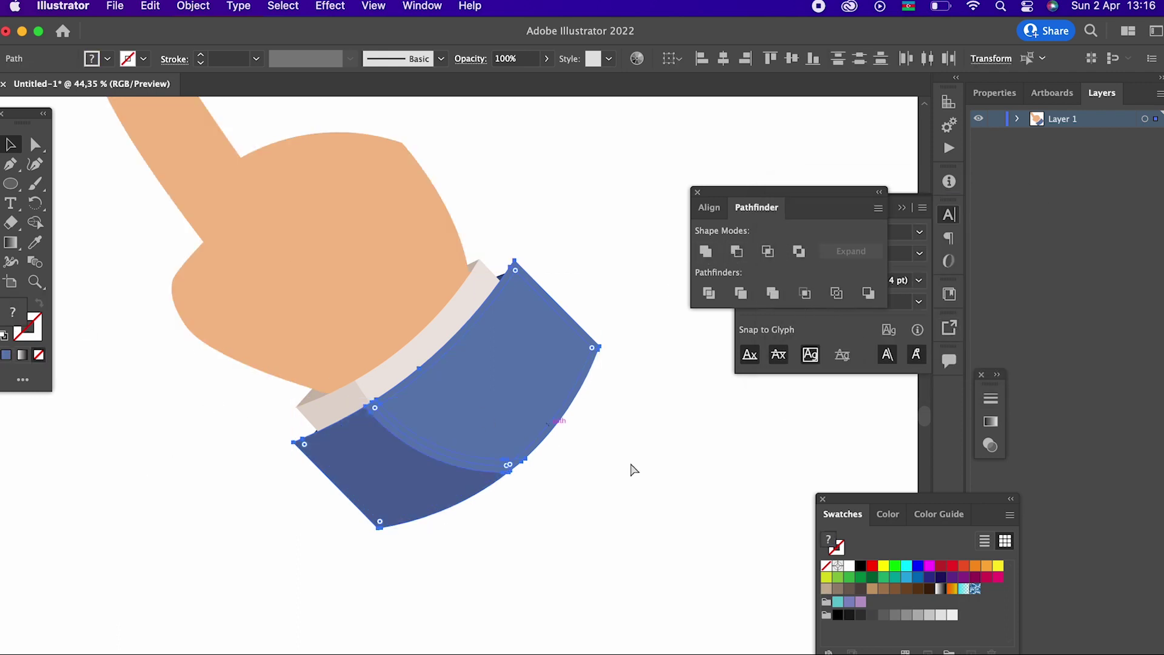
{"action": "left_click", "coordinate": [652, 376]}
{"action": "left_click_drag", "start_coordinate": [592, 341], "coordinate": [746, 429]}
{"action": "key", "text": "super+z"}
{"action": "left_click", "coordinate": [708, 523]}
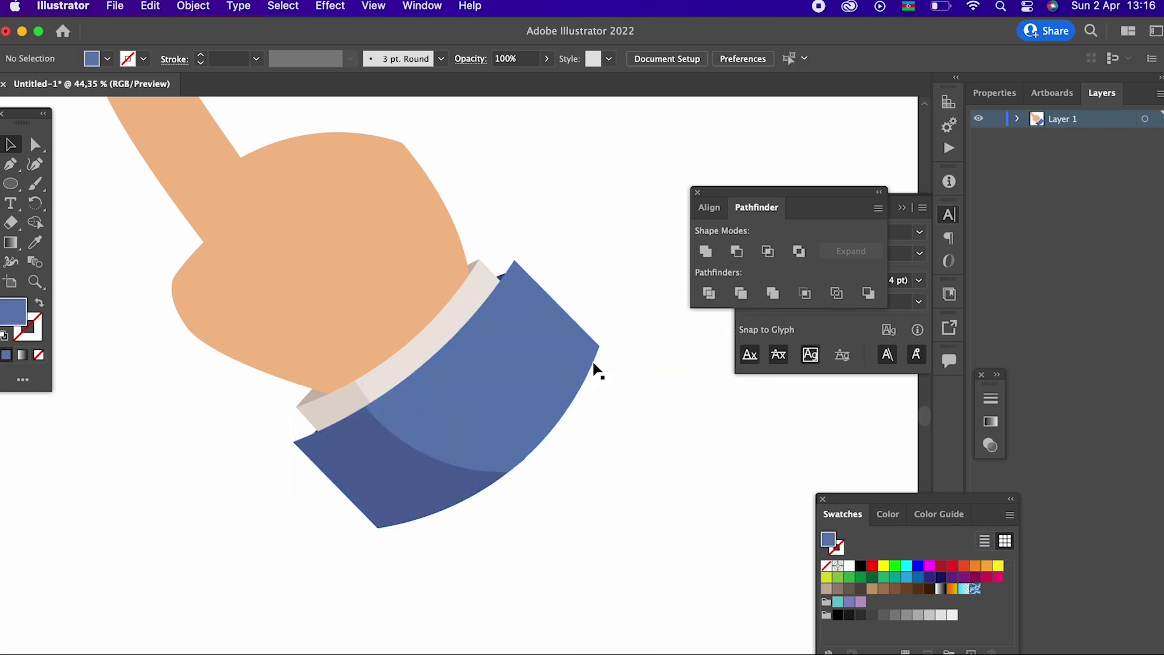
Step: Ungroup the sleeve pieces and unite the enlarged light and dark offset copies into a single shape
{"action": "left_click", "coordinate": [520, 263]}
{"action": "right_click", "coordinate": [531, 279]}
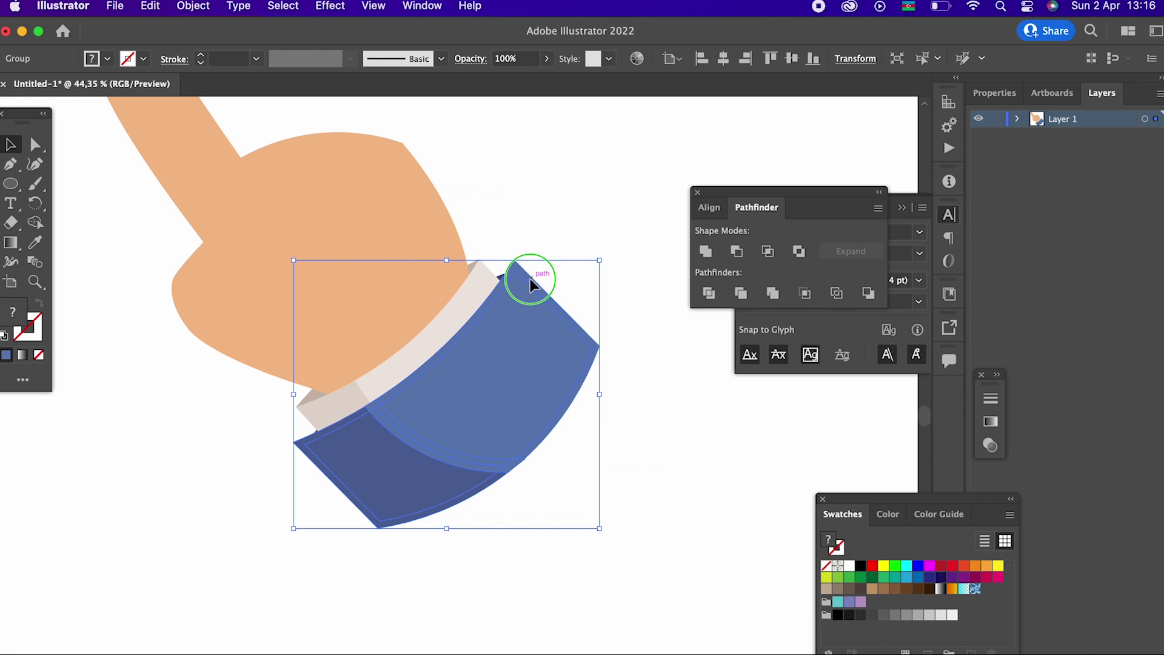
{"action": "left_click", "coordinate": [563, 470]}
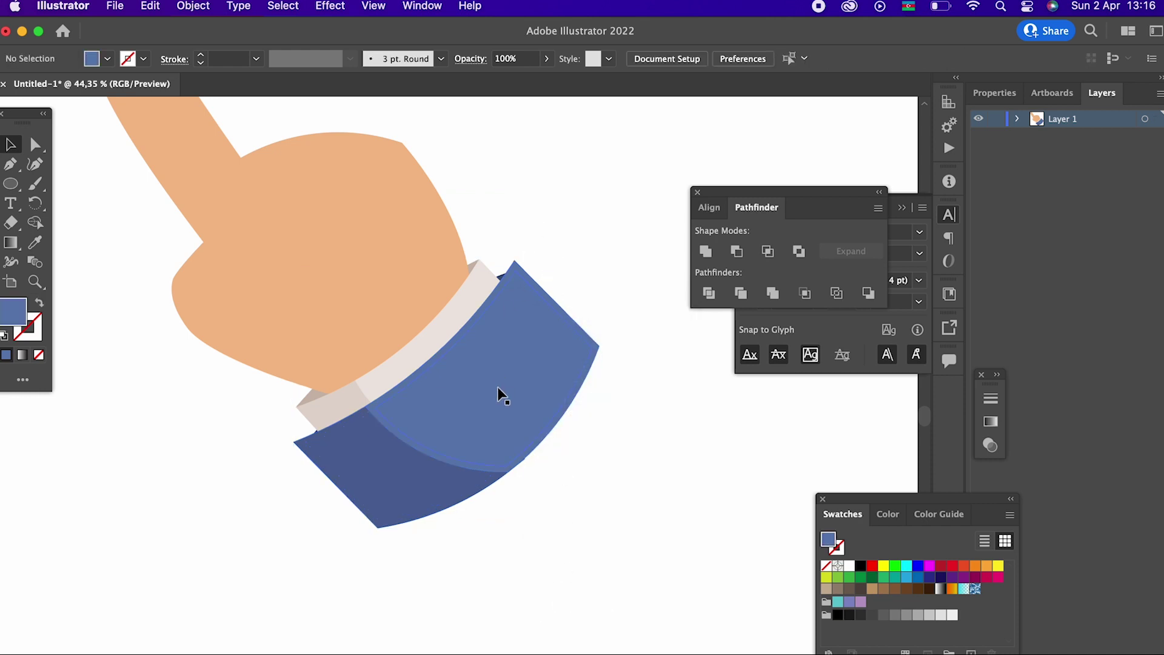
{"action": "left_click", "coordinate": [520, 266]}
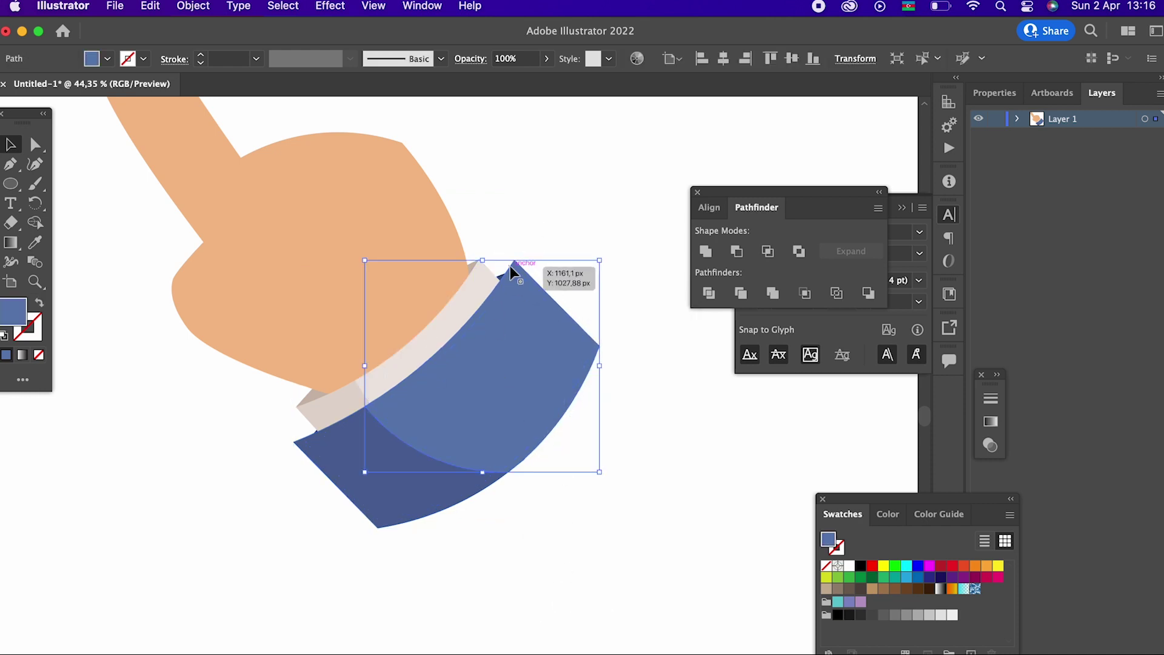
{"action": "left_click", "coordinate": [304, 456], "text": "shift"}
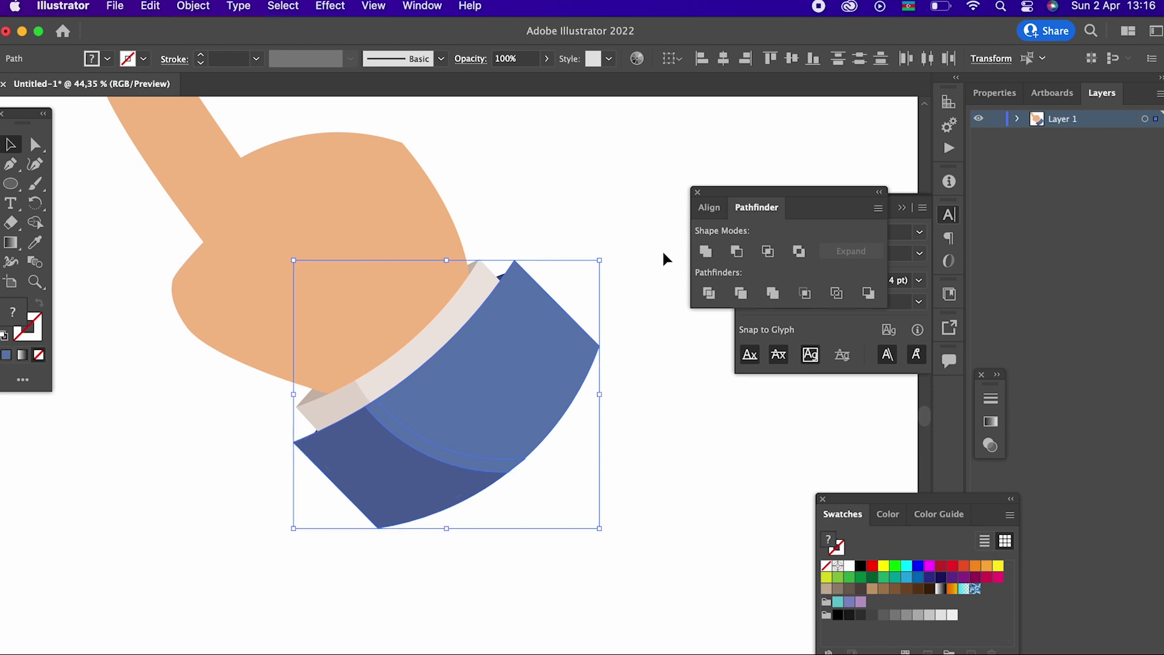
{"action": "left_click", "coordinate": [706, 251]}
{"action": "left_click_drag", "start_coordinate": [470, 368], "coordinate": [620, 506]}
{"action": "key", "text": "super+z"}
{"action": "left_click_drag", "start_coordinate": [407, 467], "coordinate": [593, 594]}
{"action": "key", "text": "super+z"}
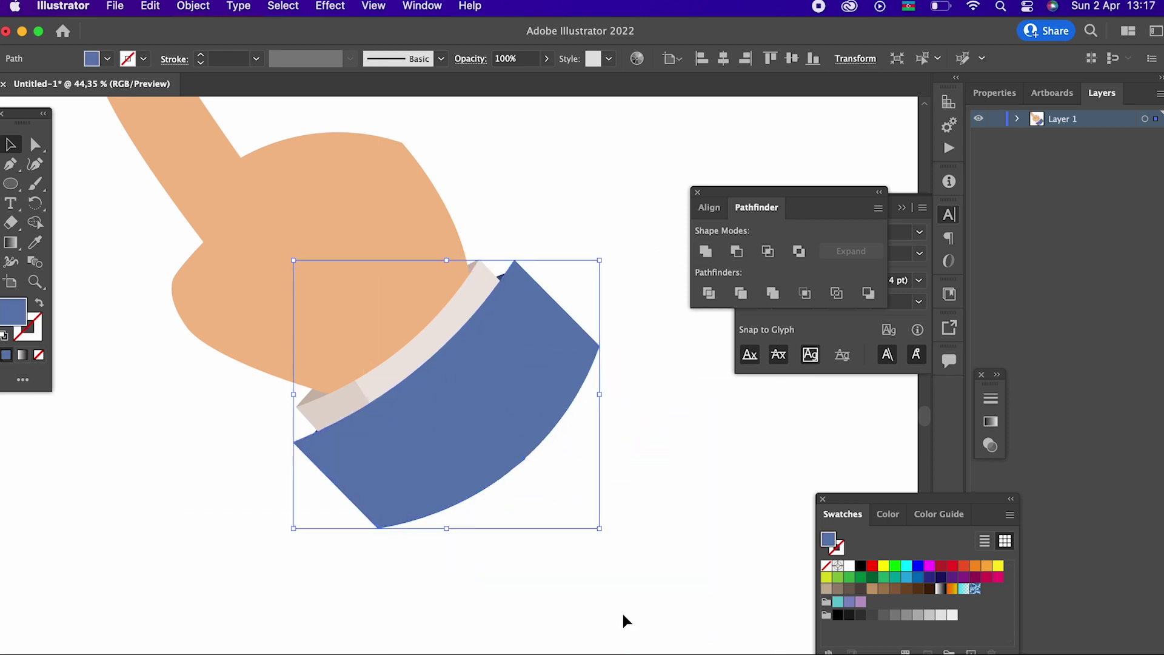
Step: Send the united offset shape backward so it lies behind the light and dark sleeve pieces
{"action": "left_click_drag", "start_coordinate": [472, 415], "coordinate": [441, 502]}
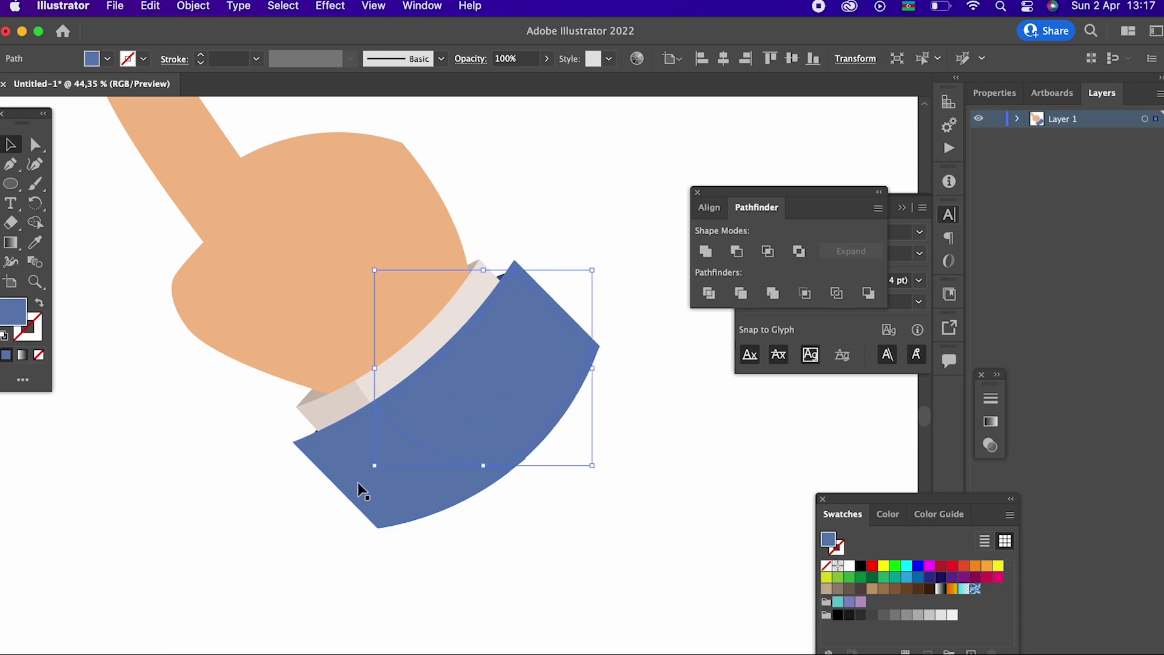
{"action": "left_click", "coordinate": [301, 449]}
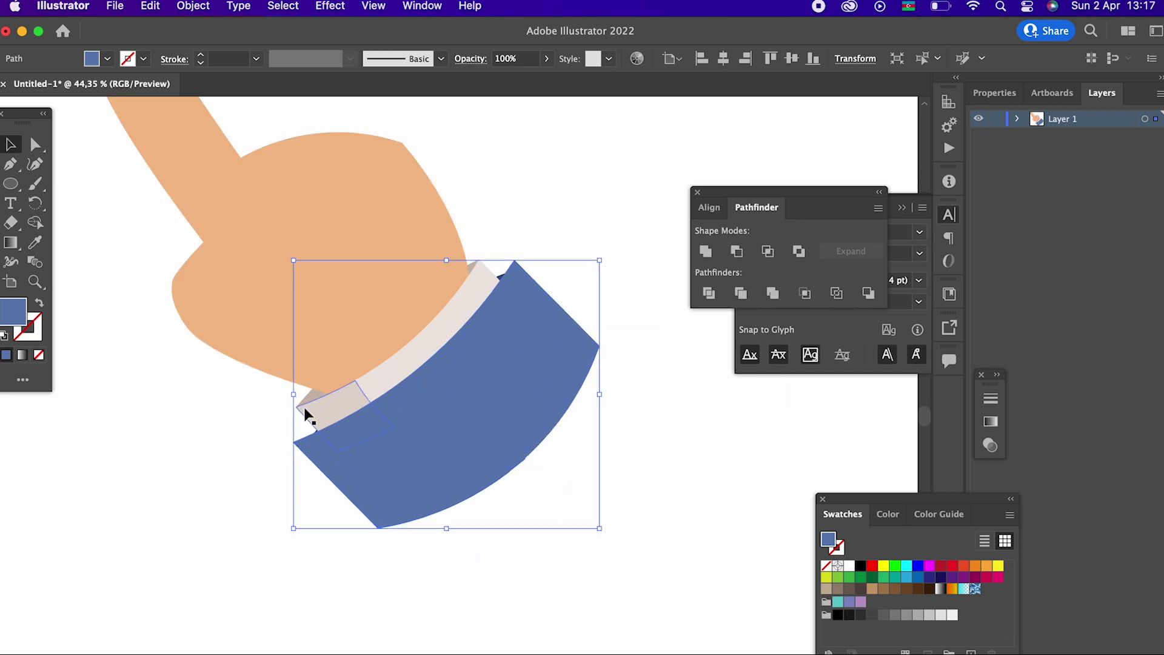
{"action": "left_click", "coordinate": [193, 6]}
{"action": "mouse_move", "coordinate": [228, 48]}
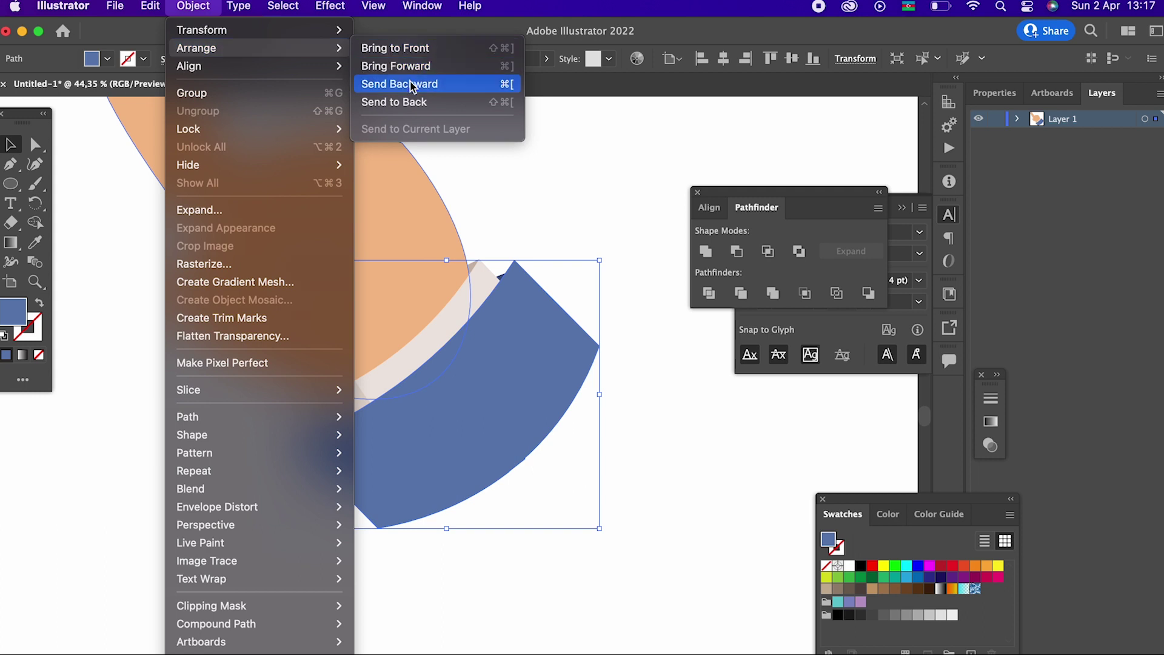
{"action": "left_click", "coordinate": [411, 84]}
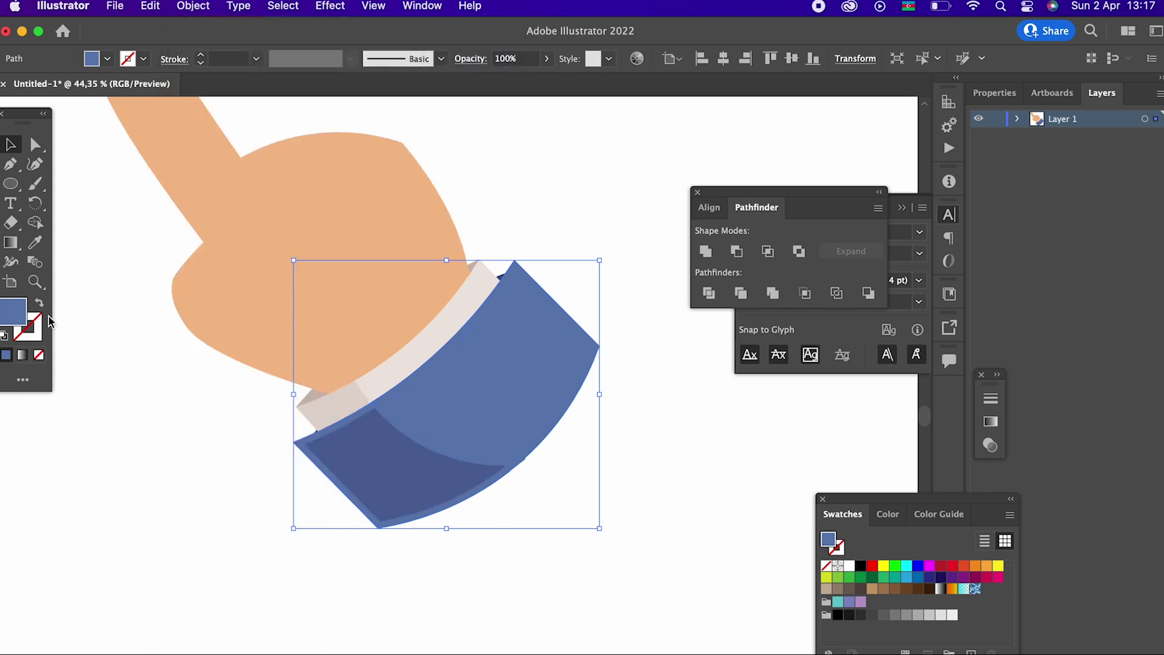
Step: Fill the offset sleeve shape with the sleeve's sampled dark blue and darken it to navy
{"action": "left_click", "coordinate": [35, 243]}
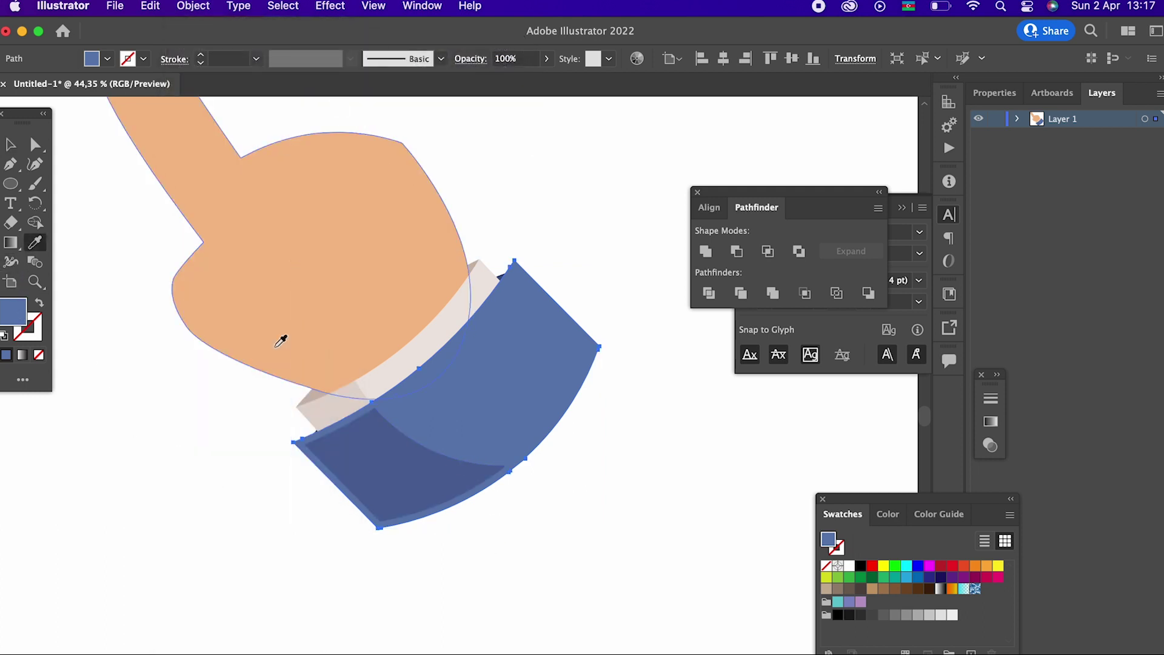
{"action": "left_click", "coordinate": [338, 445]}
{"action": "double_click", "coordinate": [16, 315]}
{"action": "left_click_drag", "start_coordinate": [125, 162], "coordinate": [130, 182]}
{"action": "left_click", "coordinate": [408, 108]}
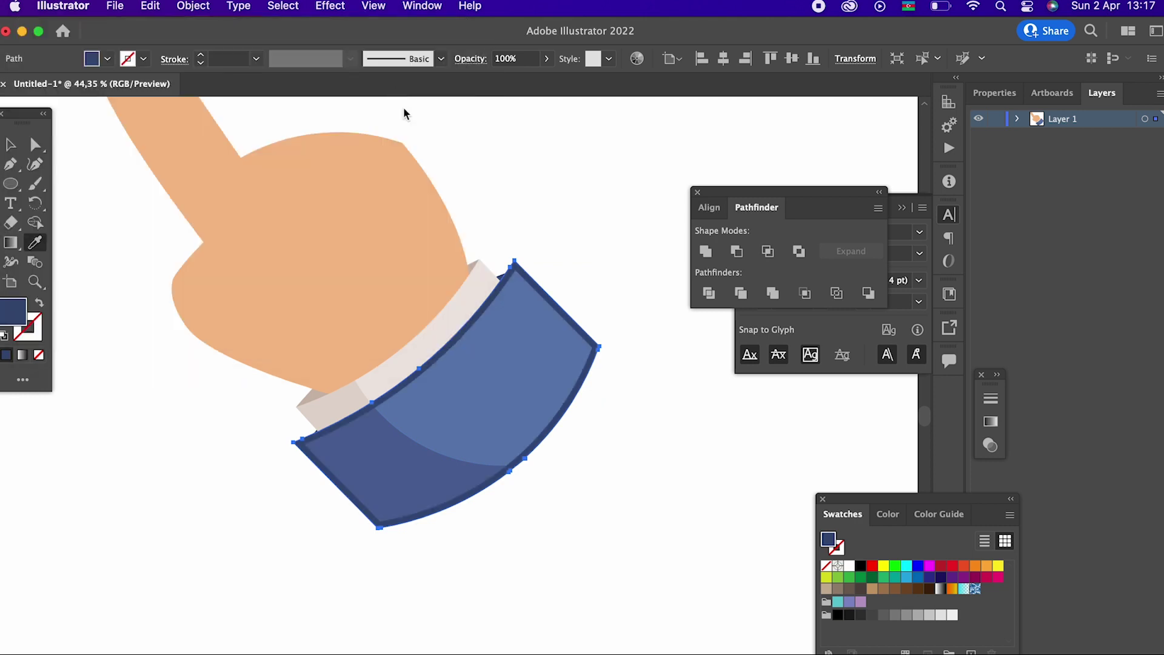
Step: Round the two outer corners of the dark sleeve piece and those of the light piece, the latter by about 12 px
{"action": "left_click_drag", "start_coordinate": [401, 439], "coordinate": [449, 478]}
{"action": "left_click", "coordinate": [36, 144]}
{"action": "left_click", "coordinate": [164, 548]}
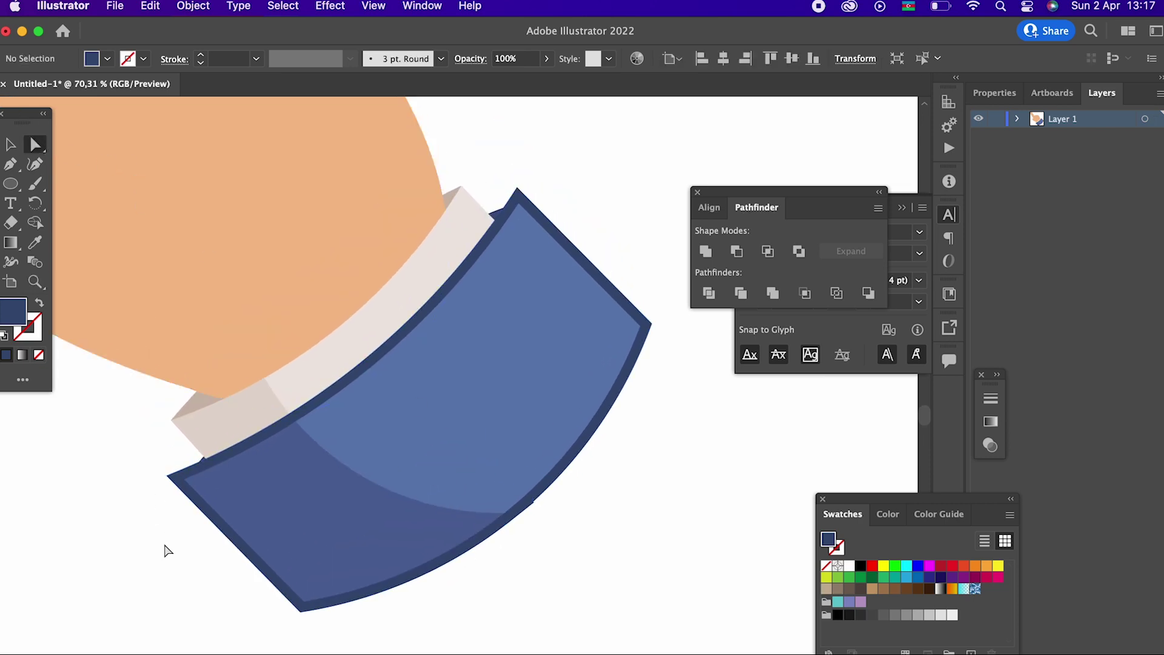
{"action": "left_click", "coordinate": [185, 482]}
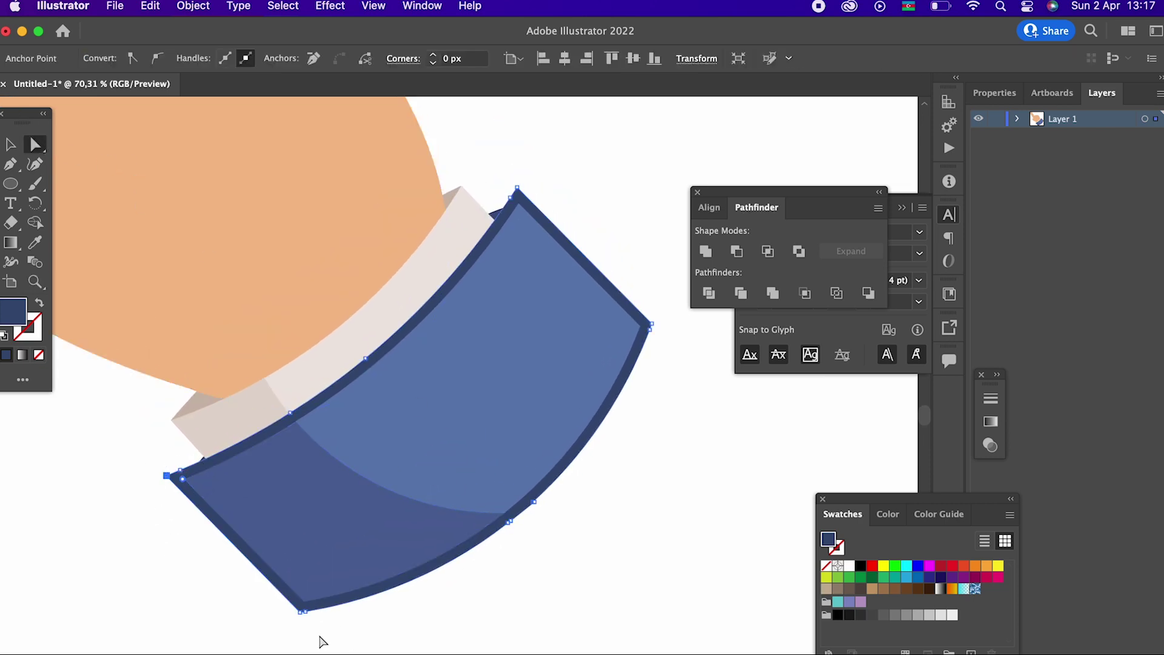
{"action": "left_click", "coordinate": [303, 607], "text": "shift"}
{"action": "left_click", "coordinate": [497, 543]}
{"action": "left_click", "coordinate": [232, 527]}
{"action": "left_click", "coordinate": [182, 480]}
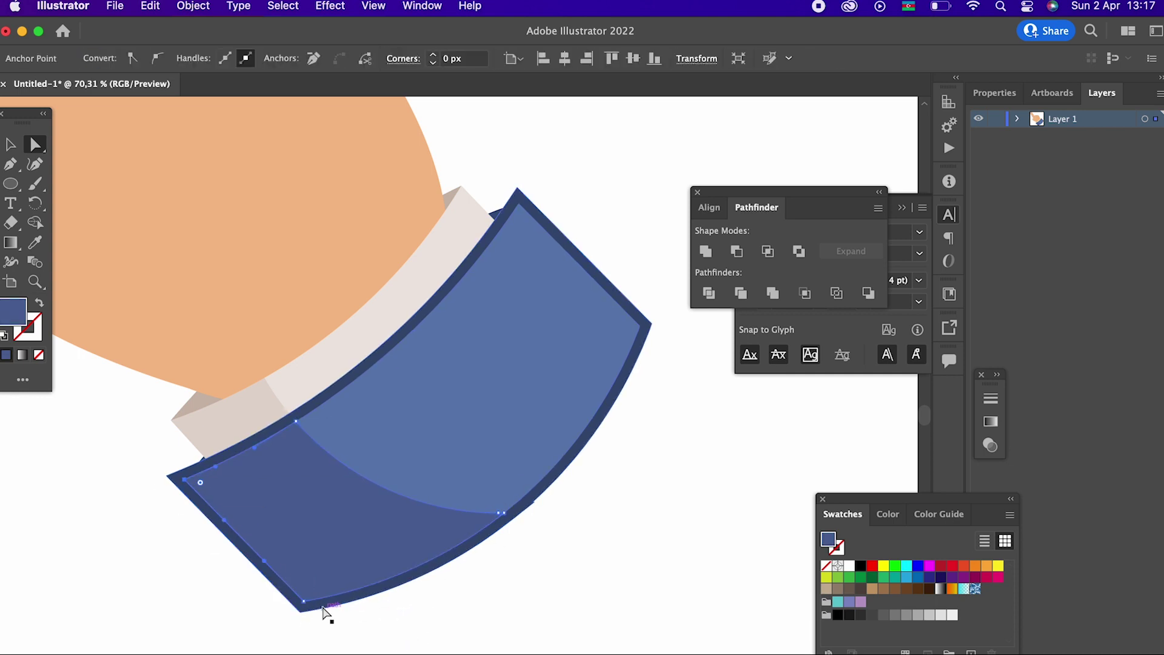
{"action": "left_click", "coordinate": [307, 601], "text": "shift"}
{"action": "left_click_drag", "start_coordinate": [308, 587], "coordinate": [315, 589]}
{"action": "left_click", "coordinate": [508, 199]}
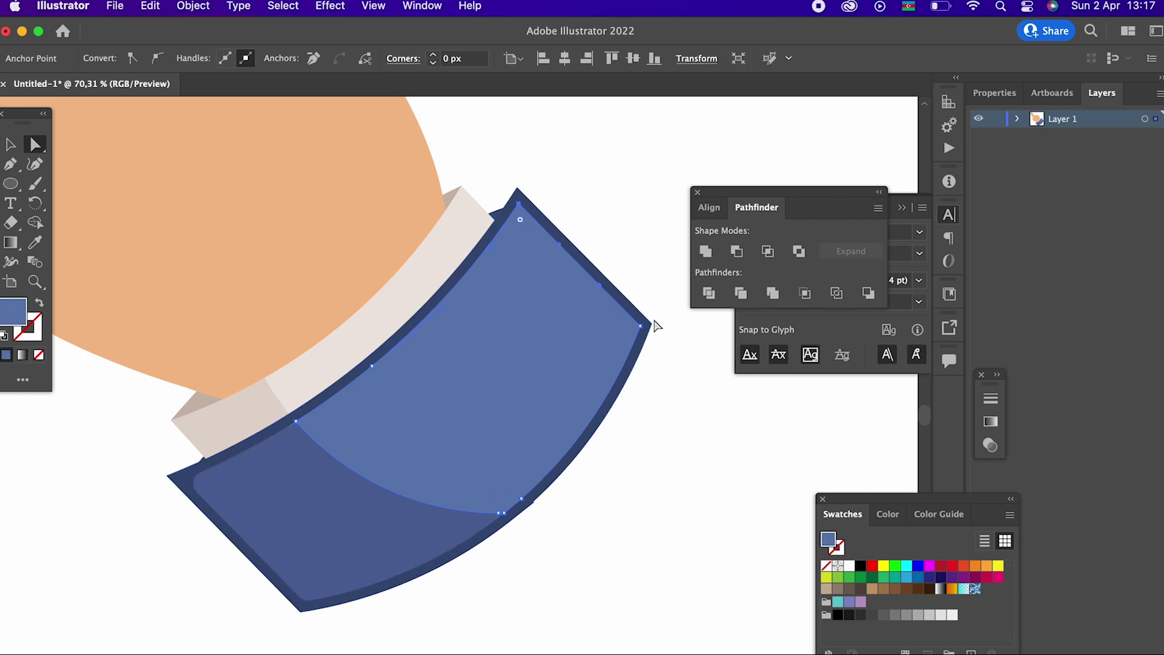
{"action": "left_click_drag", "start_coordinate": [628, 332], "coordinate": [625, 331]}
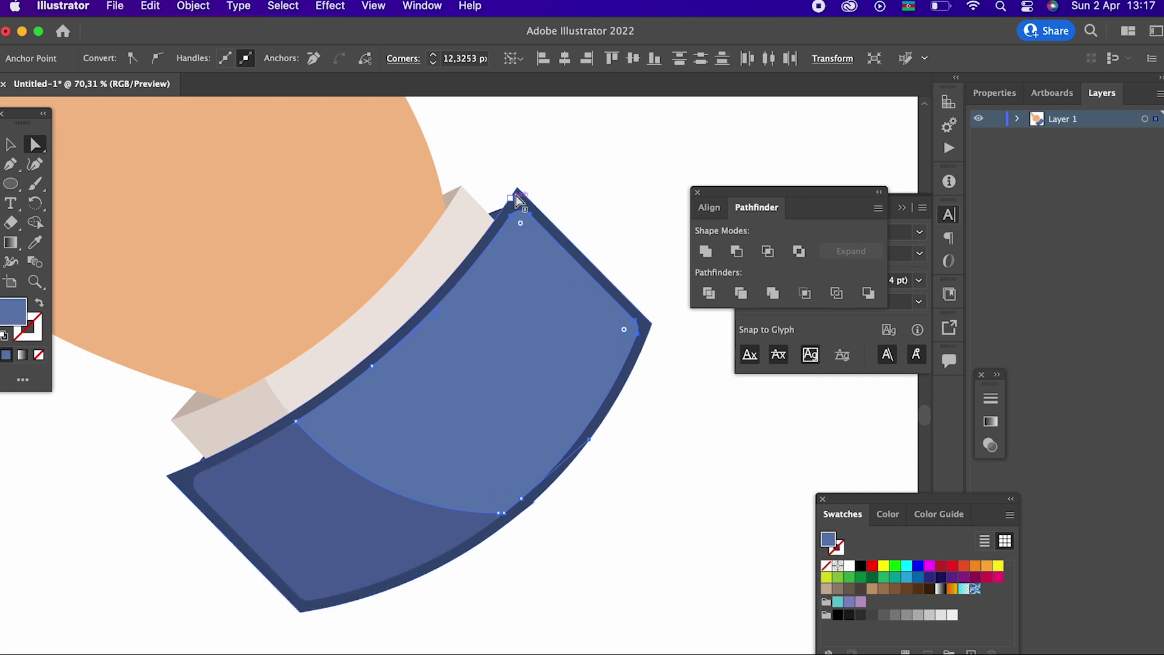
Step: Round all four corners of the navy sleeve outline to follow the rounded inner pieces
{"action": "left_click", "coordinate": [518, 188]}
{"action": "left_click", "coordinate": [652, 328], "text": "shift"}
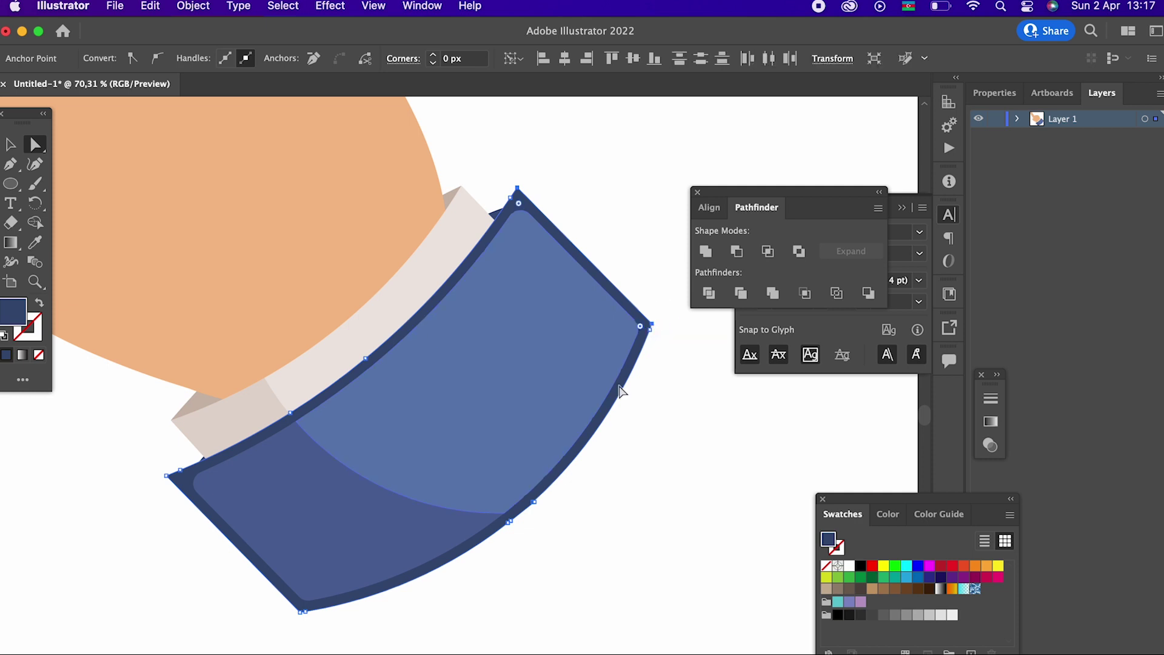
{"action": "left_click", "coordinate": [168, 475], "text": "shift"}
{"action": "left_click", "coordinate": [301, 611], "text": "shift"}
{"action": "left_click_drag", "start_coordinate": [301, 598], "coordinate": [425, 595]}
{"action": "left_click", "coordinate": [579, 551]}
Step: Nudge the dark sleeve-opening shape behind the cuff slightly up and to the left
{"action": "key", "text": "z"}
{"action": "left_click_drag", "start_coordinate": [537, 528], "coordinate": [535, 417]}
{"action": "key", "text": "v"}
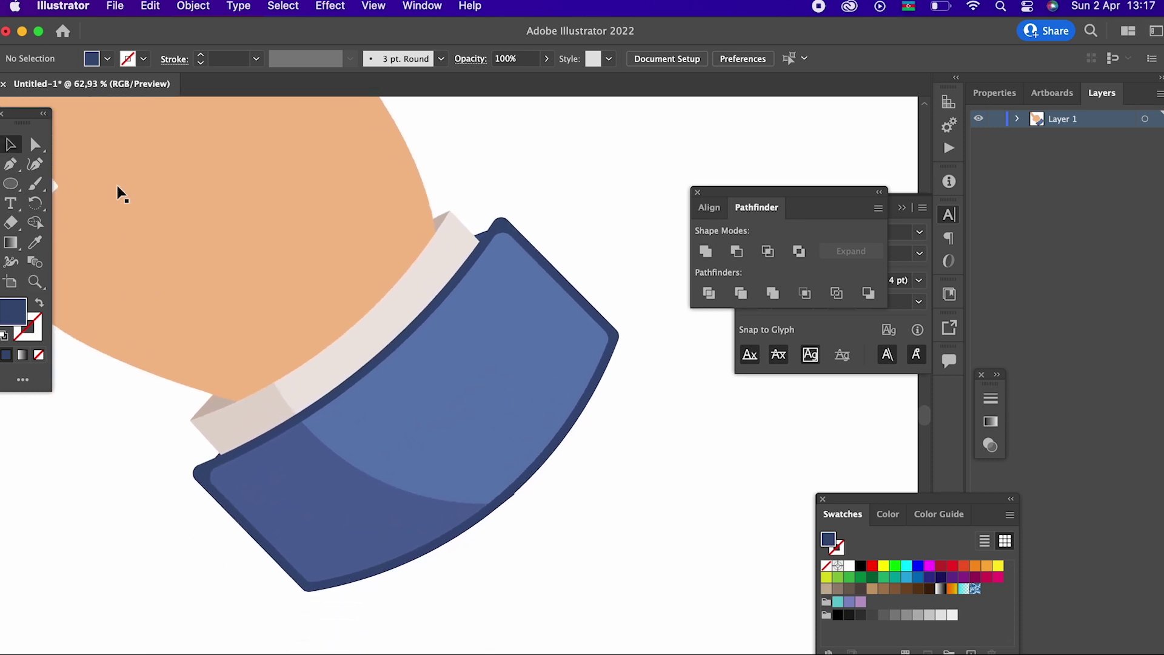
{"action": "left_click", "coordinate": [488, 238]}
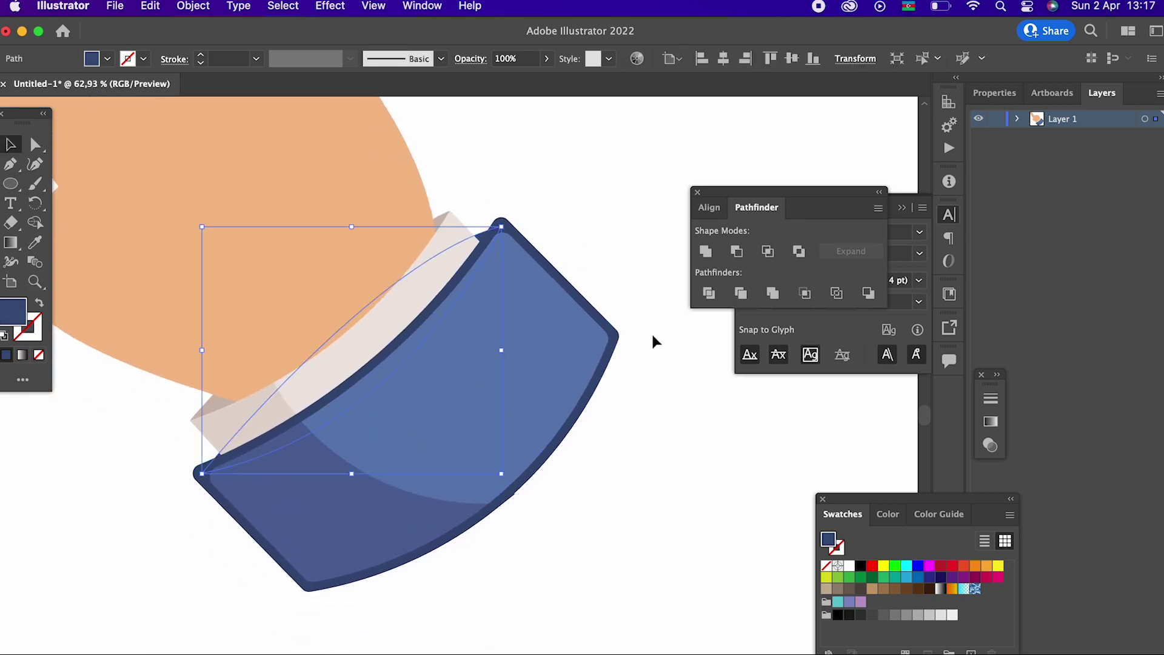
{"action": "key", "text": "Up"}
{"action": "key", "text": "Left"}
{"action": "key", "text": "Up"}
{"action": "key", "text": "Left"}
{"action": "key", "text": "Up"}
{"action": "key", "text": "Left"}
{"action": "key", "text": "Up"}
{"action": "key", "text": "Left"}
{"action": "key", "text": "Up"}
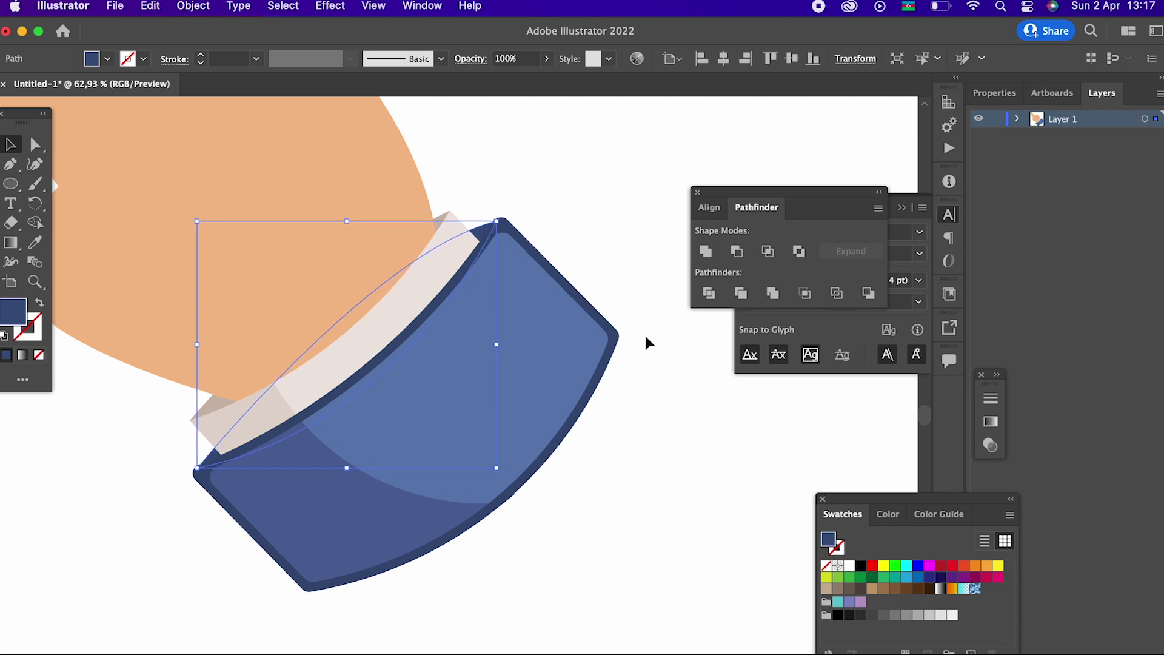
Step: Darken the fill of the sleeve-opening shape to a deeper navy than the outline
{"action": "double_click", "coordinate": [20, 316]}
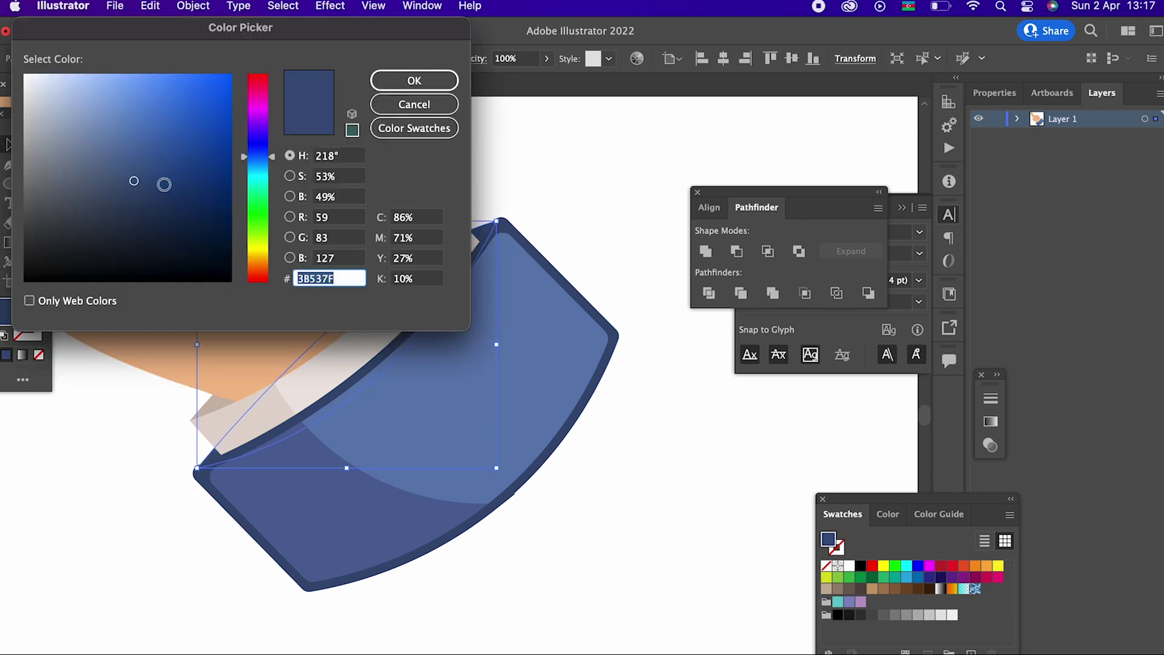
{"action": "left_click", "coordinate": [144, 204]}
{"action": "left_click", "coordinate": [405, 80]}
{"action": "left_click", "coordinate": [663, 224]}
Step: Adjust the end anchors of the sleeve-opening shape to meet the outline's rounded corners on both sides of the cuff
{"action": "left_click_drag", "start_coordinate": [612, 236], "coordinate": [630, 271]}
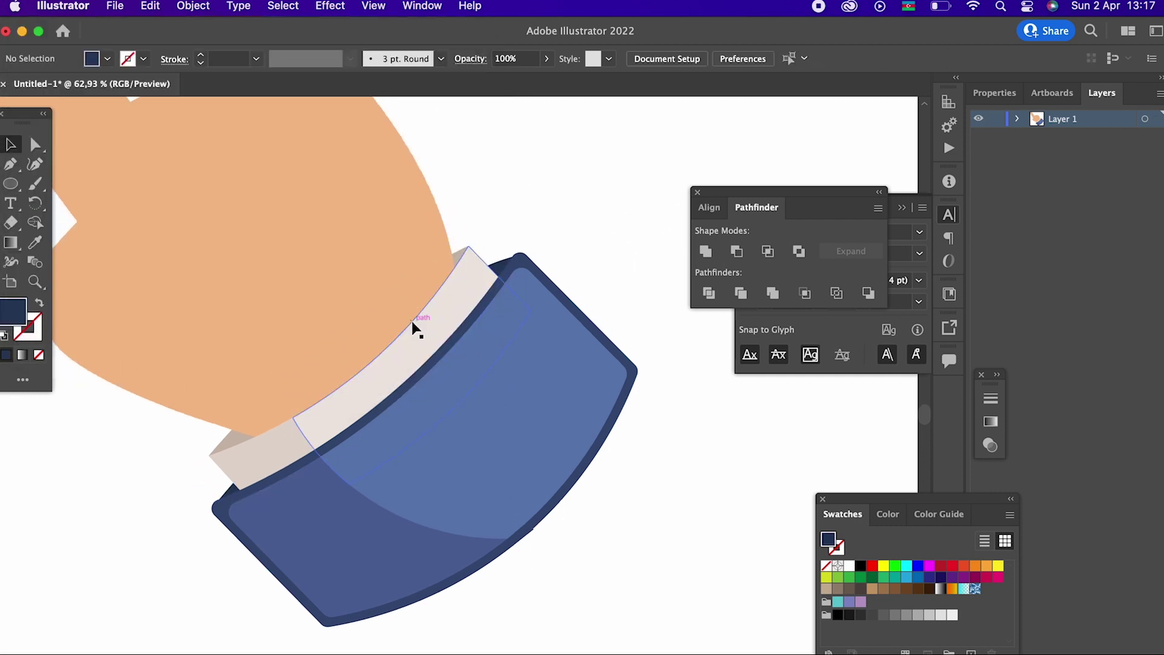
{"action": "left_click", "coordinate": [225, 493]}
{"action": "key", "text": "z"}
{"action": "left_click_drag", "start_coordinate": [341, 522], "coordinate": [473, 533]}
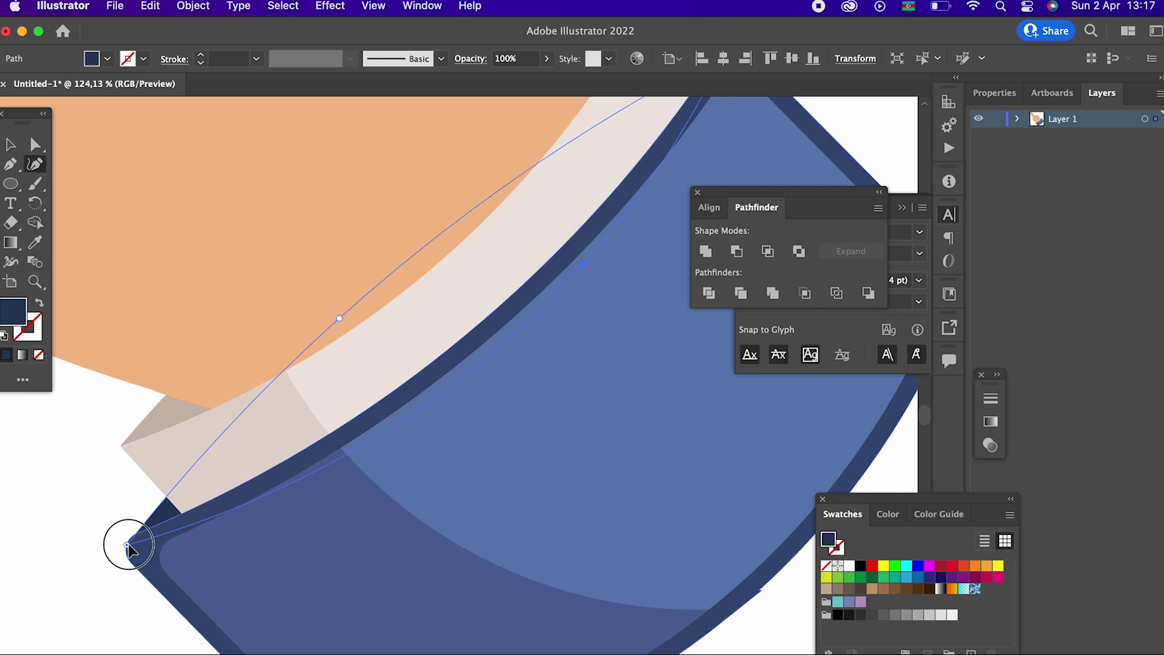
{"action": "scroll", "coordinate": [397, 550], "scroll_direction": "down", "scroll_amount": 5}
{"action": "scroll", "coordinate": [398, 550], "scroll_direction": "left", "scroll_amount": 4}
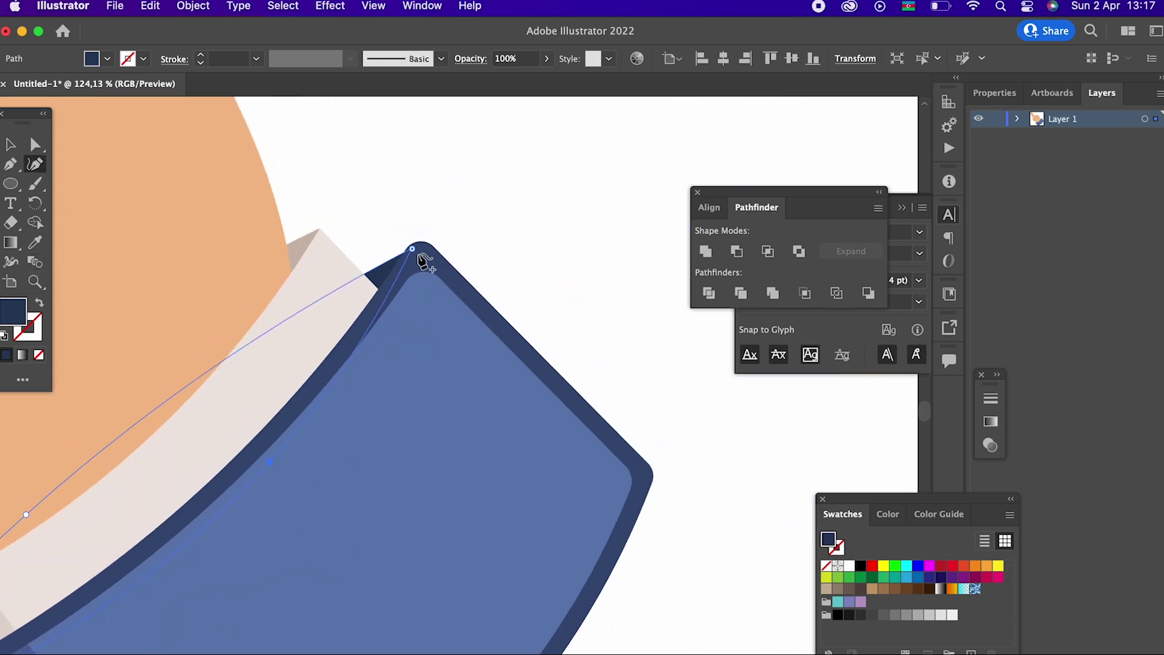
{"action": "left_click_drag", "start_coordinate": [413, 249], "coordinate": [416, 243]}
Step: Apply Offset Path to the cuff group with a 10 px offset and miter joins
{"action": "key", "text": "z"}
{"action": "left_click_drag", "start_coordinate": [483, 258], "coordinate": [304, 395]}
{"action": "left_click", "coordinate": [11, 150]}
{"action": "left_click", "coordinate": [11, 145]}
{"action": "left_click", "coordinate": [340, 177]}
{"action": "left_click", "coordinate": [359, 324]}
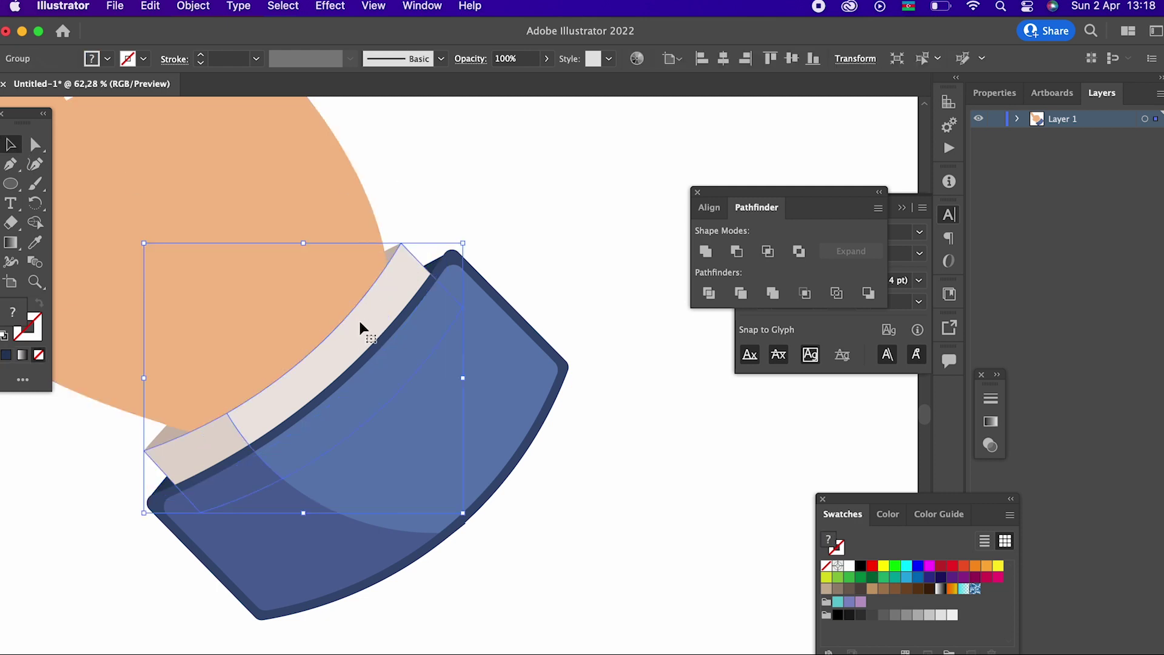
{"action": "left_click", "coordinate": [186, 11]}
{"action": "mouse_move", "coordinate": [276, 417]}
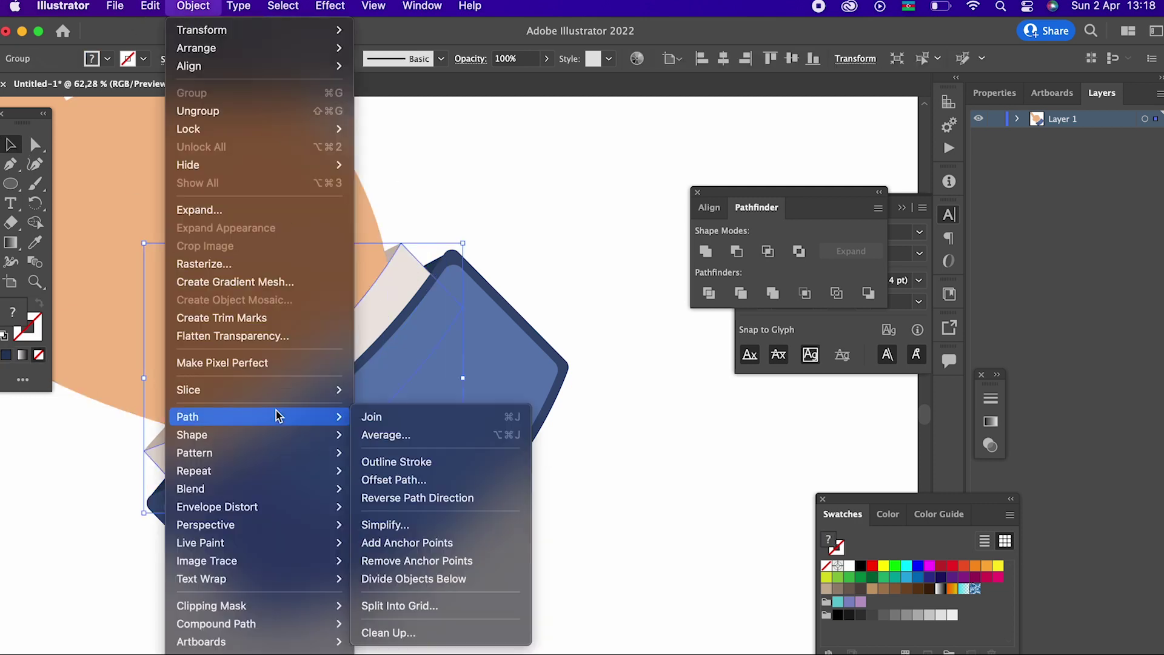
{"action": "left_click", "coordinate": [394, 480]}
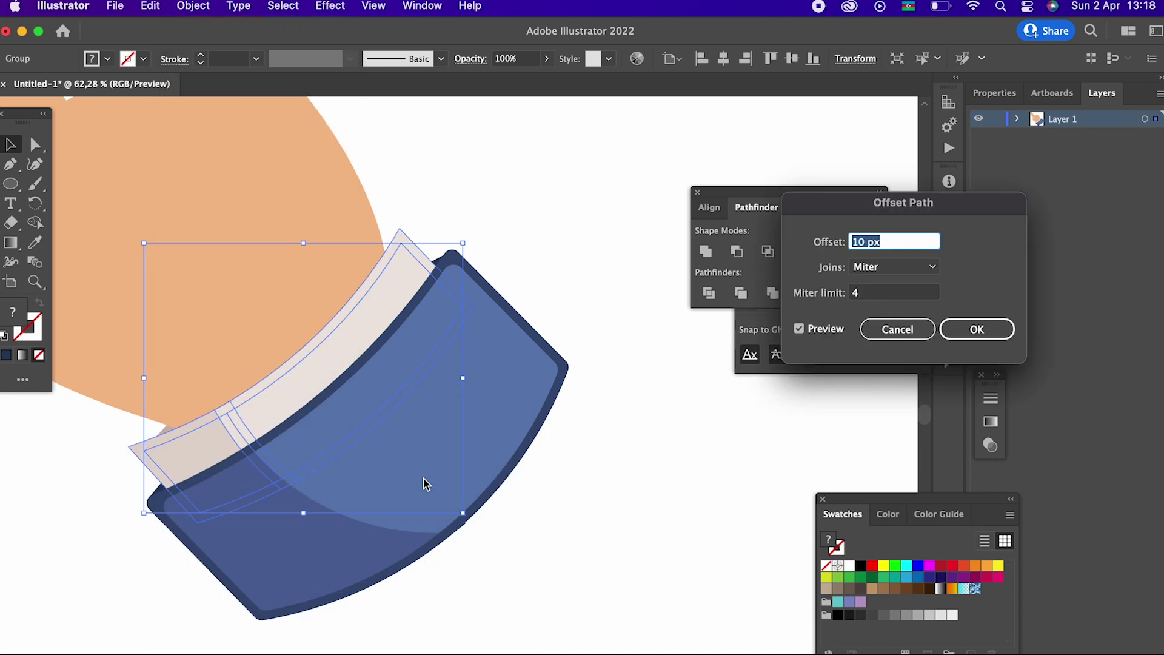
{"action": "left_click", "coordinate": [970, 329]}
{"action": "left_click_drag", "start_coordinate": [430, 282], "coordinate": [671, 471]}
{"action": "key", "text": "ctrl+z"}
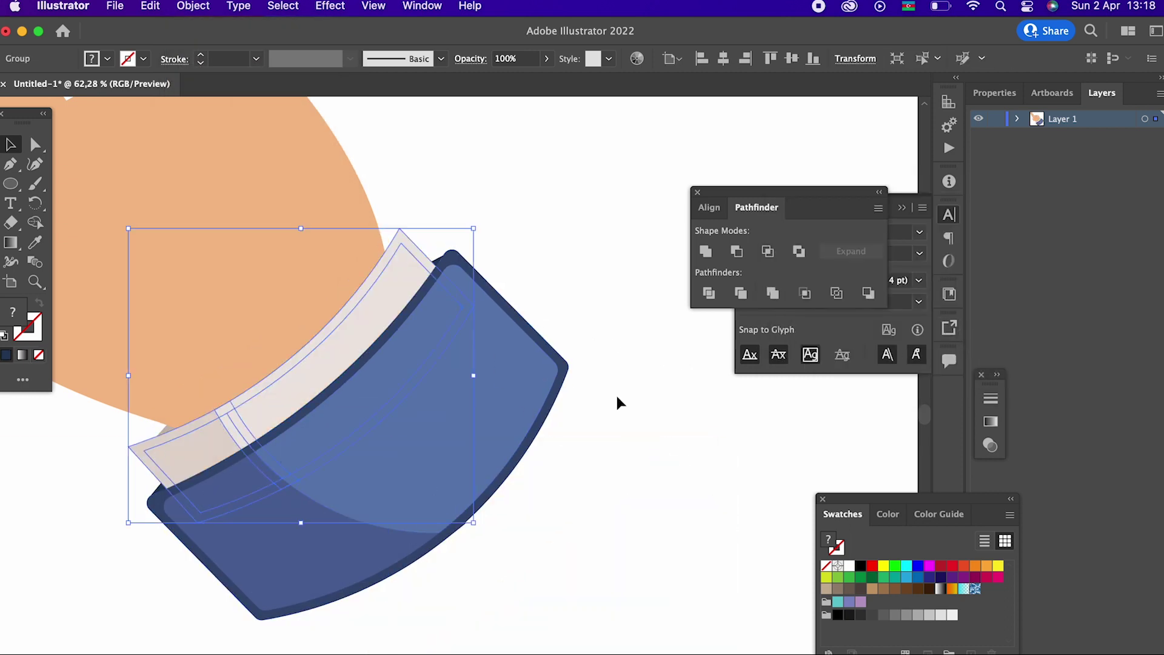
Step: Ungroup the cuff pieces and unite the two enlarged offset copies into one shape
{"action": "right_click", "coordinate": [407, 250]}
{"action": "left_click", "coordinate": [519, 408]}
{"action": "left_click", "coordinate": [554, 265]}
{"action": "left_click_drag", "start_coordinate": [411, 239], "coordinate": [643, 141]}
{"action": "key", "text": "super+z"}
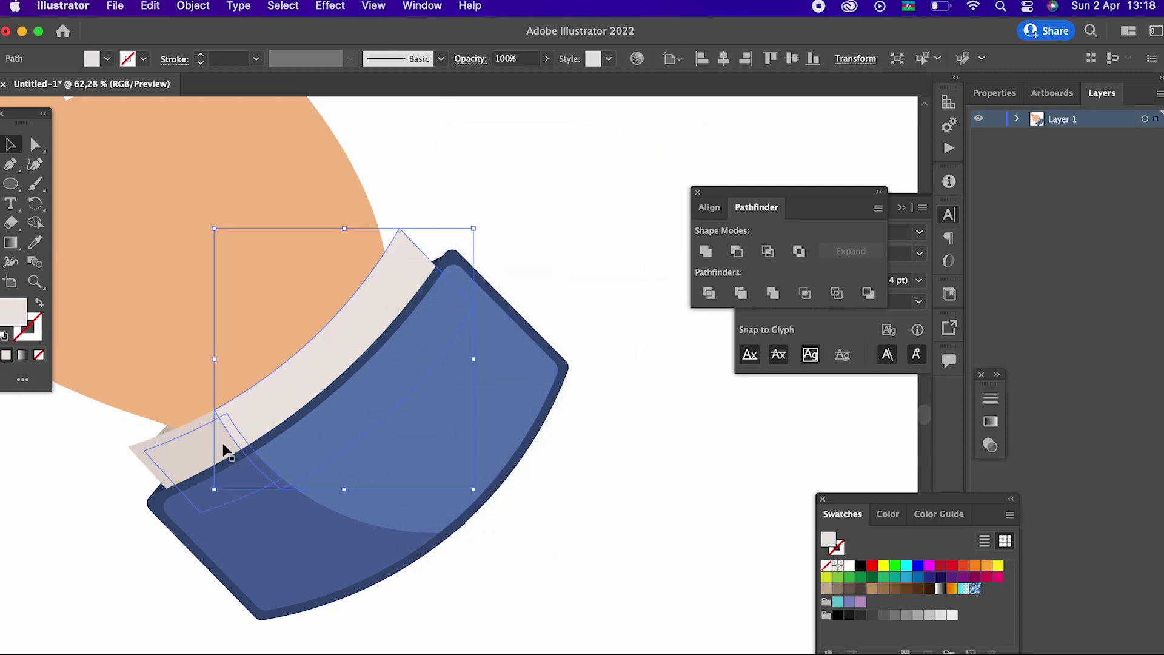
{"action": "left_click", "coordinate": [192, 427], "text": "shift"}
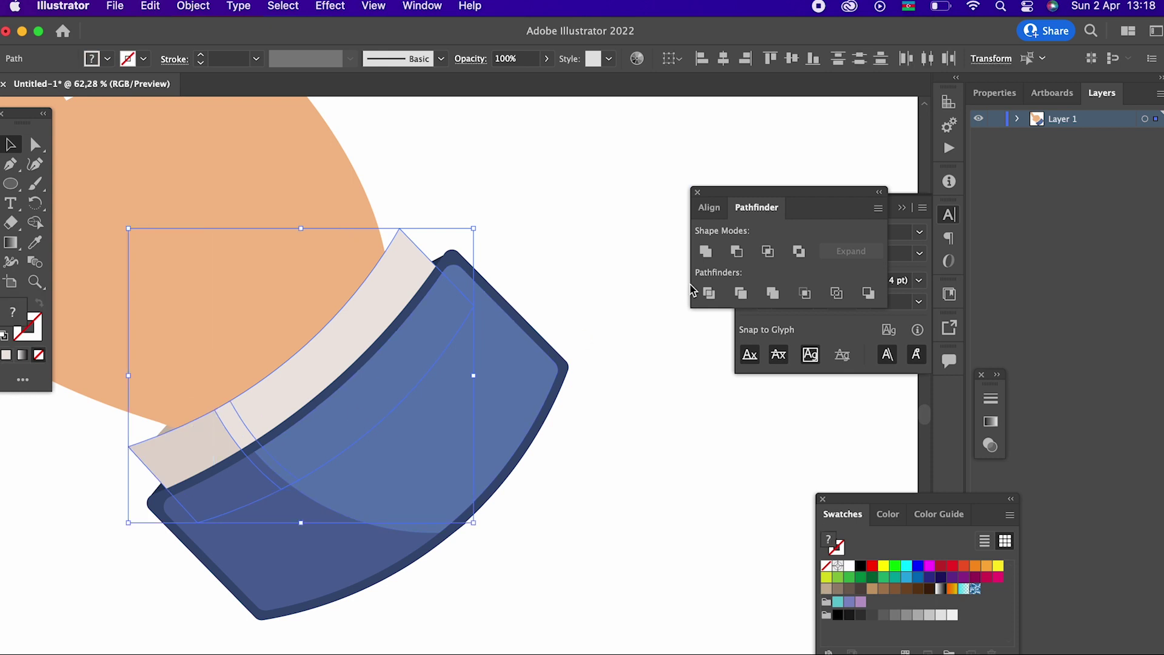
{"action": "left_click", "coordinate": [706, 251]}
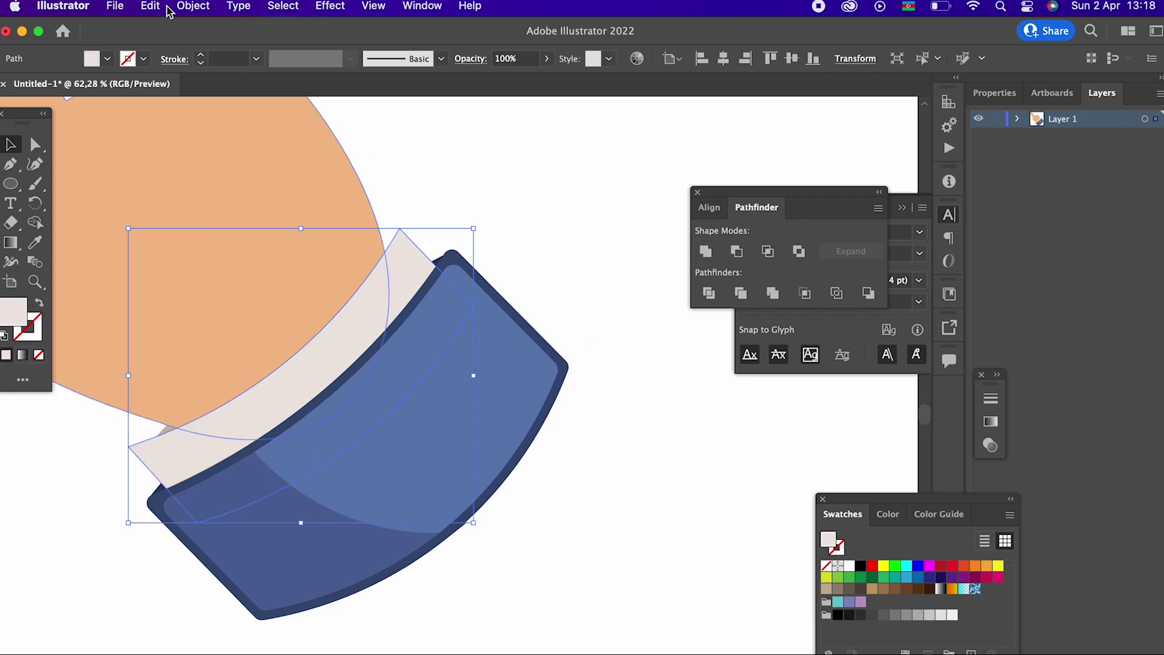
Step: Send the united cuff outline backward so it lies behind the two beige cuff pieces
{"action": "left_click", "coordinate": [184, 7]}
{"action": "mouse_move", "coordinate": [215, 47]}
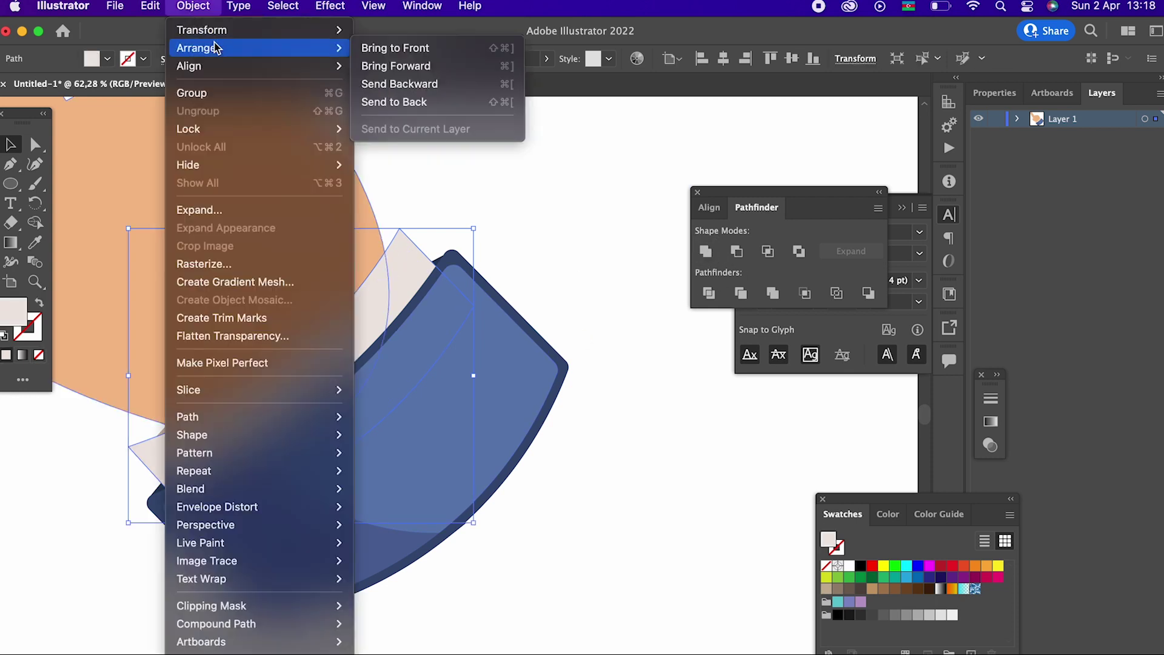
{"action": "left_click", "coordinate": [436, 85]}
Step: Fill the cuff outline with the cuff's sampled darker beige and darken it to a grey-brown
{"action": "left_click", "coordinate": [42, 248]}
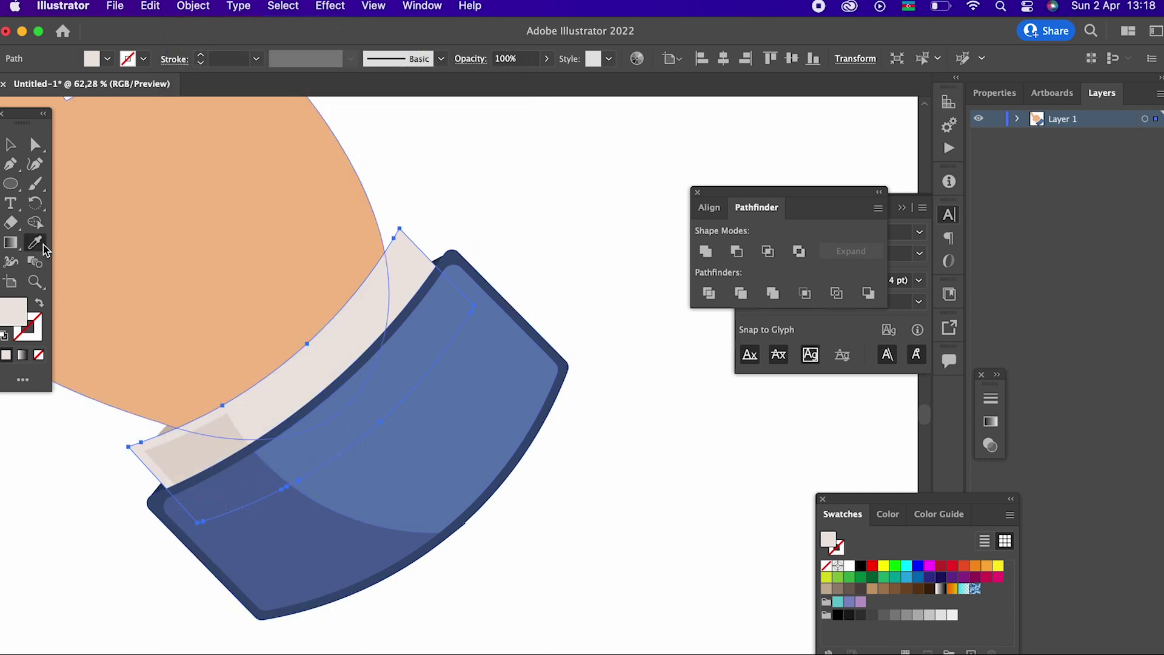
{"action": "left_click", "coordinate": [202, 453]}
{"action": "double_click", "coordinate": [13, 323]}
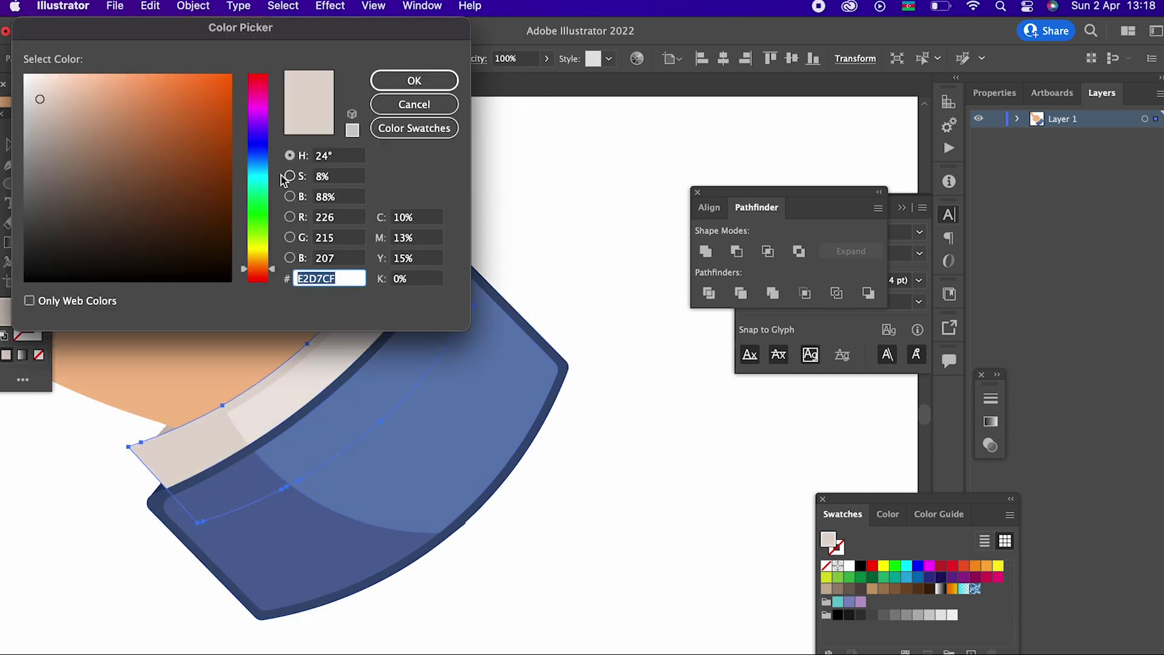
{"action": "left_click_drag", "start_coordinate": [64, 114], "coordinate": [45, 128]}
{"action": "left_click", "coordinate": [419, 85]}
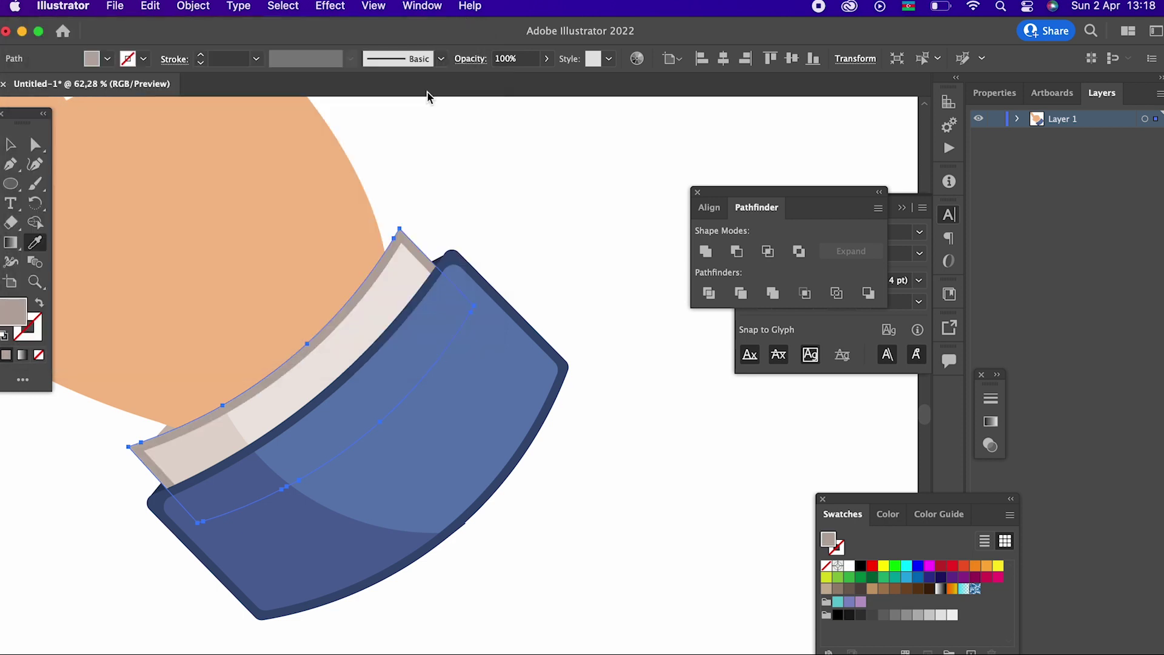
Step: Round the two outer corners of the grey-brown cuff outline on the side facing the hand
{"action": "left_click", "coordinate": [36, 145]}
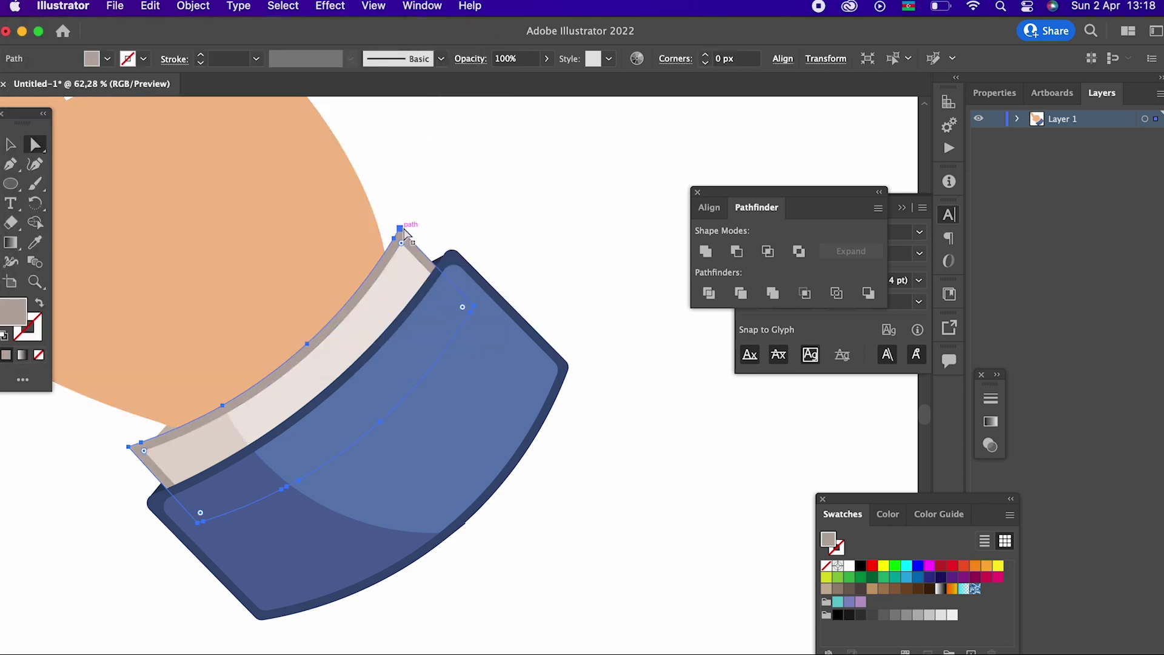
{"action": "left_click", "coordinate": [286, 390]}
{"action": "left_click", "coordinate": [131, 447]}
{"action": "left_click_drag", "start_coordinate": [141, 453], "coordinate": [147, 457]}
{"action": "left_click", "coordinate": [440, 293]}
Step: Darken the fill of the lens-shaped cuff opening behind the hand to a deeper grey-brown
{"action": "left_click_drag", "start_coordinate": [439, 292], "coordinate": [533, 353]}
{"action": "key", "text": "z"}
{"action": "left_click_drag", "start_coordinate": [546, 247], "coordinate": [494, 424]}
{"action": "left_click_drag", "start_coordinate": [492, 358], "coordinate": [540, 457]}
{"action": "left_click", "coordinate": [11, 145]}
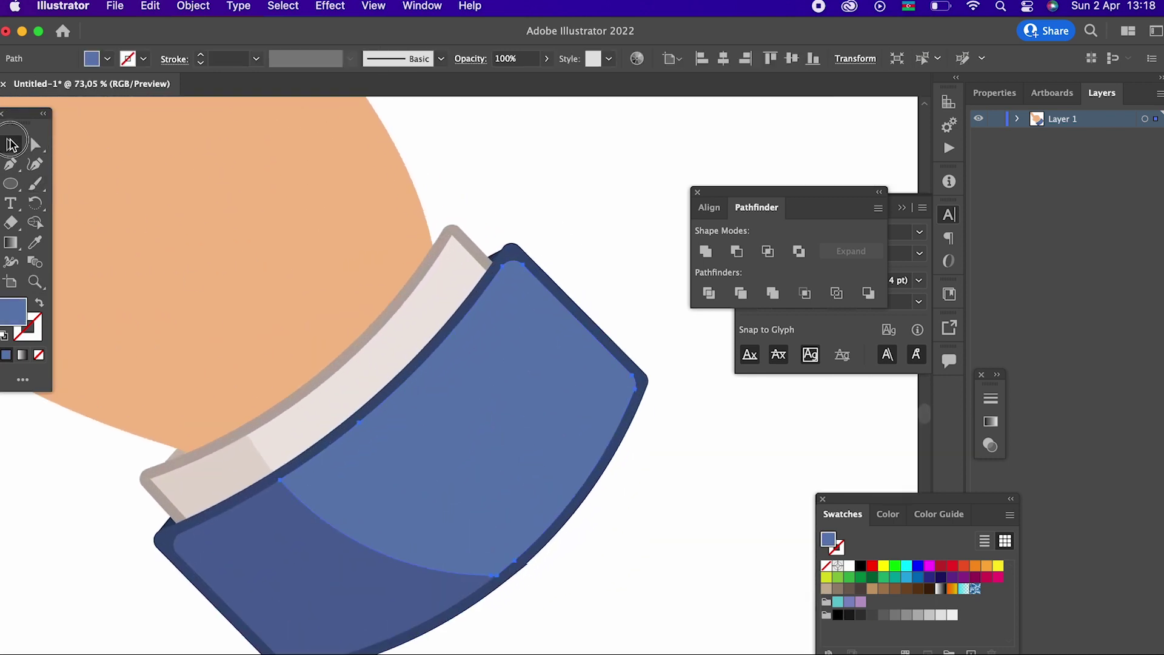
{"action": "left_click", "coordinate": [429, 219]}
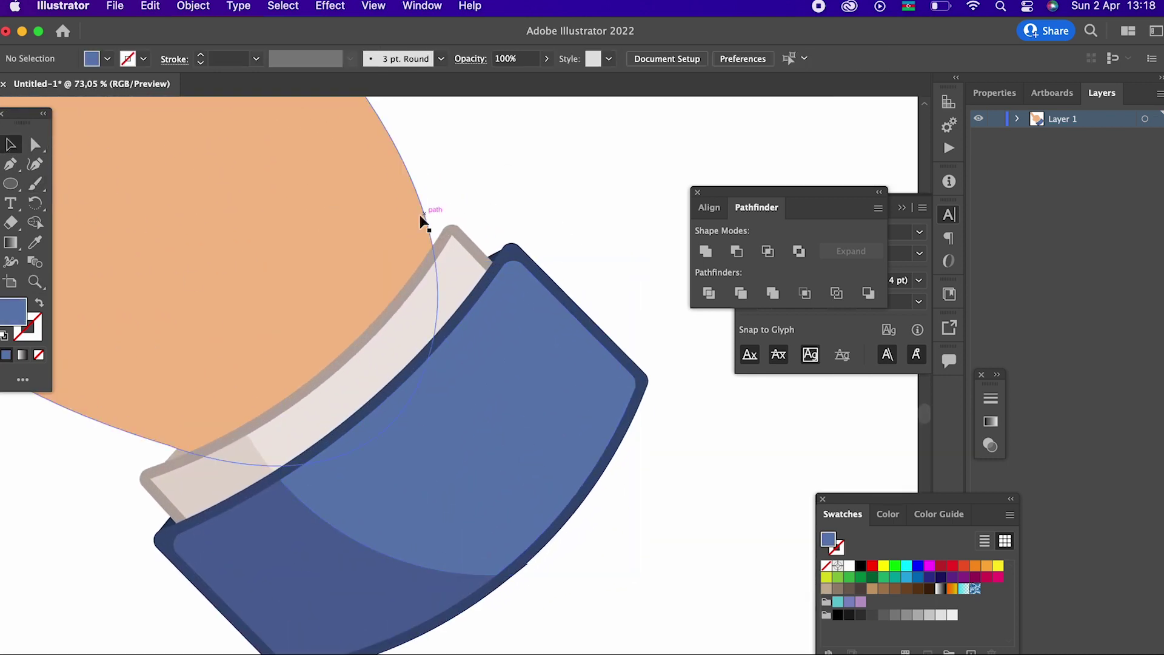
{"action": "left_click", "coordinate": [167, 451]}
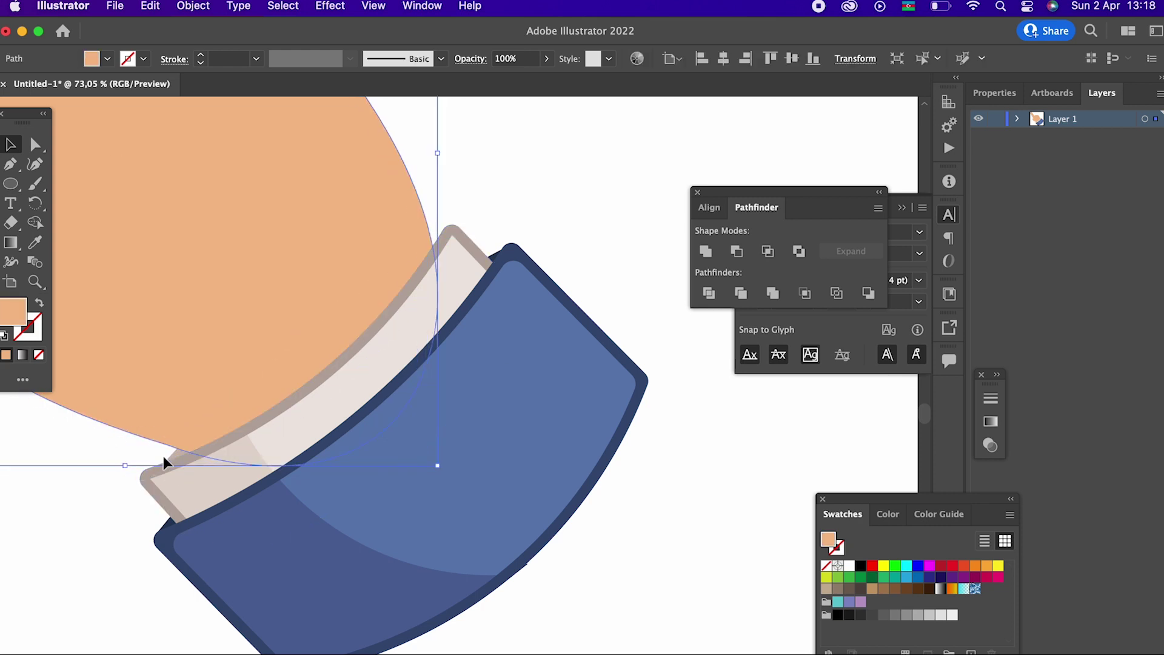
{"action": "left_click", "coordinate": [160, 456]}
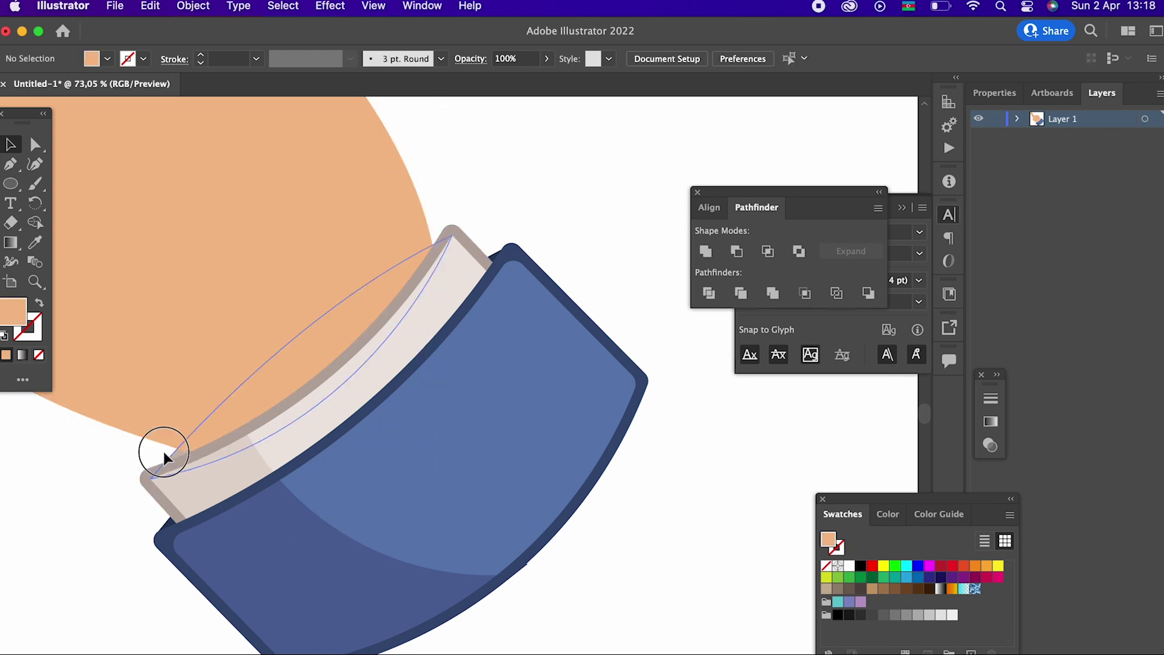
{"action": "left_click", "coordinate": [158, 449]}
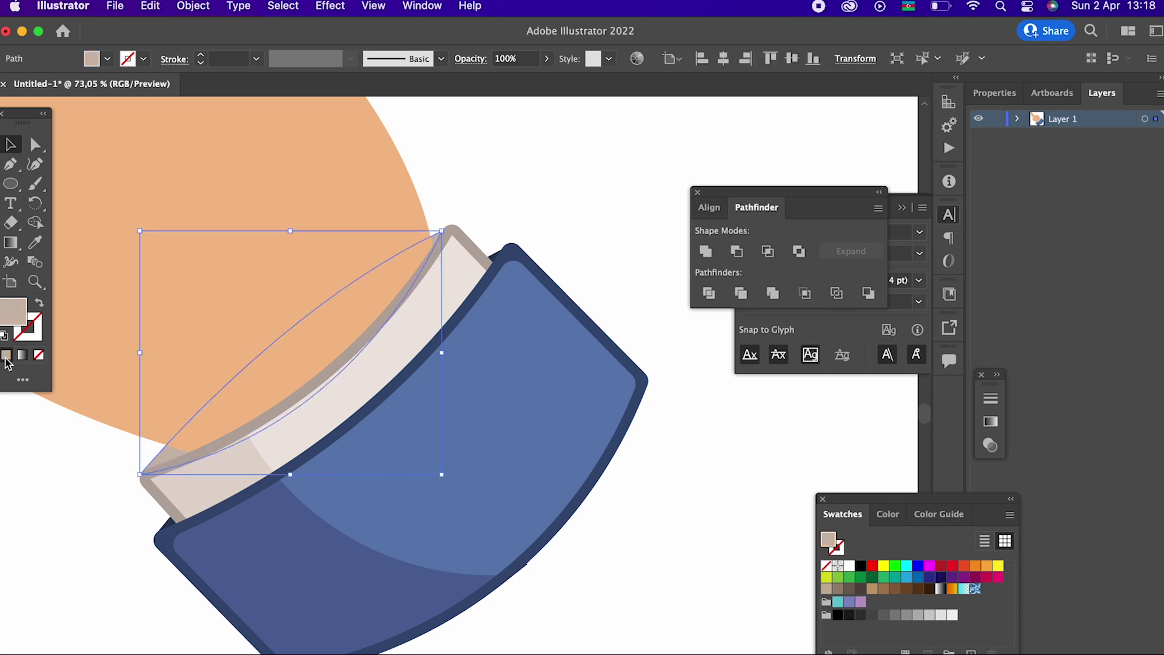
{"action": "double_click", "coordinate": [13, 311]}
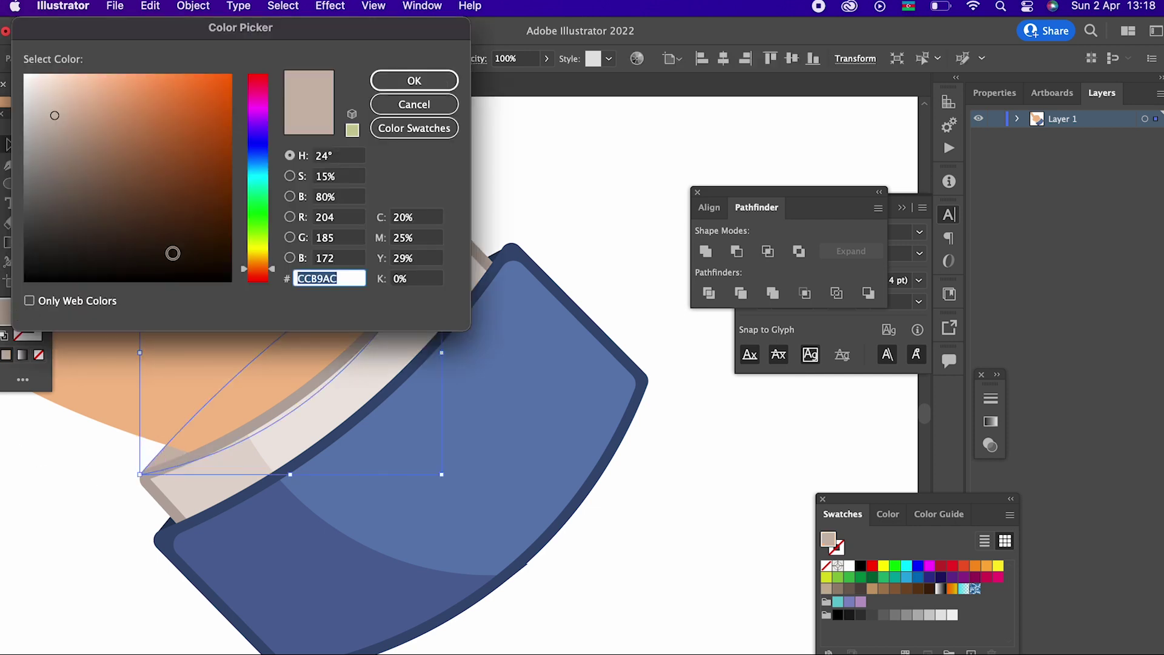
{"action": "left_click", "coordinate": [55, 147]}
{"action": "left_click", "coordinate": [414, 80]}
Step: Reshape the cuff opening with the Curvature tool, moving both ends onto the cuff outline's corners and bulging its upper edge outward
{"action": "left_click_drag", "start_coordinate": [562, 192], "coordinate": [631, 286]}
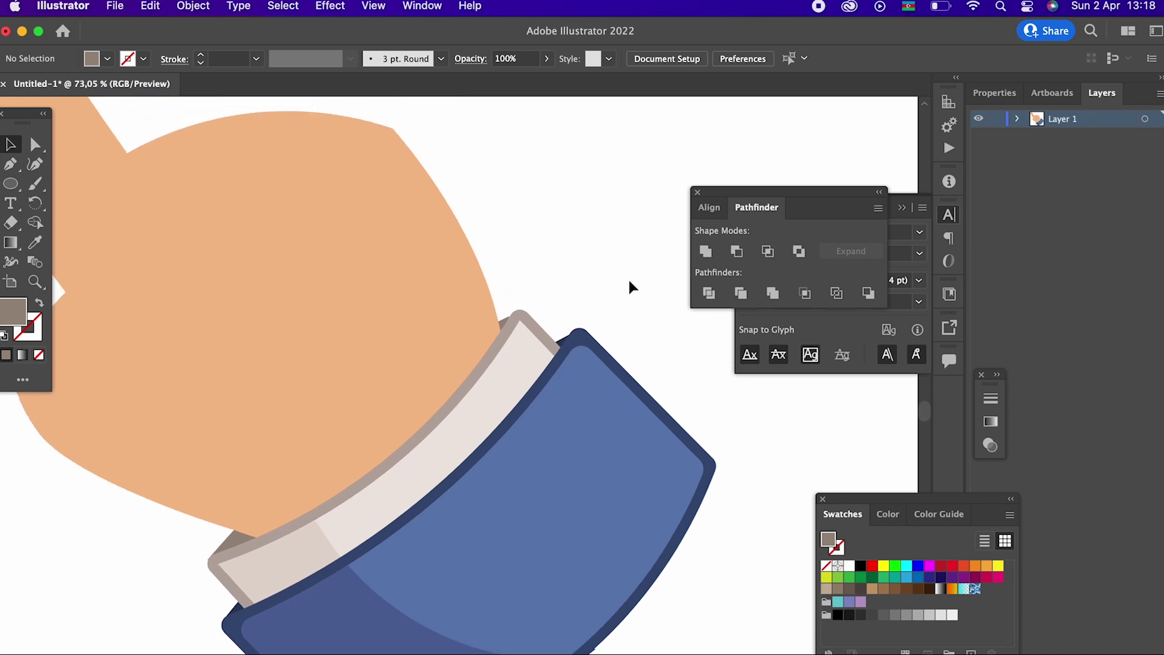
{"action": "scroll", "coordinate": [421, 538], "scroll_direction": "left", "scroll_amount": 3}
{"action": "scroll", "coordinate": [421, 537], "scroll_direction": "up", "scroll_amount": 1}
{"action": "left_click", "coordinate": [273, 564]}
{"action": "left_click_drag", "start_coordinate": [273, 564], "coordinate": [276, 558]}
{"action": "key", "text": "z"}
{"action": "left_click_drag", "start_coordinate": [492, 542], "coordinate": [580, 572]}
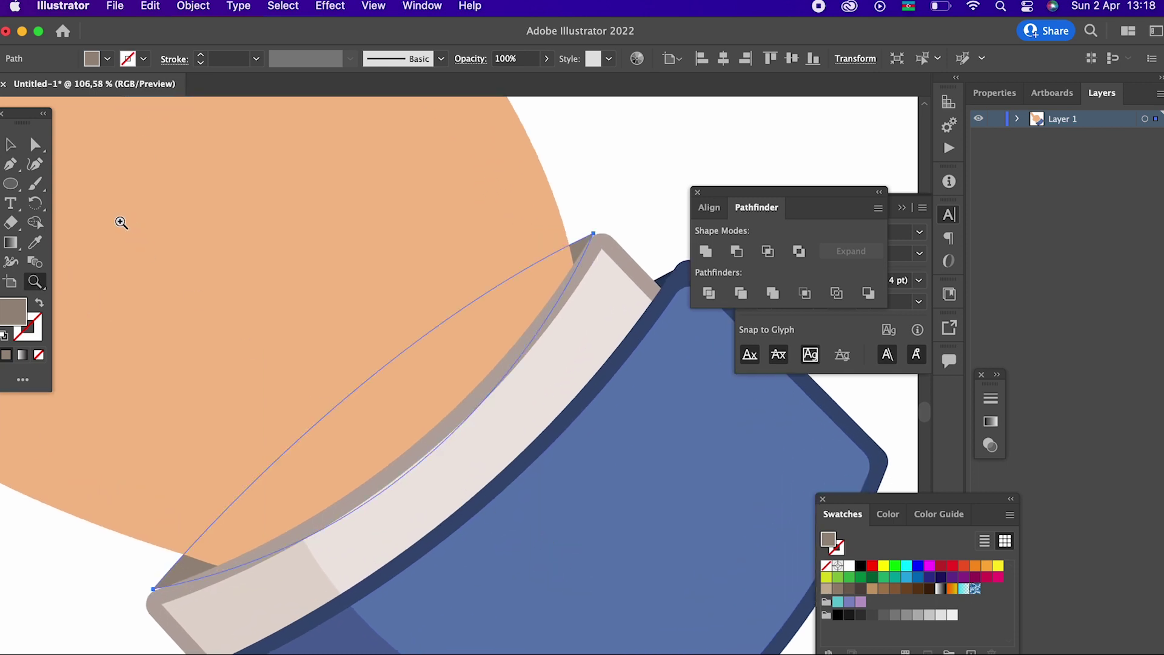
{"action": "left_click", "coordinate": [42, 165]}
{"action": "left_click_drag", "start_coordinate": [594, 234], "coordinate": [603, 234]}
{"action": "left_click_drag", "start_coordinate": [285, 452], "coordinate": [280, 422]}
{"action": "left_click_drag", "start_coordinate": [154, 591], "coordinate": [148, 598]}
{"action": "left_click_drag", "start_coordinate": [372, 567], "coordinate": [313, 461]}
Step: Bulge the upper edge of the navy sleeve opening outward toward the hand with the Curvature tool
{"action": "key", "text": "z"}
{"action": "left_click_drag", "start_coordinate": [401, 361], "coordinate": [233, 451]}
{"action": "left_click_drag", "start_coordinate": [177, 282], "coordinate": [212, 415]}
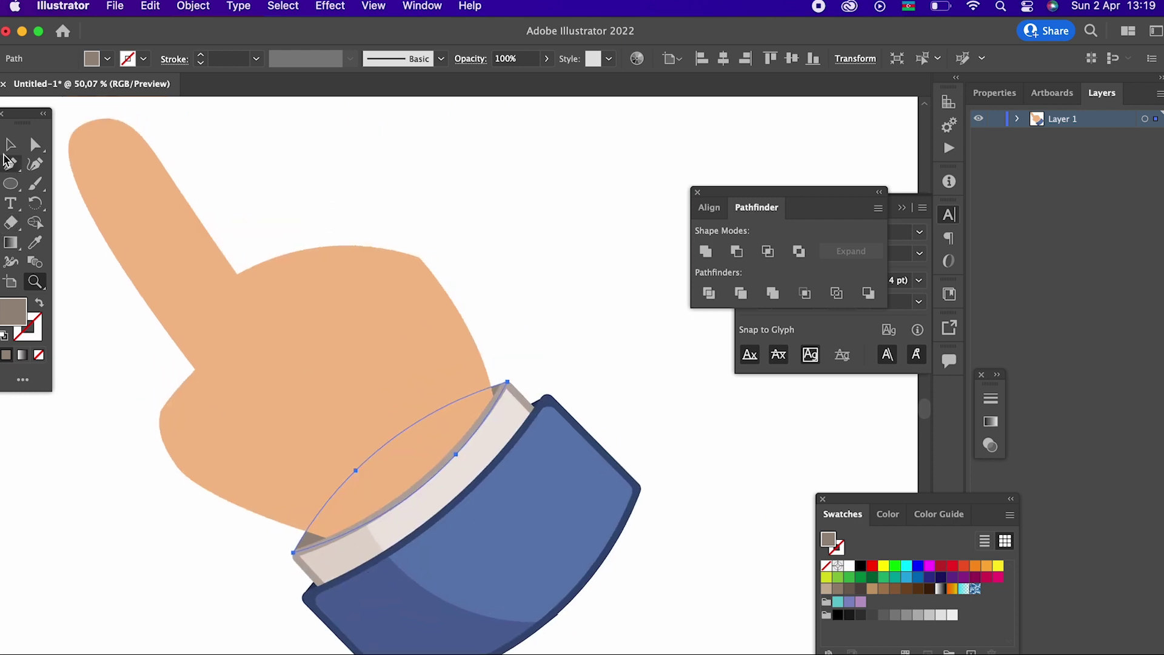
{"action": "left_click", "coordinate": [10, 144]}
{"action": "left_click", "coordinate": [533, 247]}
{"action": "left_click", "coordinate": [533, 404]}
{"action": "key", "text": "z"}
{"action": "left_click_drag", "start_coordinate": [332, 585], "coordinate": [222, 497]}
{"action": "left_click", "coordinate": [11, 145]}
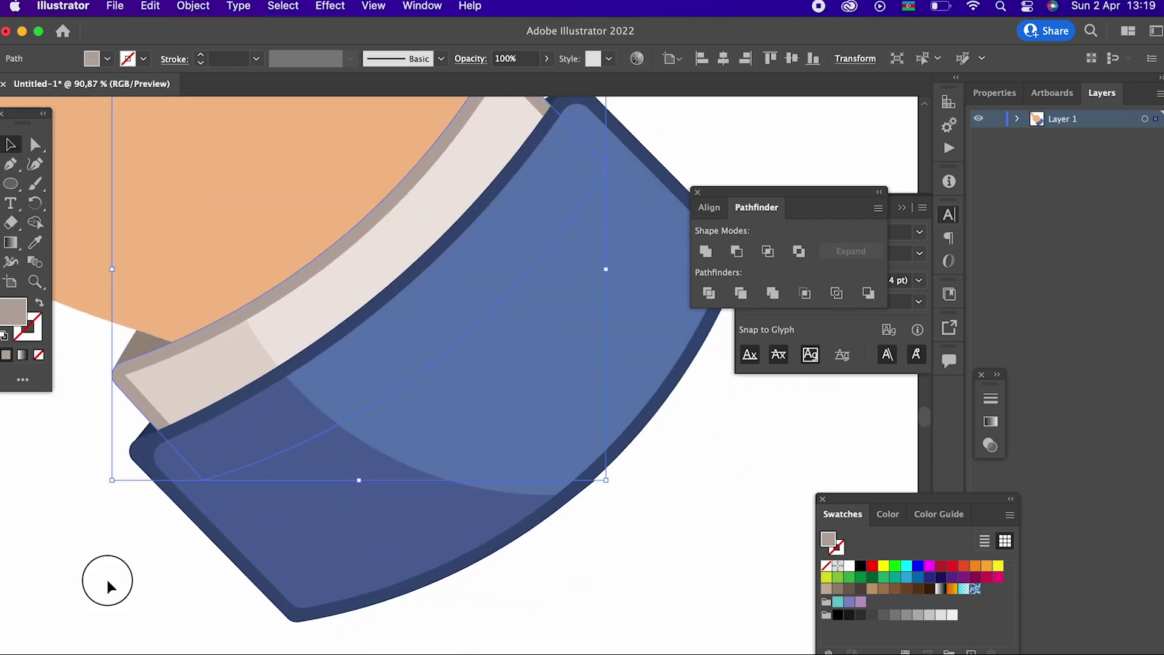
{"action": "left_click", "coordinate": [104, 582]}
{"action": "left_click", "coordinate": [151, 428]}
{"action": "left_click_drag", "start_coordinate": [311, 407], "coordinate": [372, 562]}
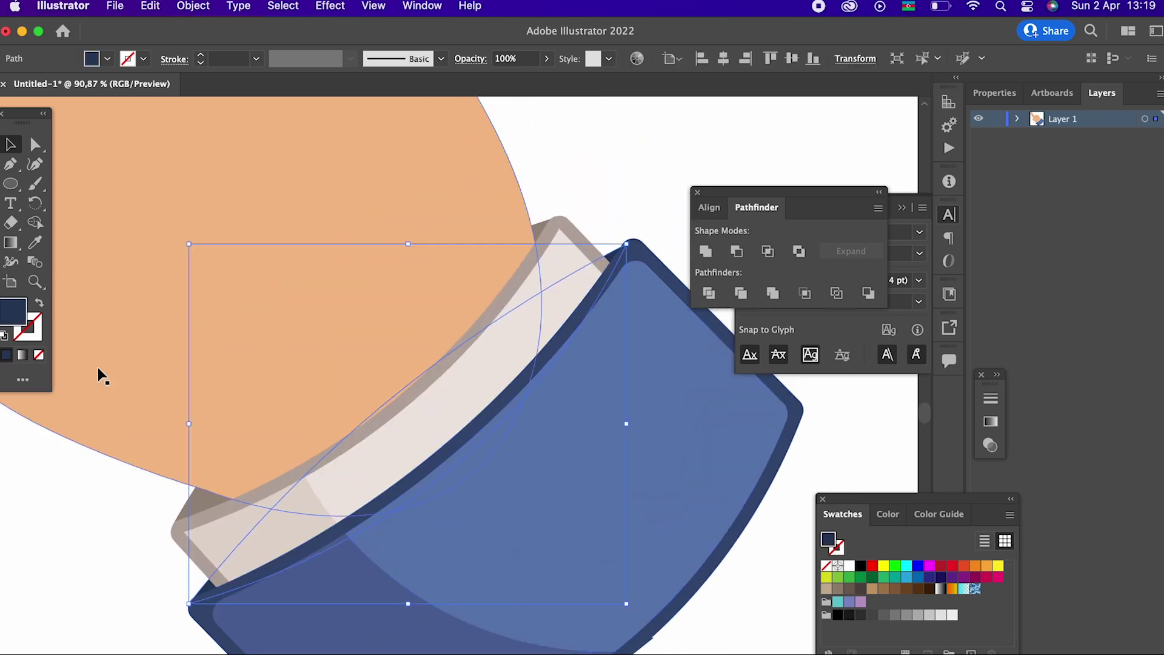
{"action": "left_click", "coordinate": [35, 164]}
{"action": "left_click_drag", "start_coordinate": [344, 437], "coordinate": [335, 416]}
Step: Save the hand's skin-tone fill as a new swatch
{"action": "key", "text": "z"}
{"action": "left_click_drag", "start_coordinate": [478, 314], "coordinate": [171, 263]}
{"action": "left_click", "coordinate": [8, 147]}
{"action": "left_click", "coordinate": [222, 451]}
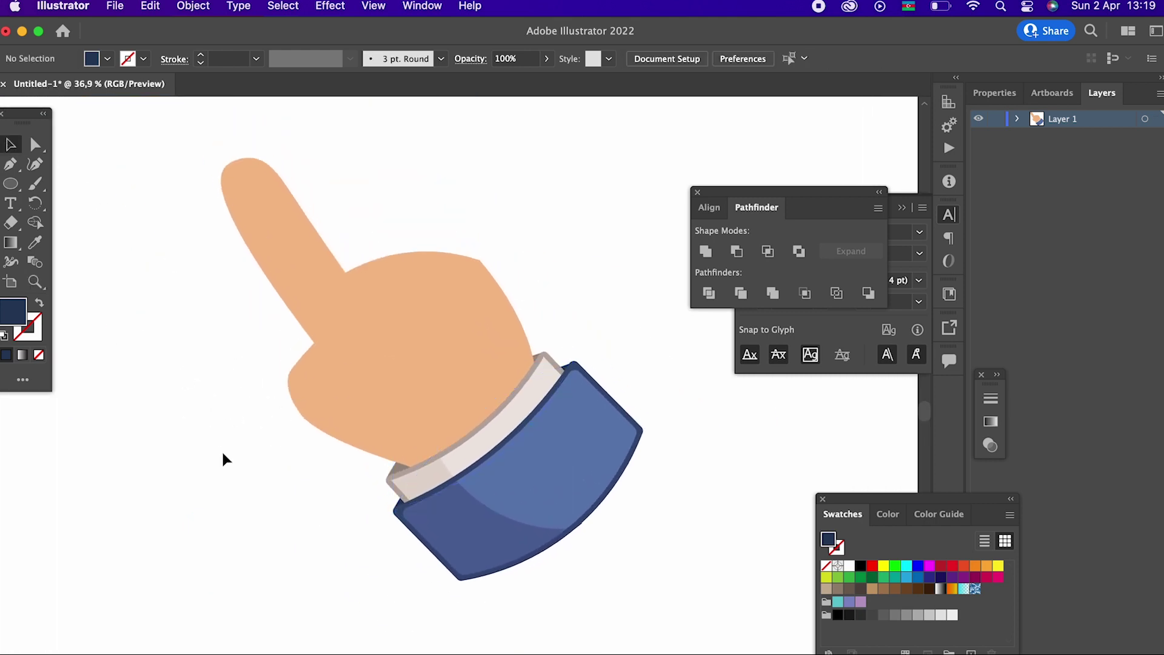
{"action": "key", "text": "z"}
{"action": "left_click_drag", "start_coordinate": [259, 485], "coordinate": [199, 518]}
{"action": "left_click_drag", "start_coordinate": [316, 395], "coordinate": [332, 492]}
{"action": "left_click", "coordinate": [9, 147]}
{"action": "left_click", "coordinate": [246, 321]}
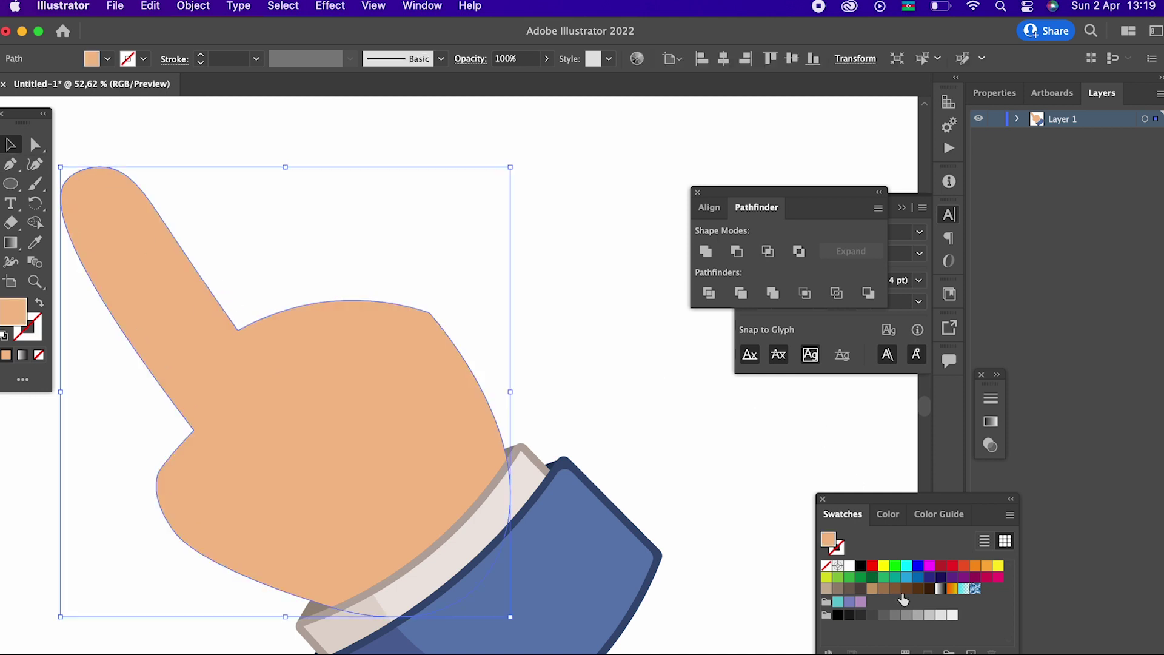
{"action": "left_click", "coordinate": [970, 650]}
{"action": "left_click", "coordinate": [658, 486]}
Step: Change the hand's fill to a darker orange and save it as a second new swatch
{"action": "double_click", "coordinate": [13, 312]}
{"action": "left_click", "coordinate": [138, 94]}
{"action": "left_click", "coordinate": [415, 80]}
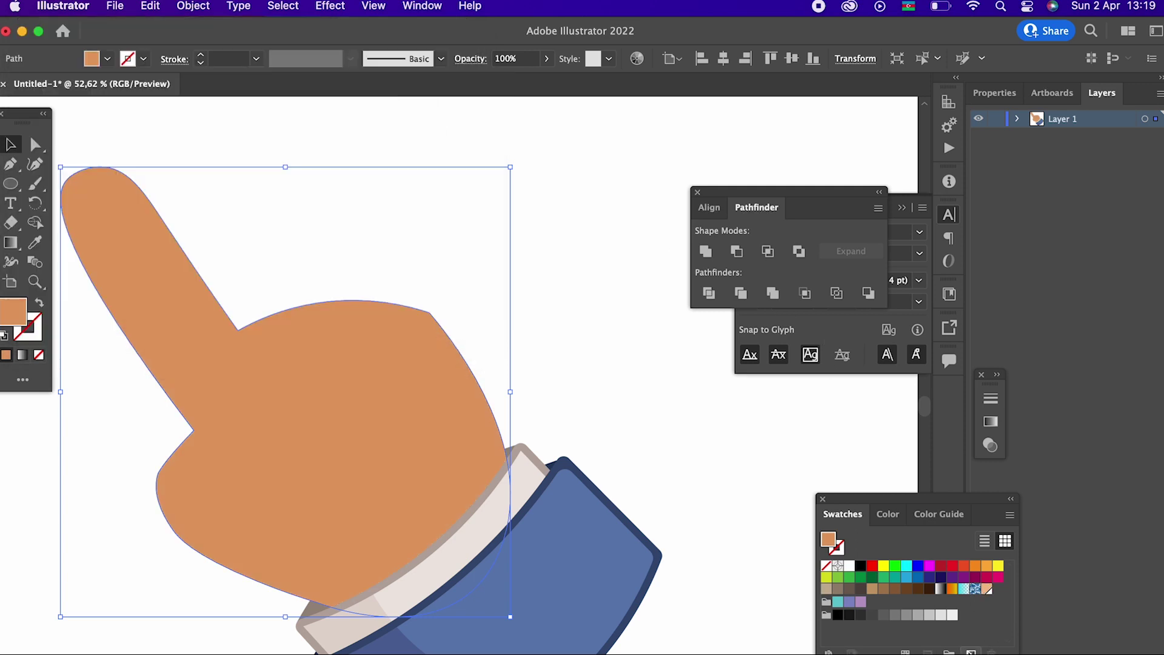
{"action": "left_click", "coordinate": [970, 650]}
{"action": "key", "text": "Return"}
Step: Apply a linear gradient to the hand from the fingertip past the wrist and give its end stop the darker orange swatch
{"action": "left_click", "coordinate": [11, 243]}
{"action": "mouse_move", "coordinate": [121, 213]}
{"action": "left_mouse_down"}
{"action": "mouse_move", "coordinate": [416, 545]}
{"action": "mouse_move", "coordinate": [469, 633]}
{"action": "left_mouse_up"}
{"action": "left_click", "coordinate": [470, 633]}
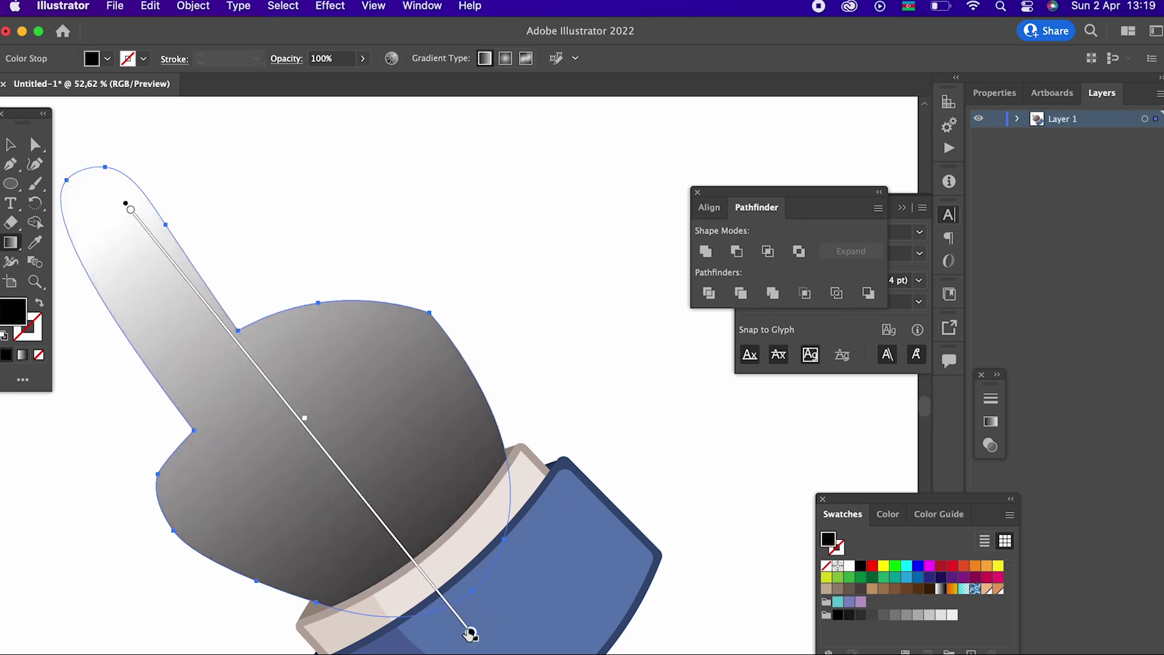
{"action": "double_click", "coordinate": [471, 633]}
{"action": "left_click", "coordinate": [261, 503]}
{"action": "left_click", "coordinate": [385, 490]}
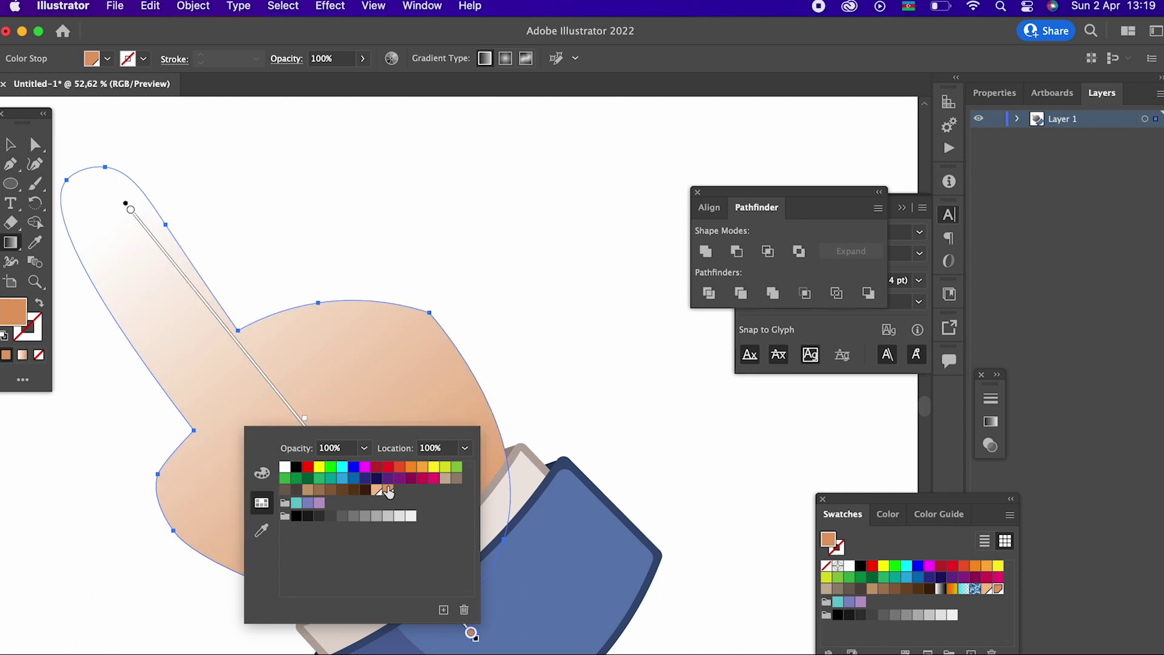
Step: Set the gradient's fingertip stop to the light skin-tone swatch
{"action": "left_click", "coordinate": [331, 377]}
{"action": "left_click", "coordinate": [132, 210]}
{"action": "double_click", "coordinate": [131, 210]}
{"action": "left_click", "coordinate": [128, 284]}
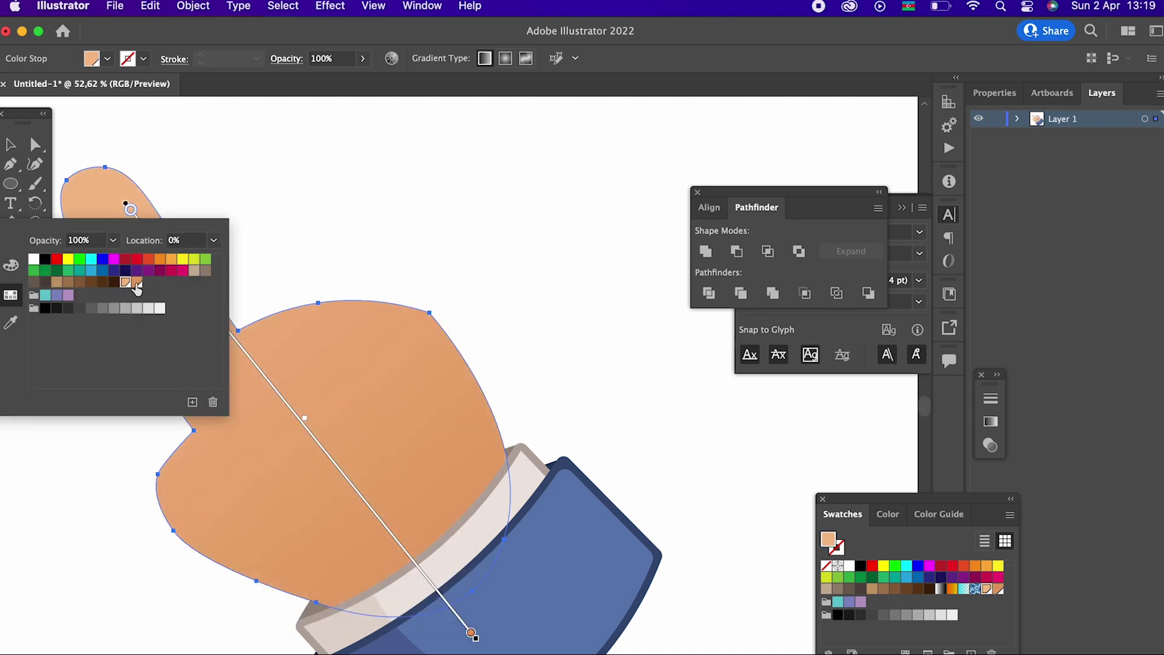
{"action": "key", "text": "Escape"}
{"action": "key", "text": "s"}
{"action": "left_click_drag", "start_coordinate": [384, 264], "coordinate": [284, 314]}
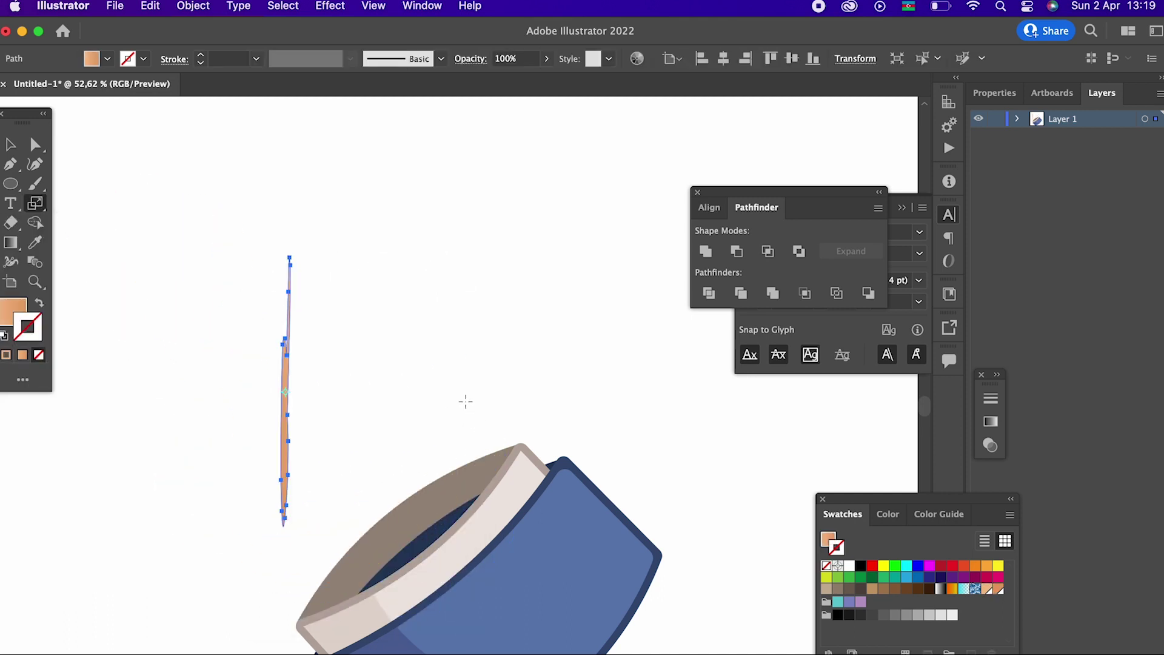
{"action": "key", "text": "super+z"}
Step: Adjust the hand's linear gradient so the finger stays light and the darker tone falls toward the wrist, and deselect the hand
{"action": "key", "text": "z"}
{"action": "left_click_drag", "start_coordinate": [435, 310], "coordinate": [357, 382]}
{"action": "scroll", "coordinate": [356, 382], "scroll_direction": "down", "scroll_amount": 2}
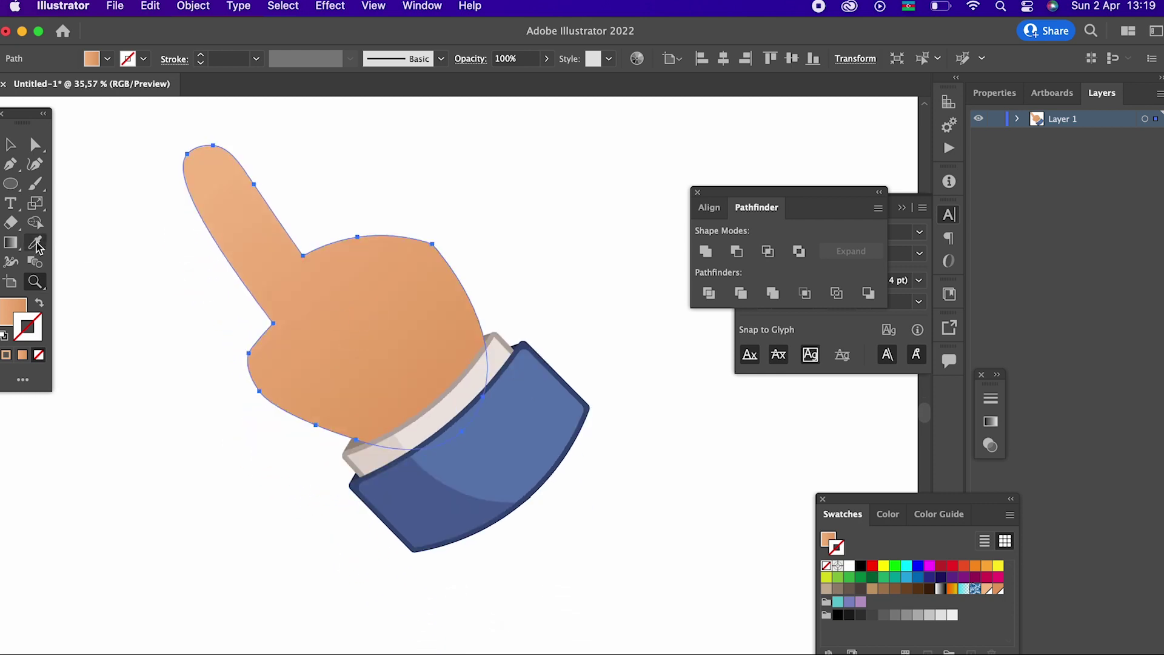
{"action": "left_click", "coordinate": [14, 242]}
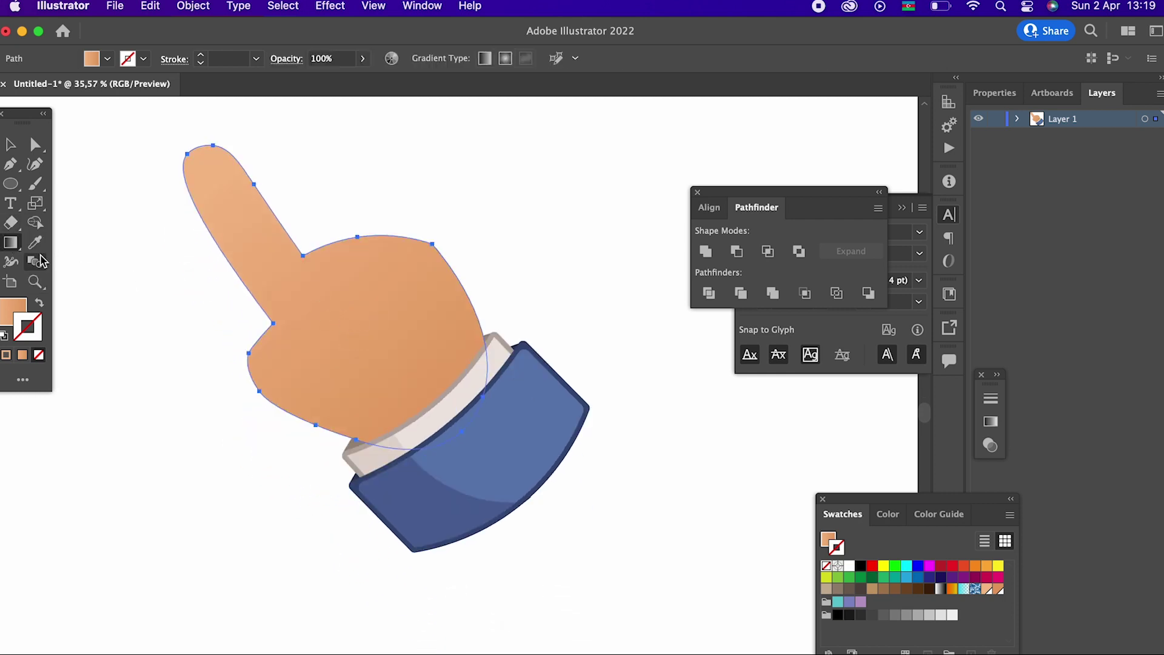
{"action": "left_click", "coordinate": [9, 144]}
{"action": "left_click", "coordinate": [13, 243]}
{"action": "key", "text": "v"}
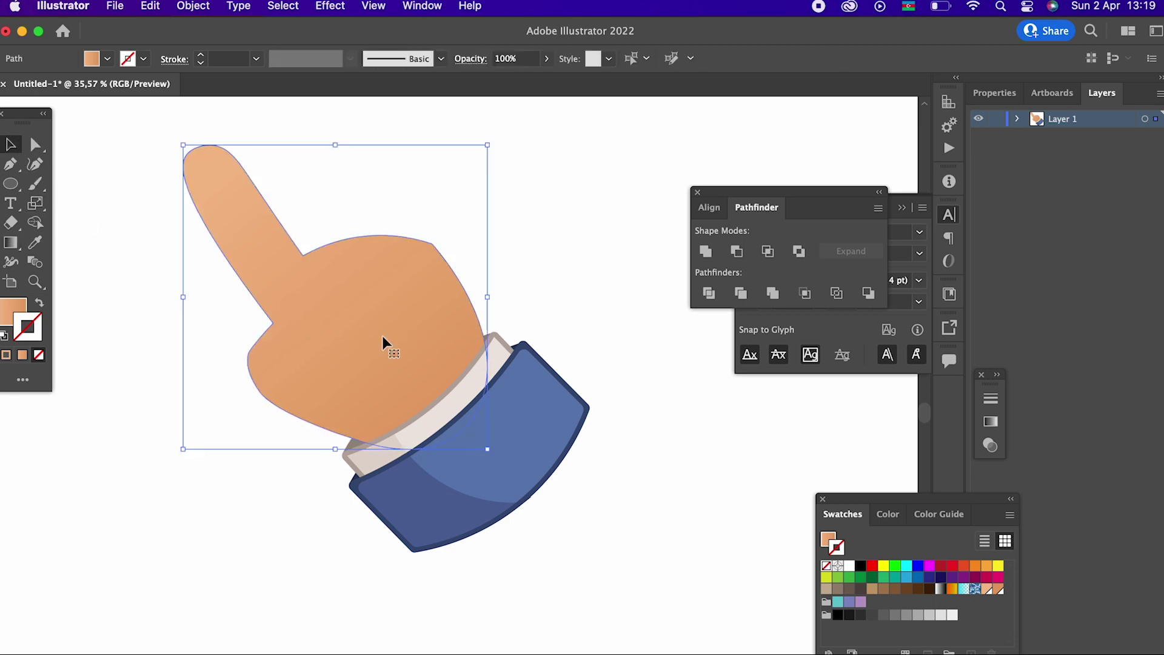
{"action": "left_click", "coordinate": [10, 311]}
{"action": "left_click", "coordinate": [11, 242]}
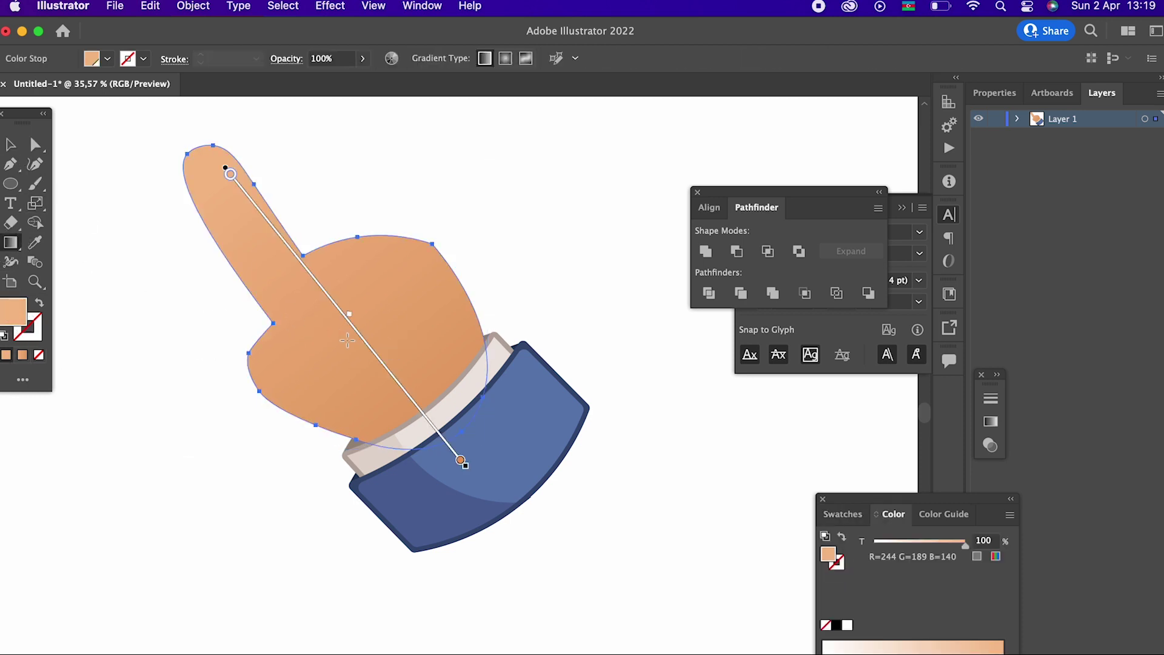
{"action": "left_click_drag", "start_coordinate": [416, 401], "coordinate": [464, 467]}
{"action": "key", "text": "z"}
{"action": "left_click_drag", "start_coordinate": [479, 304], "coordinate": [478, 509]}
{"action": "left_click_drag", "start_coordinate": [429, 287], "coordinate": [433, 379]}
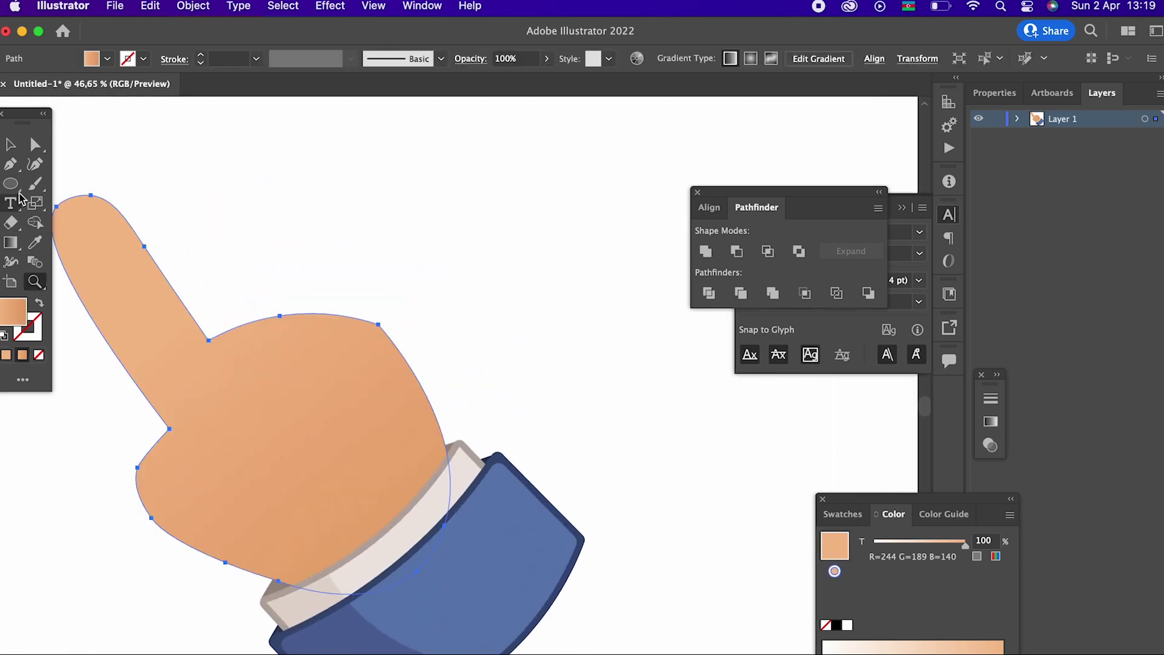
{"action": "left_click", "coordinate": [10, 147]}
{"action": "left_click", "coordinate": [386, 228]}
Step: Draw a large circle with the Ellipse tool over the back of the hand and the sleeve
{"action": "left_click_drag", "start_coordinate": [424, 338], "coordinate": [460, 373]}
{"action": "key", "text": "z"}
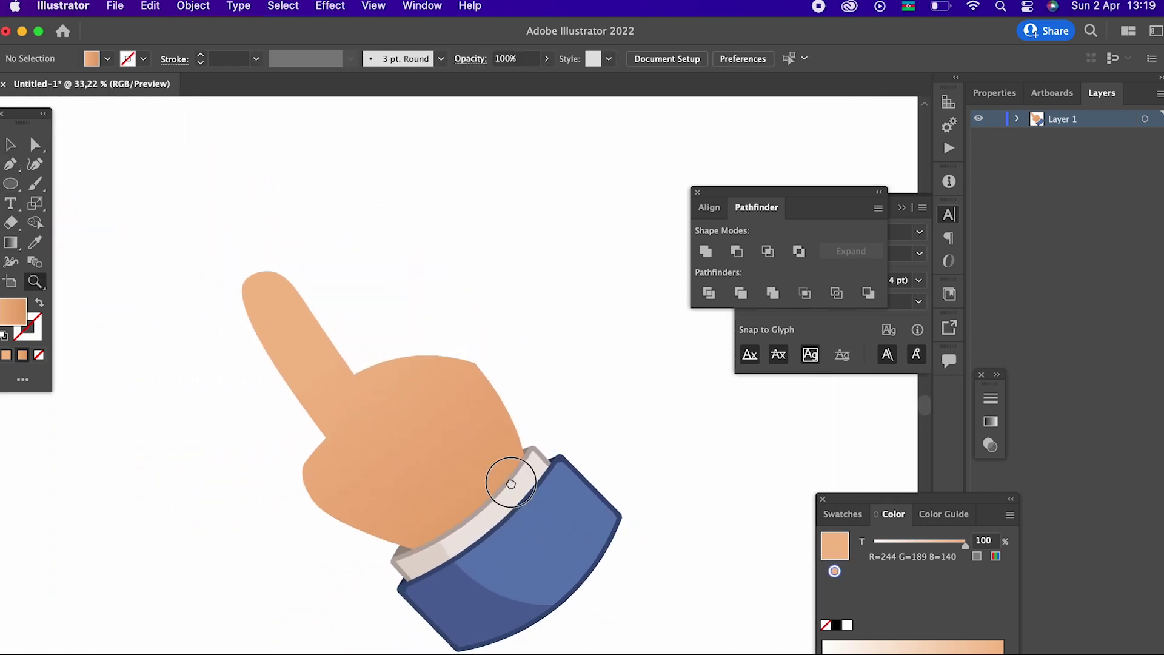
{"action": "left_click_drag", "start_coordinate": [509, 482], "coordinate": [470, 423]}
{"action": "key", "text": "l"}
{"action": "left_click_drag", "start_coordinate": [315, 217], "coordinate": [675, 491]}
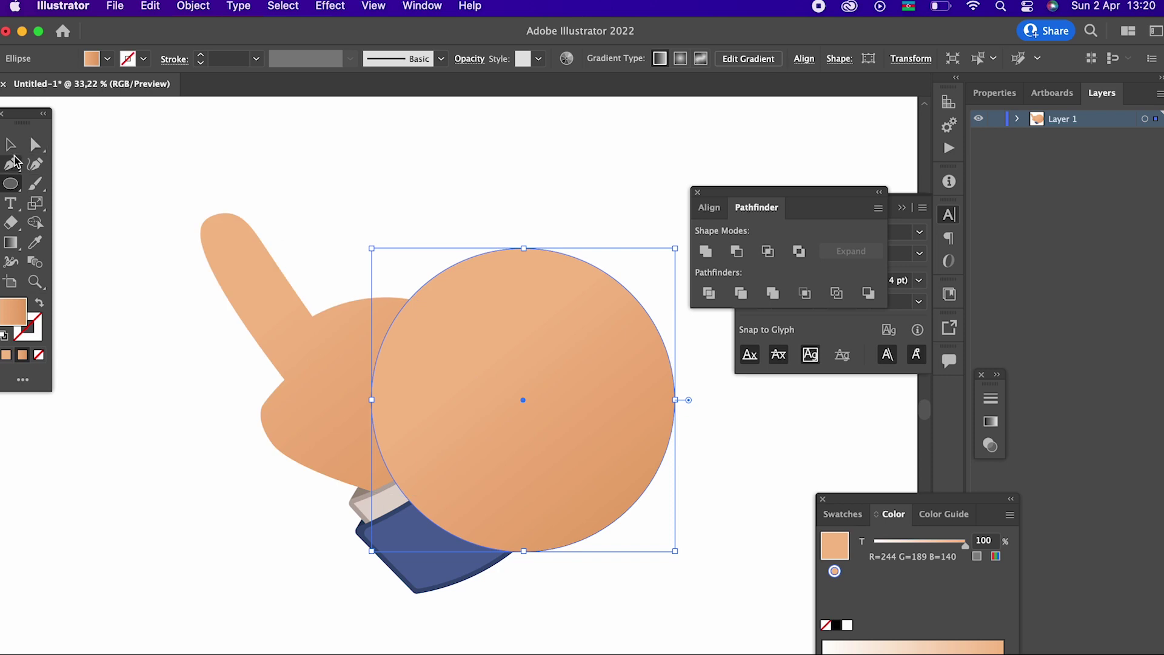
Step: Send the circle, the hand and the brown cuff opening to the back, keeping the circle and hand selected
{"action": "left_click", "coordinate": [11, 145]}
{"action": "left_click", "coordinate": [354, 493], "text": "shift"}
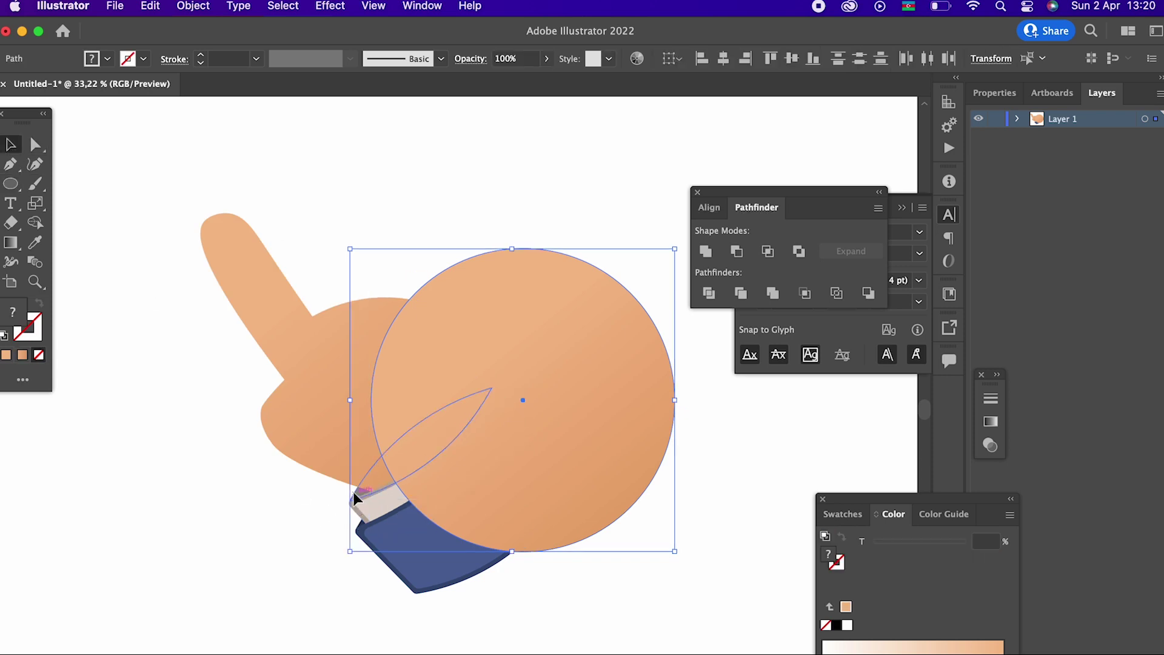
{"action": "left_click", "coordinate": [319, 433], "text": "shift"}
{"action": "left_click", "coordinate": [176, 7]}
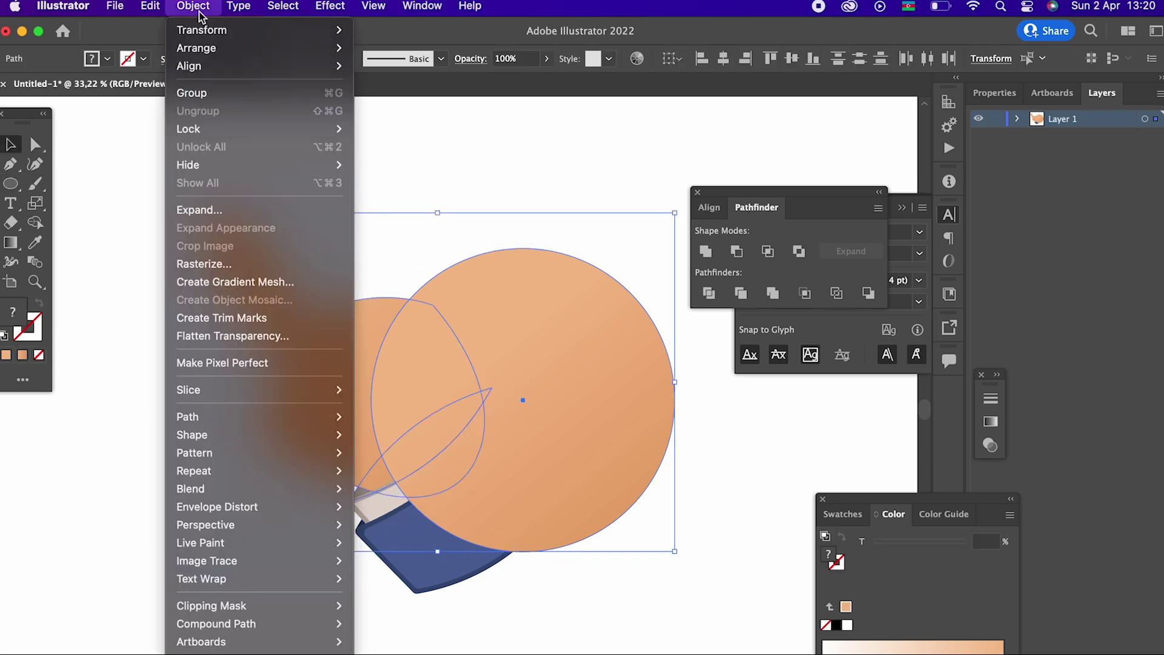
{"action": "mouse_move", "coordinate": [200, 48]}
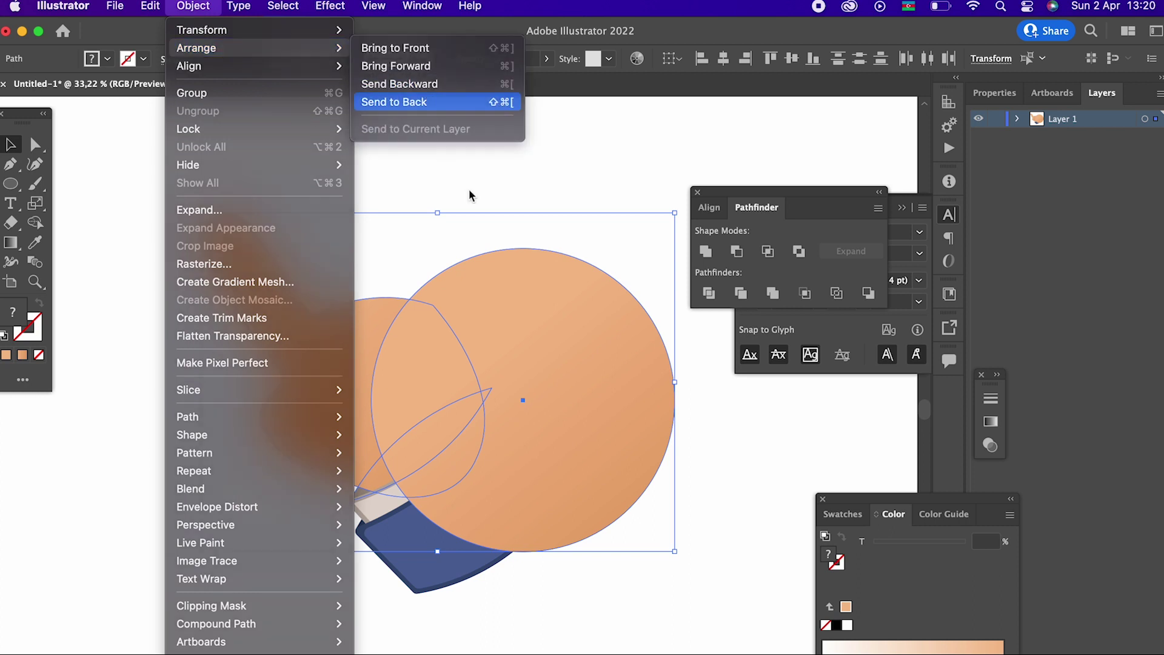
{"action": "left_click", "coordinate": [741, 631]}
{"action": "left_click", "coordinate": [452, 333]}
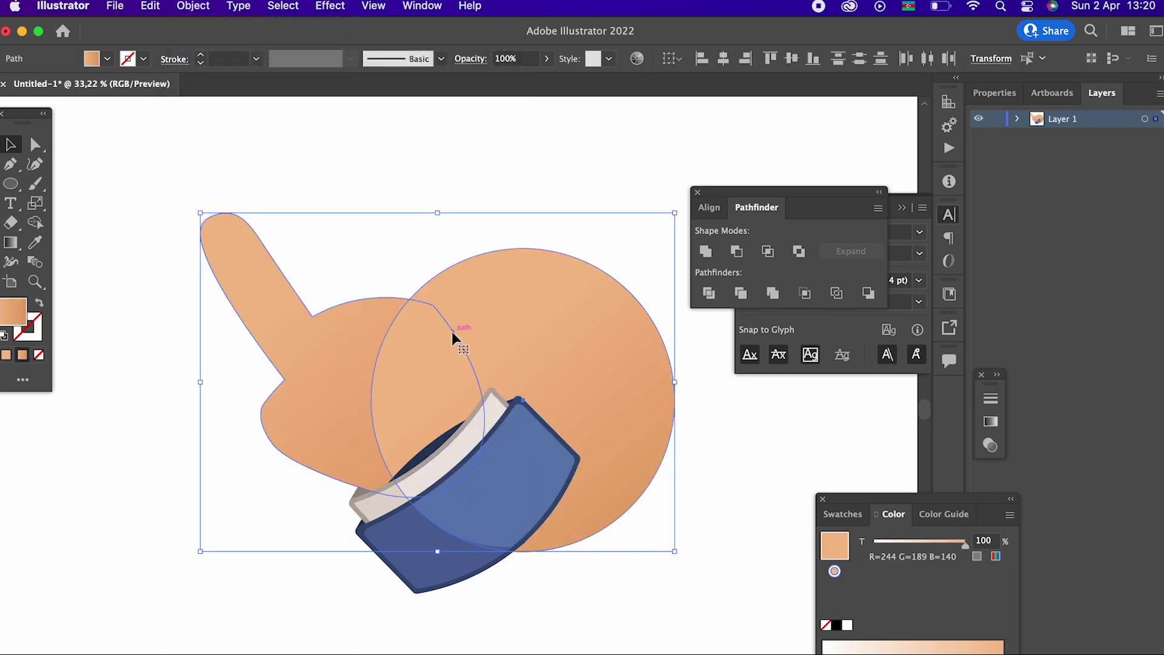
Step: Divide the hand with the circle using Pathfinder, delete the circle part outside the hand, and leave the group's isolation mode
{"action": "left_click", "coordinate": [709, 293]}
{"action": "double_click", "coordinate": [485, 350]}
{"action": "left_click", "coordinate": [541, 300]}
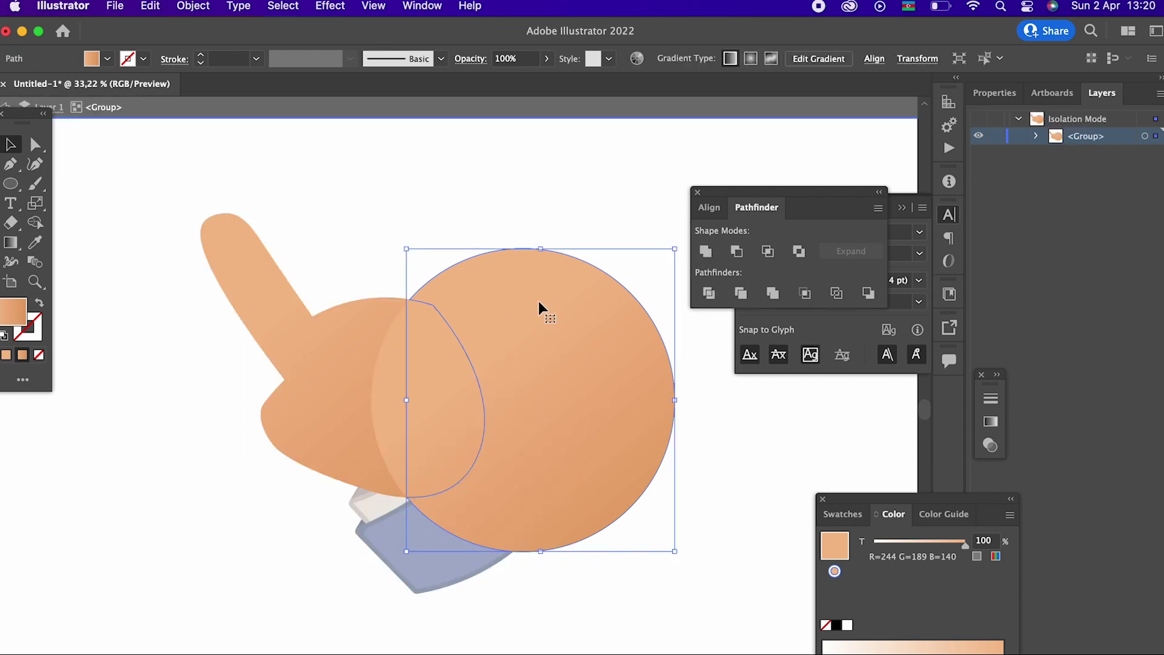
{"action": "key", "text": "Delete"}
{"action": "double_click", "coordinate": [658, 442]}
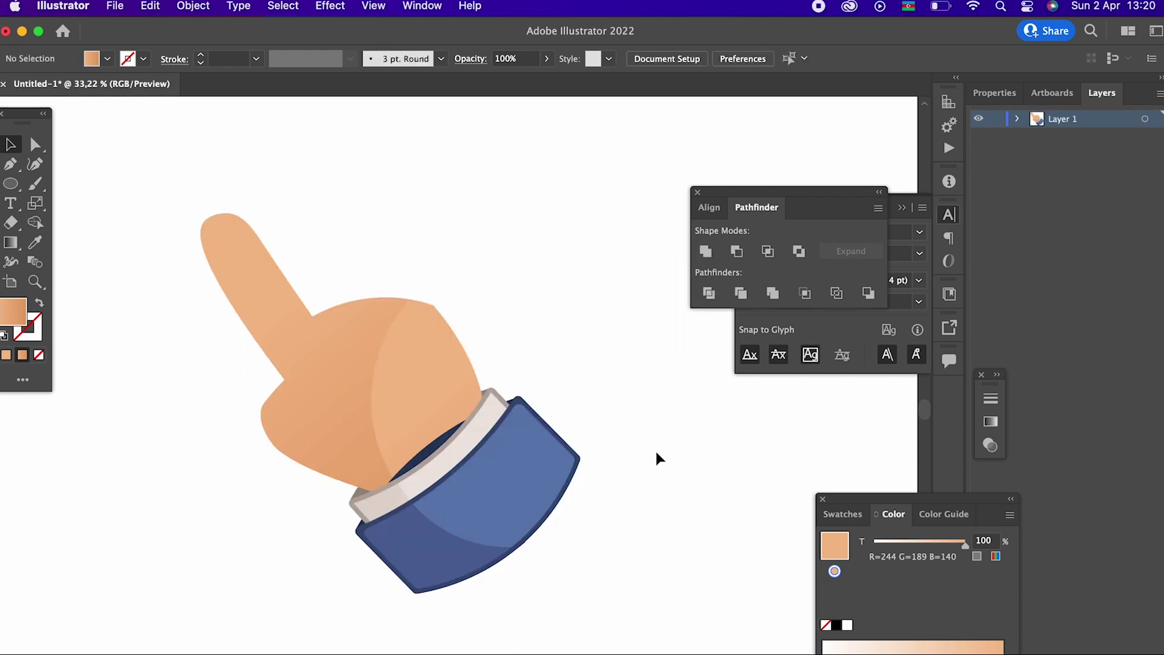
Step: Send the navy sleeve opening to the back, behind the hand, and deselect it
{"action": "left_click", "coordinate": [442, 448]}
{"action": "left_click", "coordinate": [194, 7]}
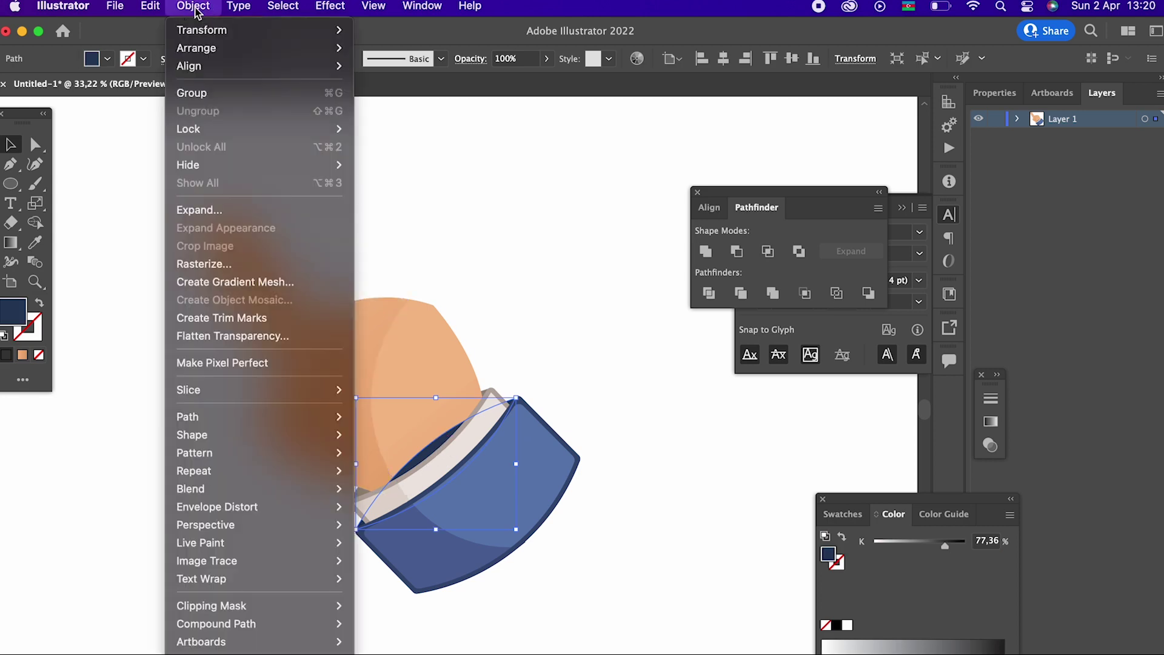
{"action": "left_click", "coordinate": [400, 103]}
{"action": "key", "text": "super+shift+a"}
Step: Draw a curved, tapering shadow shape with the Pen tool just inside the hand's upper edge, starting at the base of the finger
{"action": "left_click_drag", "start_coordinate": [567, 369], "coordinate": [486, 340]}
{"action": "key", "text": "z"}
{"action": "left_click_drag", "start_coordinate": [485, 340], "coordinate": [450, 447]}
{"action": "left_click_drag", "start_coordinate": [384, 373], "coordinate": [466, 393]}
{"action": "left_click_drag", "start_coordinate": [466, 392], "coordinate": [406, 364]}
{"action": "left_click", "coordinate": [10, 164]}
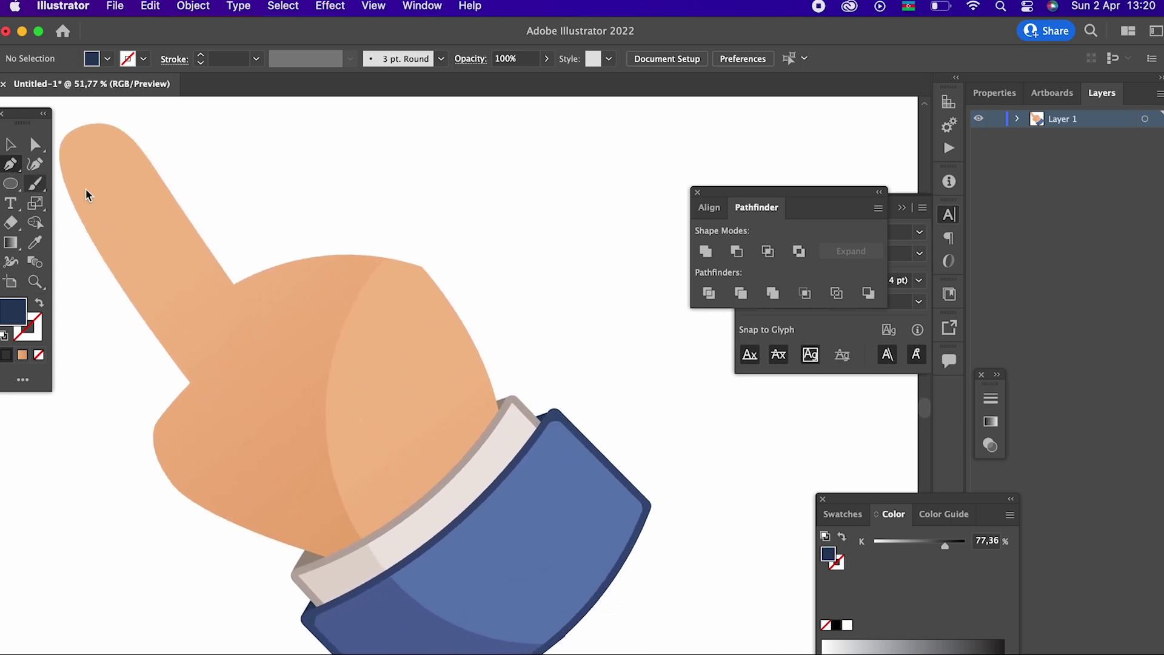
{"action": "left_click", "coordinate": [414, 271]}
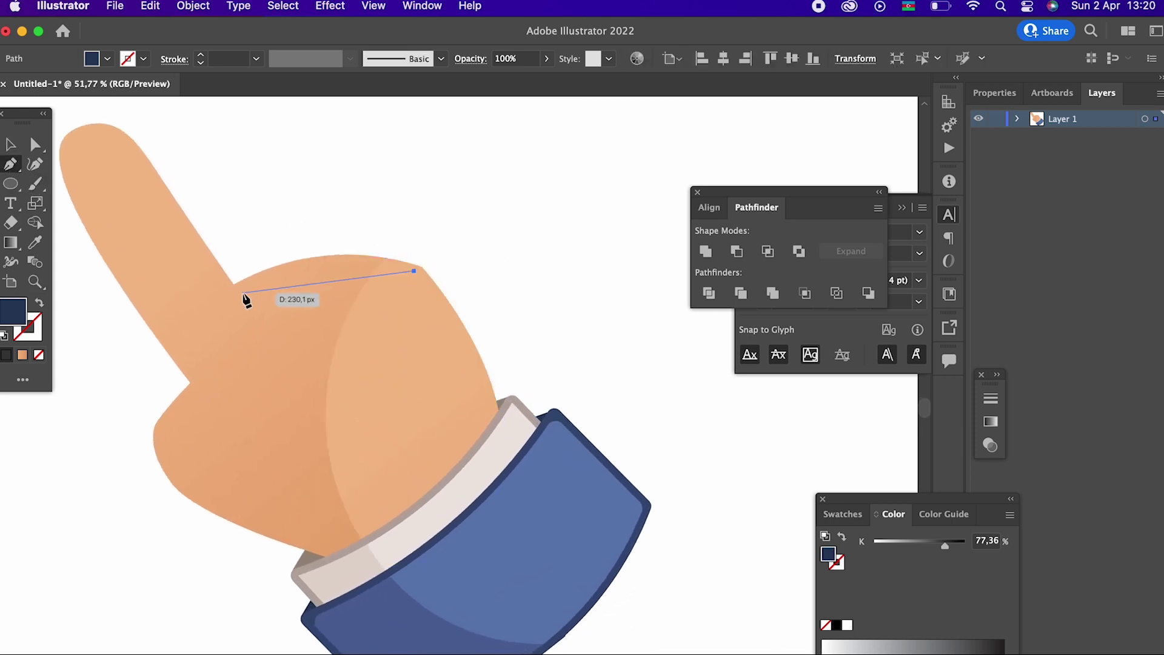
{"action": "left_click_drag", "start_coordinate": [241, 291], "coordinate": [146, 337]}
{"action": "left_click", "coordinate": [241, 291]}
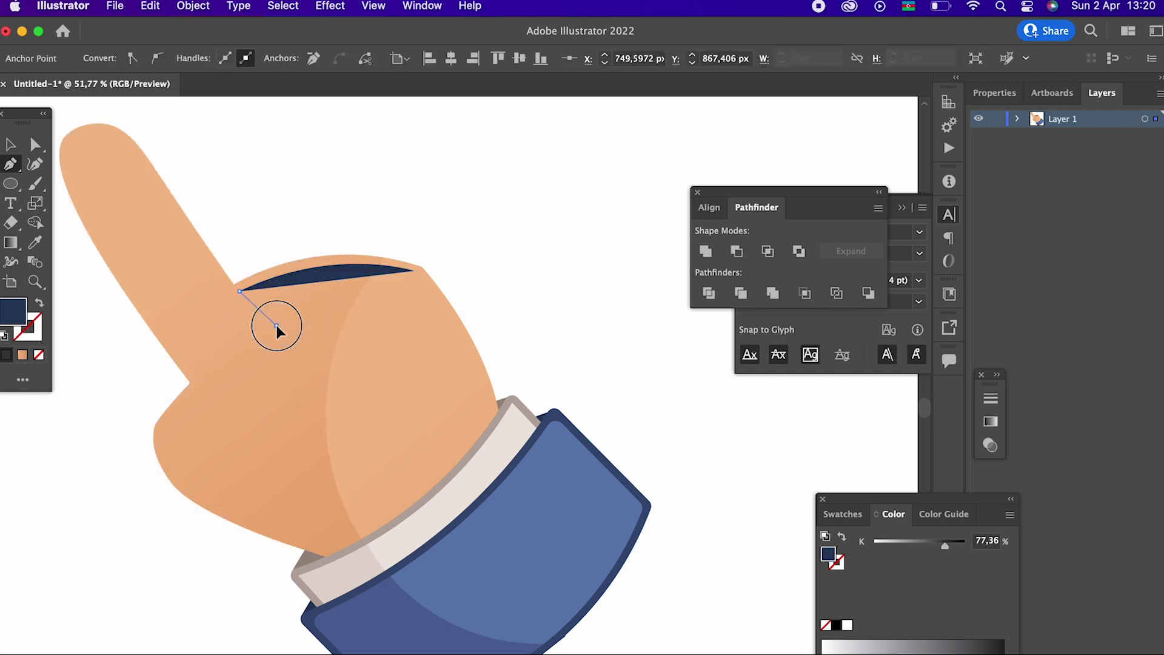
{"action": "left_click", "coordinate": [277, 325]}
{"action": "left_click_drag", "start_coordinate": [559, 293], "coordinate": [361, 373]}
Step: Fill the new shadow shape with the darker orange swatch and deselect it
{"action": "key", "text": "z"}
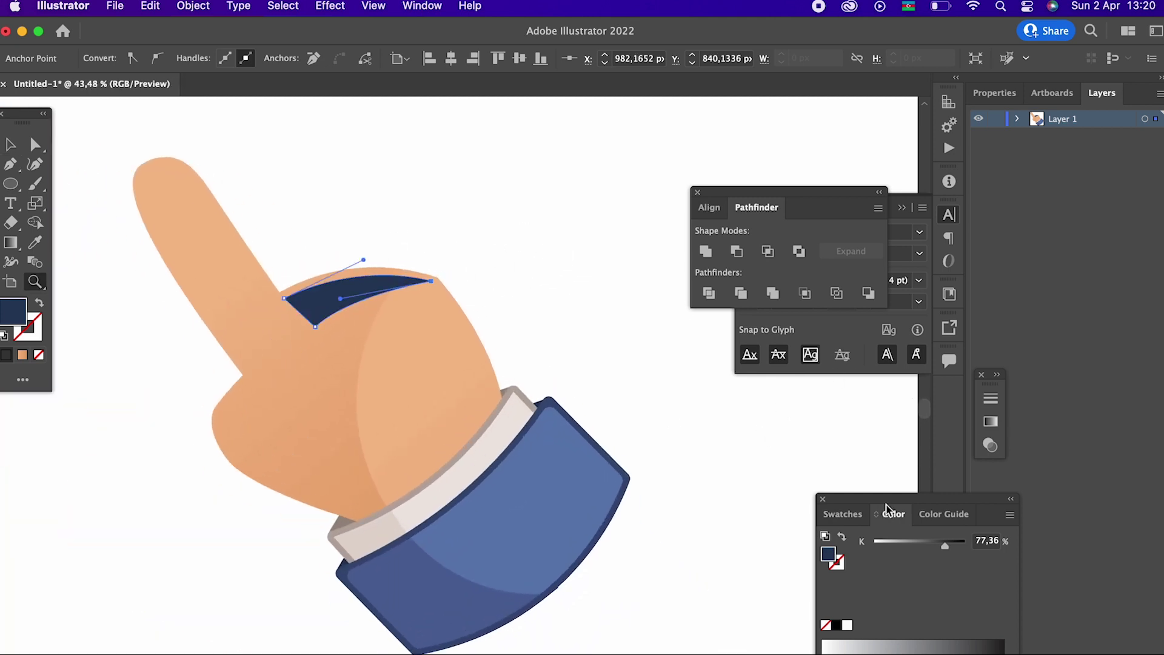
{"action": "left_click", "coordinate": [859, 516]}
{"action": "left_click", "coordinate": [996, 591]}
{"action": "left_click_drag", "start_coordinate": [658, 325], "coordinate": [364, 393]}
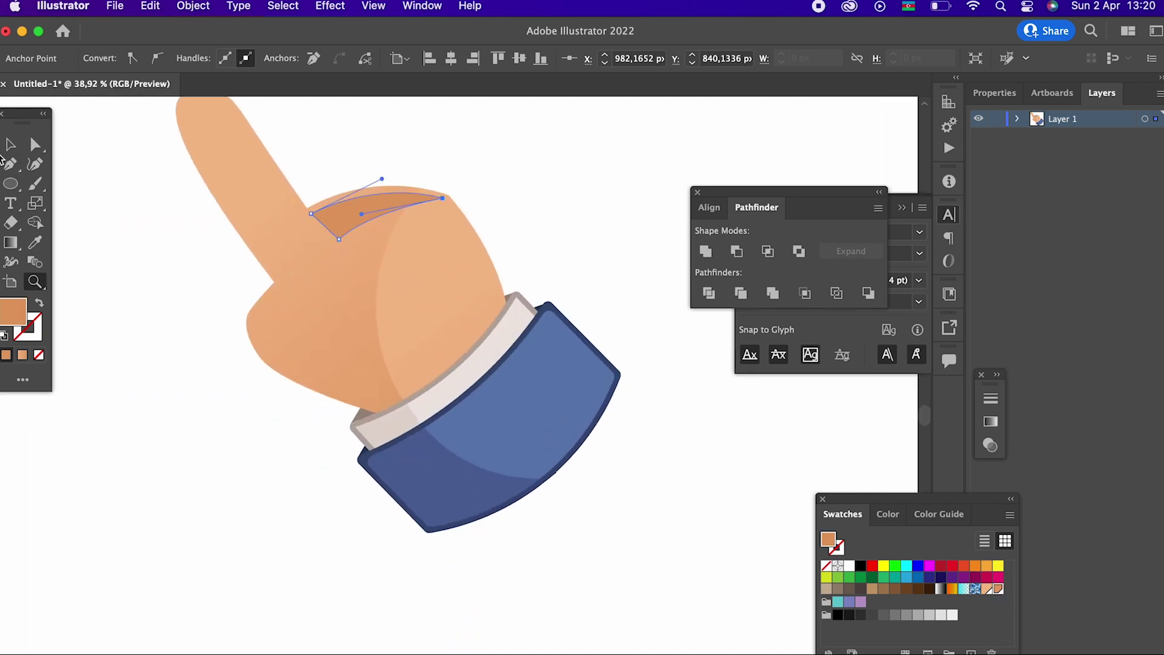
{"action": "left_click", "coordinate": [9, 146]}
{"action": "left_click", "coordinate": [208, 434]}
Step: Draw a small curved shadow shape with the Pen tool inside the lower knuckle, just below the finger's base
{"action": "left_click_drag", "start_coordinate": [257, 430], "coordinate": [343, 584]}
{"action": "key", "text": "z"}
{"action": "left_click_drag", "start_coordinate": [374, 439], "coordinate": [285, 455]}
{"action": "left_click_drag", "start_coordinate": [353, 506], "coordinate": [630, 644]}
{"action": "left_click", "coordinate": [10, 163]}
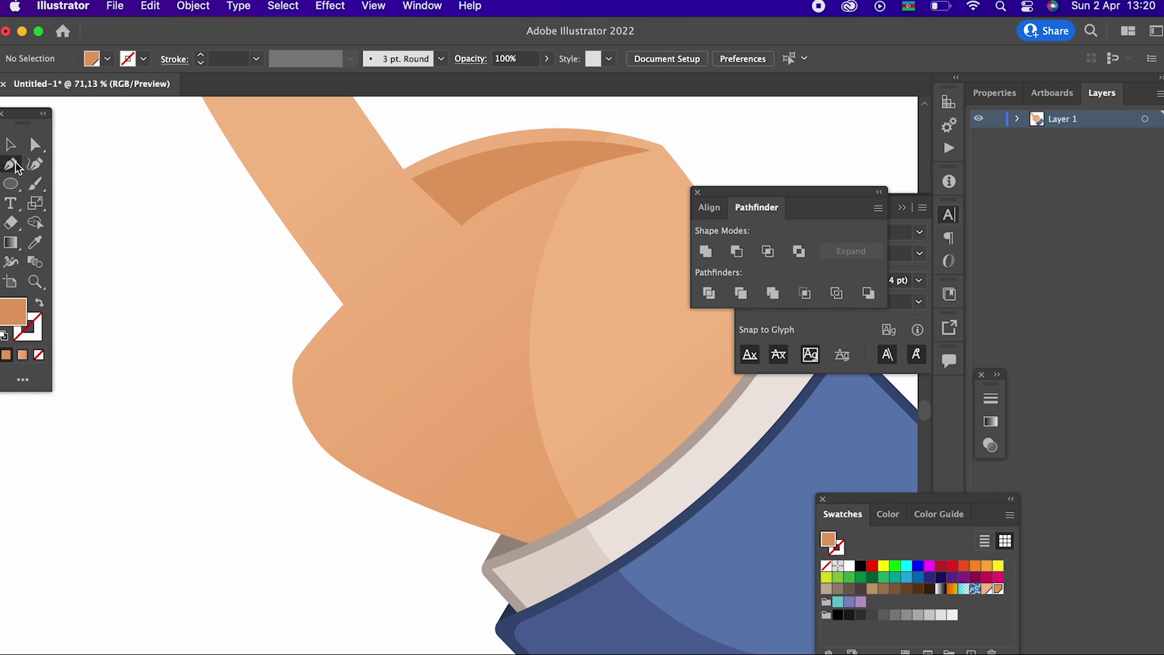
{"action": "left_click", "coordinate": [312, 405]}
{"action": "mouse_move", "coordinate": [351, 316]}
{"action": "left_mouse_down"}
{"action": "mouse_move", "coordinate": [398, 323]}
{"action": "mouse_move", "coordinate": [429, 257]}
{"action": "mouse_move", "coordinate": [416, 291]}
{"action": "mouse_move", "coordinate": [387, 289]}
{"action": "mouse_move", "coordinate": [387, 306]}
{"action": "left_mouse_up"}
{"action": "left_click", "coordinate": [351, 316]}
{"action": "left_click", "coordinate": [378, 339]}
{"action": "left_click", "coordinate": [312, 406]}
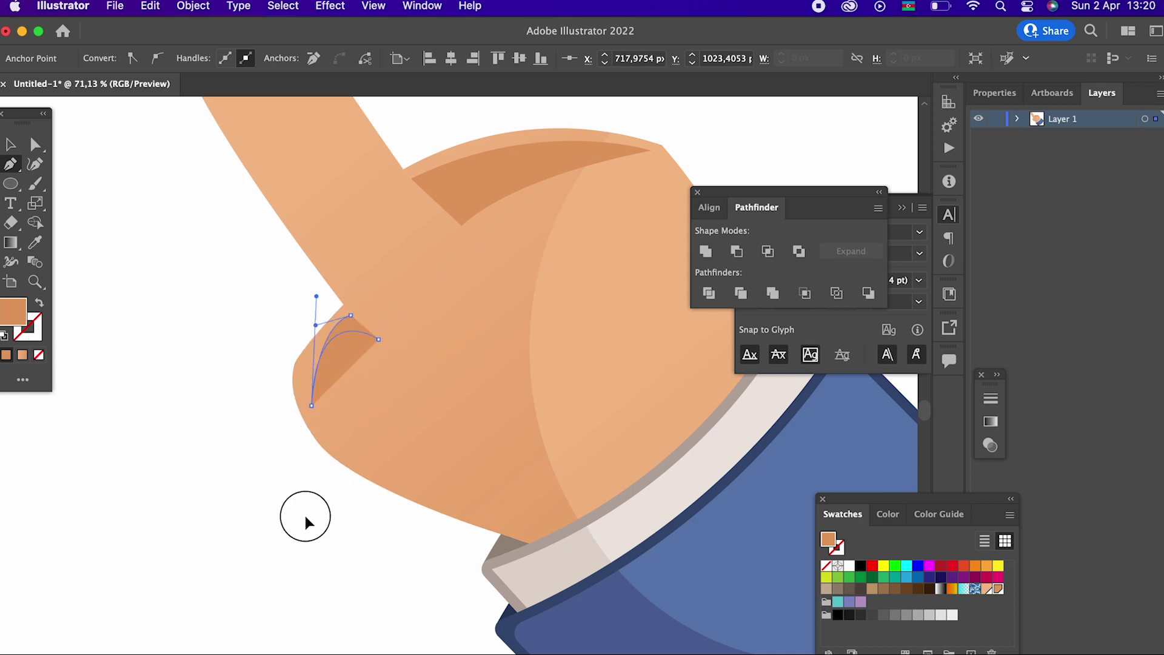
{"action": "left_click_drag", "start_coordinate": [294, 464], "coordinate": [295, 463]}
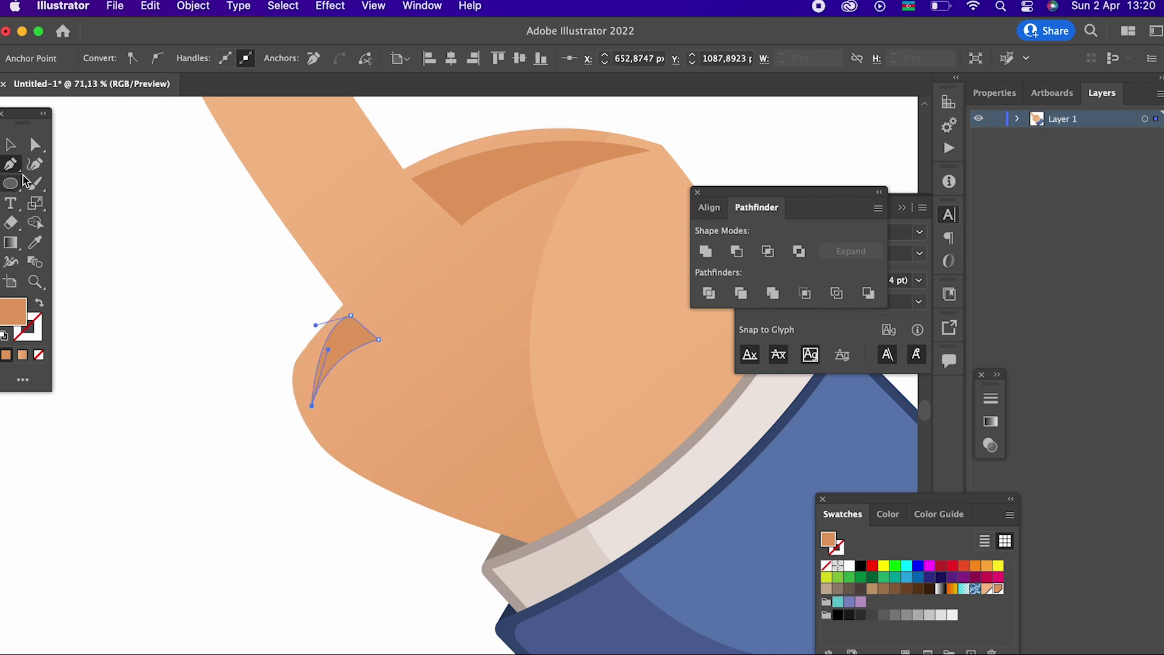
Step: Round the lower knuckle shadow's sides with the Curvature tool and pull its inner corner slightly inward
{"action": "left_click", "coordinate": [34, 164]}
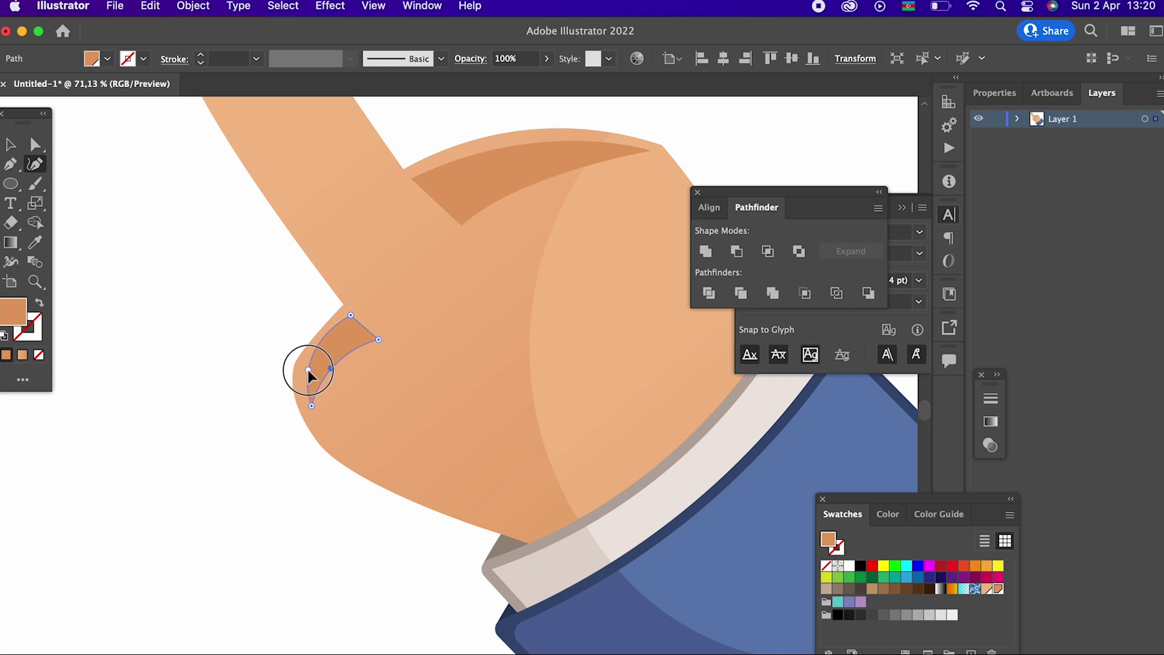
{"action": "key", "text": "z"}
{"action": "left_click_drag", "start_coordinate": [385, 305], "coordinate": [331, 362]}
{"action": "left_click_drag", "start_coordinate": [331, 362], "coordinate": [77, 438]}
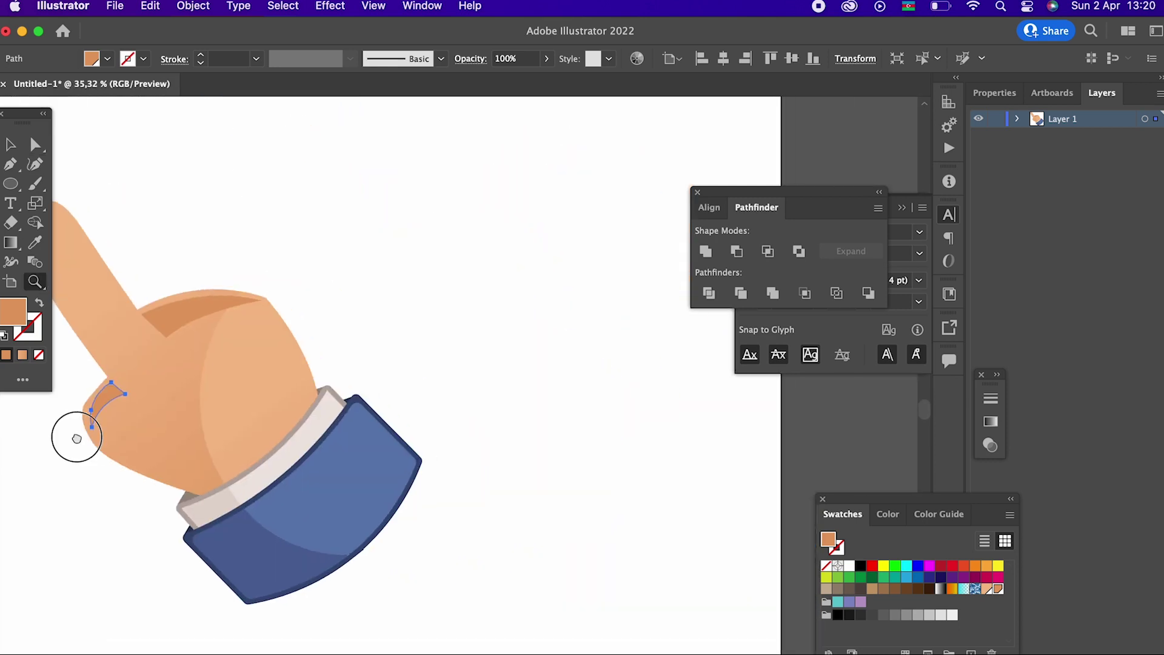
{"action": "left_click_drag", "start_coordinate": [83, 393], "coordinate": [249, 507]}
{"action": "left_click_drag", "start_coordinate": [177, 437], "coordinate": [382, 388]}
{"action": "left_click", "coordinate": [36, 164]}
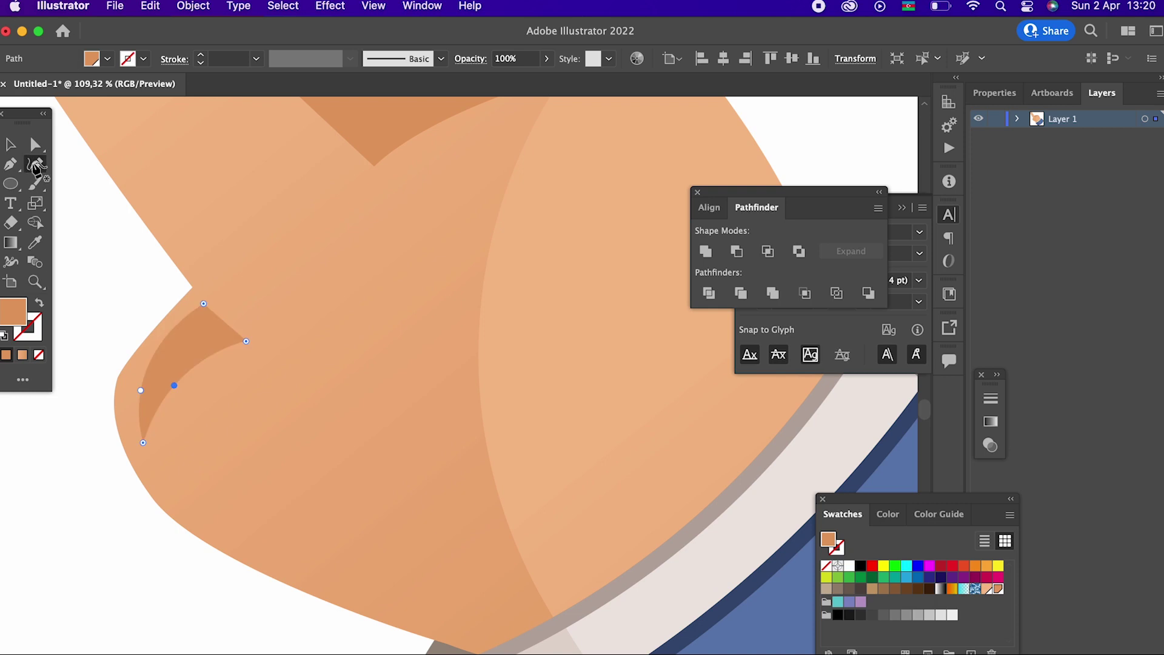
{"action": "left_click_drag", "start_coordinate": [246, 338], "coordinate": [234, 343]}
Step: Draw a thin tapering shadow with the Pen tool along the finger's outer edge, from near the fingertip to its base, and deselect it
{"action": "key", "text": "z"}
{"action": "left_click_drag", "start_coordinate": [287, 292], "coordinate": [172, 418]}
{"action": "left_click_drag", "start_coordinate": [257, 370], "coordinate": [333, 373]}
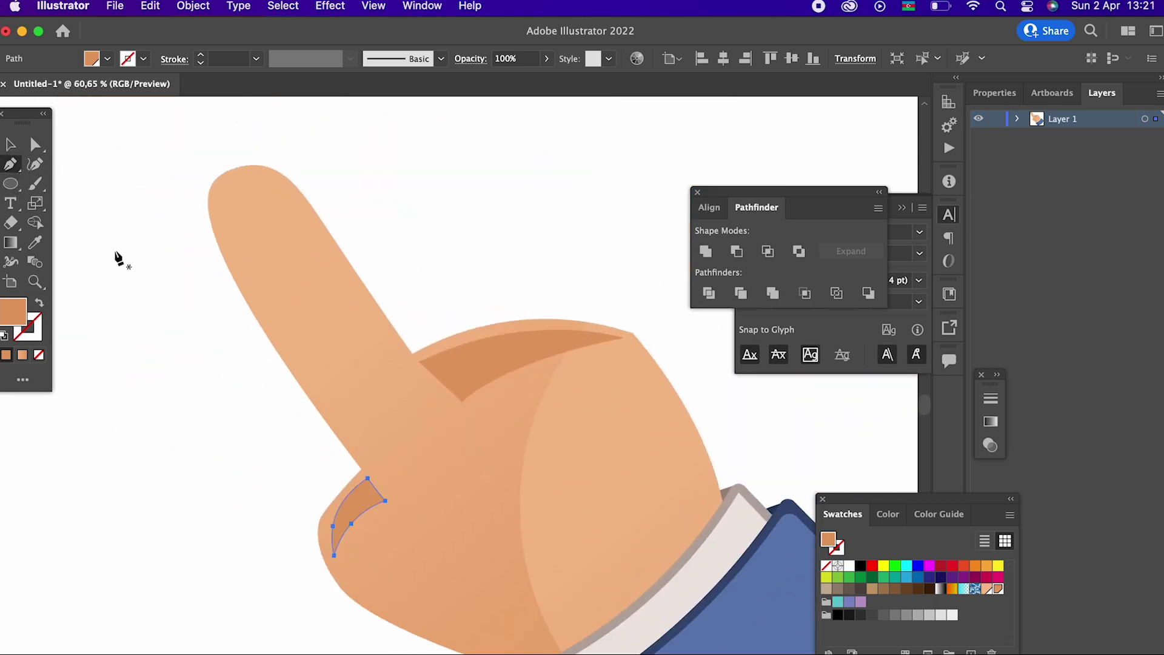
{"action": "left_click", "coordinate": [358, 450]}
{"action": "left_click_drag", "start_coordinate": [222, 217], "coordinate": [204, 144]}
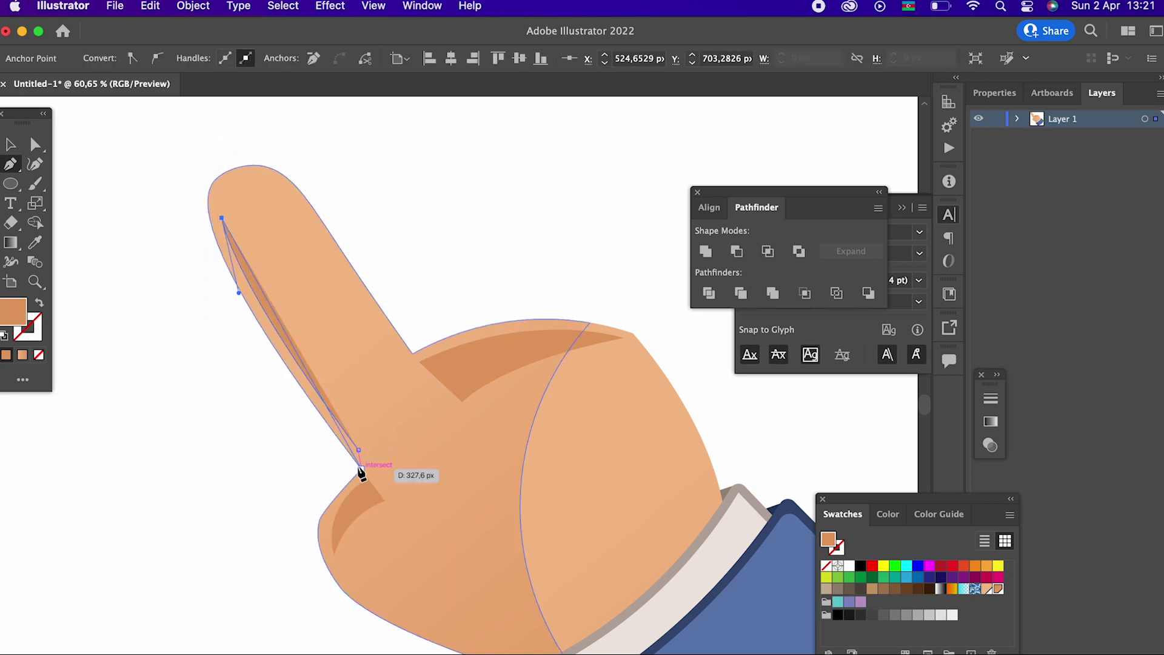
{"action": "left_click_drag", "start_coordinate": [359, 450], "coordinate": [411, 549]}
{"action": "key", "text": "z"}
{"action": "left_click_drag", "start_coordinate": [412, 473], "coordinate": [301, 445]}
{"action": "key", "text": "a"}
{"action": "key", "text": "v"}
{"action": "left_click", "coordinate": [429, 198]}
Step: Select the hand group and apply Offset Path to create slightly larger copies of its shapes
{"action": "left_click_drag", "start_coordinate": [466, 224], "coordinate": [323, 306]}
{"action": "key", "text": "z"}
{"action": "left_click", "coordinate": [339, 351]}
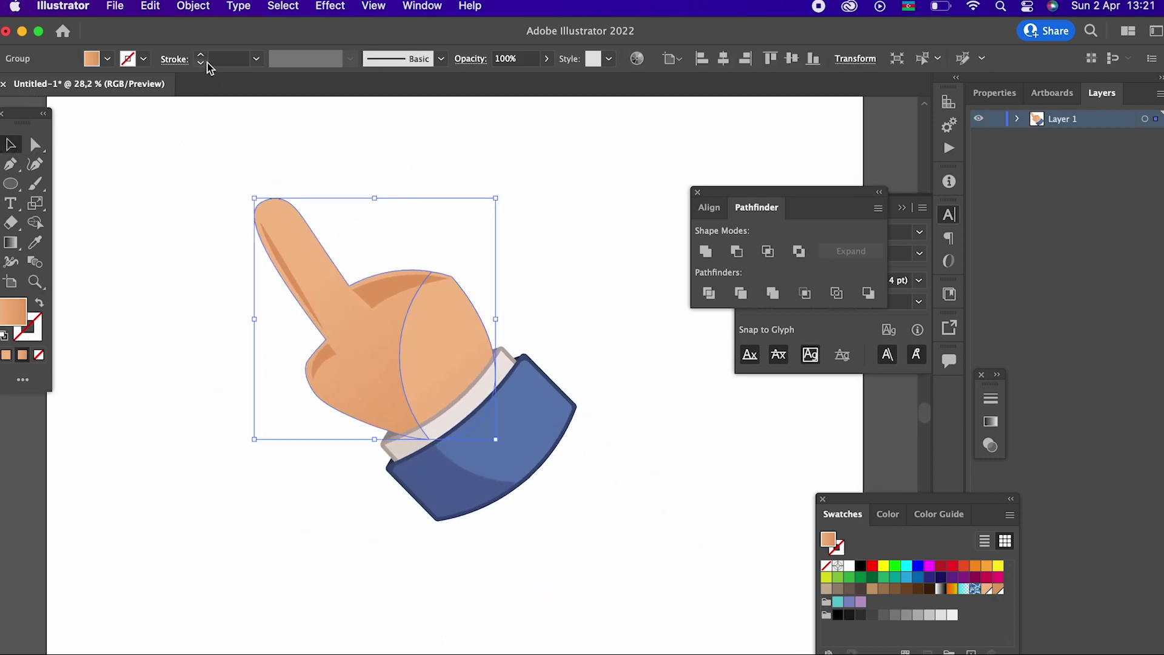
{"action": "left_click", "coordinate": [192, 7]}
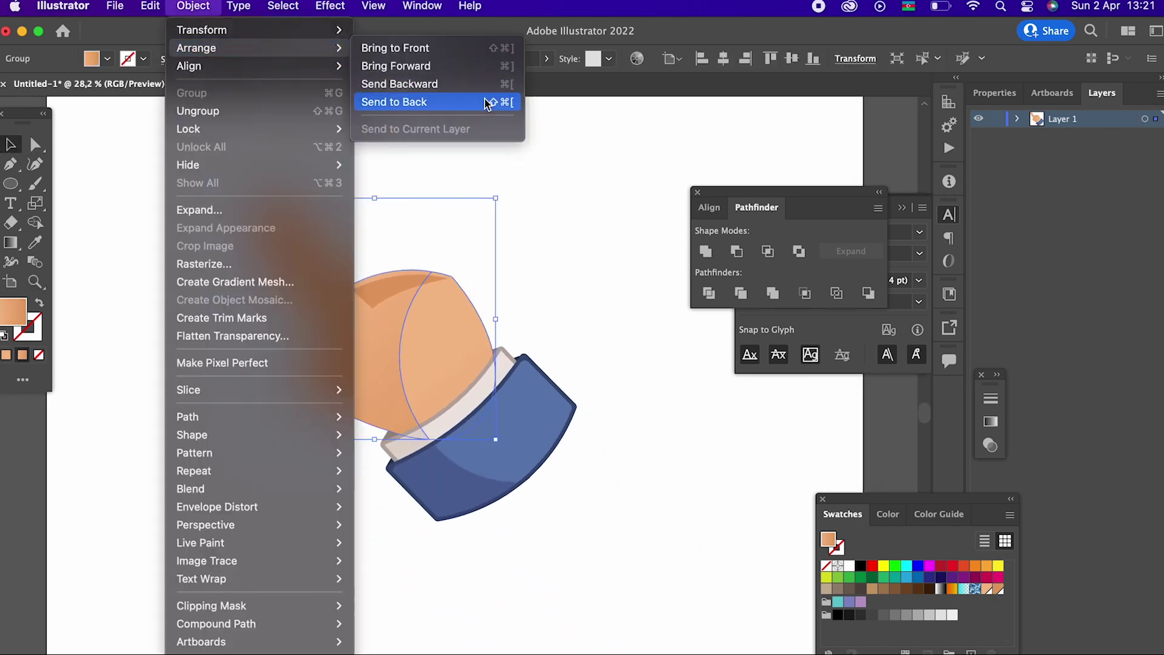
{"action": "mouse_move", "coordinate": [252, 424]}
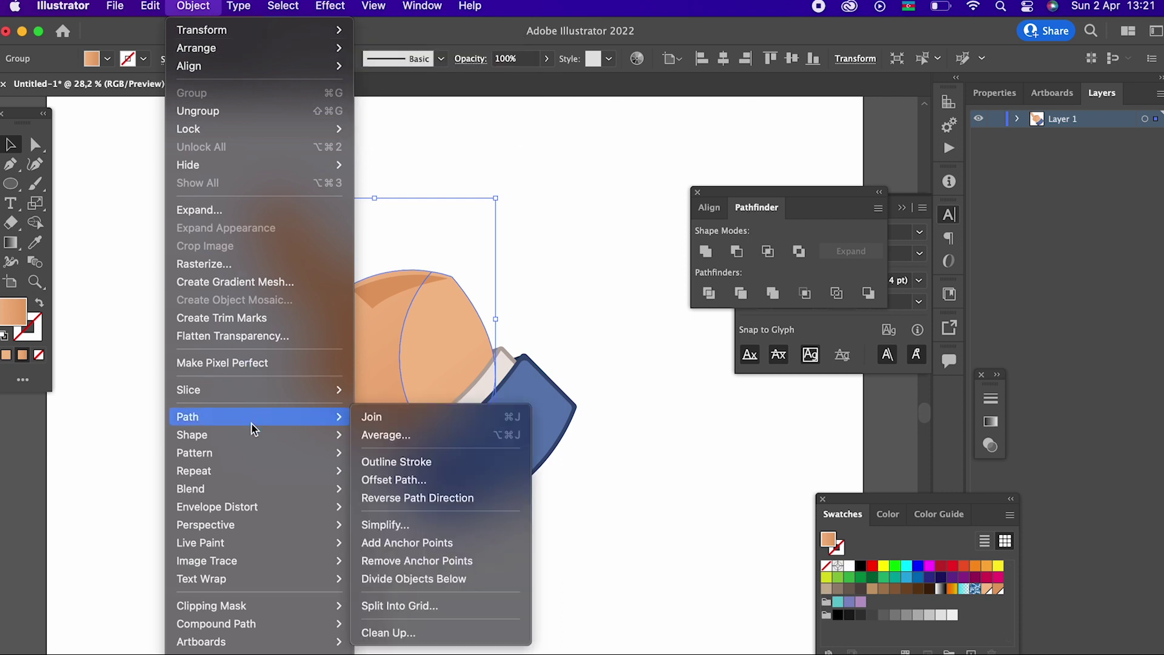
{"action": "left_click", "coordinate": [450, 481]}
{"action": "left_click", "coordinate": [977, 329]}
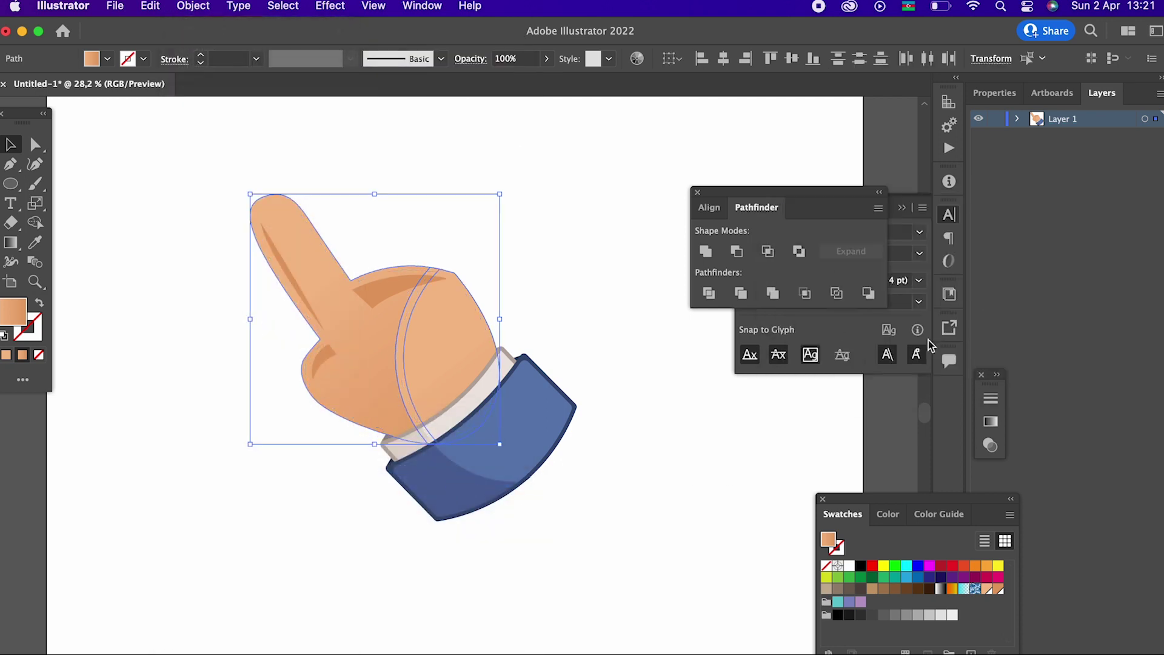
Step: Ungroup the hand and its offset copies, and clear the selection
{"action": "right_click", "coordinate": [463, 322]}
{"action": "left_click", "coordinate": [550, 429]}
{"action": "left_click", "coordinate": [525, 242]}
{"action": "left_click", "coordinate": [456, 282]}
{"action": "right_click", "coordinate": [456, 282]}
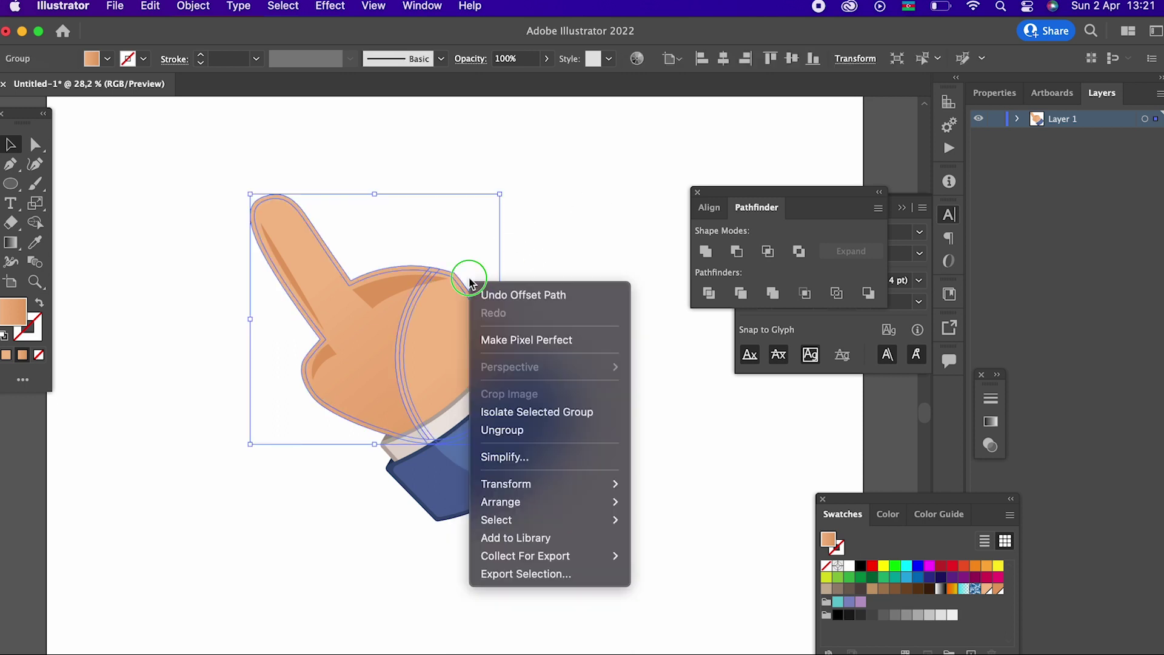
{"action": "left_click", "coordinate": [547, 429]}
{"action": "left_click", "coordinate": [549, 256]}
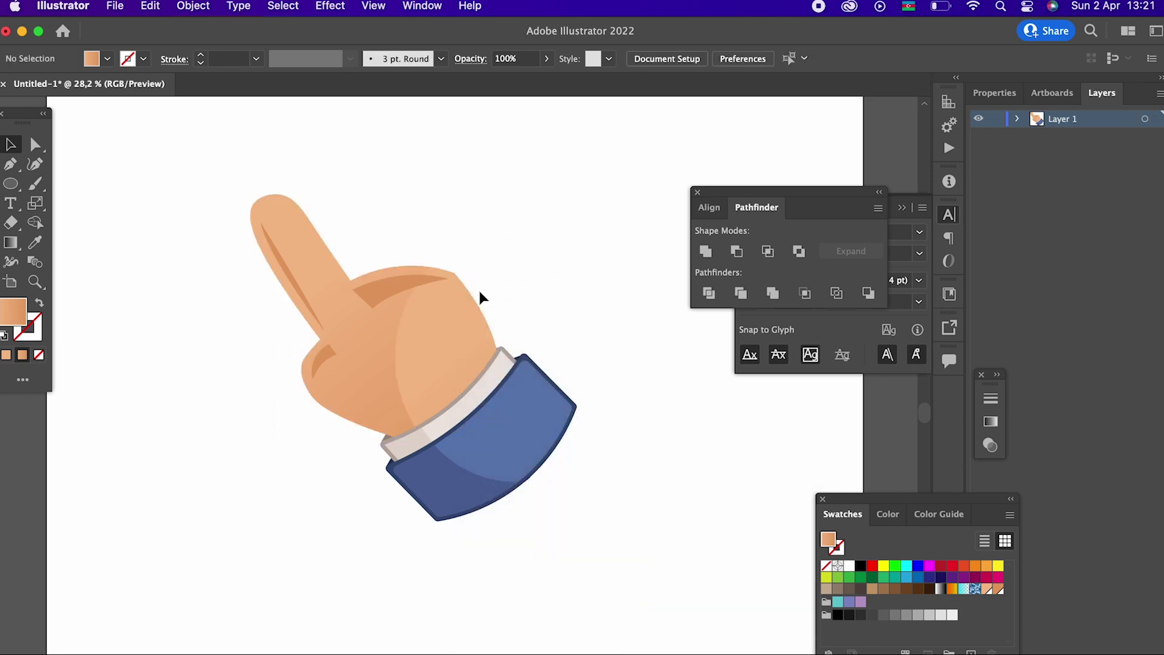
Step: Select the offset copies of both hand parts and merge them into one shape with Pathfinder Unite
{"action": "left_click", "coordinate": [473, 296]}
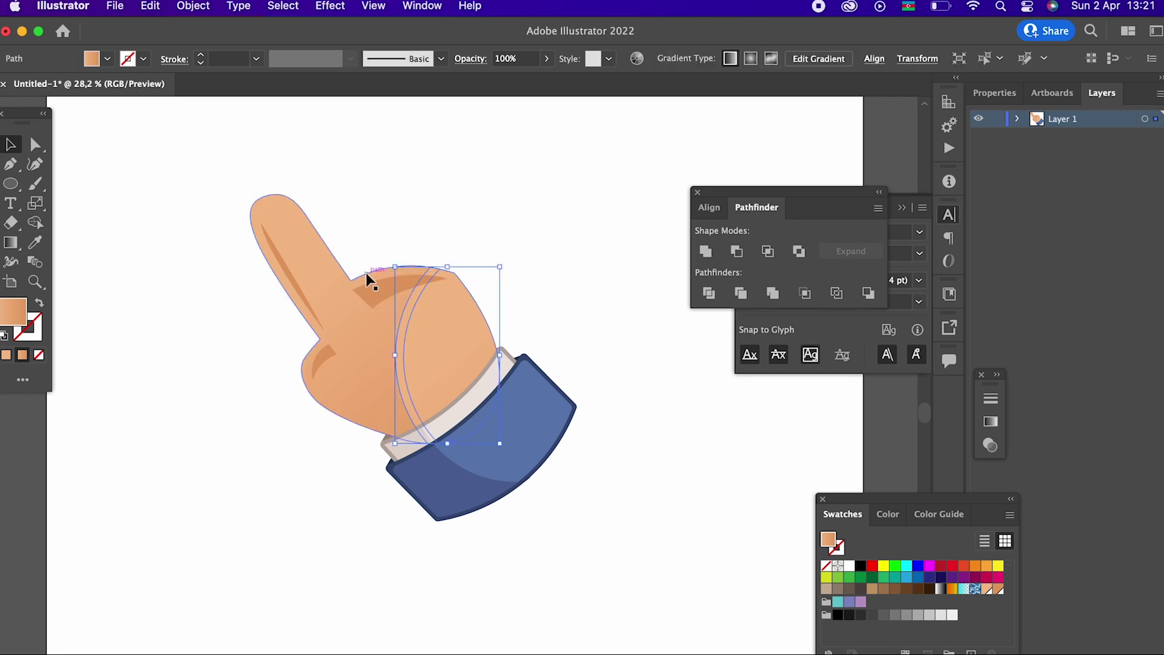
{"action": "left_click", "coordinate": [508, 280]}
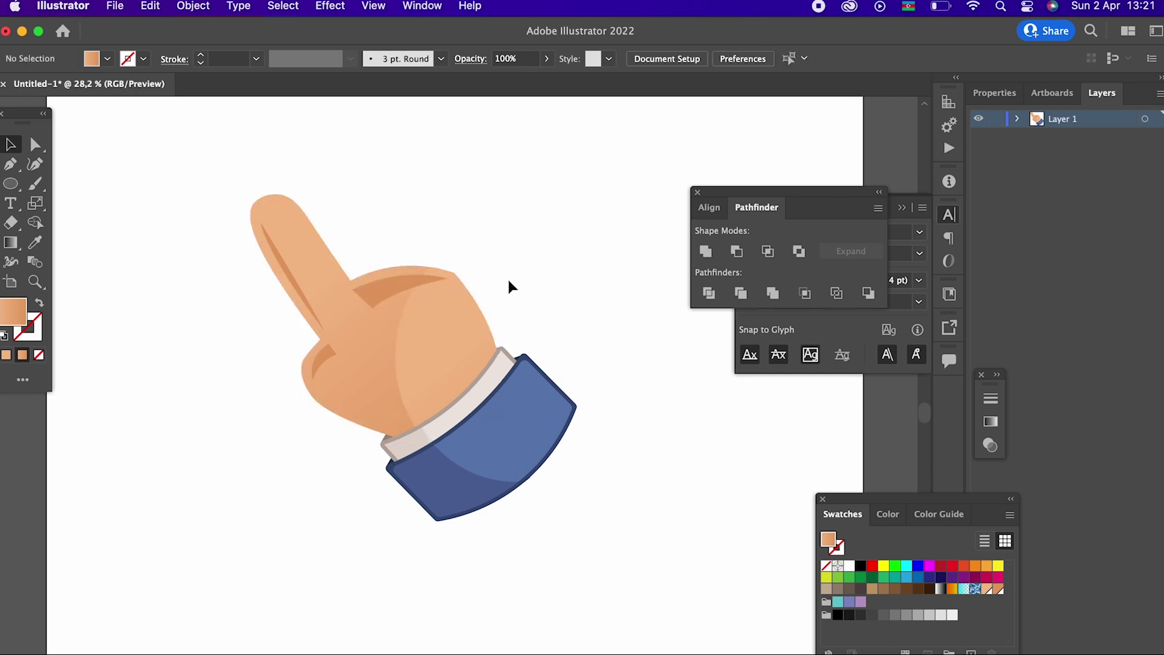
{"action": "left_click", "coordinate": [461, 277]}
{"action": "left_click", "coordinate": [370, 276], "text": "shift"}
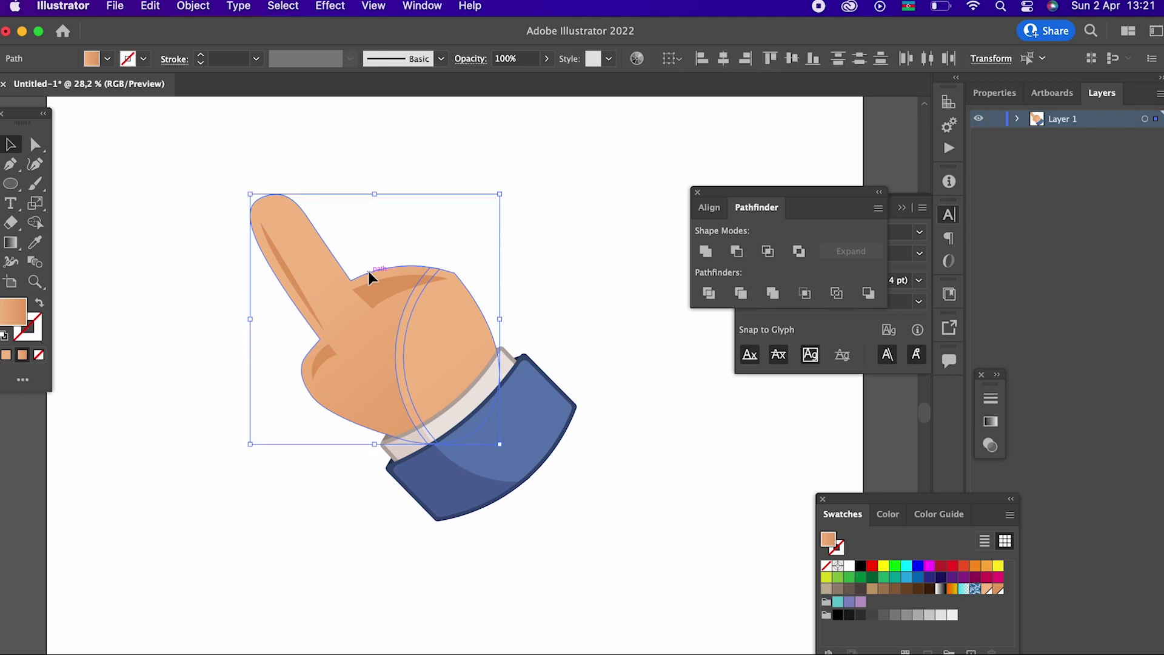
{"action": "left_click", "coordinate": [706, 251]}
Step: Send the united hand outline backward by two levels in the stacking order
{"action": "left_click", "coordinate": [151, 6]}
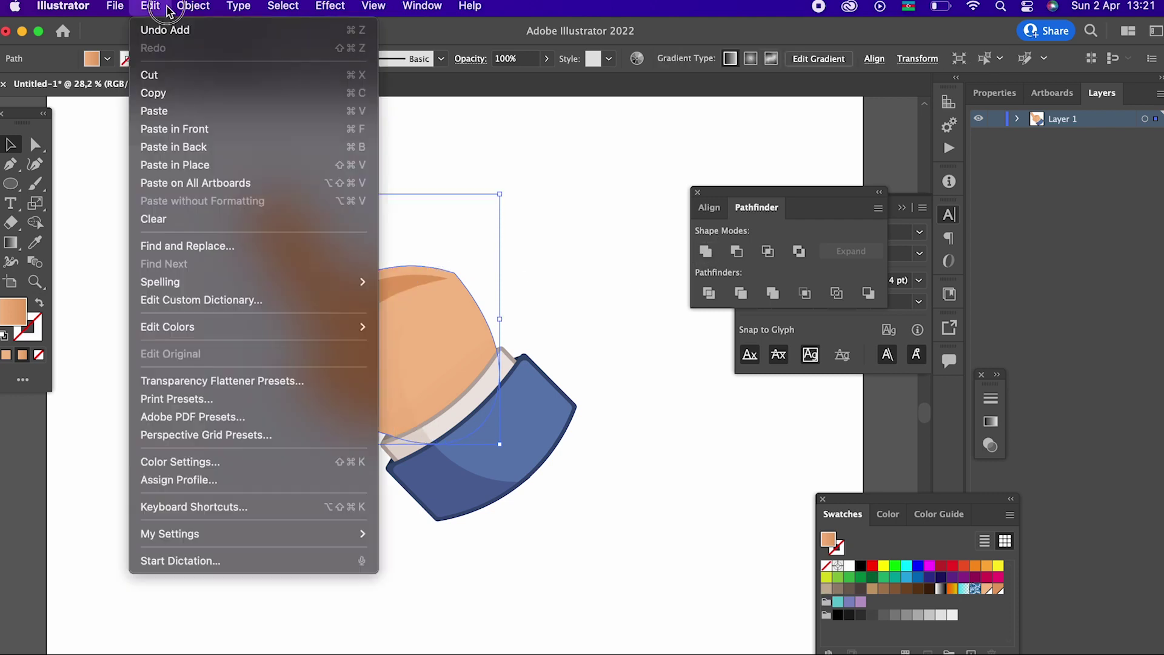
{"action": "mouse_move", "coordinate": [193, 6]}
{"action": "mouse_move", "coordinate": [196, 48]}
{"action": "left_click", "coordinate": [432, 85]}
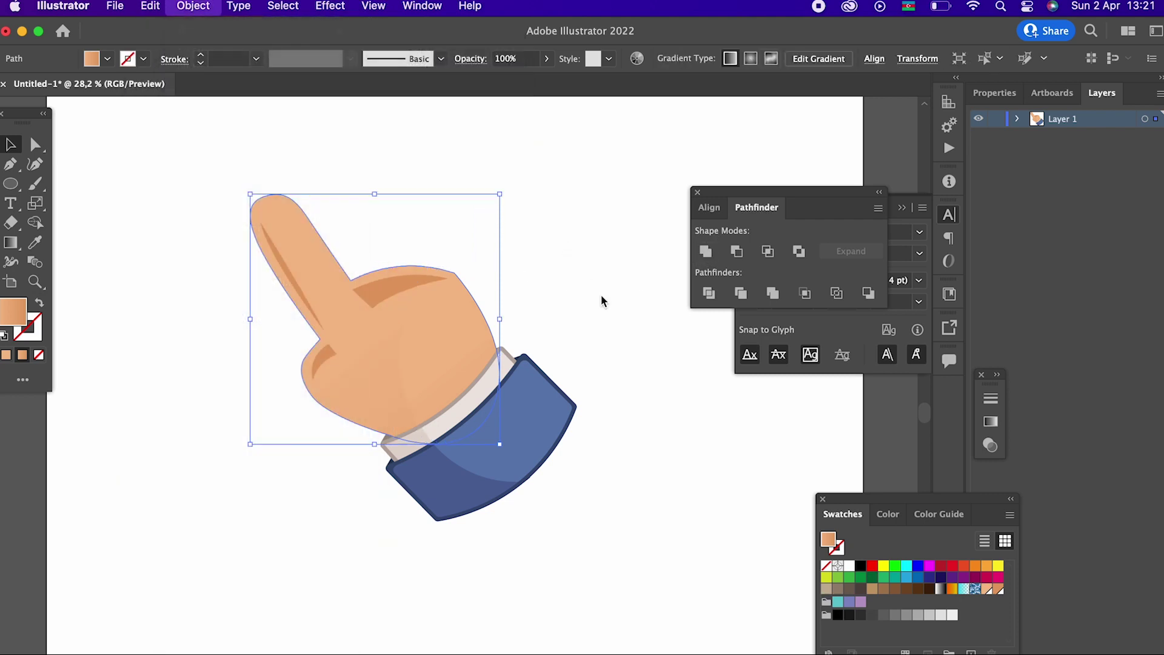
{"action": "left_click", "coordinate": [182, 7]}
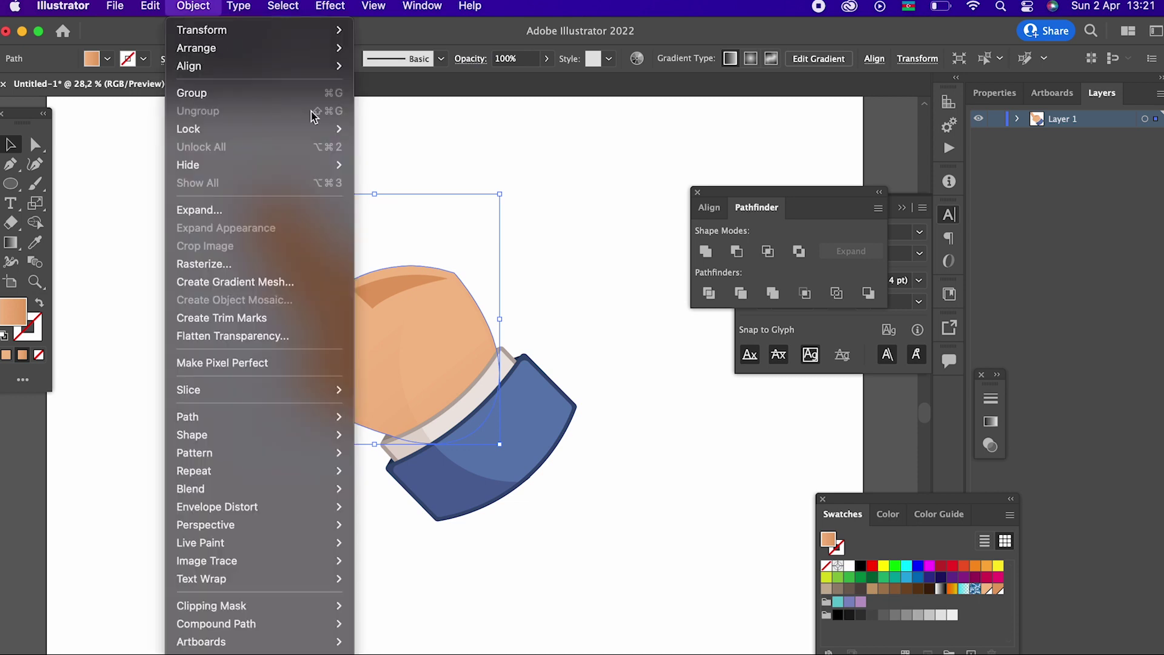
{"action": "mouse_move", "coordinate": [302, 49]}
{"action": "left_click", "coordinate": [422, 85]}
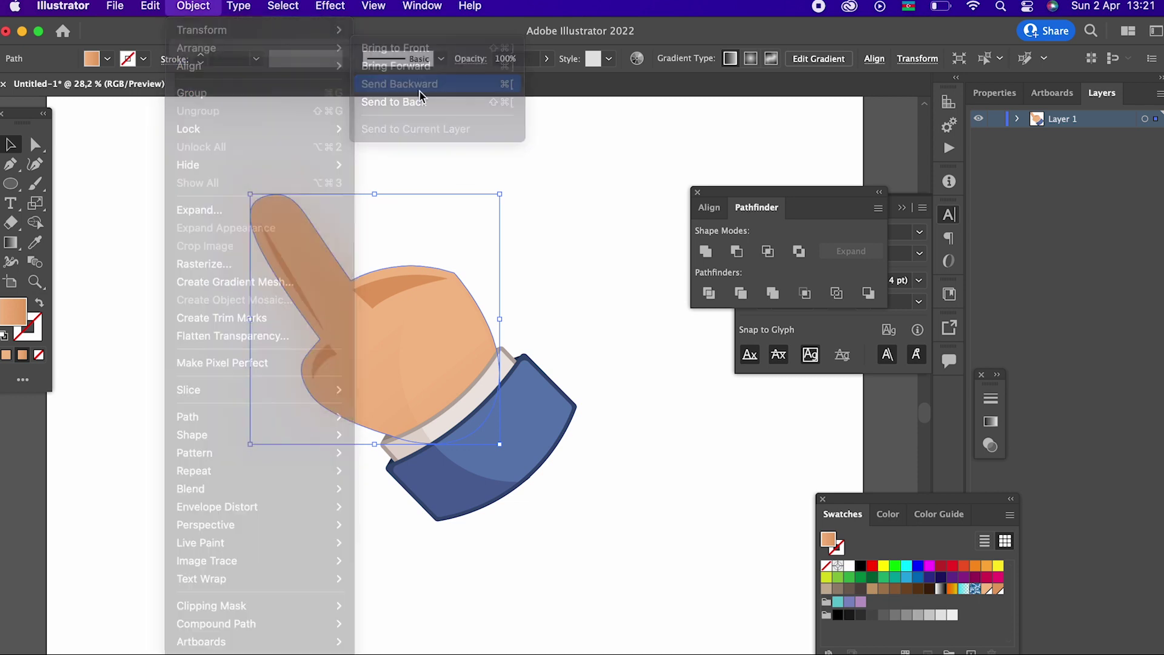
Step: Send the united hand outline to the back, behind the hand, and fill it with the darker orange swatch
{"action": "key", "text": "z"}
{"action": "left_click", "coordinate": [447, 384]}
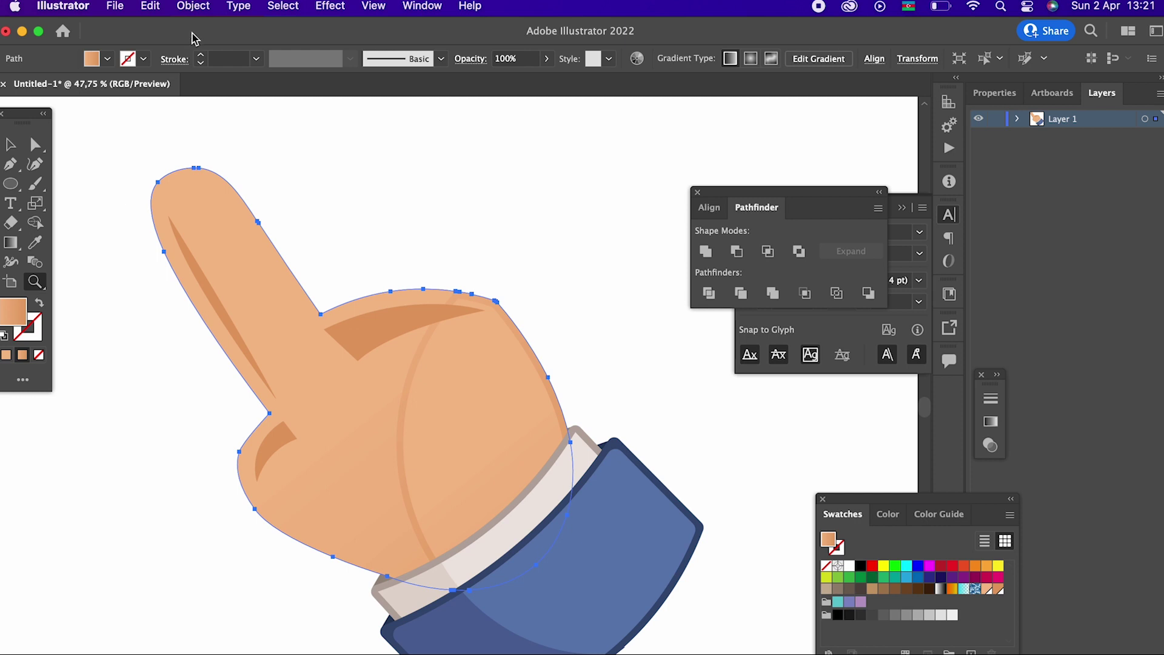
{"action": "left_click", "coordinate": [193, 6]}
{"action": "mouse_move", "coordinate": [228, 47]}
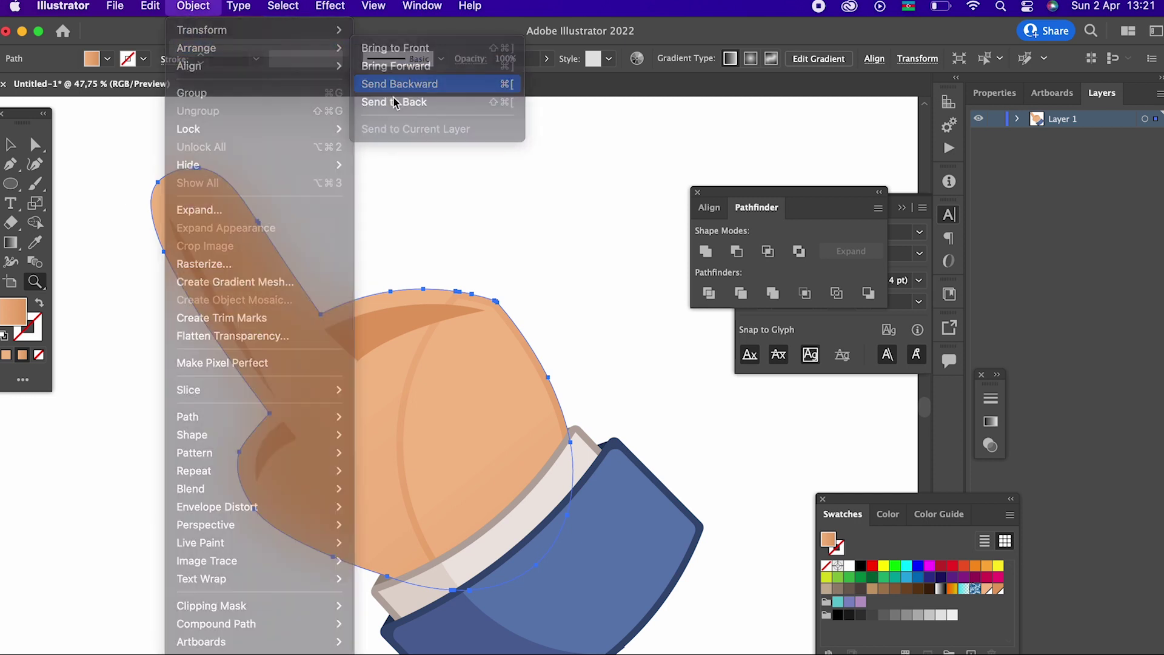
{"action": "left_click", "coordinate": [395, 102]}
{"action": "left_click", "coordinate": [7, 144]}
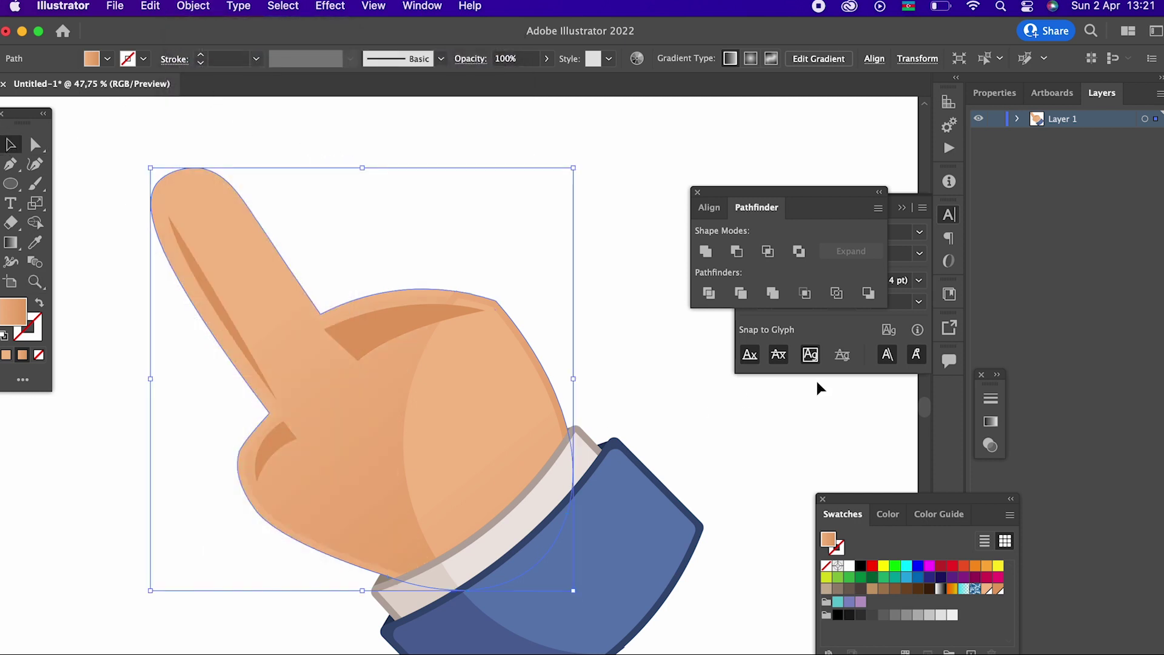
{"action": "left_click", "coordinate": [988, 592]}
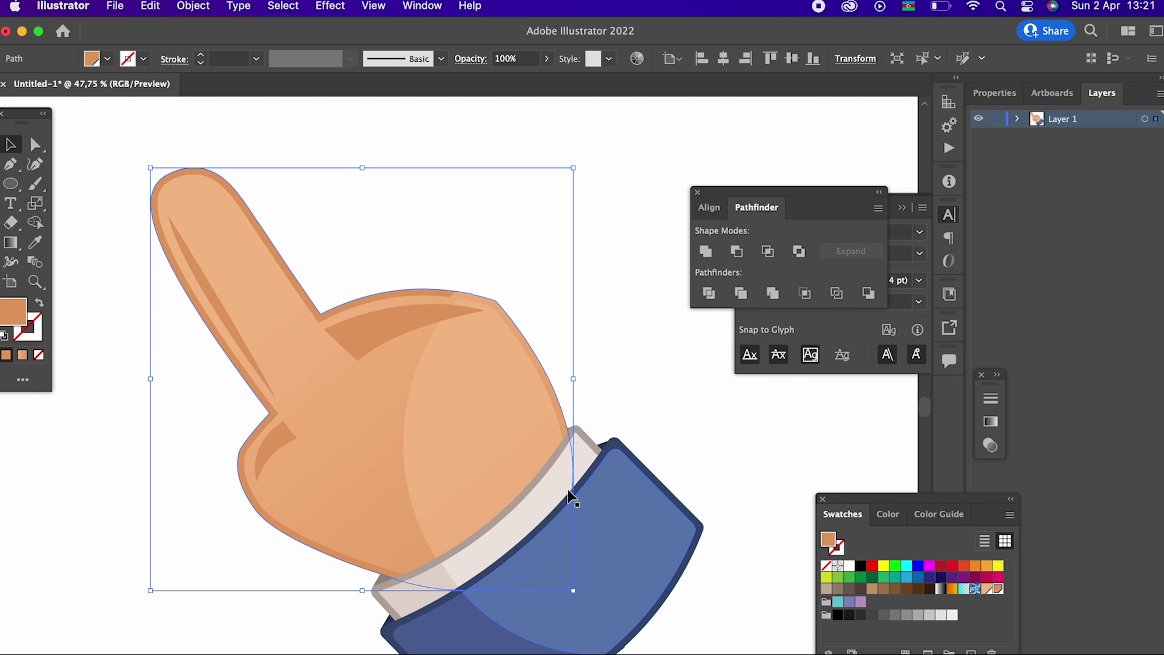
{"action": "left_click_drag", "start_coordinate": [289, 265], "coordinate": [357, 197]}
{"action": "key", "text": "super+z"}
{"action": "left_click_drag", "start_coordinate": [302, 283], "coordinate": [489, 196]}
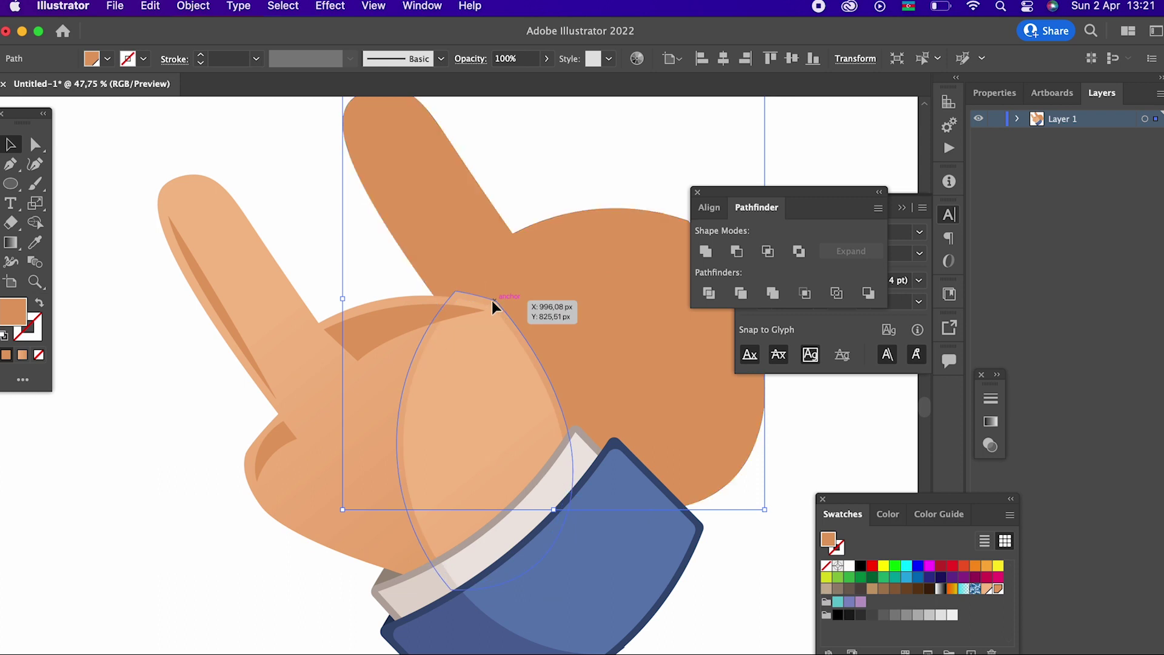
{"action": "left_click_drag", "start_coordinate": [493, 300], "coordinate": [734, 362]}
{"action": "key", "text": "super+z"}
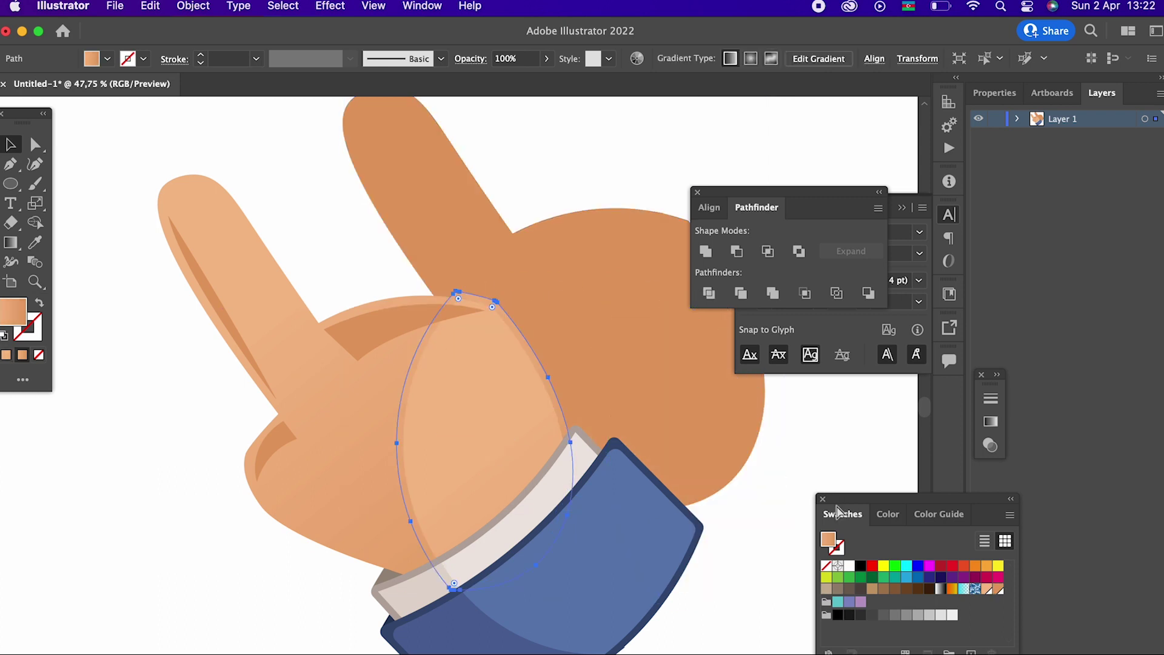
{"action": "key", "text": "super+z"}
{"action": "key", "text": "super+z"}
Step: Remove the leftover lighter offset piece around the back of the hand near the cuff, and select the darker orange outline
{"action": "left_click", "coordinate": [522, 249]}
{"action": "left_click", "coordinate": [469, 293]}
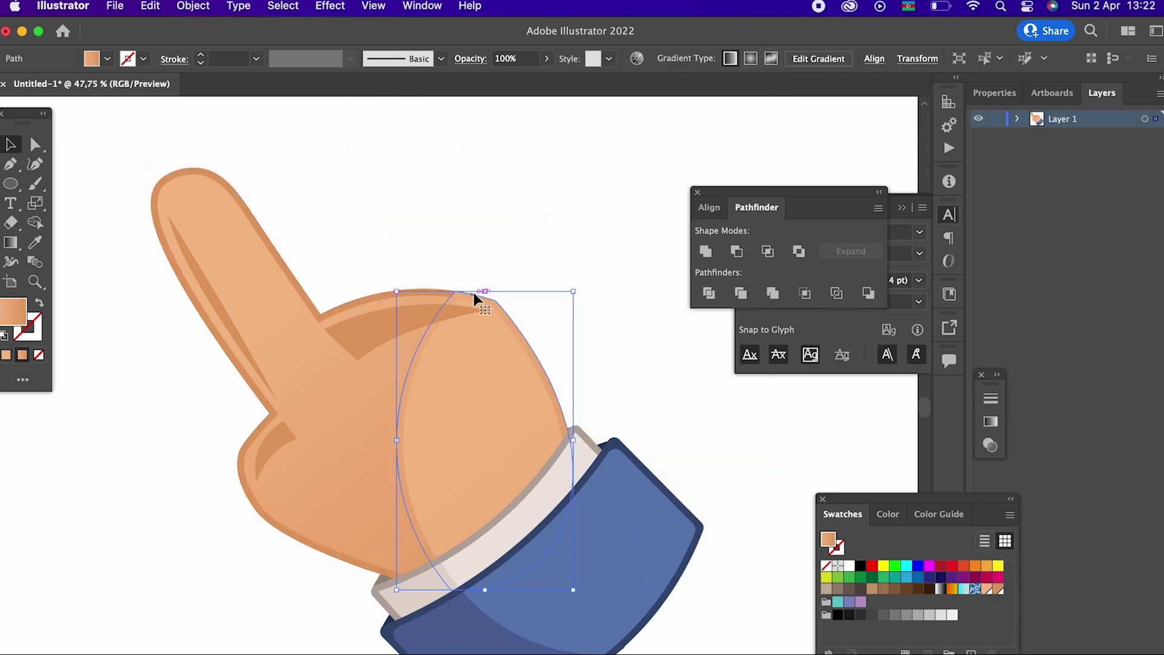
{"action": "left_click", "coordinate": [474, 293]}
{"action": "left_click", "coordinate": [515, 323]}
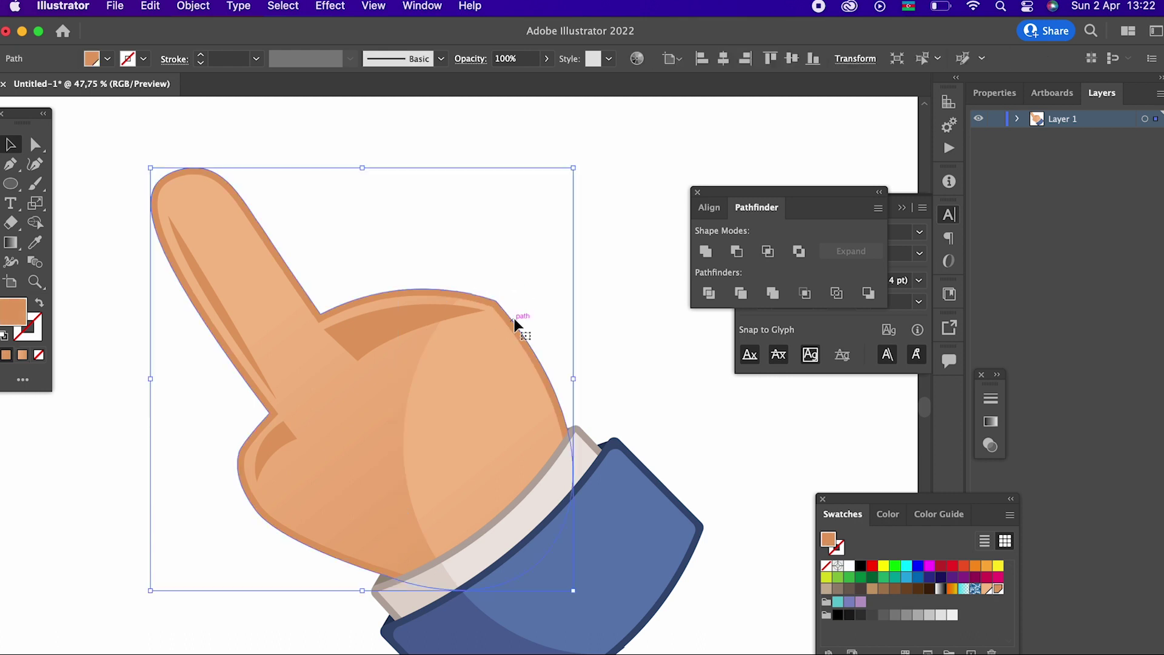
{"action": "left_click_drag", "start_coordinate": [630, 442], "coordinate": [718, 472]}
{"action": "key", "text": "z"}
{"action": "left_click_drag", "start_coordinate": [584, 302], "coordinate": [499, 301]}
{"action": "left_click_drag", "start_coordinate": [498, 411], "coordinate": [370, 374]}
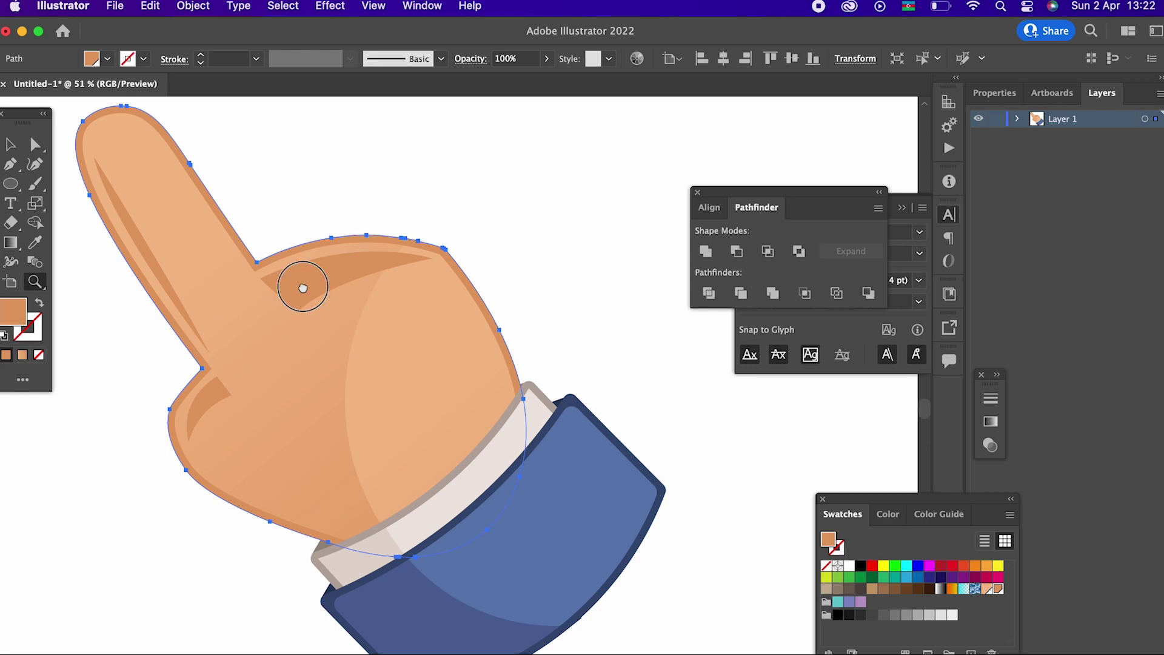
Step: Change the hand outline's fill to a darker orange-brown with the Color Picker, and deselect the outline
{"action": "left_click_drag", "start_coordinate": [303, 288], "coordinate": [297, 352]}
{"action": "left_click_drag", "start_coordinate": [280, 483], "coordinate": [301, 484]}
{"action": "left_click_drag", "start_coordinate": [234, 401], "coordinate": [304, 481]}
{"action": "left_click_drag", "start_coordinate": [285, 358], "coordinate": [1, 330]}
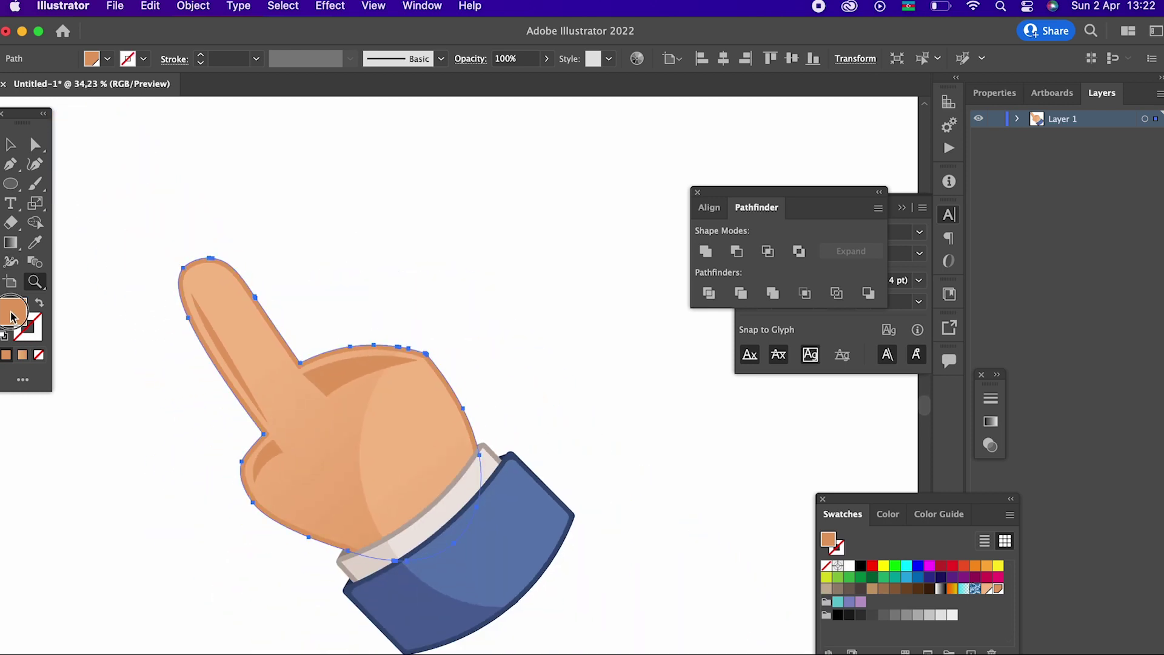
{"action": "double_click", "coordinate": [11, 314]}
{"action": "left_click", "coordinate": [151, 111]}
{"action": "left_click", "coordinate": [376, 81]}
{"action": "left_click_drag", "start_coordinate": [457, 267], "coordinate": [459, 447]}
{"action": "left_click", "coordinate": [8, 145]}
{"action": "left_click", "coordinate": [368, 255]}
Step: Draw a short curved crease with the Pen tool from the knuckle outline into the fold shadow, and swap its fill and stroke
{"action": "key", "text": "z"}
{"action": "left_click_drag", "start_coordinate": [312, 370], "coordinate": [408, 338]}
{"action": "left_click", "coordinate": [11, 163]}
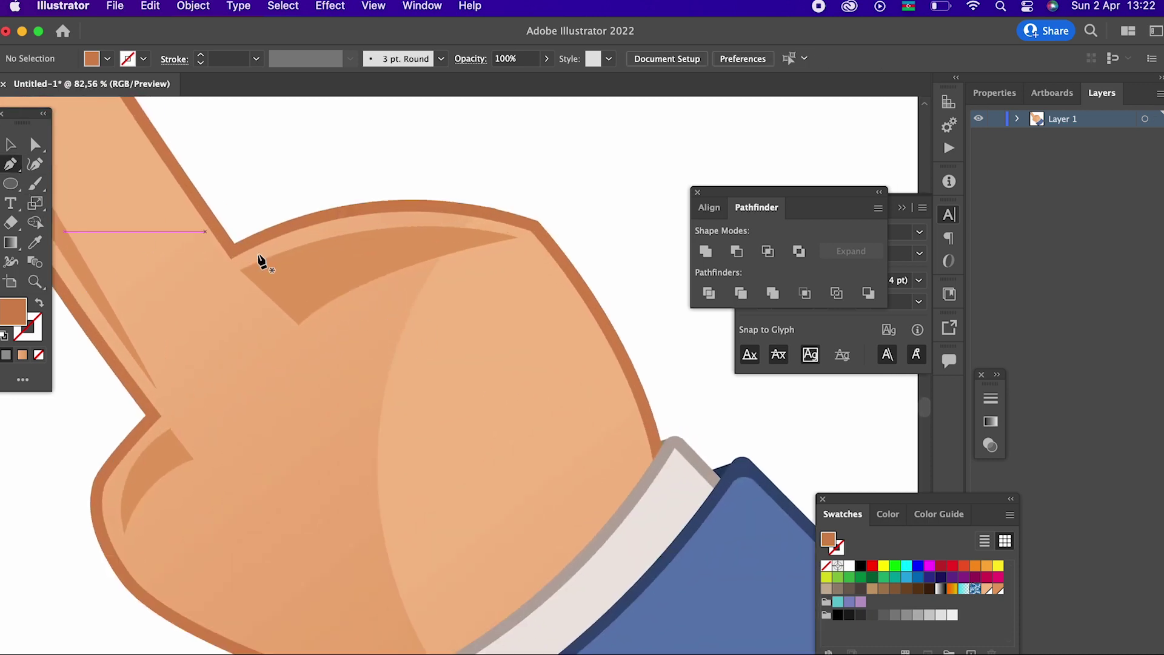
{"action": "left_click", "coordinate": [282, 232]}
{"action": "left_click_drag", "start_coordinate": [345, 301], "coordinate": [352, 316]}
{"action": "left_click_drag", "start_coordinate": [399, 364], "coordinate": [399, 364]}
{"action": "key", "text": "super+z"}
{"action": "left_click_drag", "start_coordinate": [323, 268], "coordinate": [350, 307]}
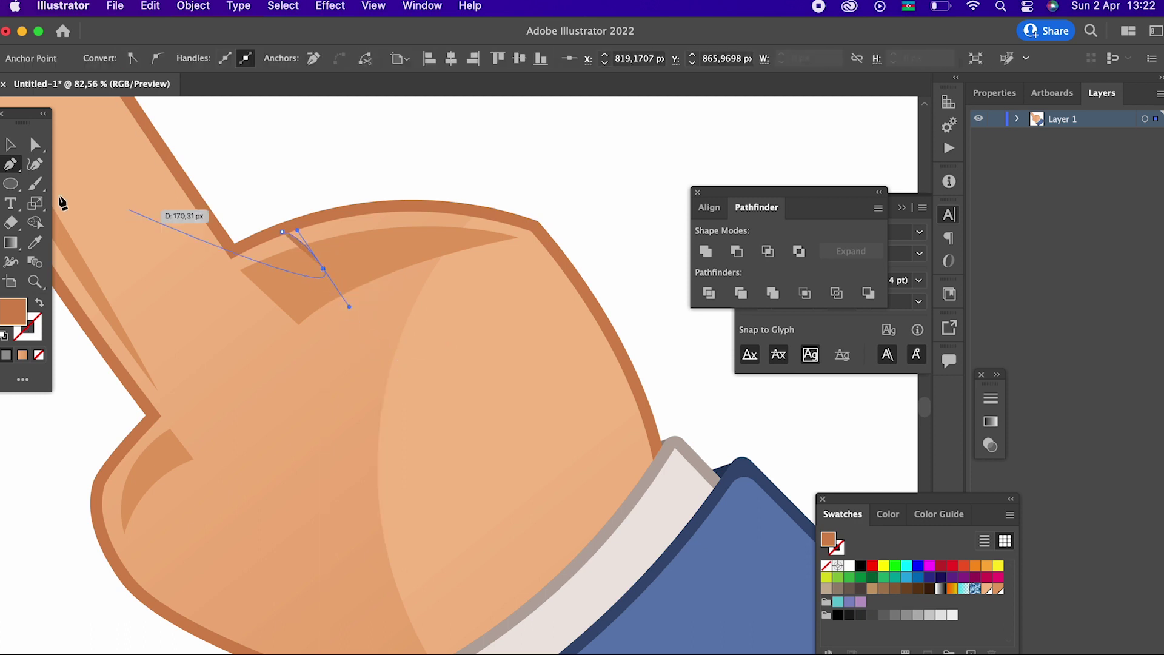
{"action": "left_click", "coordinate": [38, 307]}
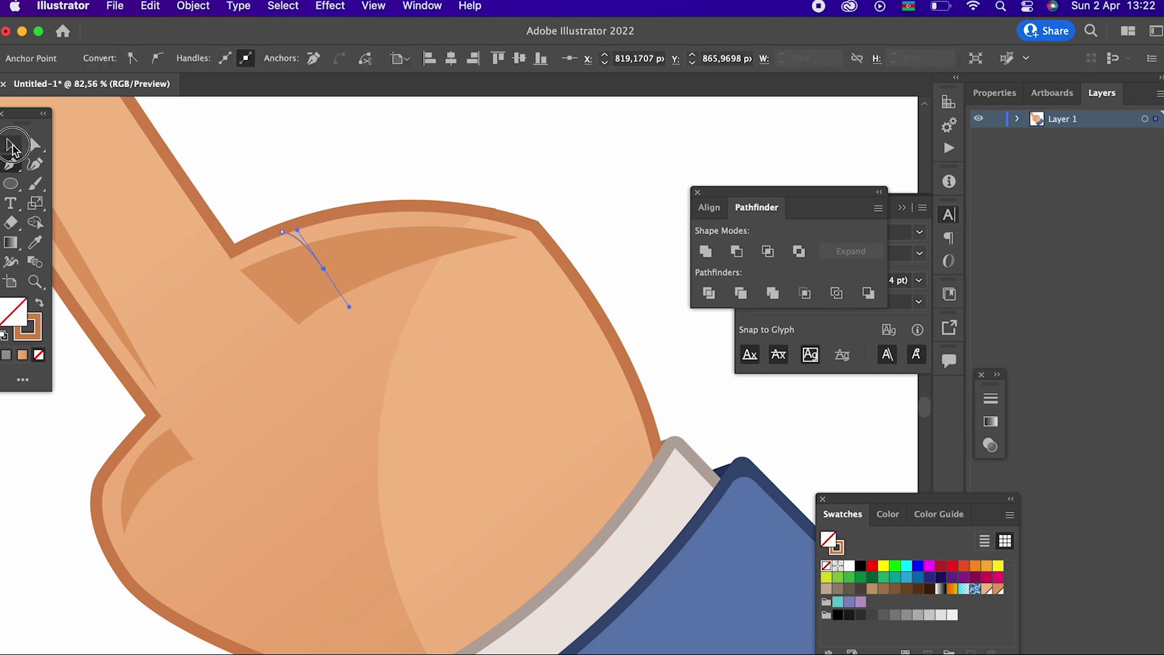
Step: Set the knuckle crease's stroke to 12 pt and apply the tapered width profile that narrows to a point
{"action": "left_click", "coordinate": [12, 146]}
{"action": "left_click", "coordinate": [270, 208]}
{"action": "left_click", "coordinate": [304, 244]}
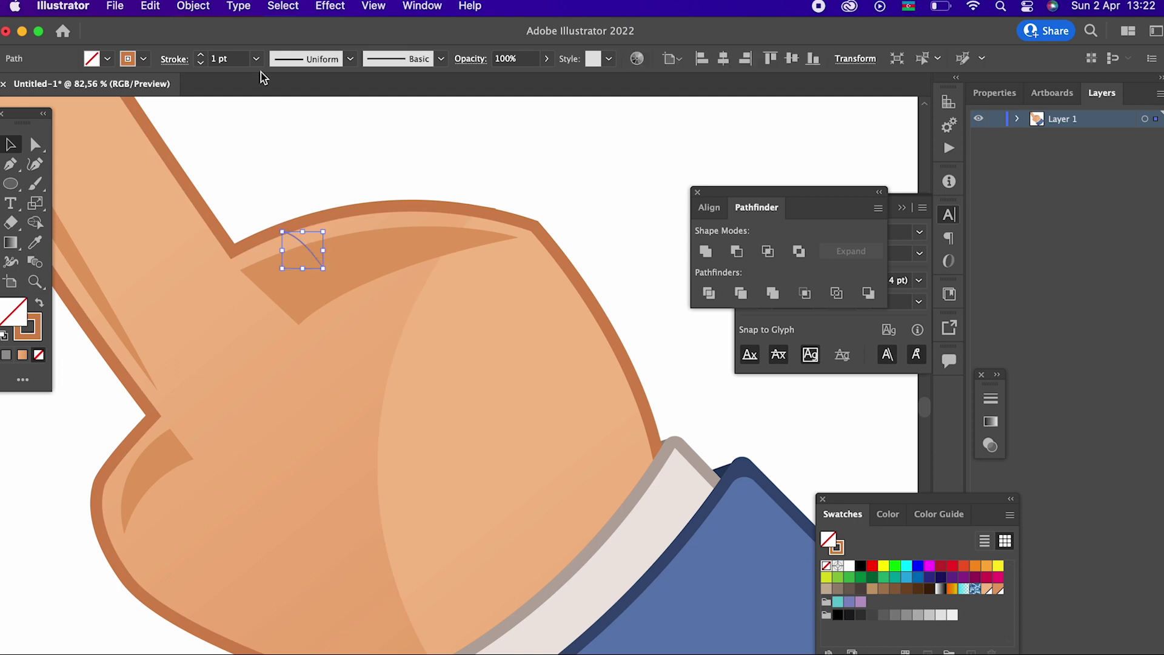
{"action": "left_click", "coordinate": [201, 54]}
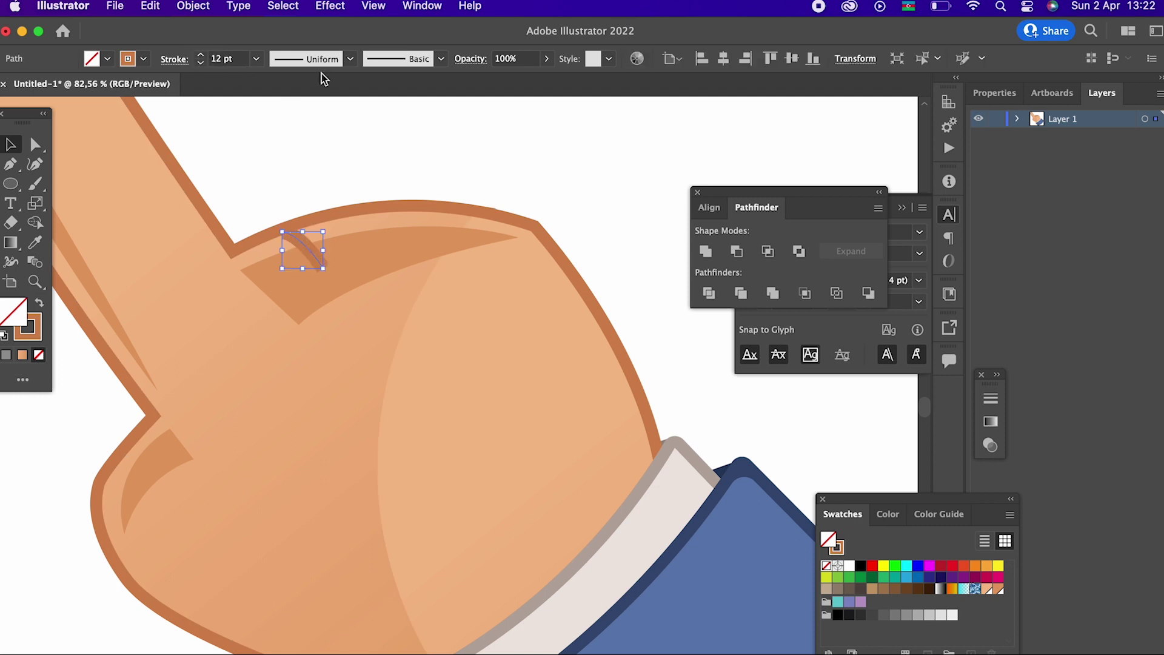
{"action": "left_click", "coordinate": [351, 158]}
{"action": "left_click", "coordinate": [306, 244]}
{"action": "key", "text": "z"}
{"action": "left_click_drag", "start_coordinate": [262, 212], "coordinate": [567, 369]}
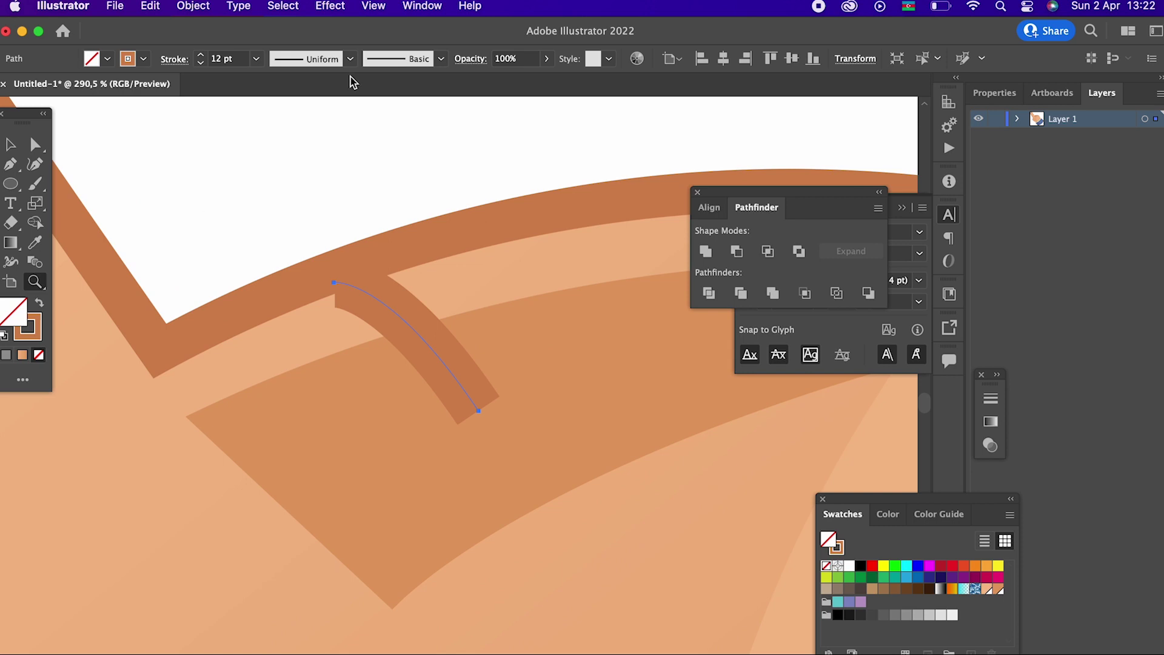
{"action": "left_click", "coordinate": [317, 59]}
{"action": "left_click", "coordinate": [310, 197]}
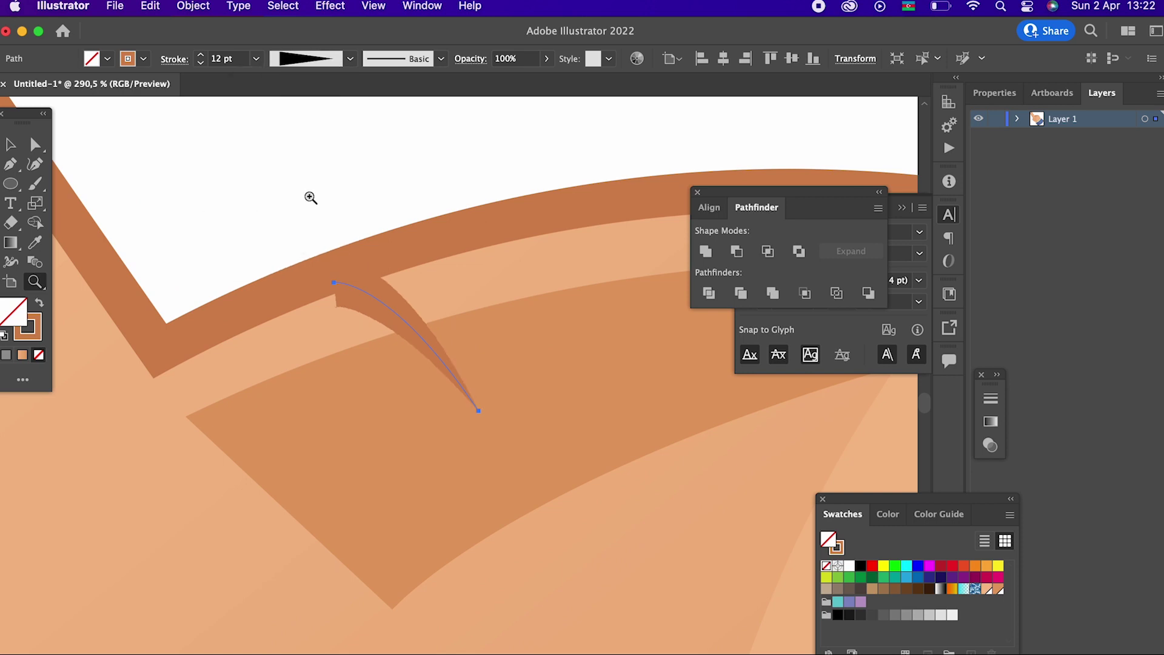
Step: Bend the crease with the Curvature tool, tuck its start into the outline, and stretch it across the fold shadow
{"action": "left_click", "coordinate": [35, 165]}
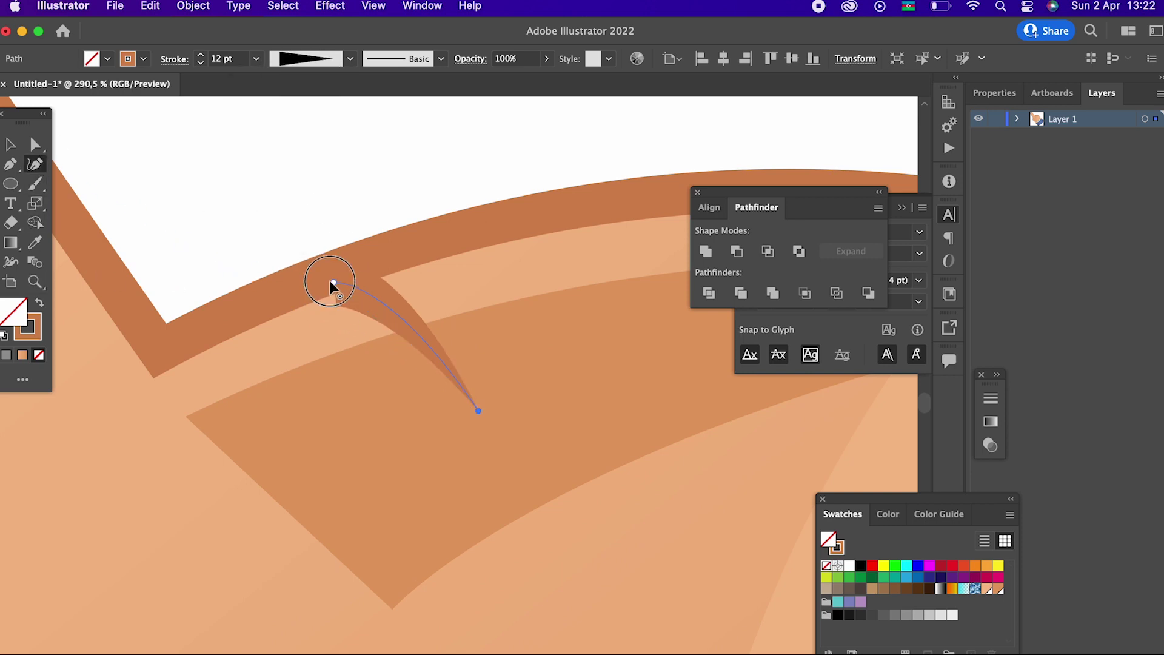
{"action": "left_click_drag", "start_coordinate": [333, 283], "coordinate": [341, 271]}
{"action": "left_click_drag", "start_coordinate": [397, 335], "coordinate": [455, 357]}
{"action": "key", "text": "z"}
{"action": "left_click_drag", "start_coordinate": [427, 240], "coordinate": [103, 338]}
{"action": "scroll", "coordinate": [103, 337], "scroll_direction": "right", "scroll_amount": 3}
{"action": "left_click", "coordinate": [11, 145]}
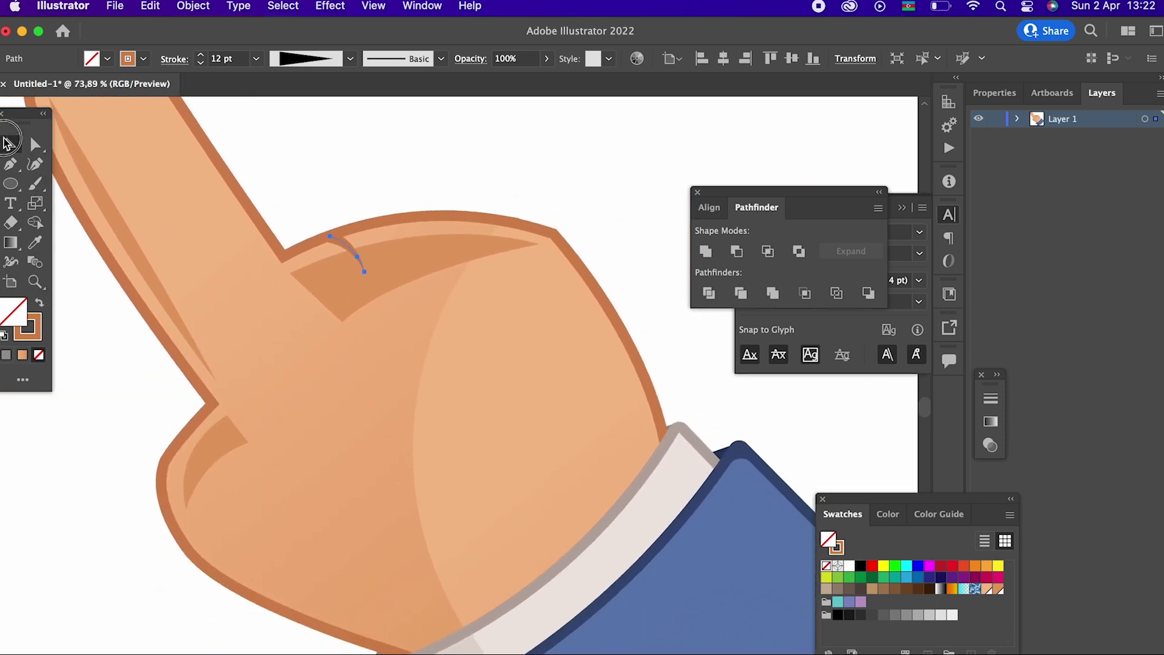
{"action": "left_click_drag", "start_coordinate": [364, 272], "coordinate": [485, 305]}
Step: Copy the tapered knuckle crease and paste the copy in front
{"action": "key", "text": "z"}
{"action": "scroll", "coordinate": [367, 356], "scroll_direction": "up", "scroll_amount": 3}
{"action": "left_click", "coordinate": [12, 141]}
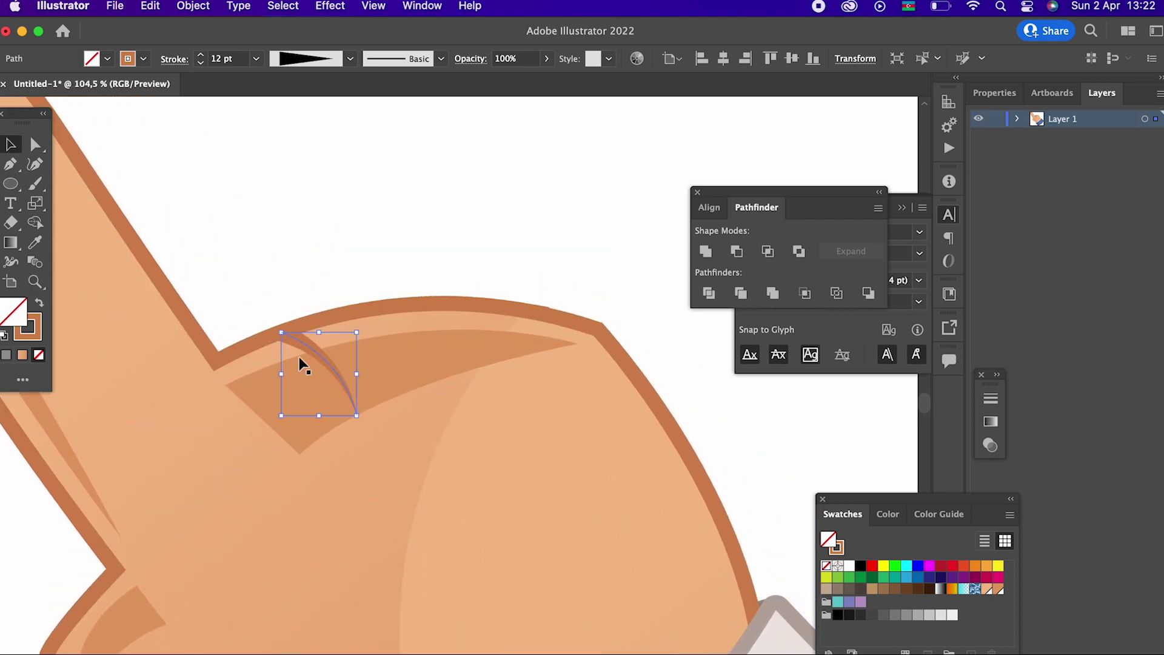
{"action": "left_click", "coordinate": [152, 6]}
{"action": "left_click", "coordinate": [178, 91]}
{"action": "left_click", "coordinate": [159, 6]}
{"action": "left_click", "coordinate": [231, 129]}
Step: Move the pasted crease farther along the knuckle outline toward the wrist, and scale it down and rotate it to fit
{"action": "left_click_drag", "start_coordinate": [319, 362], "coordinate": [450, 327]}
{"action": "left_click_drag", "start_coordinate": [489, 380], "coordinate": [470, 362]}
{"action": "left_click_drag", "start_coordinate": [447, 320], "coordinate": [447, 327]}
{"action": "left_click_drag", "start_coordinate": [470, 369], "coordinate": [431, 321]}
{"action": "left_click", "coordinate": [473, 271]}
{"action": "left_click", "coordinate": [491, 250]}
Step: Adjust the second crease's anchors with the Curvature tool so it curves into the shadow and starts within the outline
{"action": "key", "text": "z"}
{"action": "left_click_drag", "start_coordinate": [468, 245], "coordinate": [636, 492]}
{"action": "left_click_drag", "start_coordinate": [365, 433], "coordinate": [632, 513]}
{"action": "left_click", "coordinate": [34, 164]}
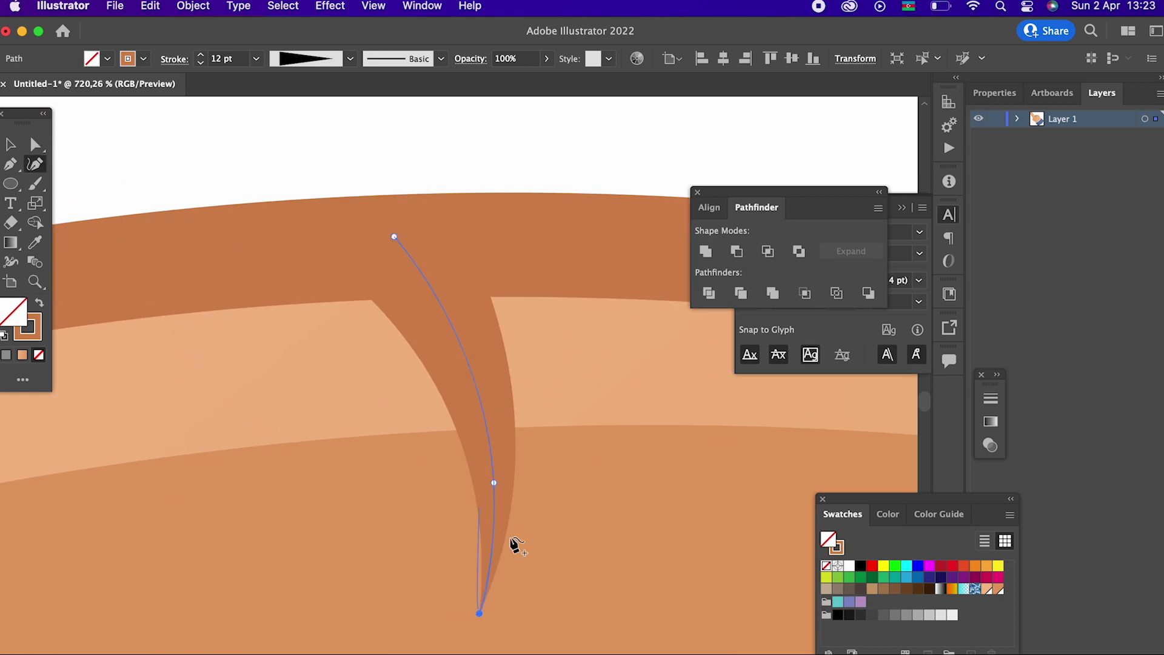
{"action": "left_click_drag", "start_coordinate": [520, 624], "coordinate": [592, 624]}
{"action": "left_click_drag", "start_coordinate": [499, 487], "coordinate": [579, 484]}
{"action": "key", "text": "super+z"}
{"action": "left_click_drag", "start_coordinate": [495, 485], "coordinate": [566, 449]}
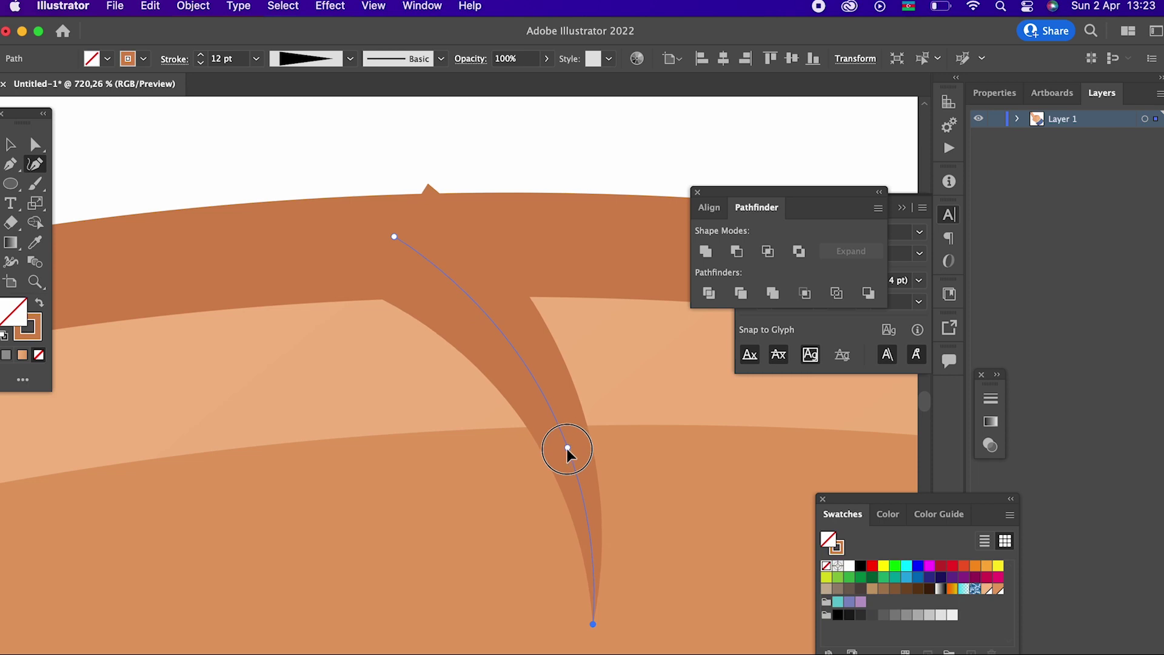
{"action": "left_click_drag", "start_coordinate": [395, 237], "coordinate": [260, 369]}
{"action": "key", "text": "z"}
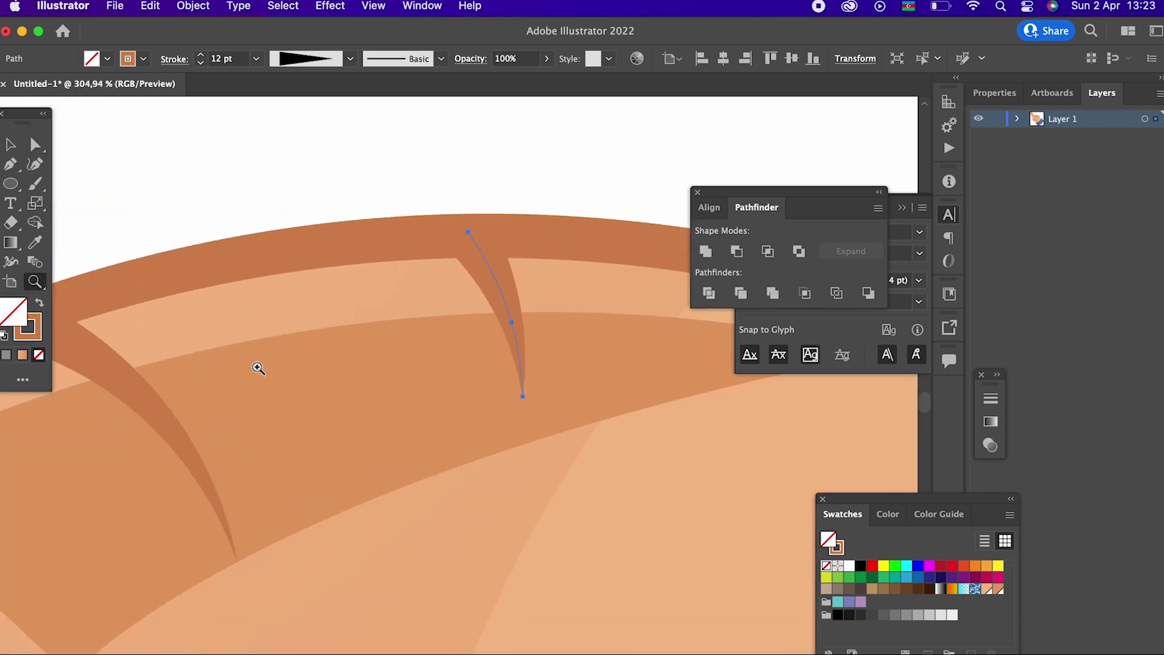
Step: Draw a curved crease from the finger's base along the fold shadow's edge, and sample the 12 pt crease stroke onto it
{"action": "left_click_drag", "start_coordinate": [584, 327], "coordinate": [270, 374]}
{"action": "left_click_drag", "start_coordinate": [504, 461], "coordinate": [455, 362]}
{"action": "scroll", "coordinate": [455, 362], "scroll_direction": "up", "scroll_amount": 5}
{"action": "scroll", "coordinate": [455, 362], "scroll_direction": "left", "scroll_amount": 3}
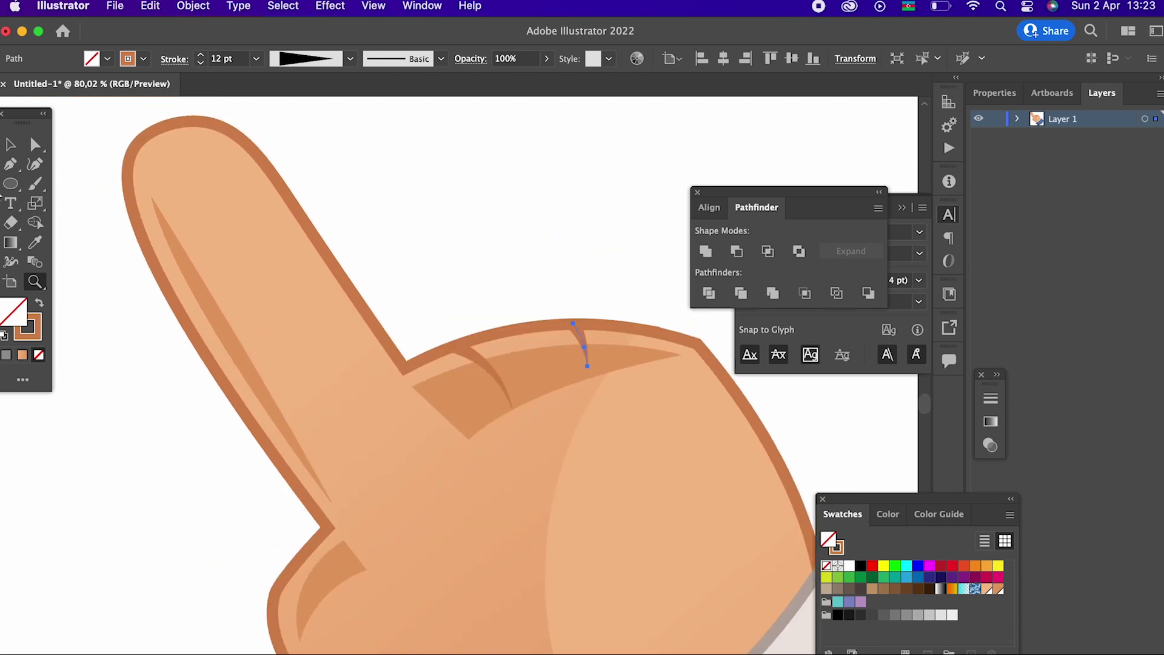
{"action": "left_click", "coordinate": [405, 369]}
{"action": "left_click", "coordinate": [455, 448]}
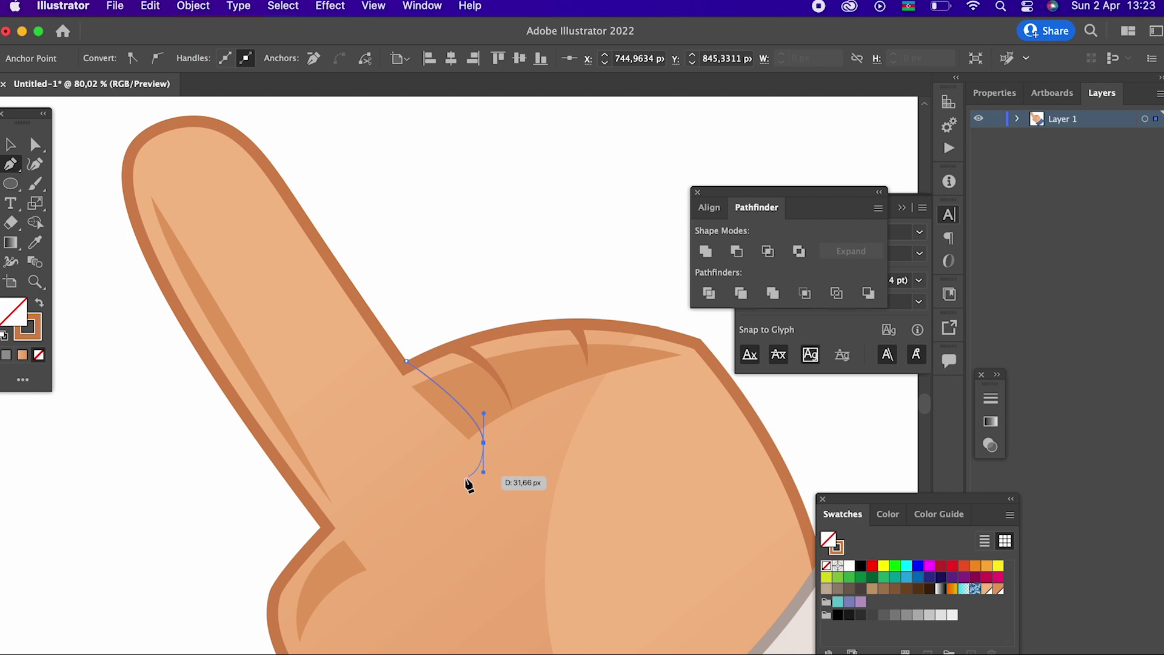
{"action": "left_click", "coordinate": [467, 515]}
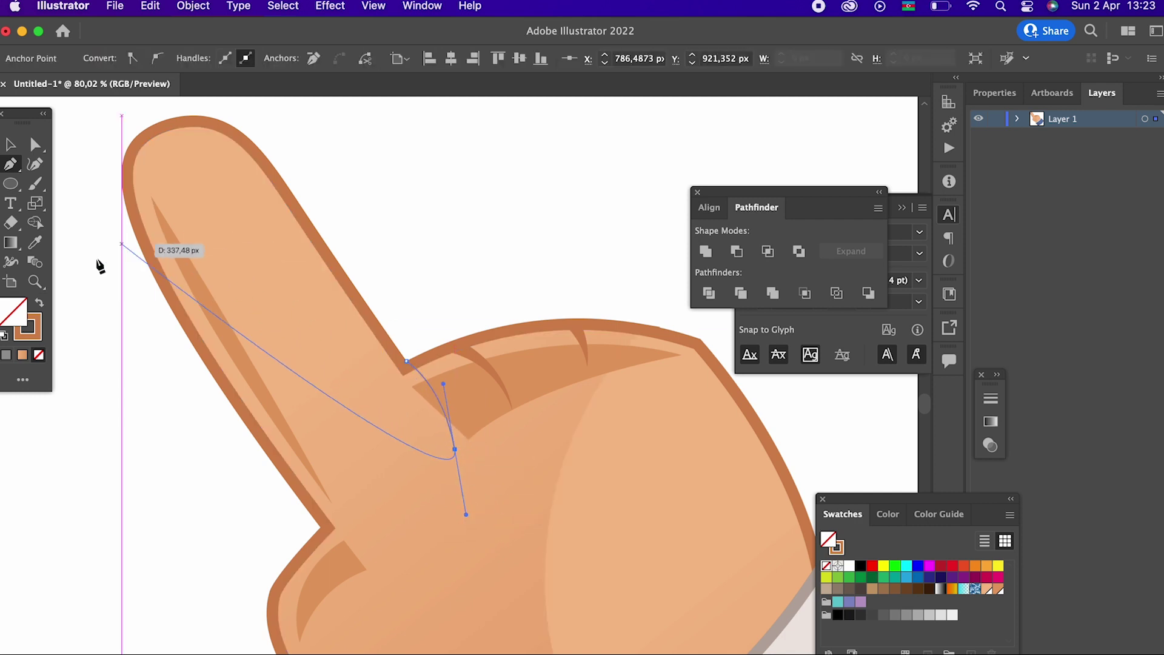
{"action": "left_click", "coordinate": [34, 243]}
{"action": "left_click", "coordinate": [452, 342]}
{"action": "scroll", "coordinate": [492, 474], "scroll_direction": "up", "scroll_amount": 5}
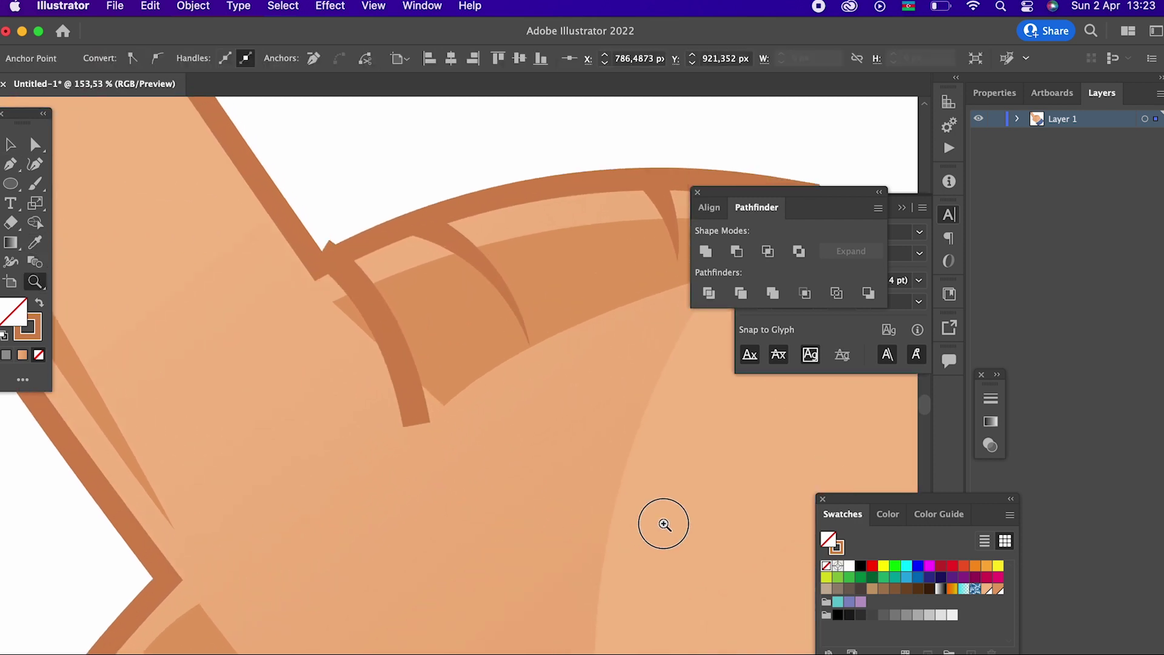
Step: Shift the finger-base crease's starting anchor down into the outline corner, and apply the tapered width profile to the crease
{"action": "key", "text": "v"}
{"action": "left_click", "coordinate": [27, 149]}
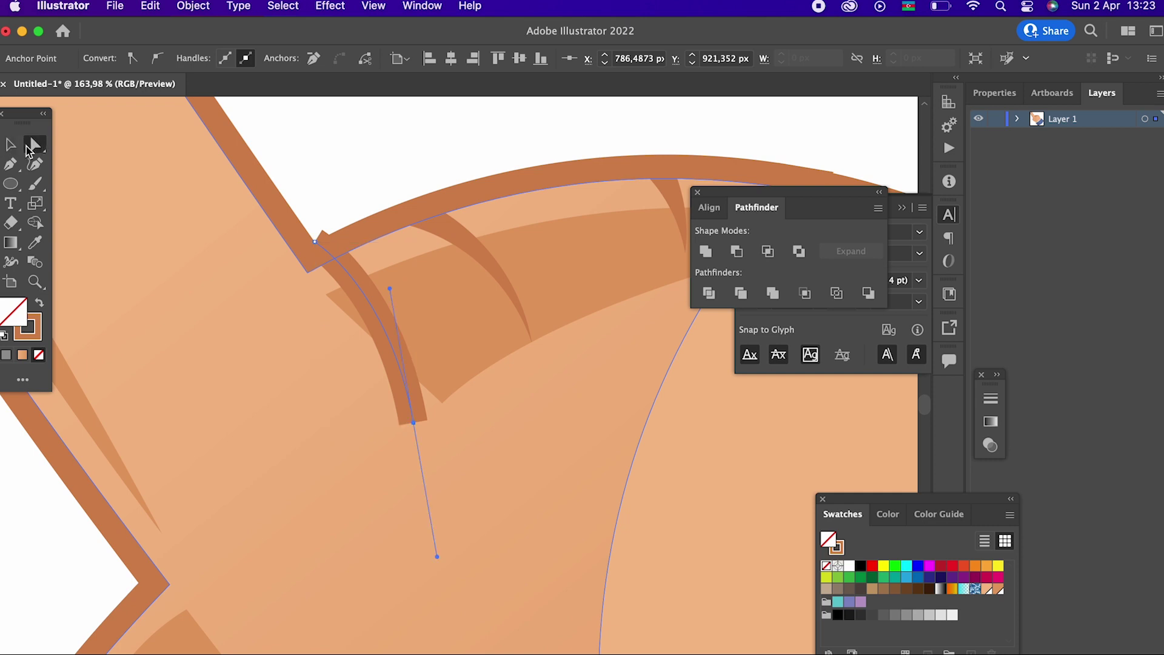
{"action": "left_click_drag", "start_coordinate": [315, 242], "coordinate": [435, 256]}
{"action": "key", "text": "z"}
{"action": "left_click_drag", "start_coordinate": [401, 313], "coordinate": [124, 331]}
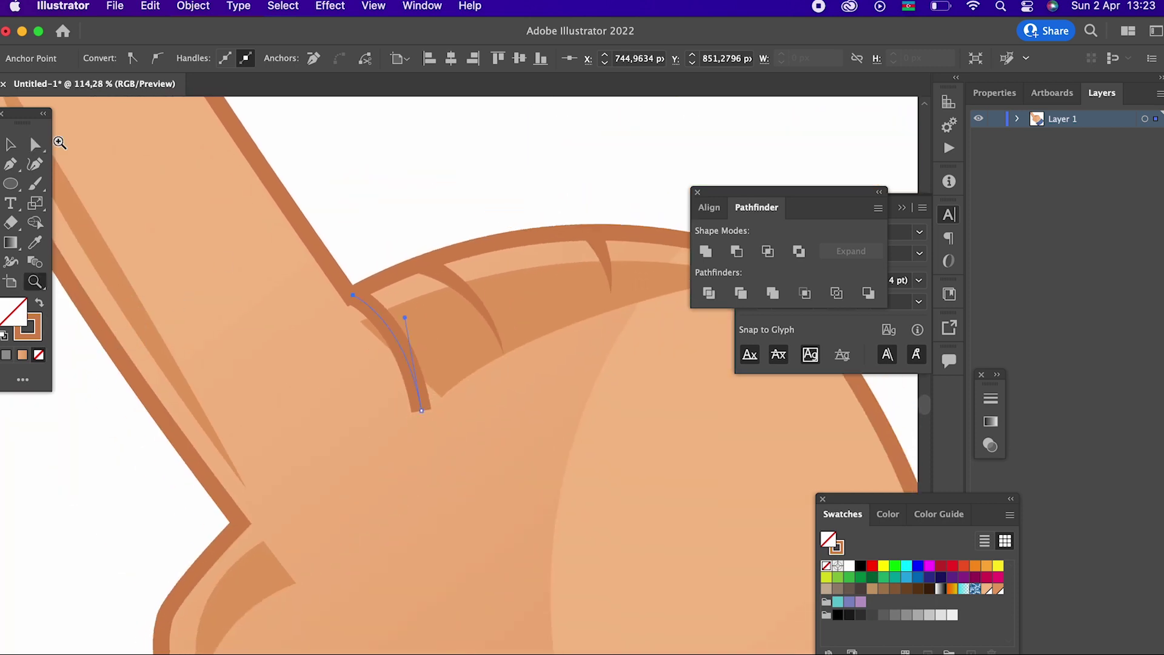
{"action": "left_click", "coordinate": [11, 147]}
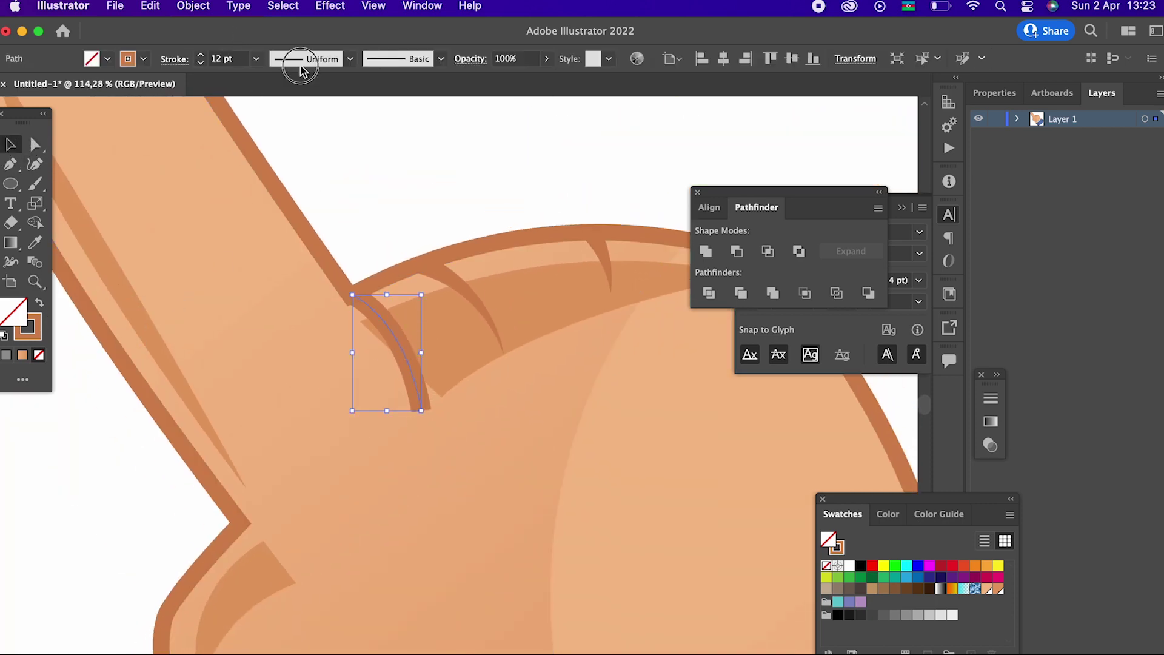
{"action": "left_click", "coordinate": [302, 69]}
{"action": "left_click", "coordinate": [295, 185]}
Step: Shorten and straighten the finger-base crease along the shadow's edge with the Curvature tool, adjusting its start in the outline corner
{"action": "key", "text": "z"}
{"action": "left_click_drag", "start_coordinate": [532, 347], "coordinate": [254, 460]}
{"action": "left_click_drag", "start_coordinate": [407, 449], "coordinate": [611, 494]}
{"action": "left_click_drag", "start_coordinate": [263, 200], "coordinate": [138, 369]}
{"action": "left_click", "coordinate": [34, 164]}
{"action": "left_click", "coordinate": [313, 336]}
{"action": "left_click_drag", "start_coordinate": [313, 341], "coordinate": [301, 348]}
{"action": "left_click_drag", "start_coordinate": [372, 465], "coordinate": [356, 403]}
{"action": "mouse_move", "coordinate": [302, 348]}
{"action": "left_mouse_down"}
{"action": "mouse_move", "coordinate": [370, 429]}
{"action": "mouse_move", "coordinate": [359, 404]}
{"action": "left_mouse_up"}
{"action": "key", "text": "z"}
{"action": "left_click_drag", "start_coordinate": [348, 258], "coordinate": [262, 382]}
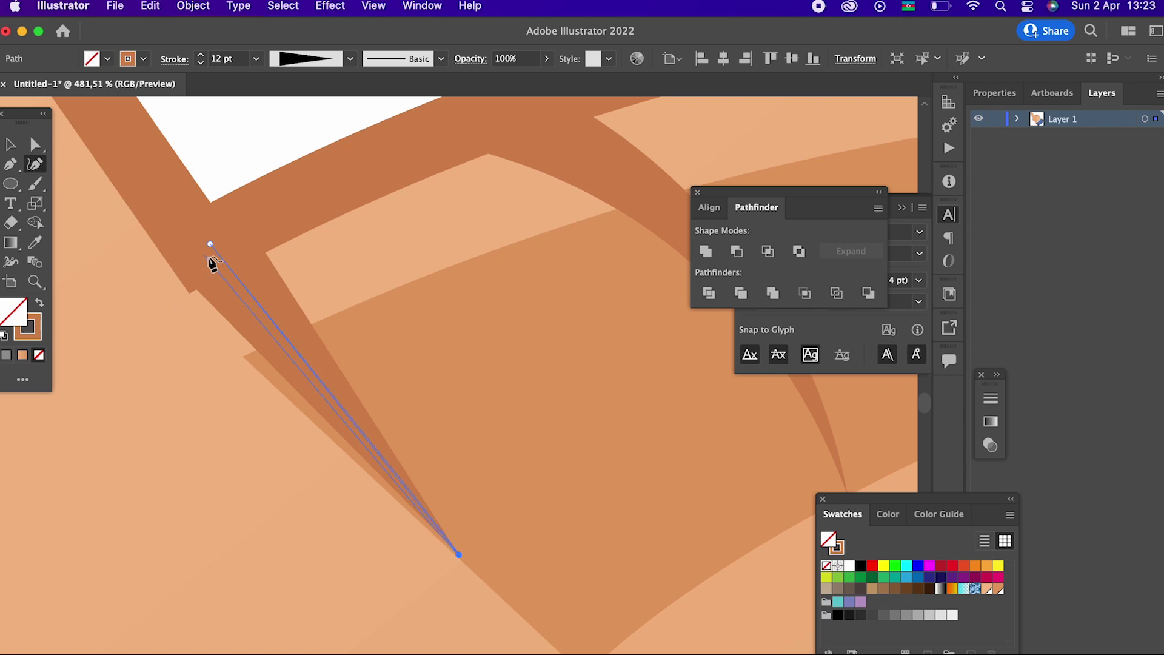
{"action": "mouse_move", "coordinate": [212, 244]}
{"action": "left_mouse_down"}
{"action": "mouse_move", "coordinate": [220, 268]}
{"action": "mouse_move", "coordinate": [447, 312]}
{"action": "mouse_move", "coordinate": [299, 346]}
{"action": "mouse_move", "coordinate": [424, 377]}
{"action": "mouse_move", "coordinate": [479, 509]}
{"action": "mouse_move", "coordinate": [64, 272]}
{"action": "left_mouse_up"}
Step: Draw a straight crease from the thumb's inner corner along its shadow edge, and sample the 12 pt crease stroke onto it
{"action": "key", "text": "z"}
{"action": "left_click", "coordinate": [20, 166]}
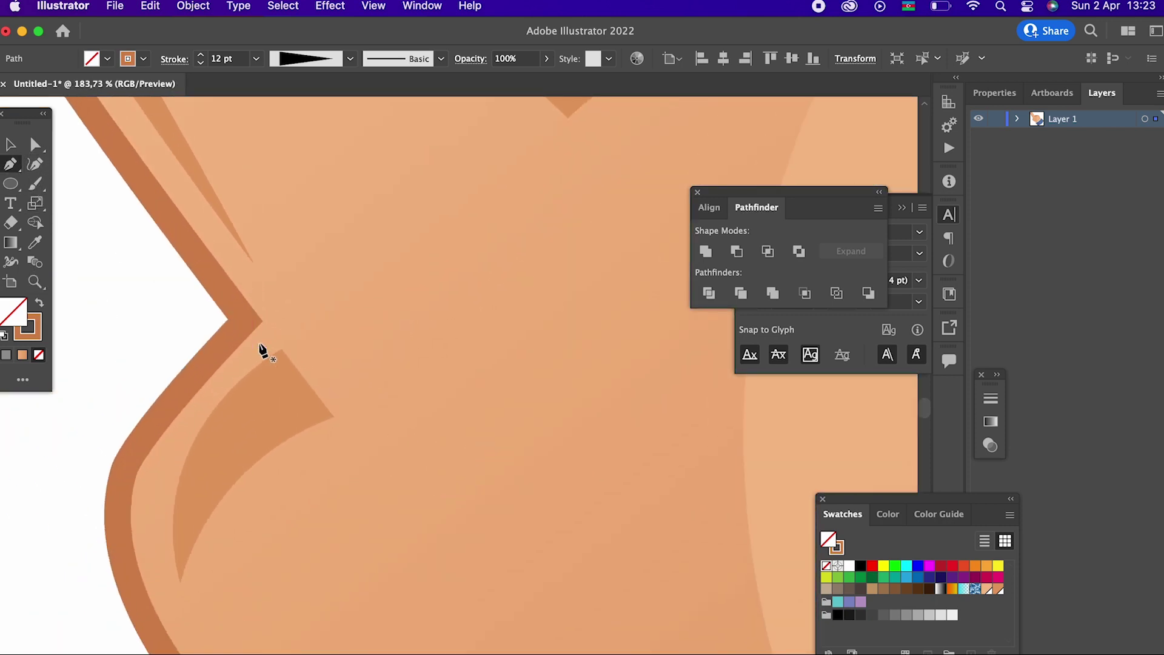
{"action": "left_click", "coordinate": [253, 324]}
{"action": "left_click_drag", "start_coordinate": [334, 418], "coordinate": [255, 371]}
{"action": "key", "text": "z"}
{"action": "left_click", "coordinate": [34, 242]}
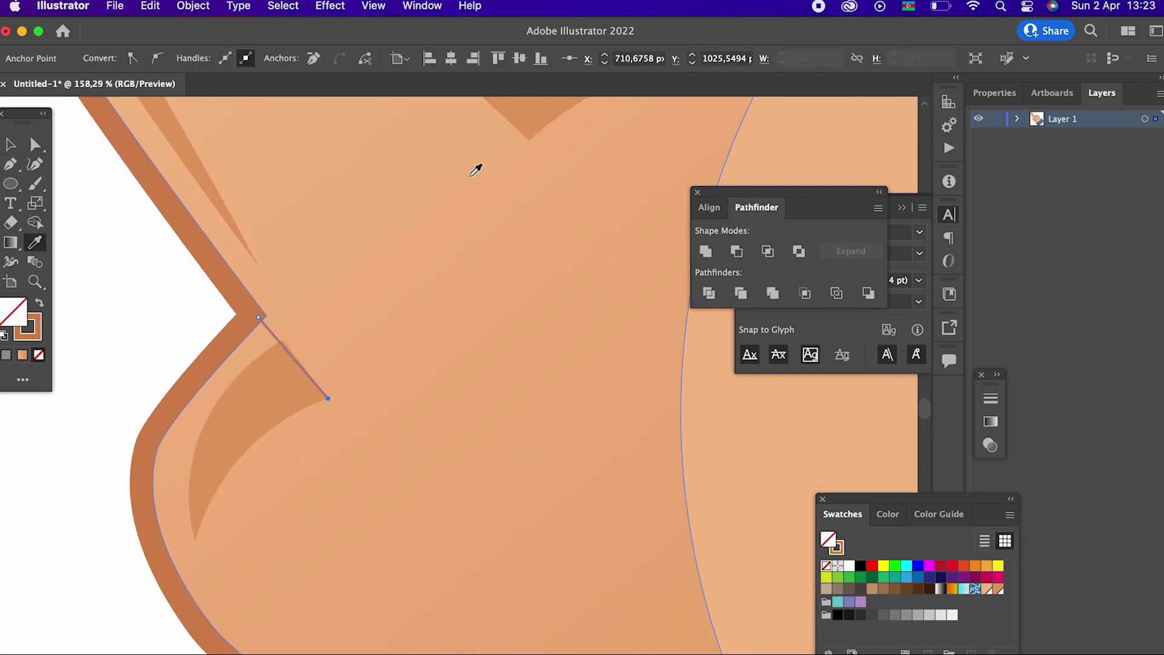
{"action": "left_click_drag", "start_coordinate": [474, 184], "coordinate": [525, 333]}
{"action": "left_click", "coordinate": [485, 170]}
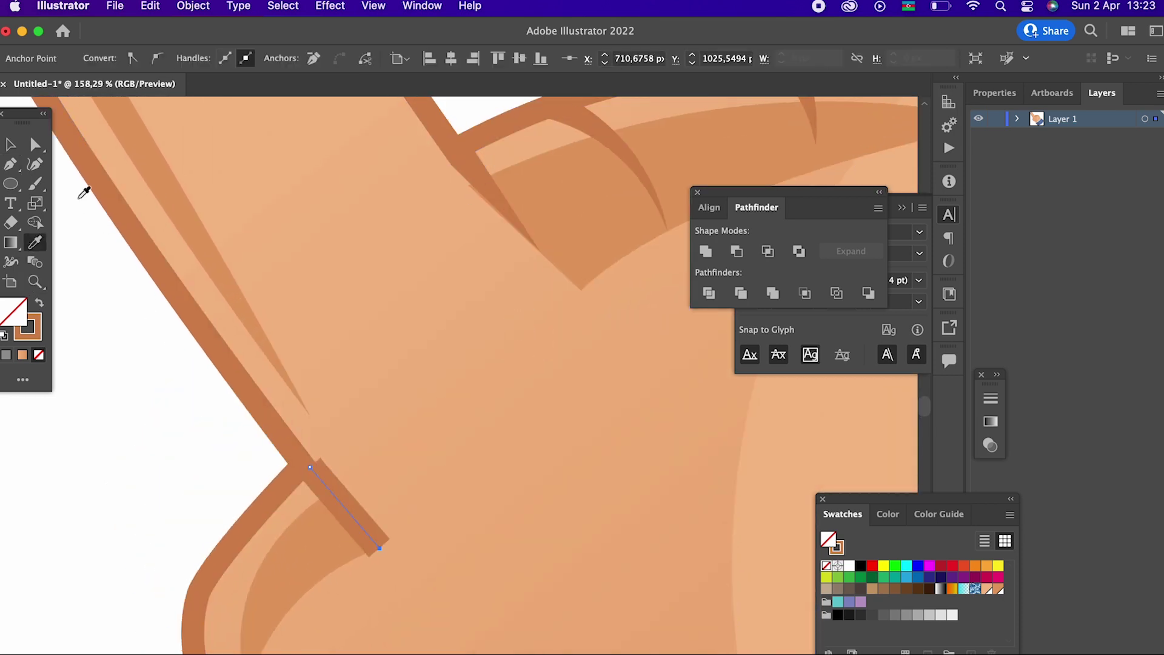
Step: Apply the tapered width profile to the thumb crease so it narrows toward the palm
{"action": "left_click", "coordinate": [11, 145]}
{"action": "left_click", "coordinate": [349, 514]}
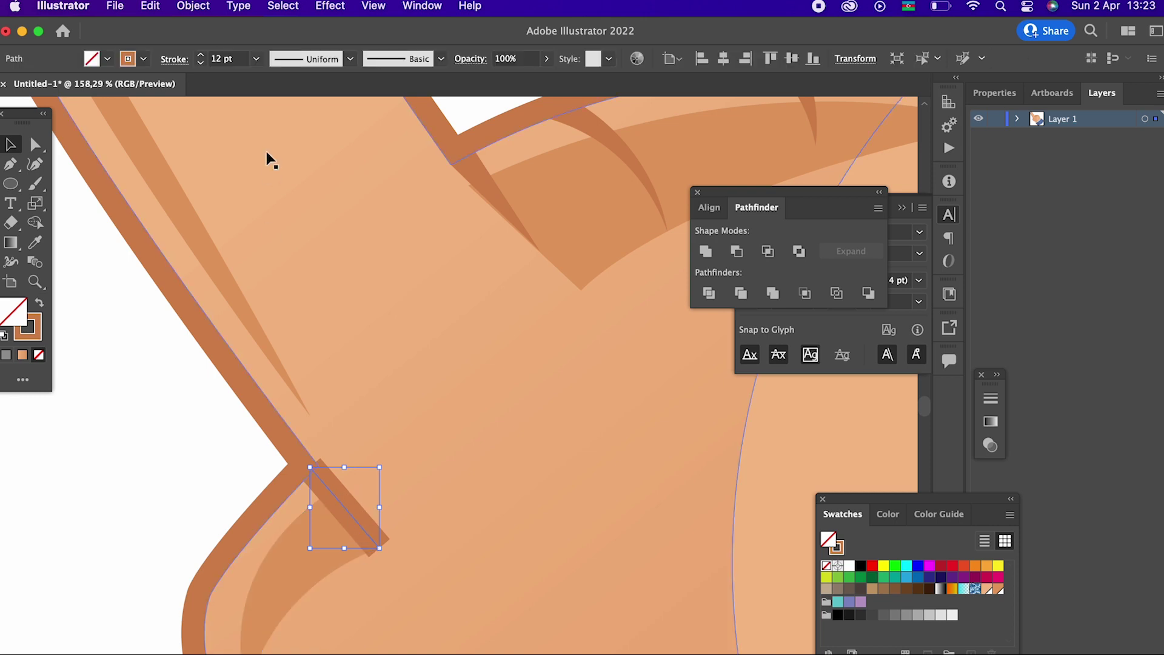
{"action": "left_click", "coordinate": [319, 60]}
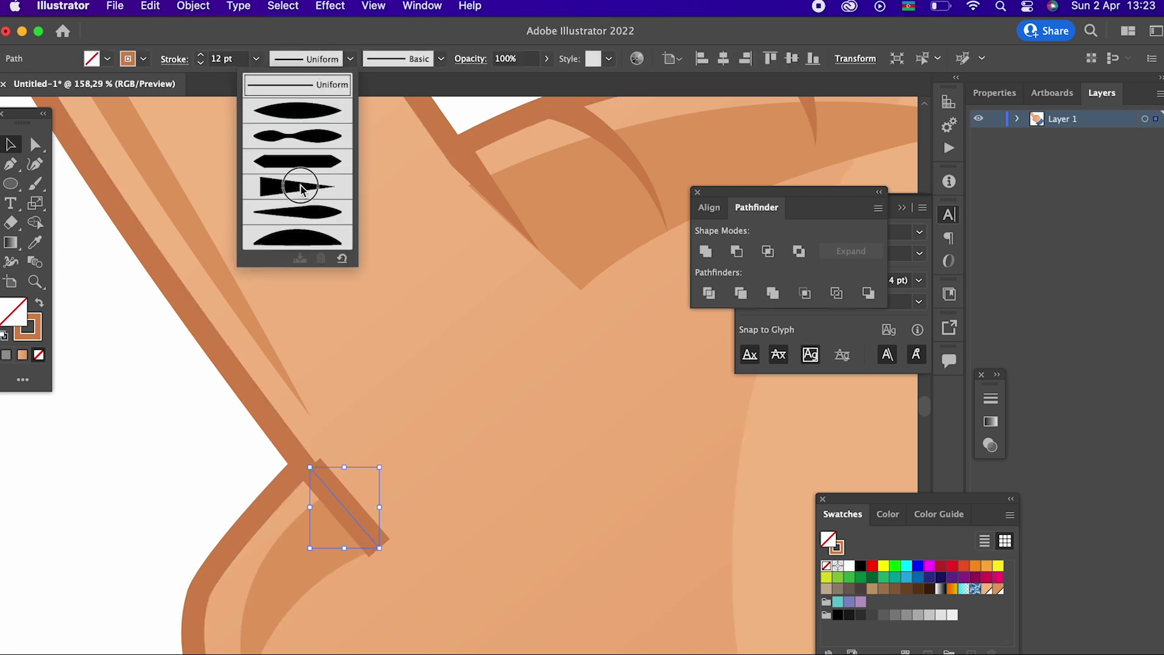
{"action": "left_click", "coordinate": [300, 188]}
Step: Reposition both ends of the thumb crease with the Curvature tool so it blends into the outline and follows the shadow's edge
{"action": "left_click", "coordinate": [35, 164]}
{"action": "mouse_move", "coordinate": [310, 466]}
{"action": "left_mouse_down"}
{"action": "mouse_move", "coordinate": [298, 472]}
{"action": "mouse_move", "coordinate": [309, 468]}
{"action": "left_mouse_up"}
{"action": "key", "text": "z"}
{"action": "left_click_drag", "start_coordinate": [300, 496], "coordinate": [461, 534]}
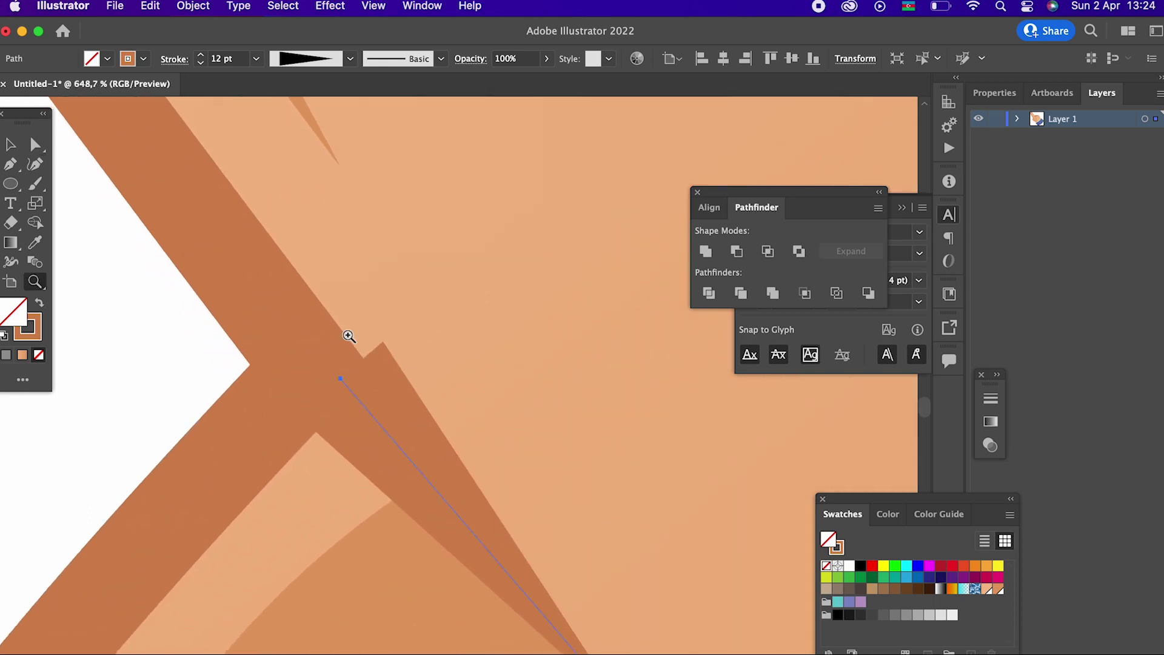
{"action": "left_click_drag", "start_coordinate": [348, 335], "coordinate": [233, 213]}
{"action": "left_click", "coordinate": [35, 164]}
{"action": "left_click_drag", "start_coordinate": [236, 260], "coordinate": [224, 282]}
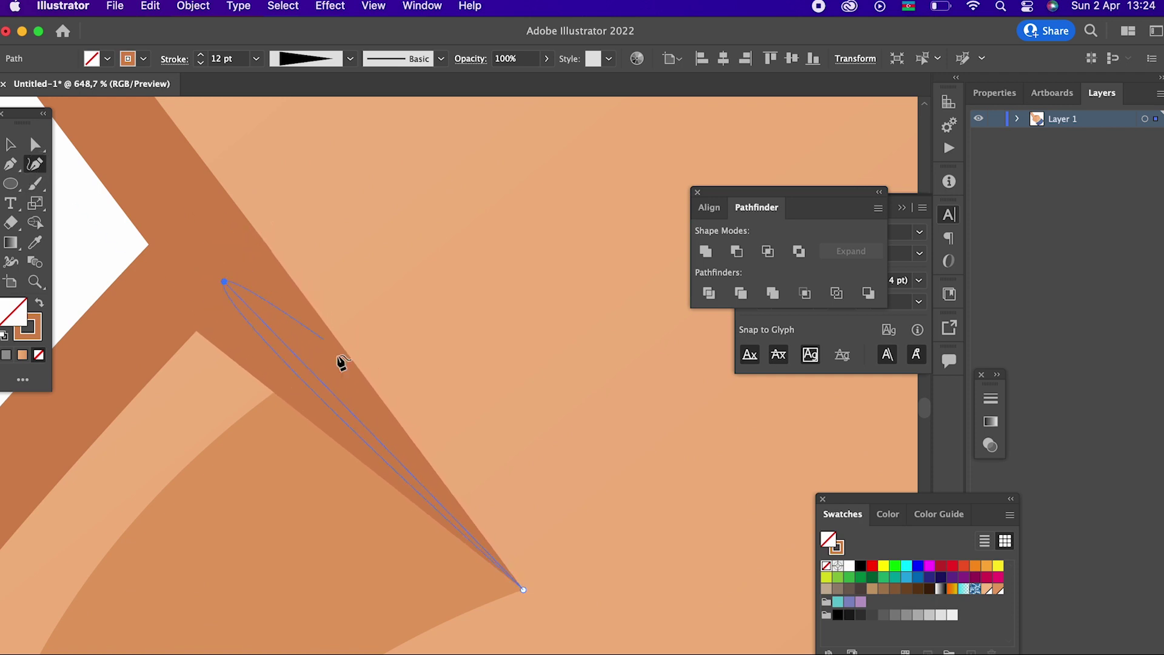
{"action": "left_click_drag", "start_coordinate": [523, 590], "coordinate": [494, 557]}
Step: Select the tapered crease strokes together, expand their appearance into filled shapes, and deselect them
{"action": "key", "text": "z"}
{"action": "left_click_drag", "start_coordinate": [459, 330], "coordinate": [215, 418]}
{"action": "left_click_drag", "start_coordinate": [538, 327], "coordinate": [324, 395]}
{"action": "left_click", "coordinate": [10, 144]}
{"action": "left_click", "coordinate": [293, 369]}
{"action": "left_click", "coordinate": [380, 343], "text": "shift"}
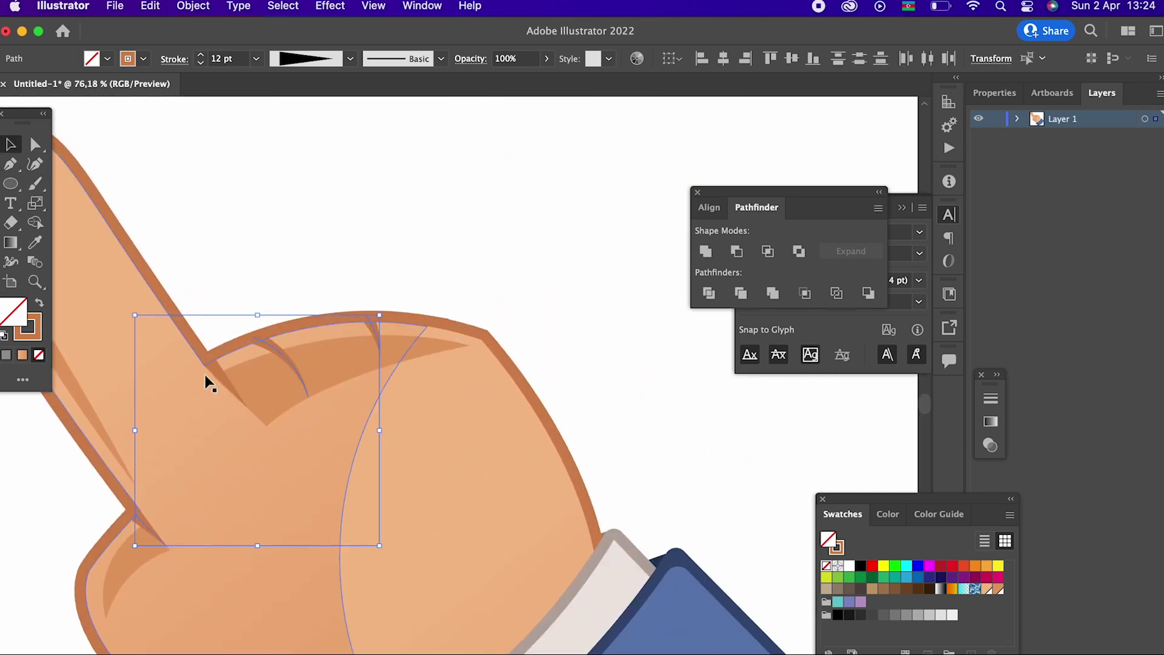
{"action": "left_click", "coordinate": [204, 11]}
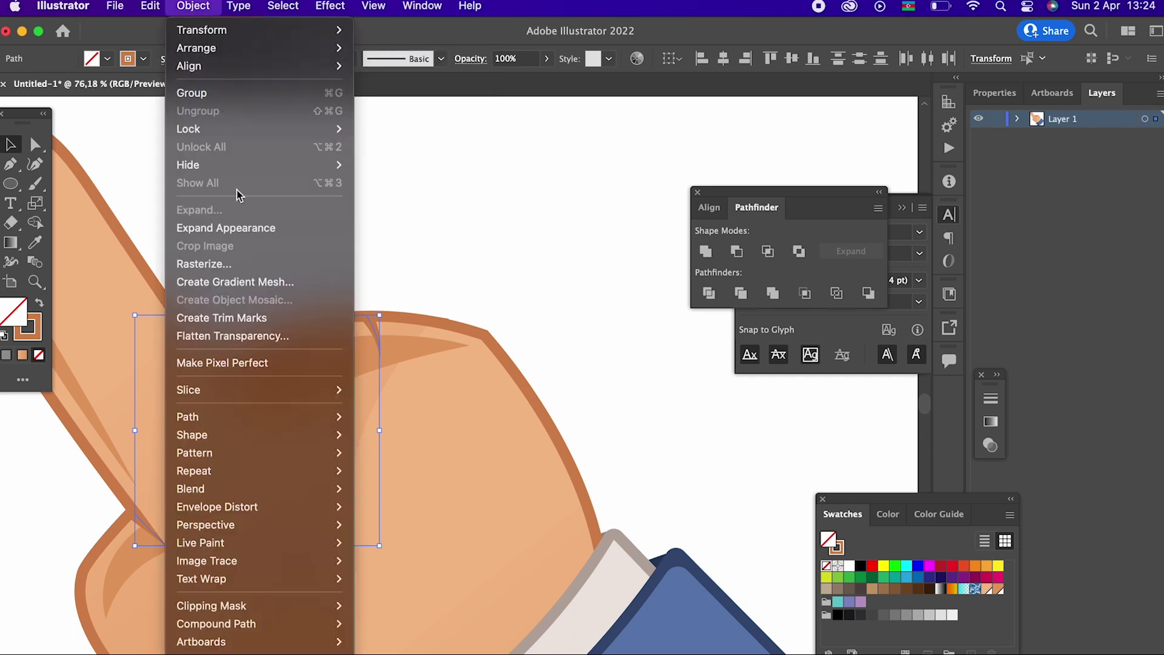
{"action": "left_click", "coordinate": [251, 228]}
{"action": "left_click", "coordinate": [193, 9]}
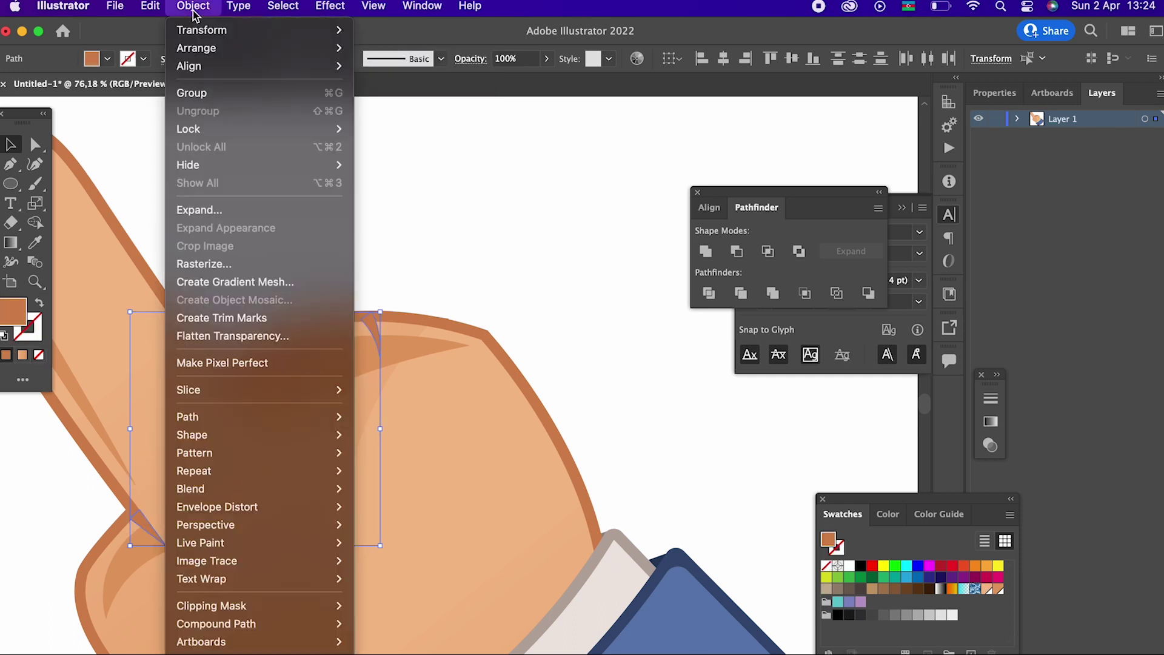
{"action": "left_click", "coordinate": [248, 210]}
{"action": "left_click", "coordinate": [538, 267]}
Step: Draw a circle with the Ellipse tool on the darker, shaded part of the blue sleeve
{"action": "key", "text": "z"}
{"action": "left_click_drag", "start_coordinate": [544, 226], "coordinate": [242, 291]}
{"action": "left_click_drag", "start_coordinate": [478, 327], "coordinate": [315, 412]}
{"action": "left_click_drag", "start_coordinate": [315, 413], "coordinate": [429, 424]}
{"action": "left_click_drag", "start_coordinate": [429, 522], "coordinate": [411, 469]}
{"action": "left_click", "coordinate": [19, 151]}
{"action": "key", "text": "z"}
{"action": "left_click", "coordinate": [10, 184]}
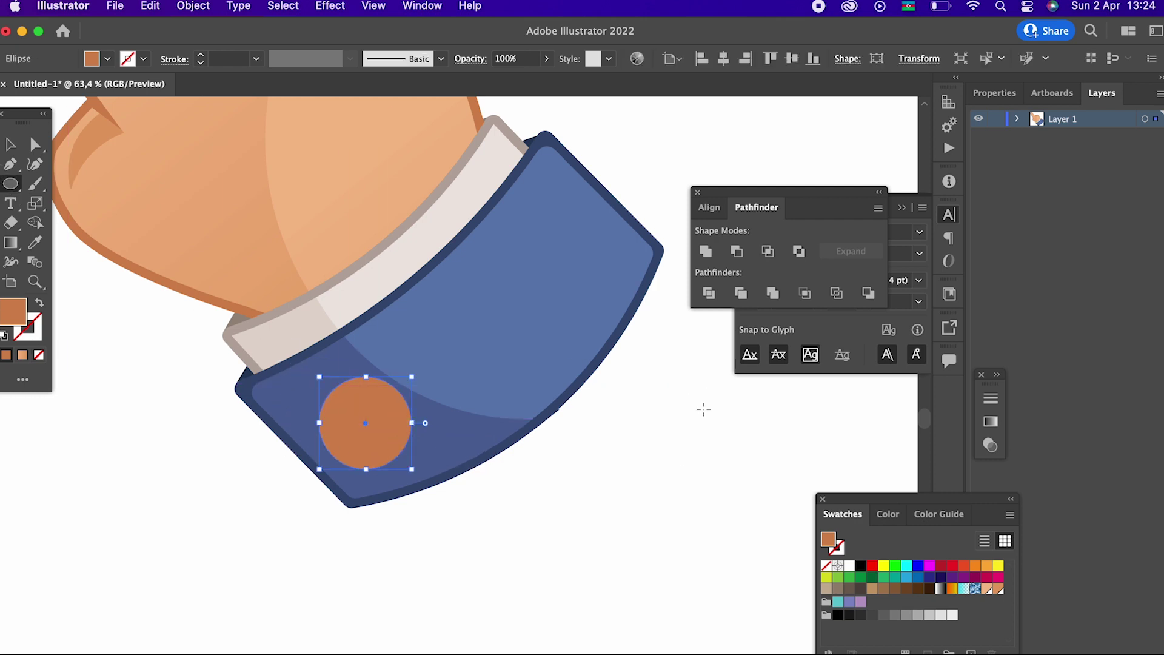
Step: Fill the sleeve's circle with the dark navy sampled from the sleeve's edge beside the cuff
{"action": "left_click", "coordinate": [35, 242]}
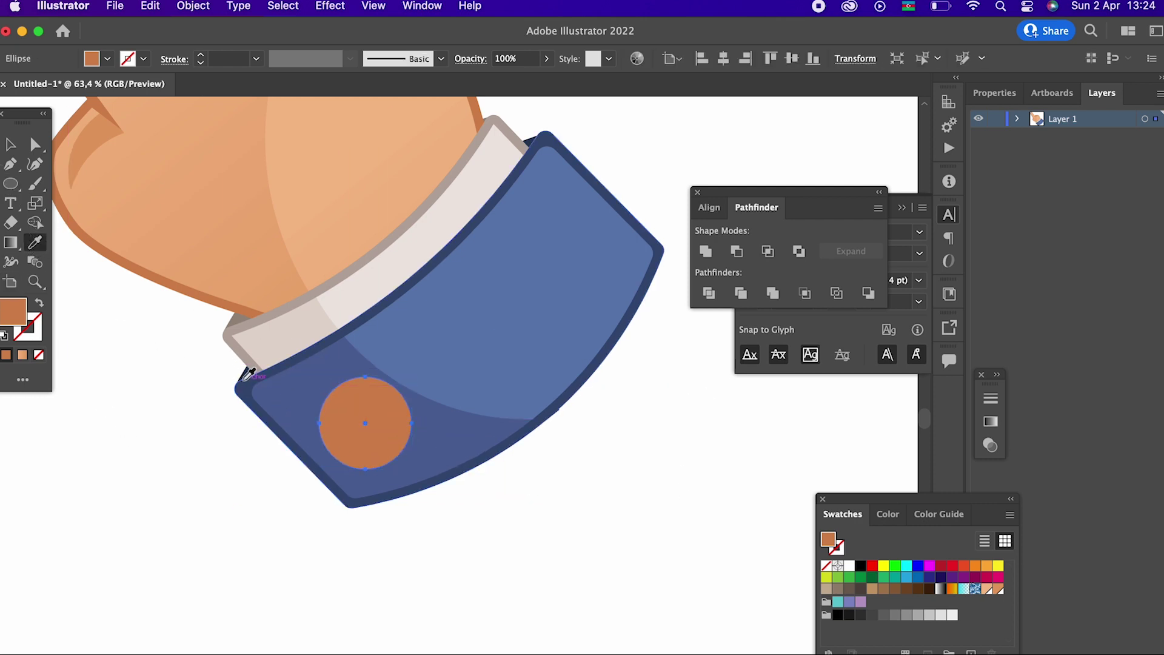
{"action": "left_click", "coordinate": [249, 373]}
{"action": "scroll", "coordinate": [447, 525], "scroll_direction": "up", "scroll_amount": 3}
{"action": "left_click", "coordinate": [10, 144]}
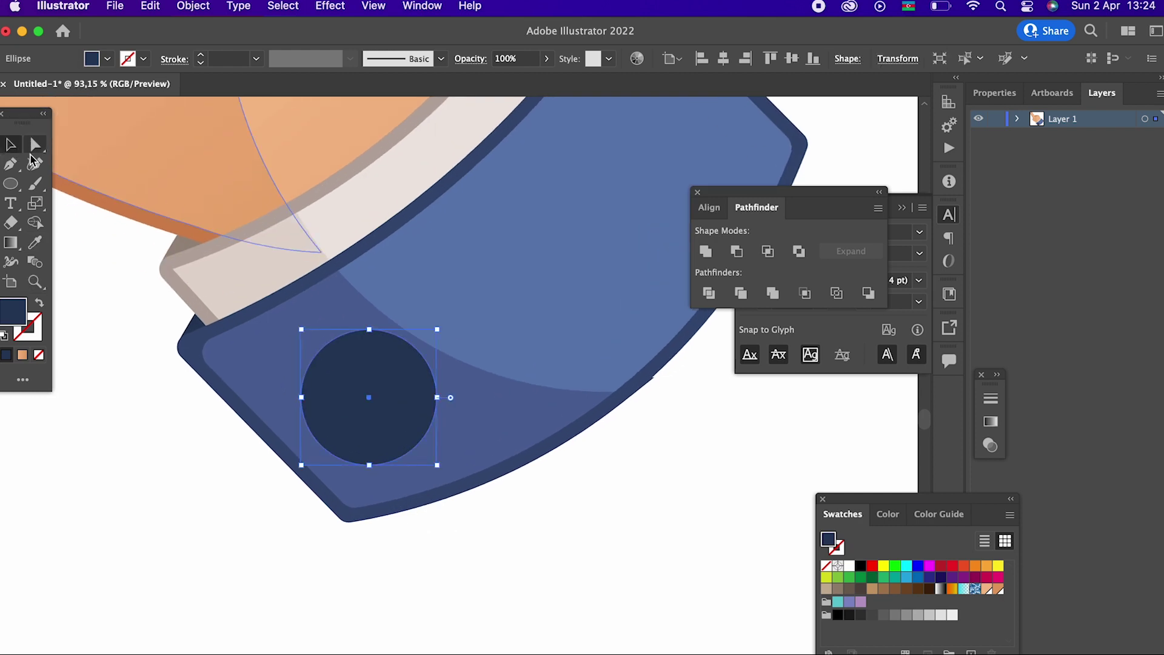
Step: Shrink the navy circle on the sleeve proportionally around its centre to button size and deselect it
{"action": "left_click_drag", "start_coordinate": [440, 467], "coordinate": [409, 438]}
{"action": "key", "text": "super+shift+a"}
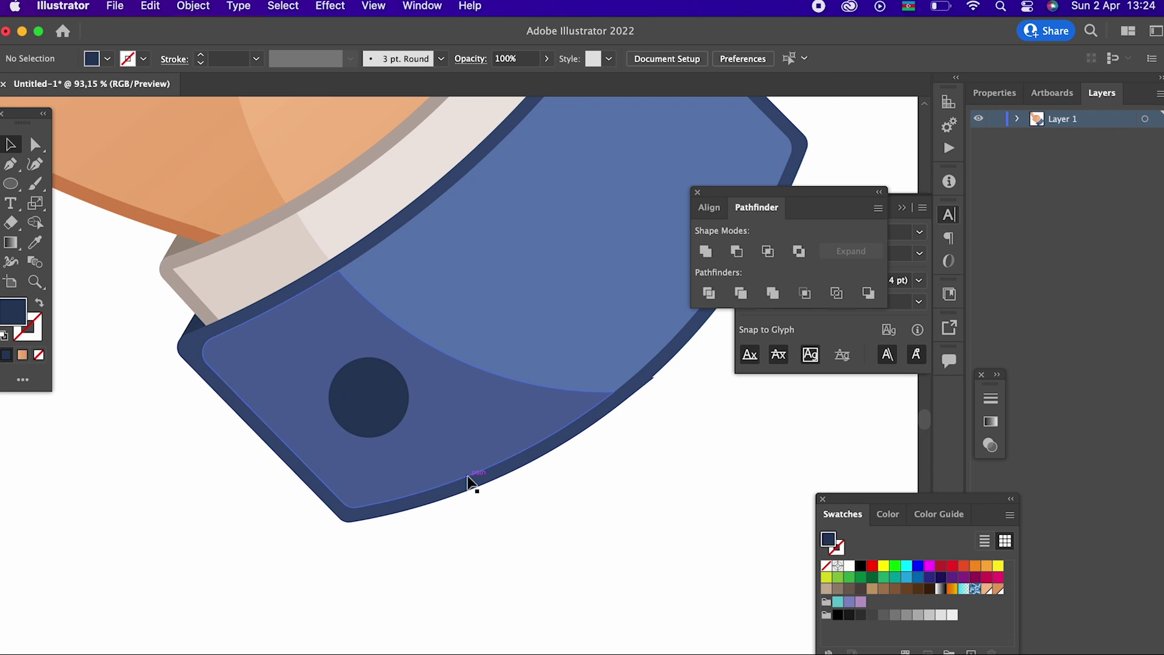
{"action": "key", "text": "z"}
{"action": "left_click_drag", "start_coordinate": [507, 332], "coordinate": [213, 369]}
{"action": "left_click_drag", "start_coordinate": [405, 265], "coordinate": [336, 411]}
{"action": "left_click_drag", "start_coordinate": [242, 404], "coordinate": [175, 403]}
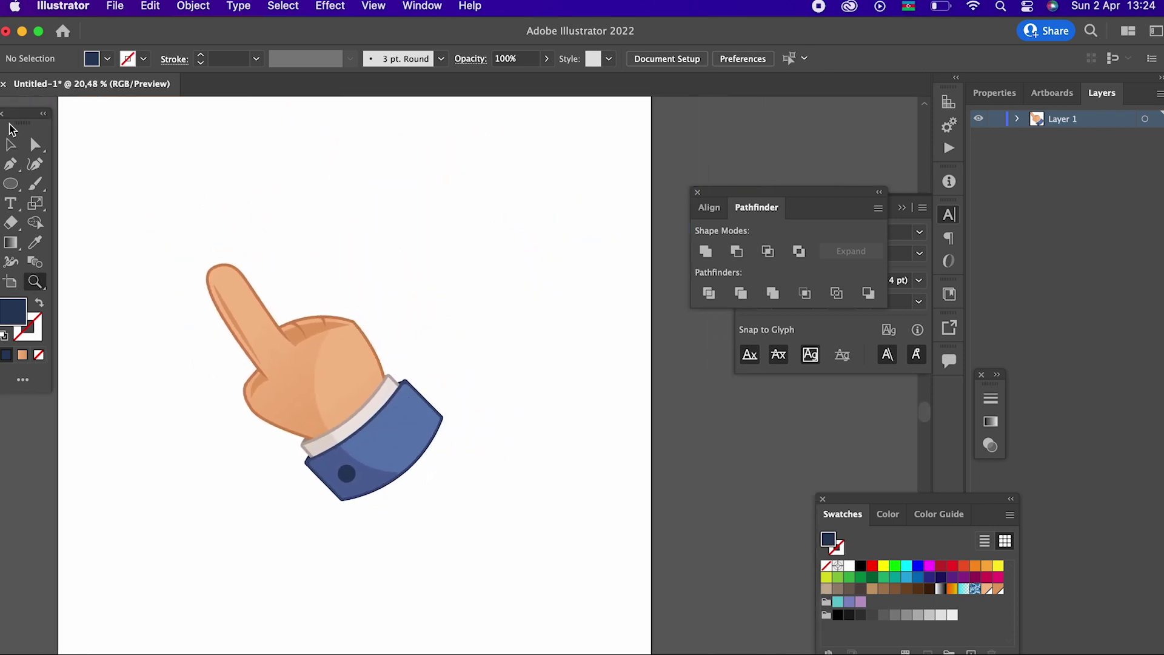
Step: Draw an upright ellipse on the back of the hand near the cuff and fill it with the sampled skin tone
{"action": "left_click", "coordinate": [347, 386]}
{"action": "left_click", "coordinate": [12, 186]}
{"action": "mouse_move", "coordinate": [309, 272]}
{"action": "left_mouse_down"}
{"action": "mouse_move", "coordinate": [390, 356]}
{"action": "mouse_move", "coordinate": [385, 395]}
{"action": "left_mouse_up"}
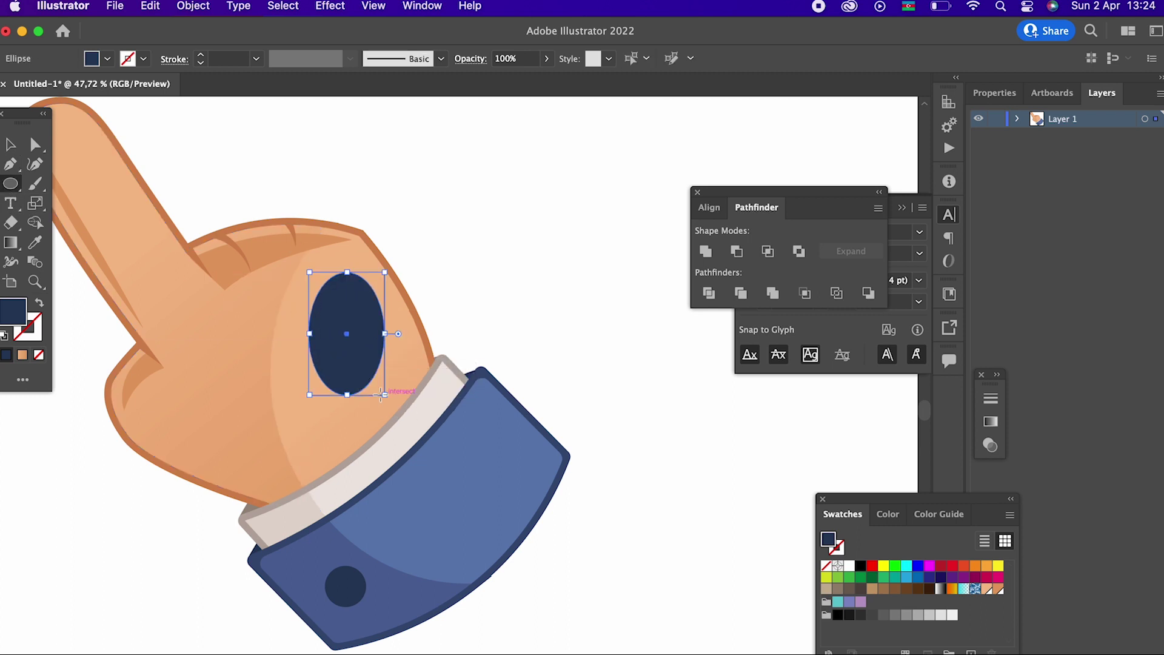
{"action": "left_click", "coordinate": [38, 244]}
{"action": "left_click", "coordinate": [318, 377]}
Step: Lighten the hand ellipse's fill to a paler, pinkish skin tone
{"action": "double_click", "coordinate": [7, 317]}
{"action": "left_click_drag", "start_coordinate": [132, 93], "coordinate": [86, 91]}
{"action": "left_click", "coordinate": [415, 80]}
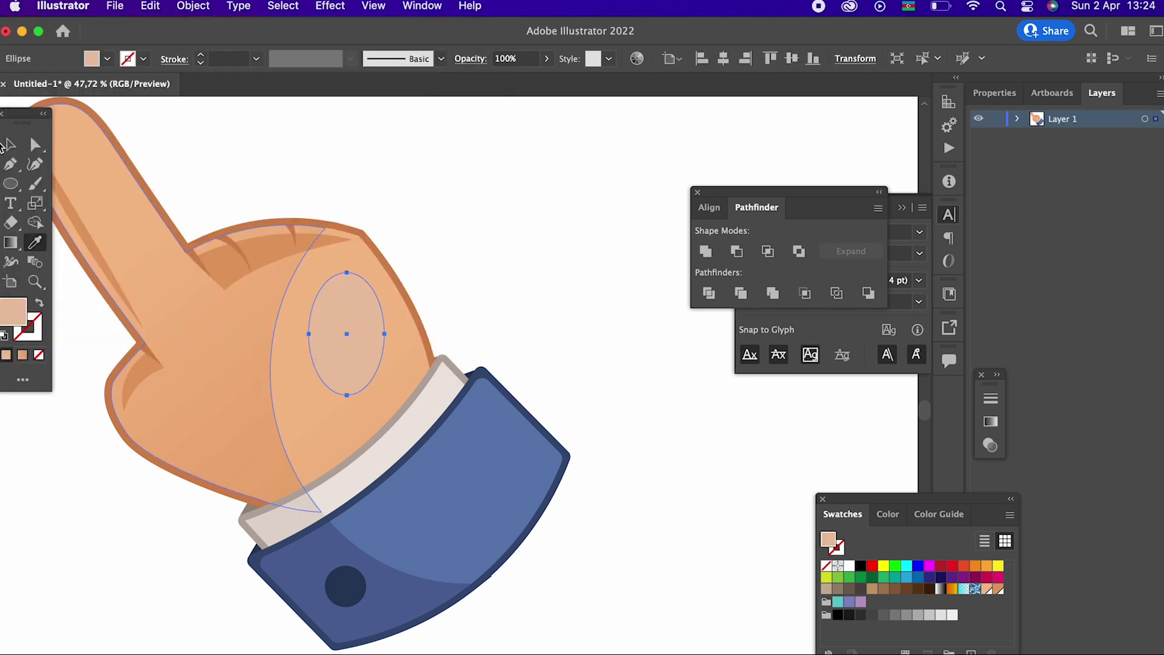
Step: Tilt the ellipse to follow the hand's outer edge and fill it with a lighter peach tint as a highlight
{"action": "left_click", "coordinate": [6, 145]}
{"action": "left_click_drag", "start_coordinate": [395, 411], "coordinate": [431, 371]}
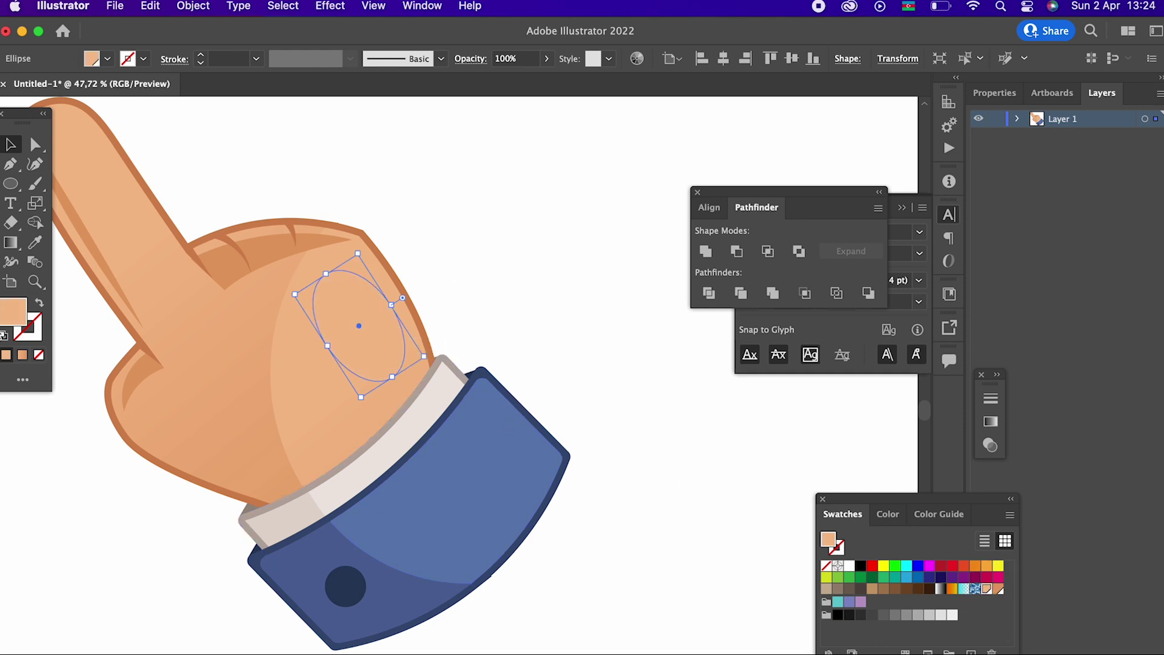
{"action": "double_click", "coordinate": [12, 315]}
{"action": "left_click", "coordinate": [95, 79]}
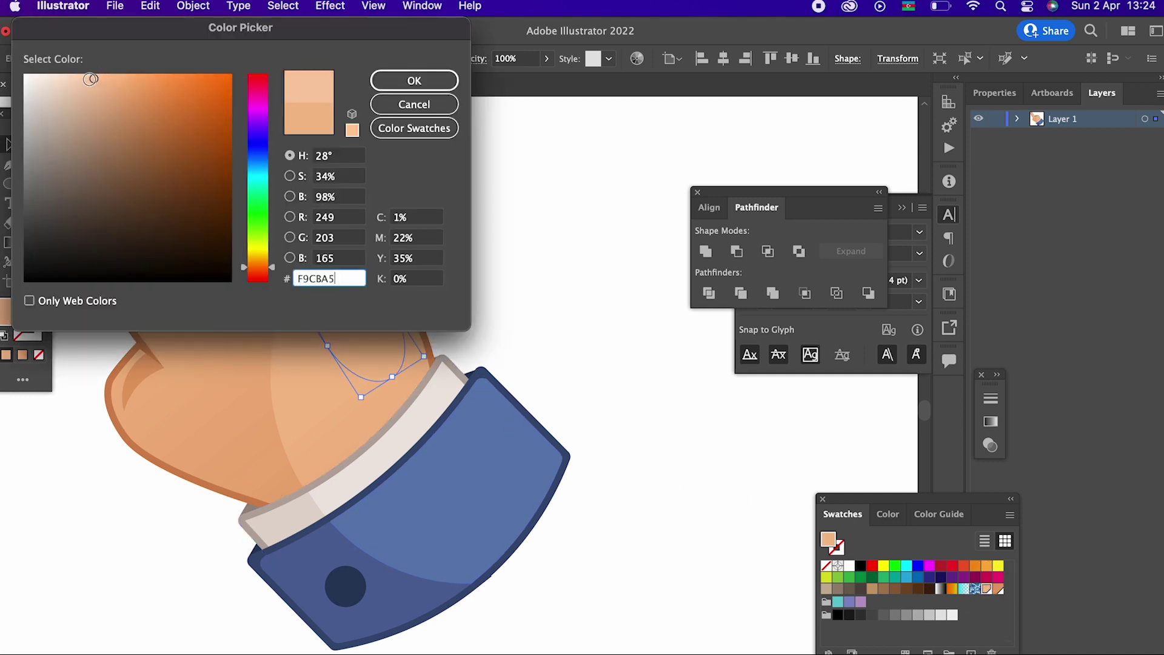
{"action": "left_click", "coordinate": [86, 80]}
{"action": "left_click", "coordinate": [414, 83]}
{"action": "key", "text": "z"}
{"action": "left_click_drag", "start_coordinate": [447, 264], "coordinate": [340, 417]}
{"action": "left_click_drag", "start_coordinate": [352, 309], "coordinate": [347, 419]}
Step: Draw a smaller ellipse on the light part of the blue sleeve and tilt it to match the hand's highlight
{"action": "left_click", "coordinate": [6, 183]}
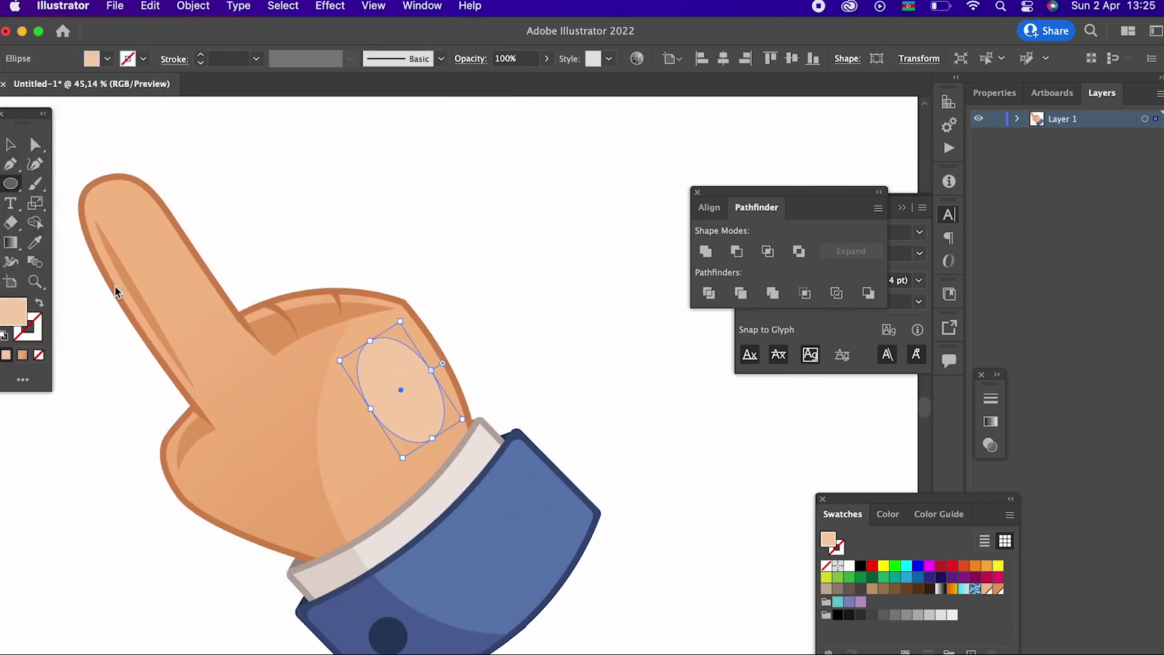
{"action": "mouse_move", "coordinate": [538, 515]}
{"action": "left_mouse_down"}
{"action": "mouse_move", "coordinate": [572, 552]}
{"action": "mouse_move", "coordinate": [538, 555]}
{"action": "mouse_move", "coordinate": [540, 597]}
{"action": "mouse_move", "coordinate": [606, 554]}
{"action": "mouse_move", "coordinate": [542, 542]}
{"action": "mouse_move", "coordinate": [600, 544]}
{"action": "mouse_move", "coordinate": [531, 509]}
{"action": "left_mouse_up"}
{"action": "left_click", "coordinate": [23, 149]}
{"action": "left_click", "coordinate": [609, 563]}
Step: Fill the sleeve's ellipse with a lighter tint of the blue sampled from the sleeve, then deselect it
{"action": "left_click", "coordinate": [34, 243]}
{"action": "left_click", "coordinate": [456, 570]}
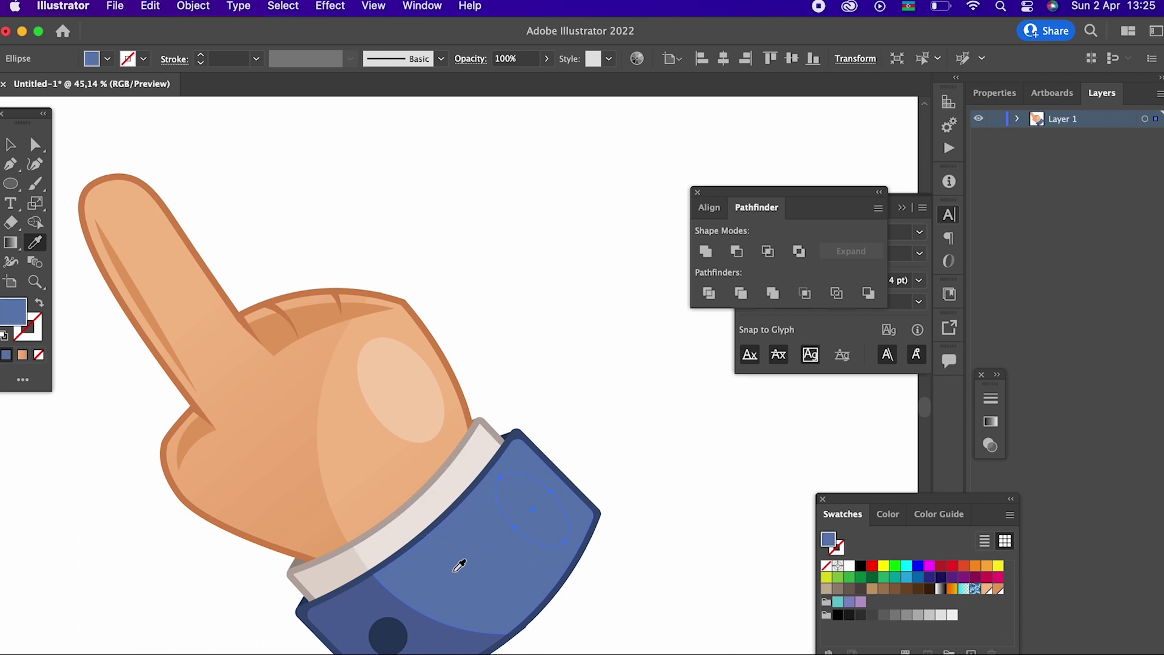
{"action": "double_click", "coordinate": [25, 306]}
{"action": "left_click", "coordinate": [86, 113]}
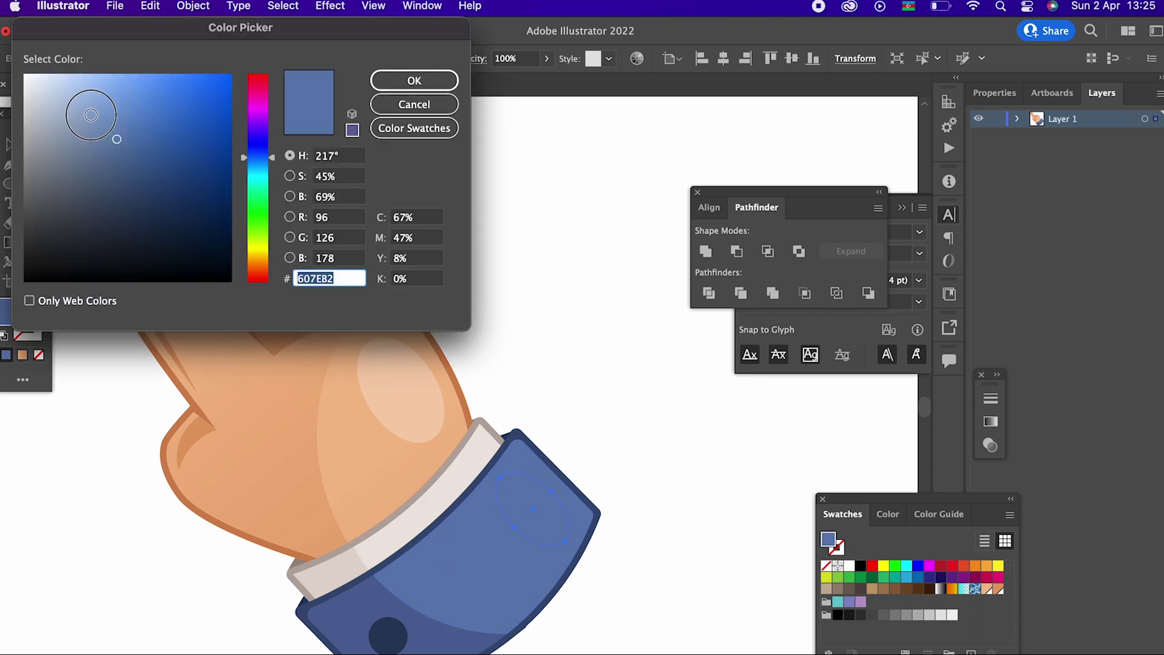
{"action": "left_click", "coordinate": [396, 84]}
{"action": "key", "text": "z"}
{"action": "left_click_drag", "start_coordinate": [647, 366], "coordinate": [360, 462]}
{"action": "left_click_drag", "start_coordinate": [359, 434], "coordinate": [393, 433]}
{"action": "left_click", "coordinate": [30, 144]}
{"action": "left_click", "coordinate": [13, 144]}
{"action": "left_click", "coordinate": [381, 187]}
Step: Select the whole hand illustration, group it, centre it horizontally and vertically, and deselect it
{"action": "left_click_drag", "start_coordinate": [528, 432], "coordinate": [491, 398]}
{"action": "left_click_drag", "start_coordinate": [507, 542], "coordinate": [179, 155]}
{"action": "left_click", "coordinate": [191, 11]}
{"action": "left_click", "coordinate": [239, 90]}
{"action": "left_click", "coordinate": [724, 59]}
{"action": "left_click", "coordinate": [792, 59]}
{"action": "left_click", "coordinate": [621, 304]}
{"action": "left_click_drag", "start_coordinate": [537, 364], "coordinate": [780, 563]}
{"action": "key", "text": "z"}
{"action": "scroll", "coordinate": [780, 563], "scroll_direction": "down", "scroll_amount": 1}
{"action": "scroll", "coordinate": [780, 563], "scroll_direction": "left", "scroll_amount": 2}
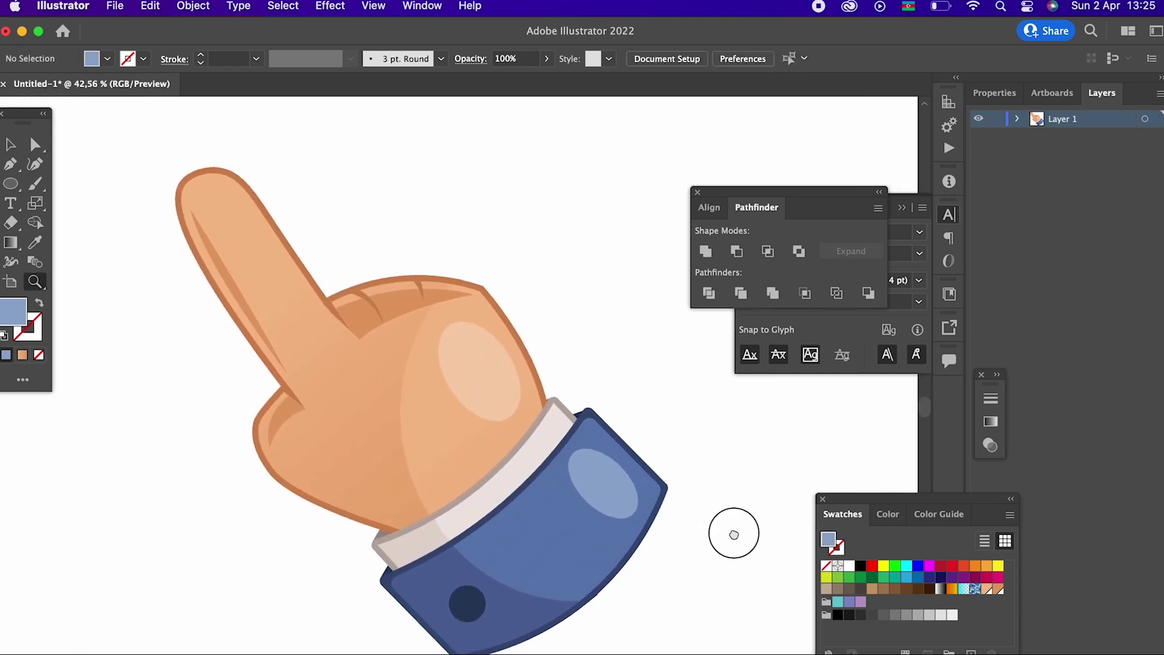